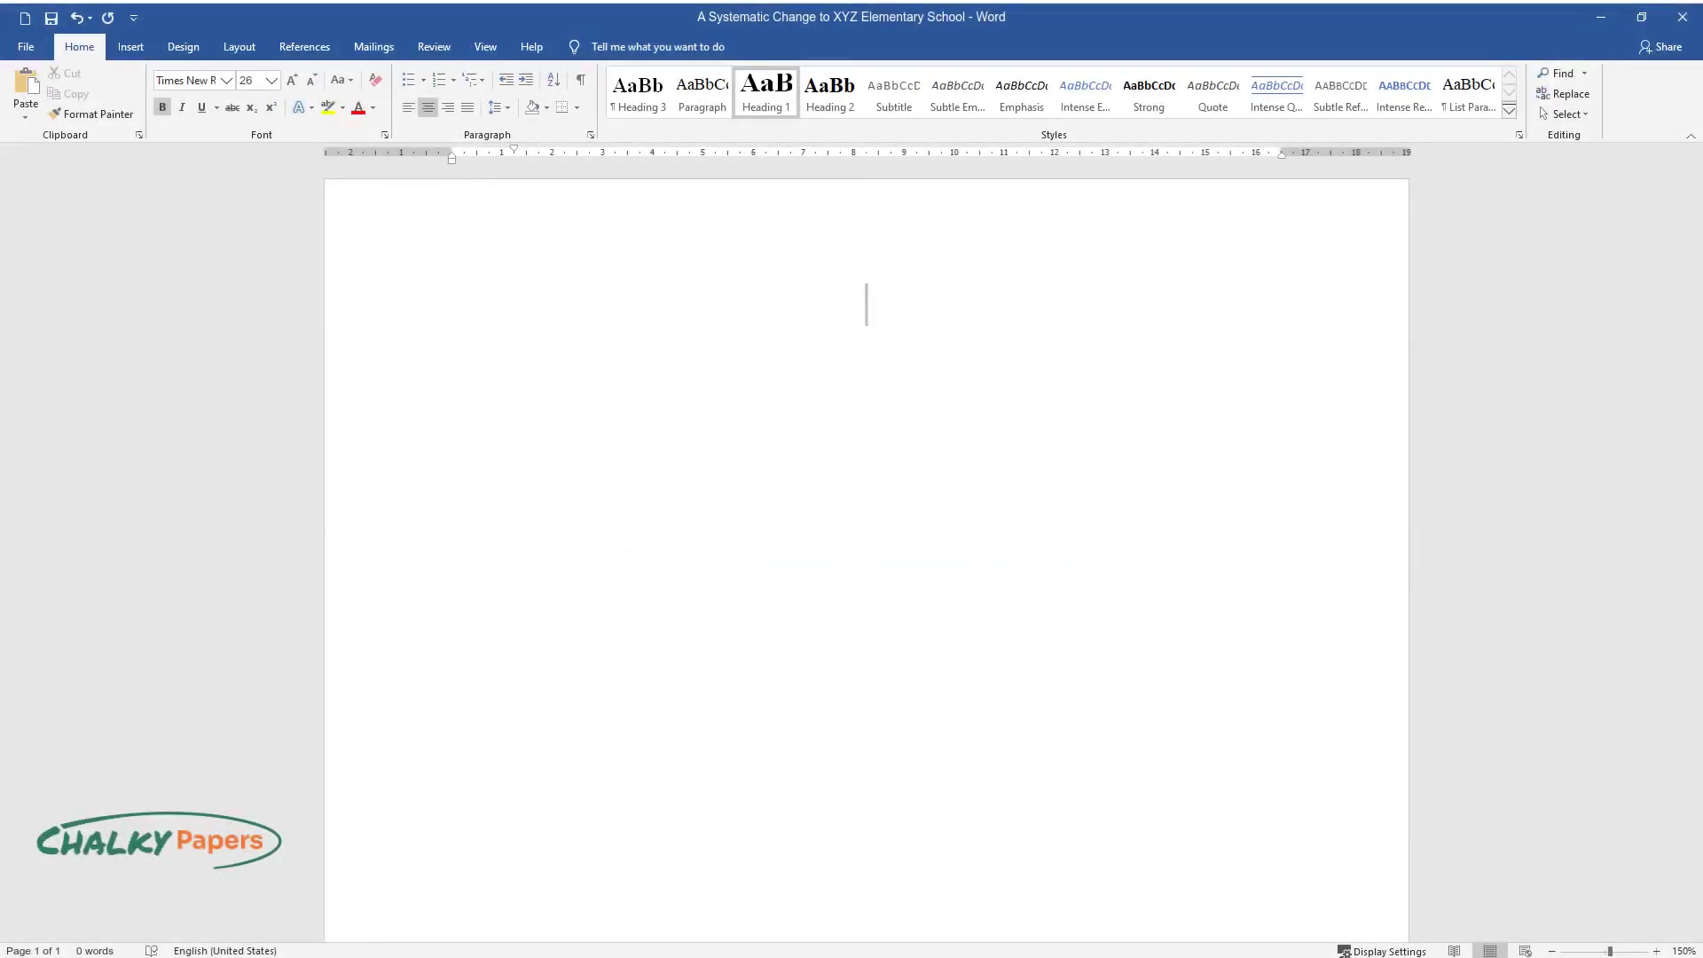
Step: Type the title 'A Systematic Change to XYZ Elementary School', then the subheading 'The organizational structure of XYZ school'
type("A Systemat")
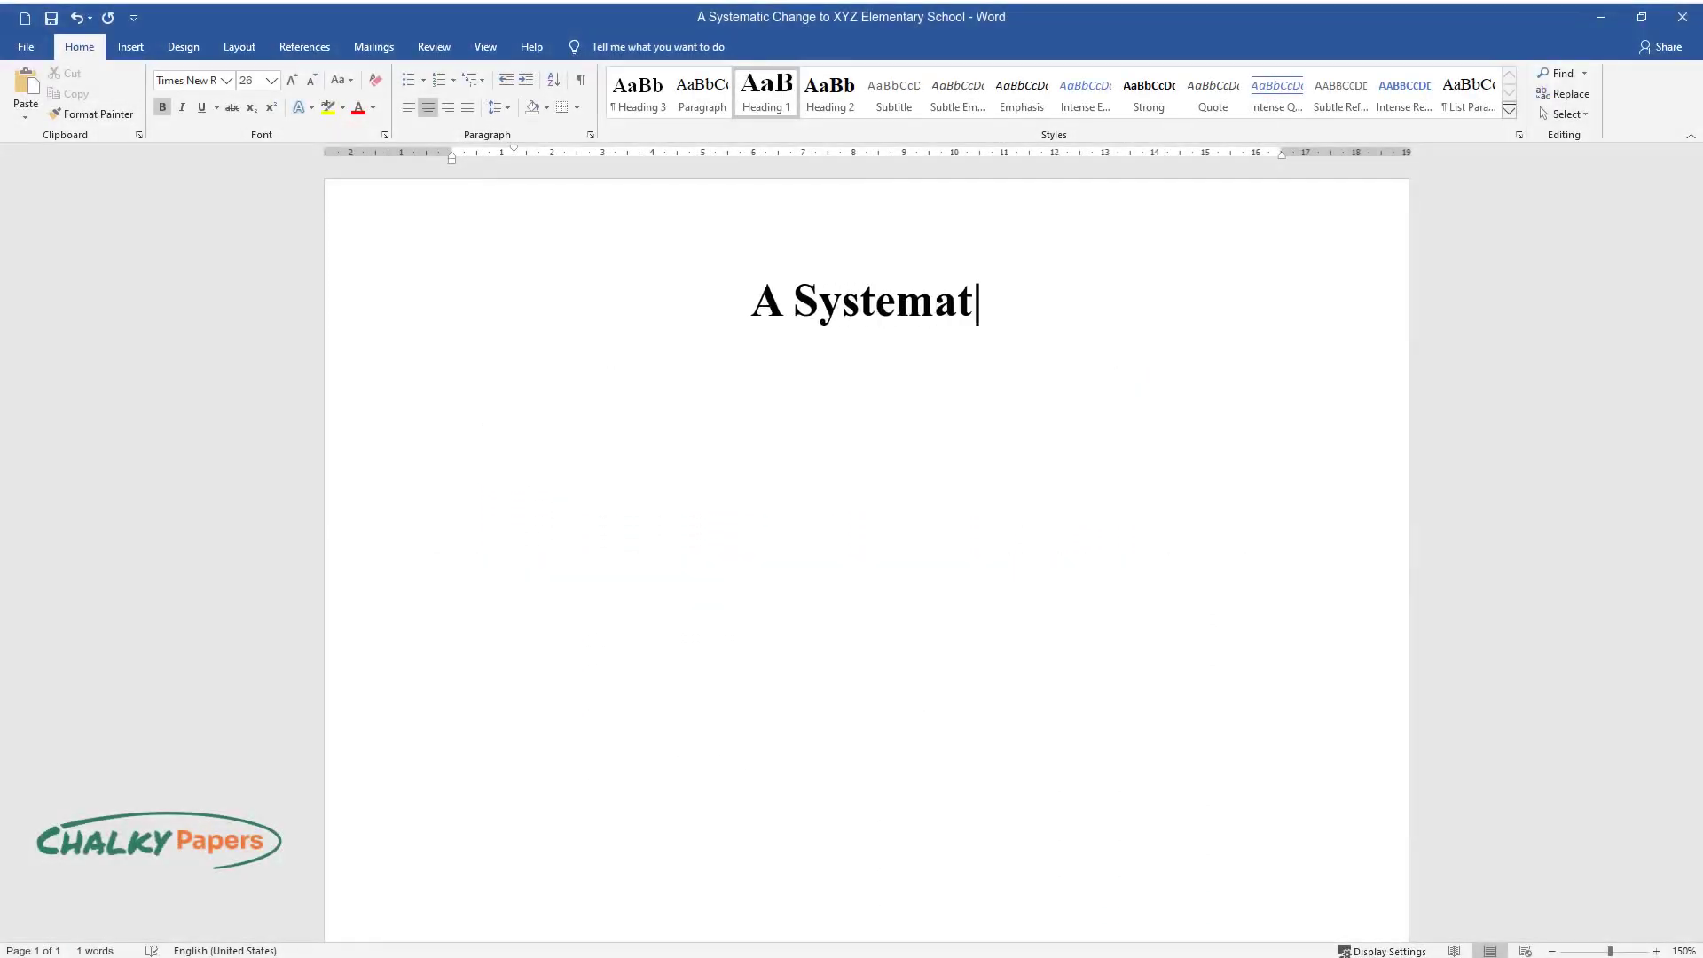
type("ic Change to XYZ Elementary School")
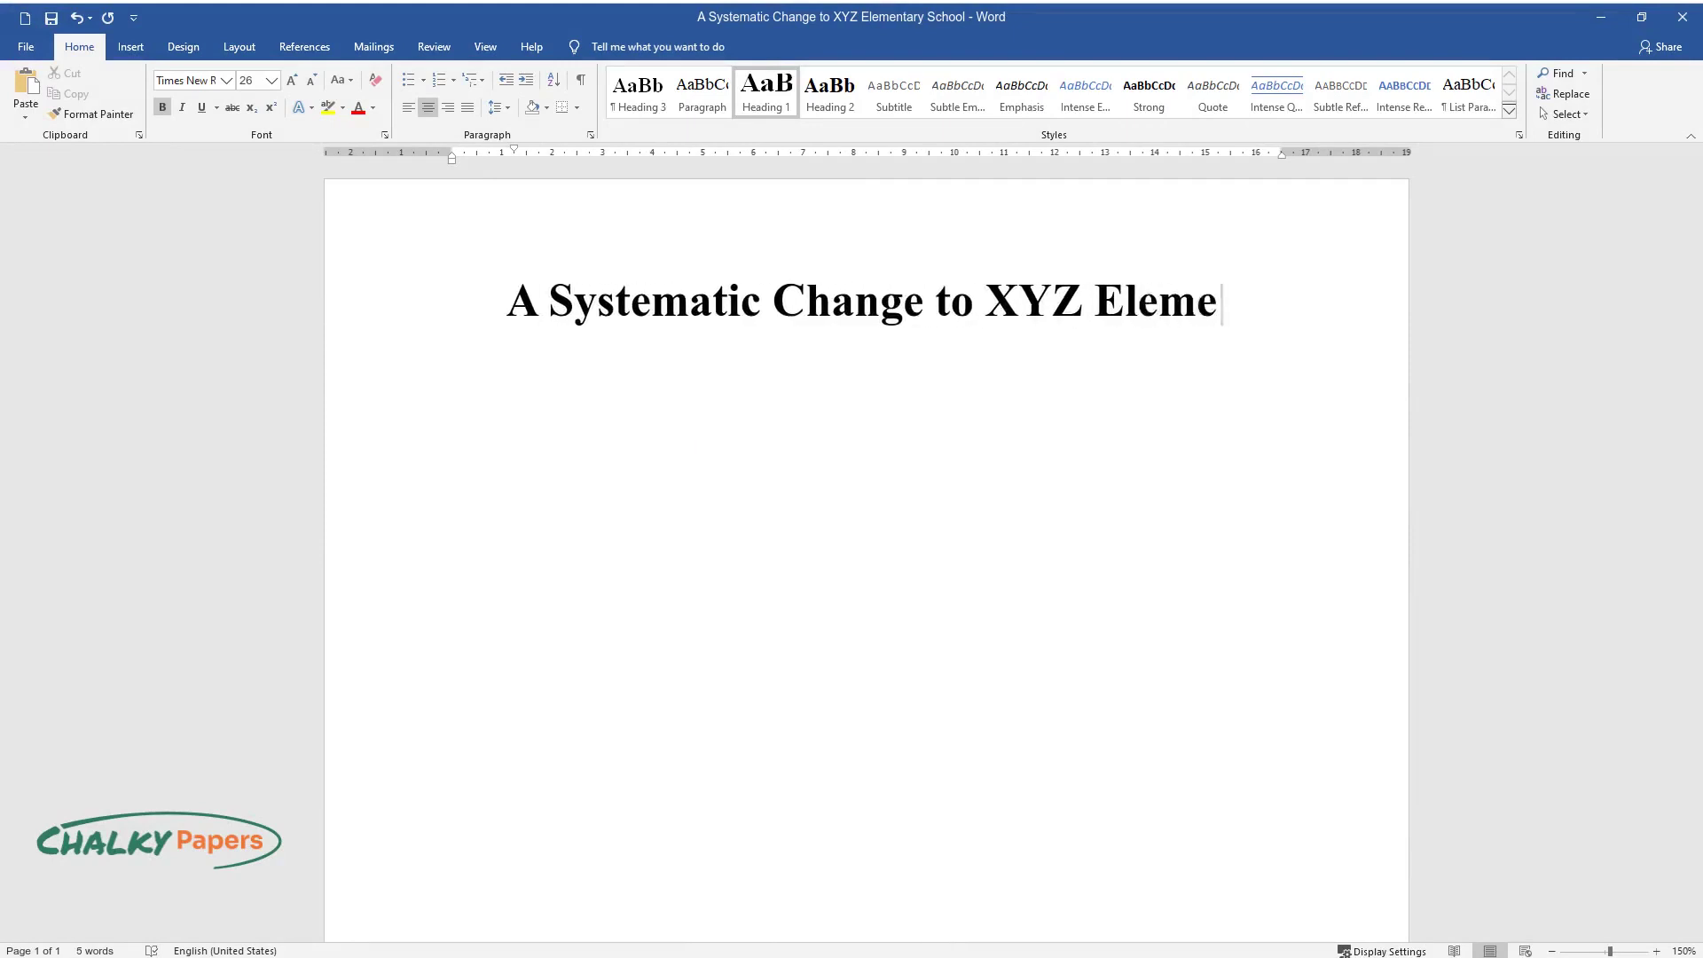
key("Return")
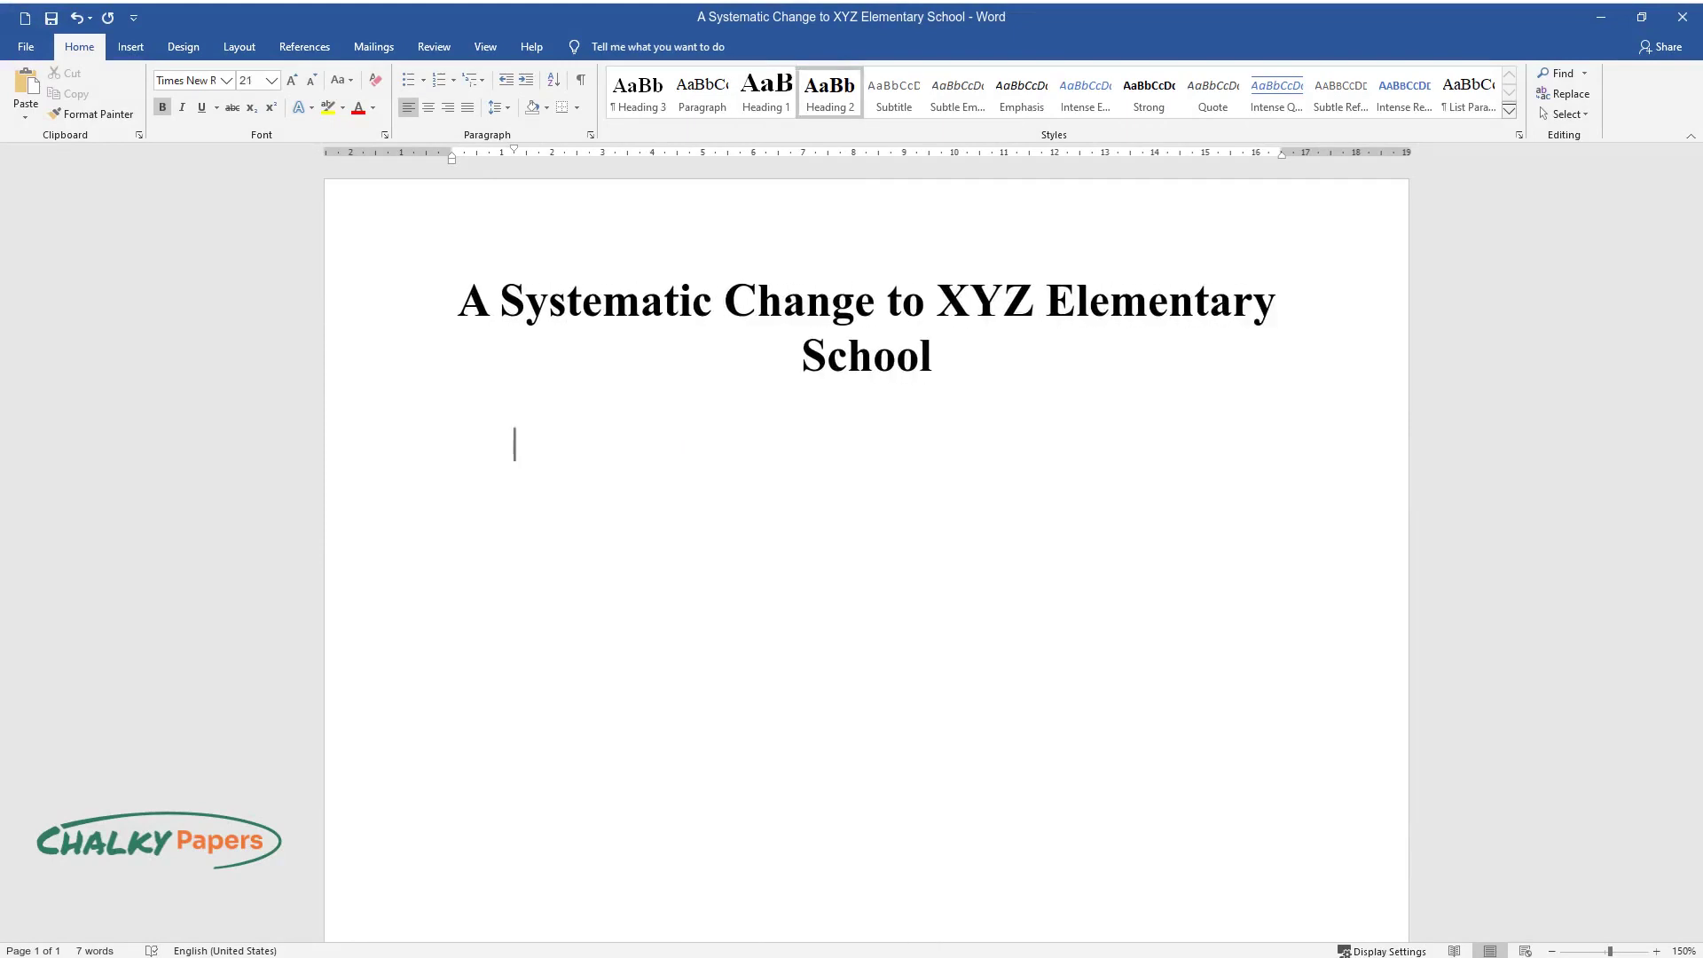
type("The organizational stru")
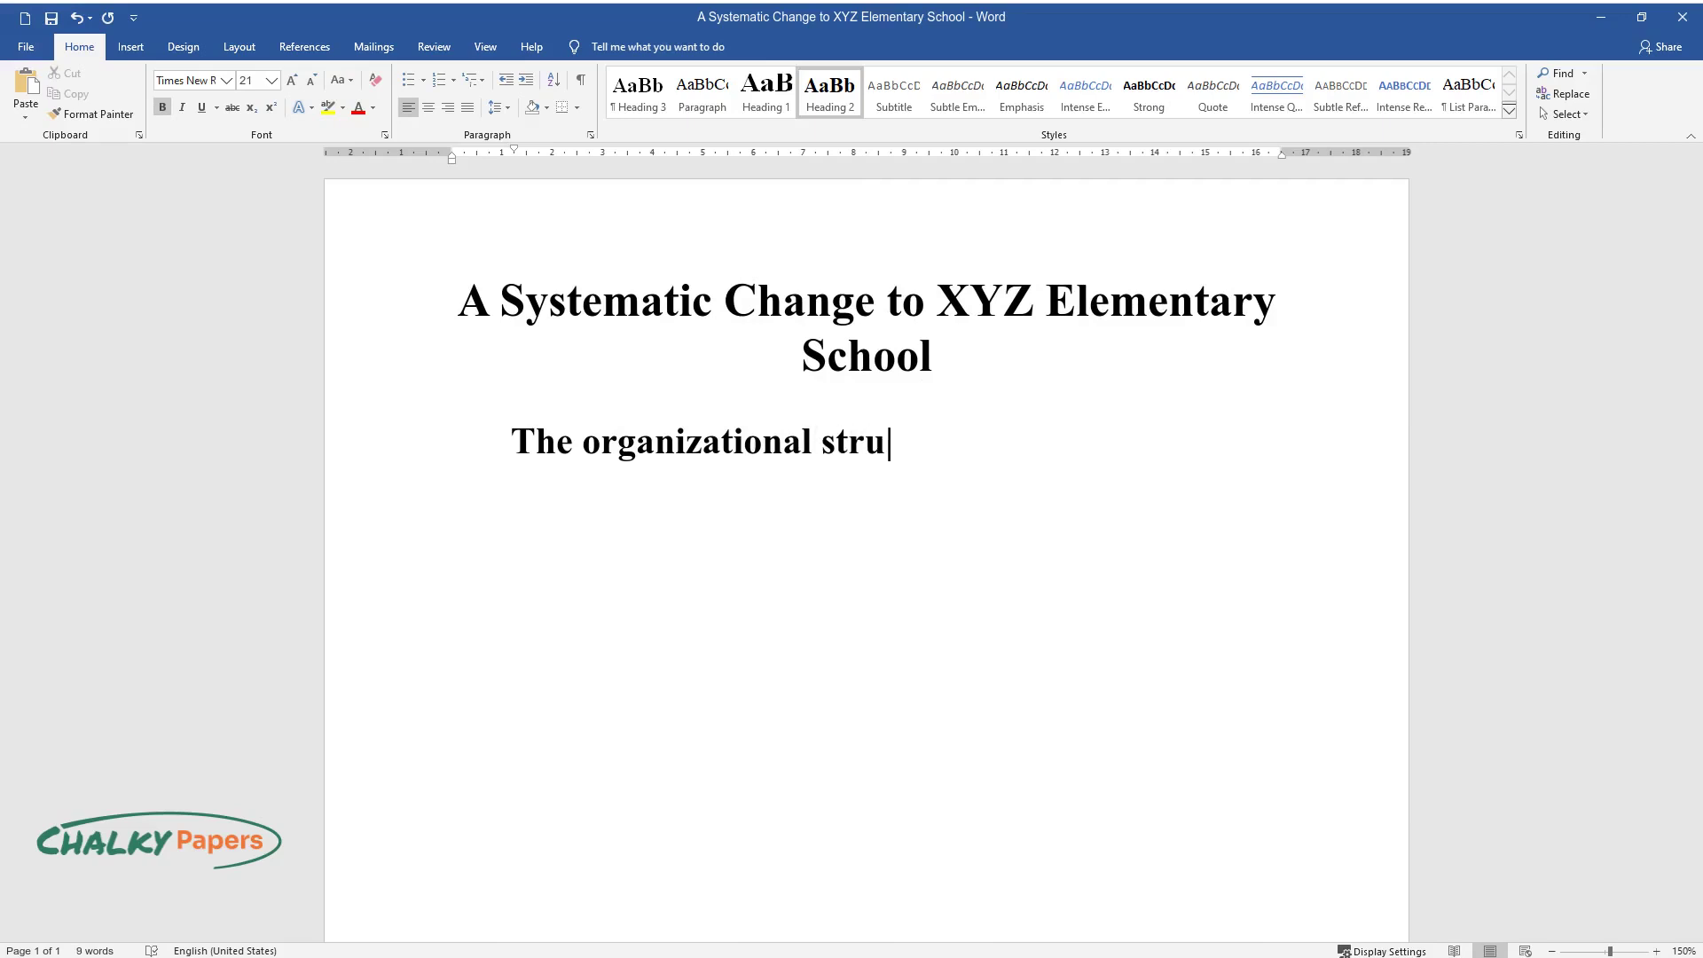
type("cture of XYZ school")
Step: Begin the body paragraph 'Essentially, XYZ school stakeholders include school administrators, teachers, students…'
key("Return")
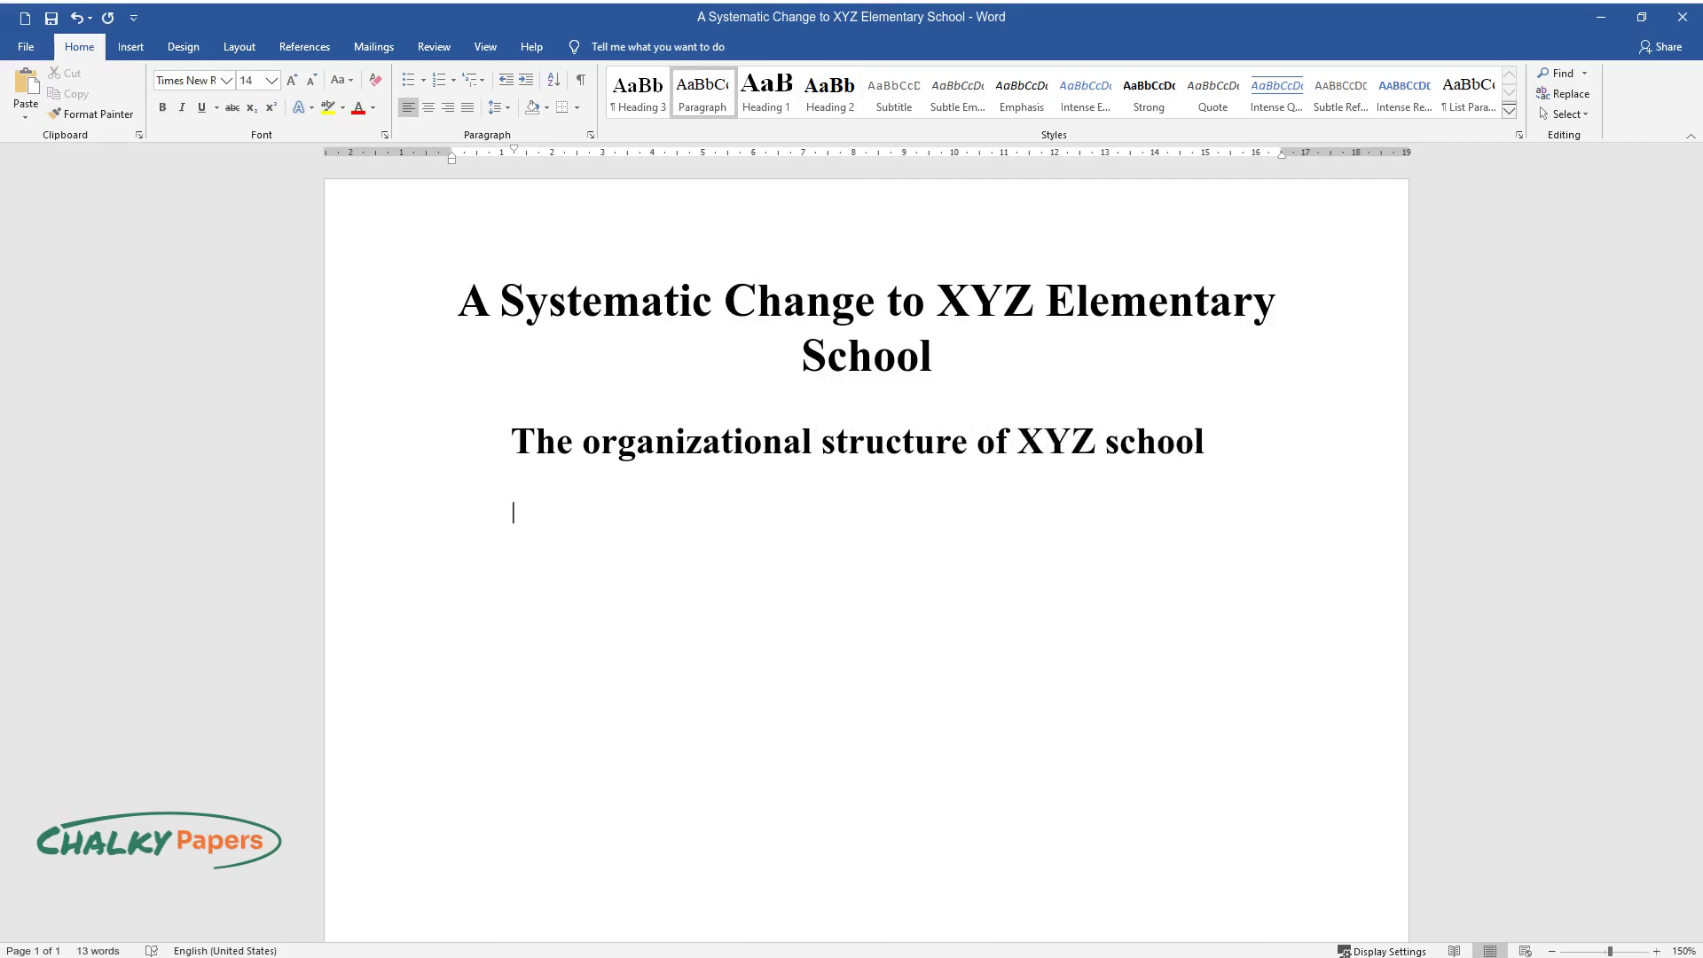
type("Essentially, XYZ sch")
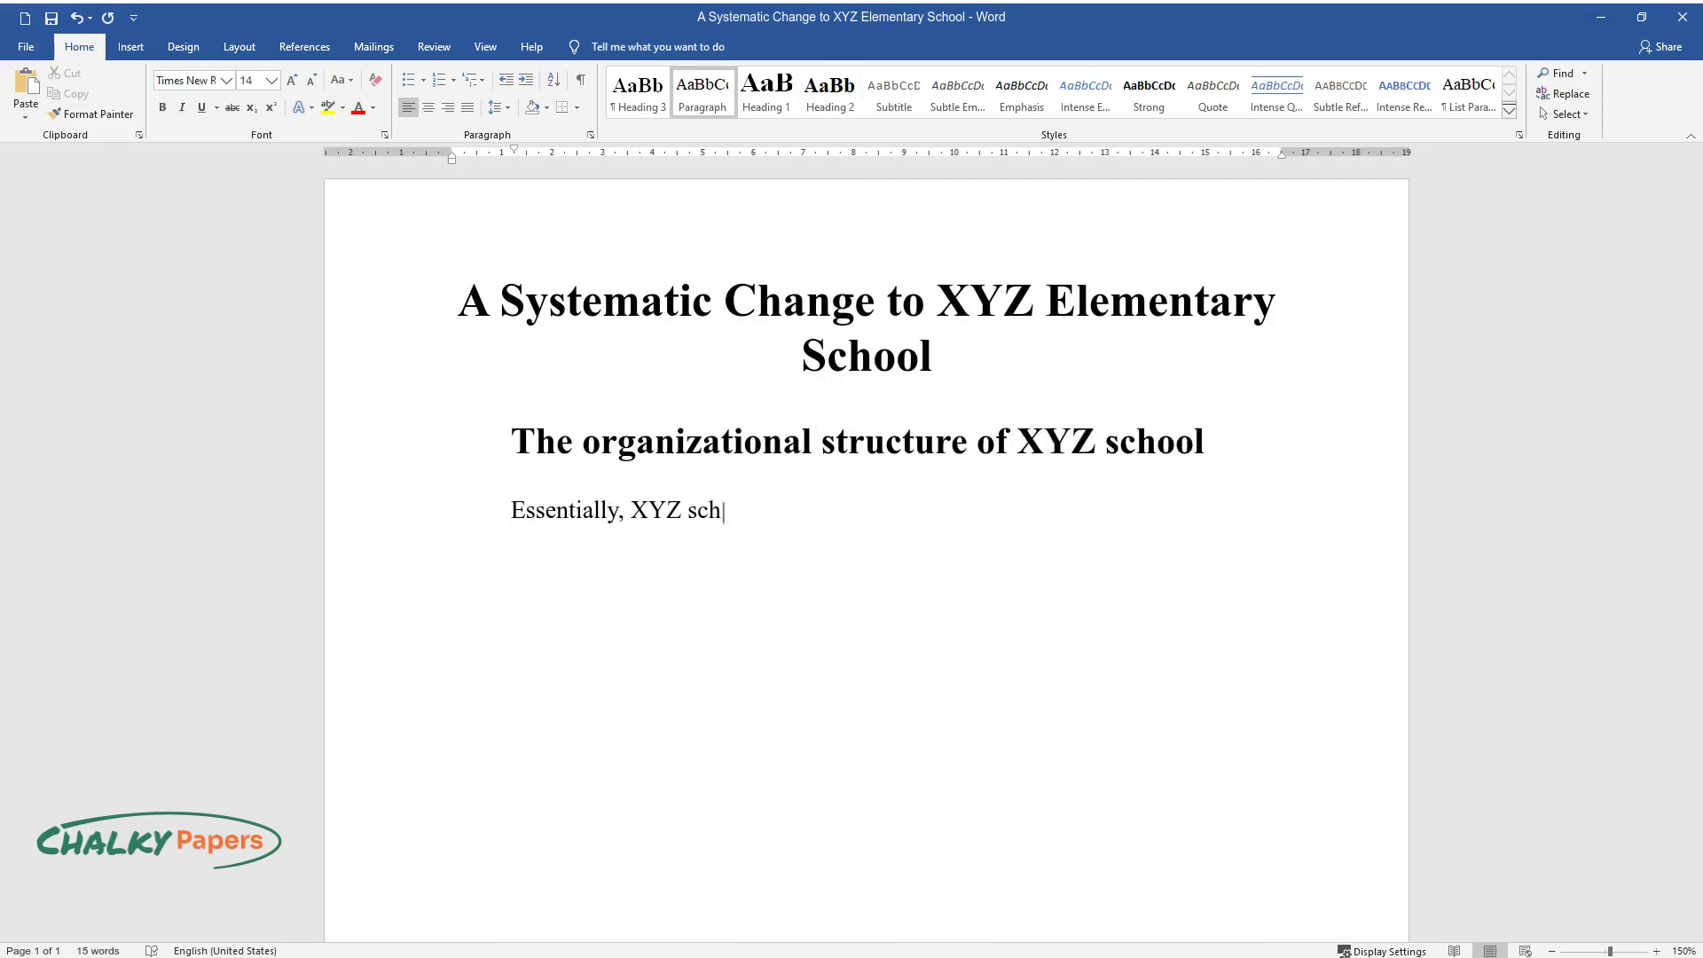
type("ool stakeholders include sch")
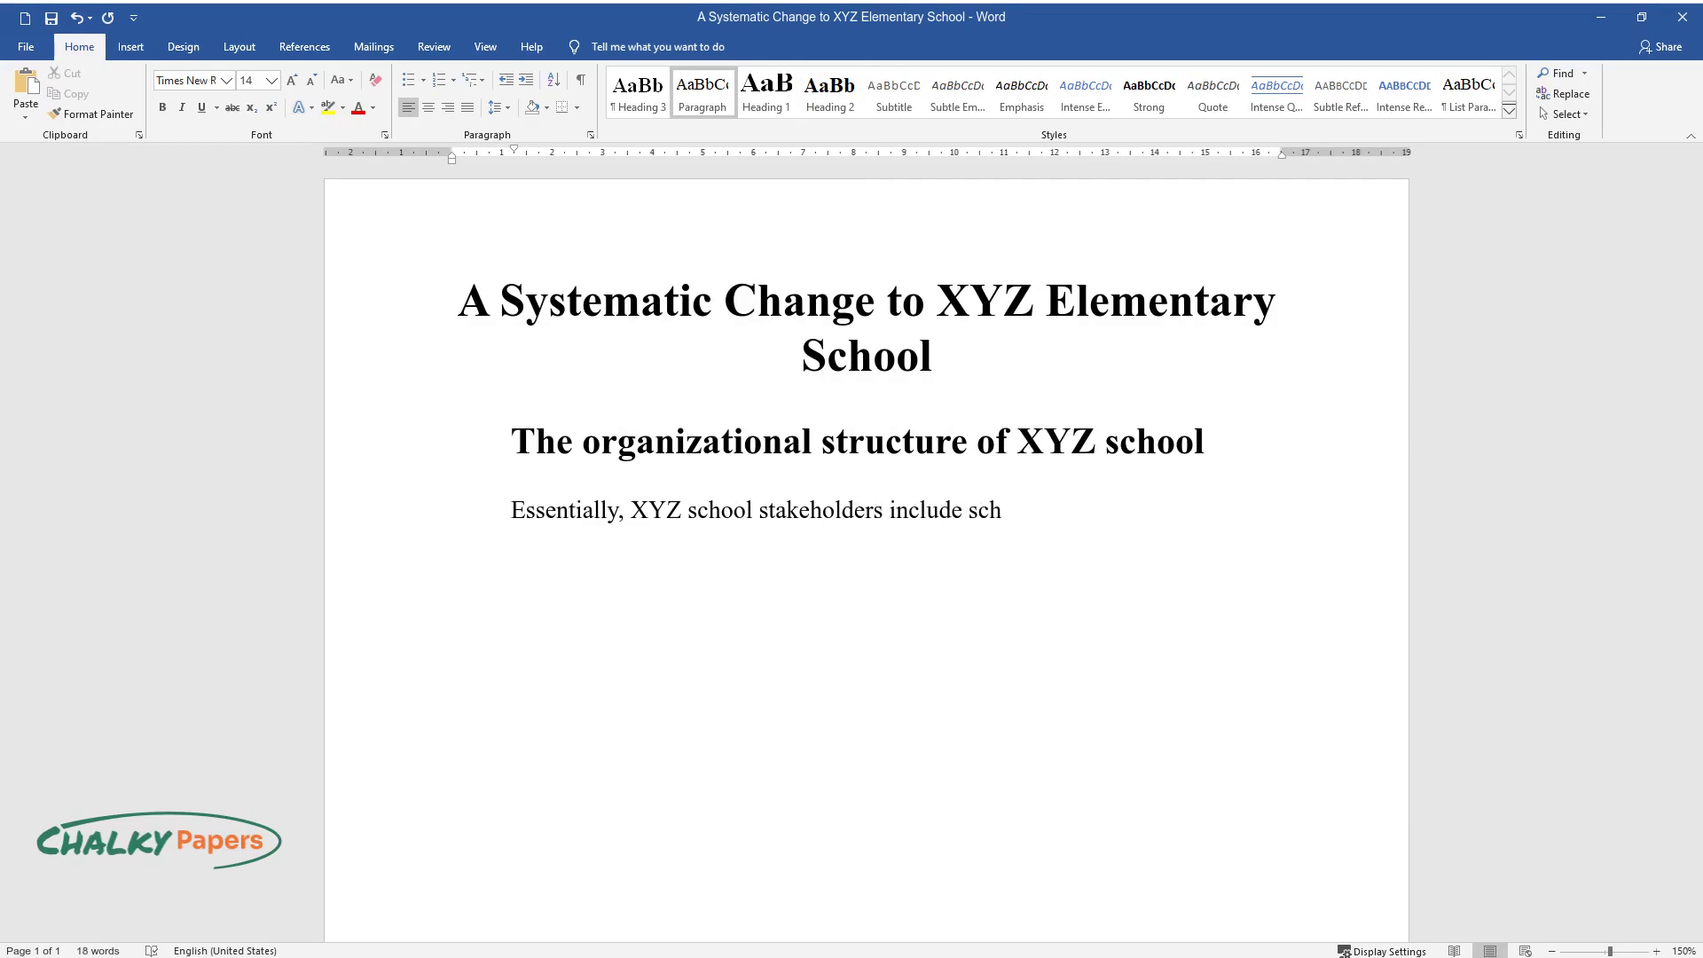
type("ool administrators, teacher")
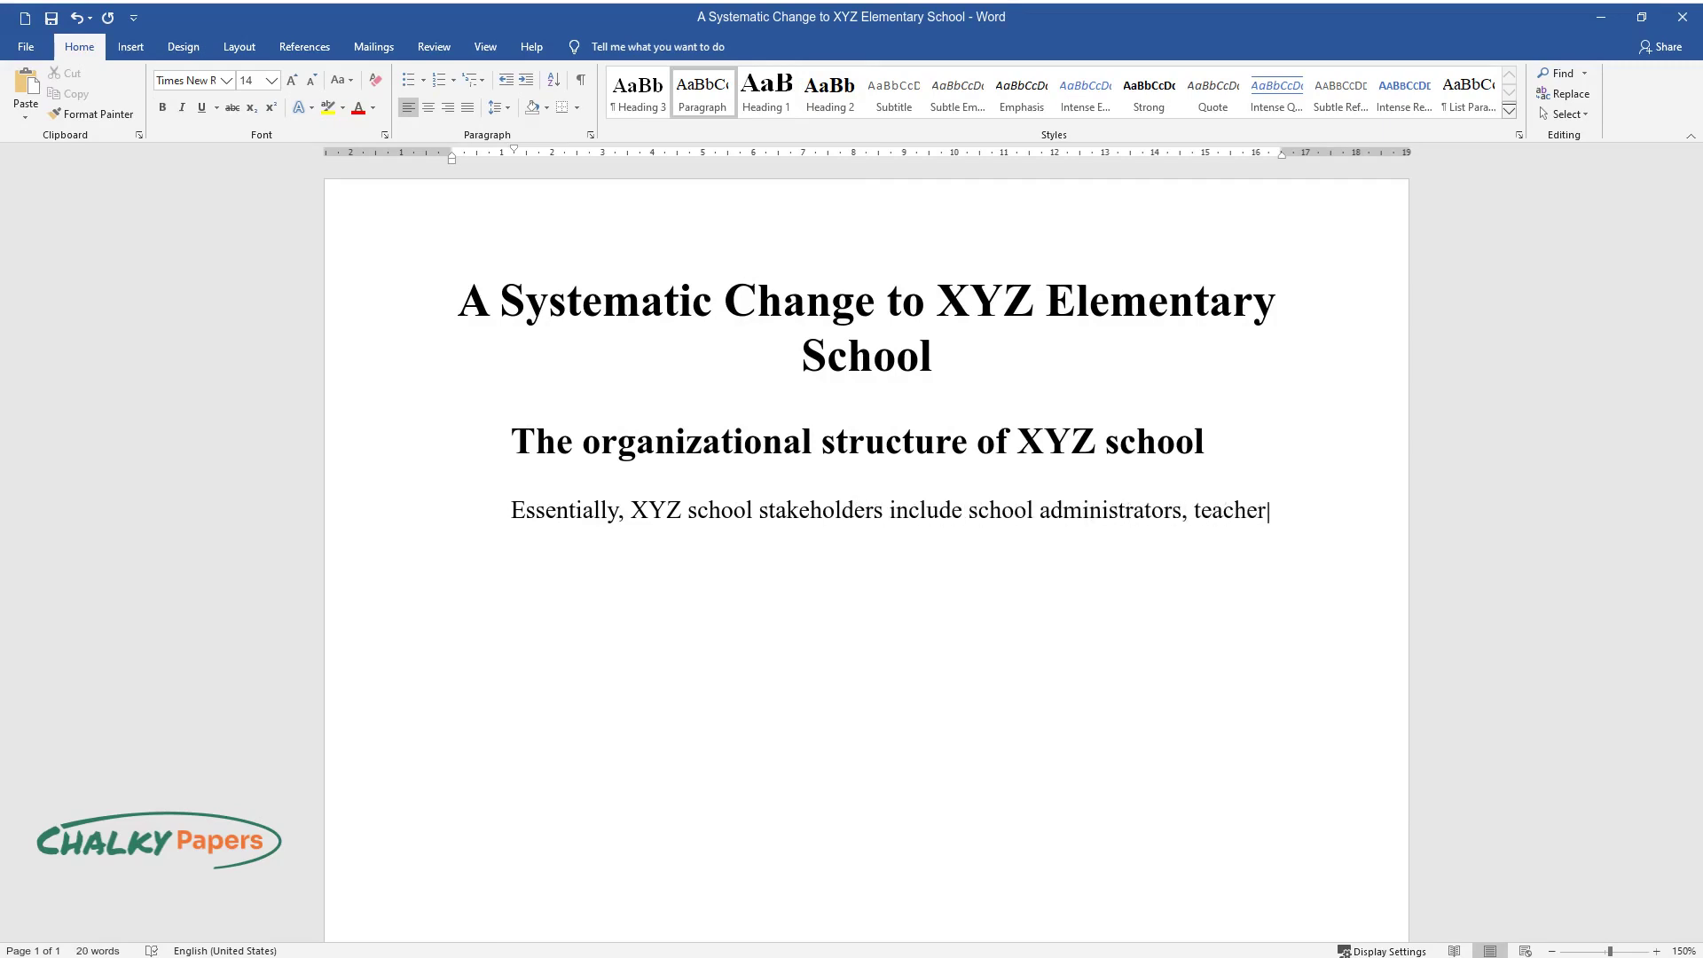
type("s, students, parents, and co")
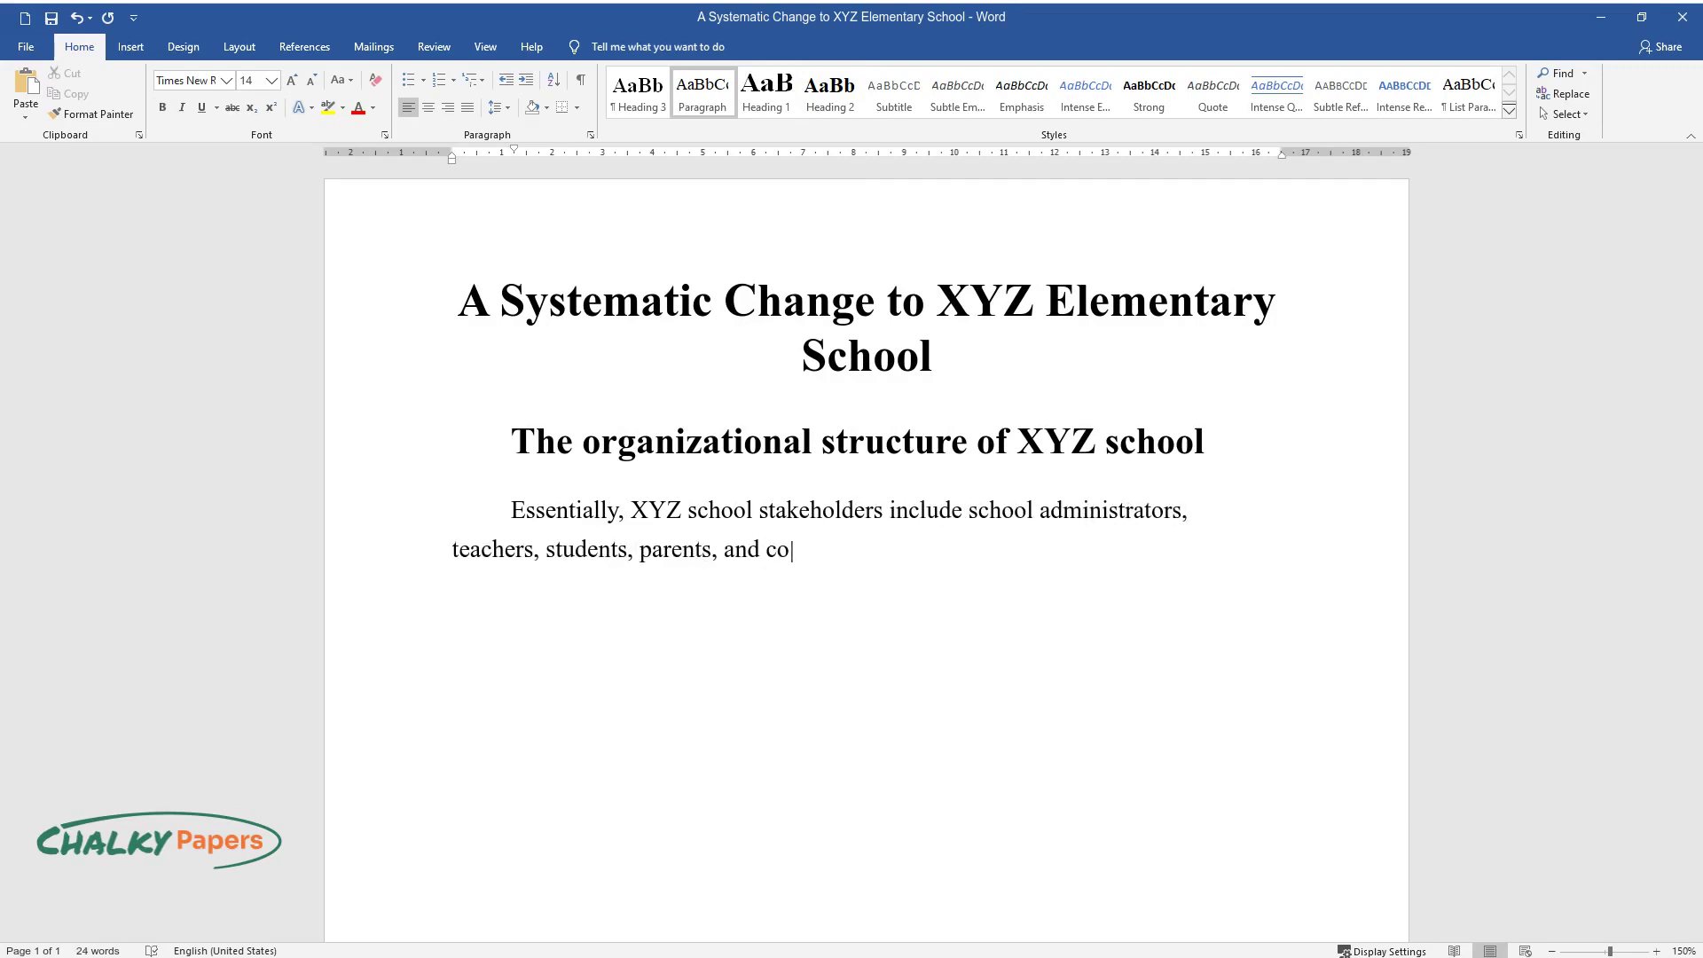
type("mmunity partners.")
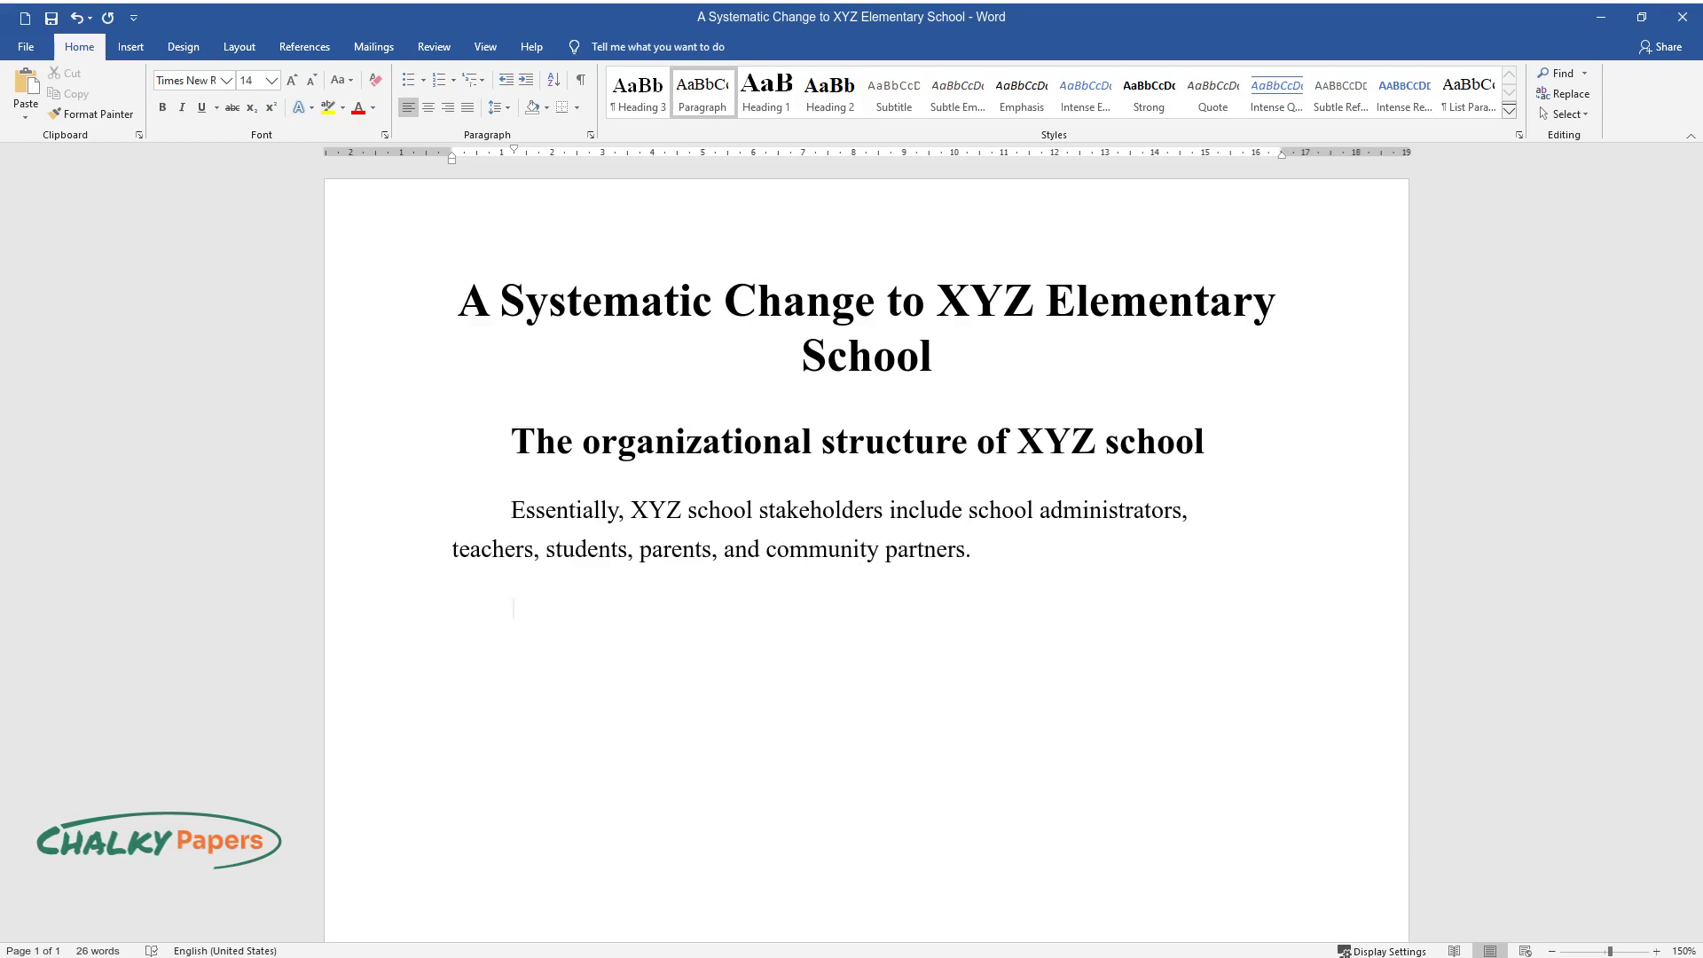
type("n order to create a syst")
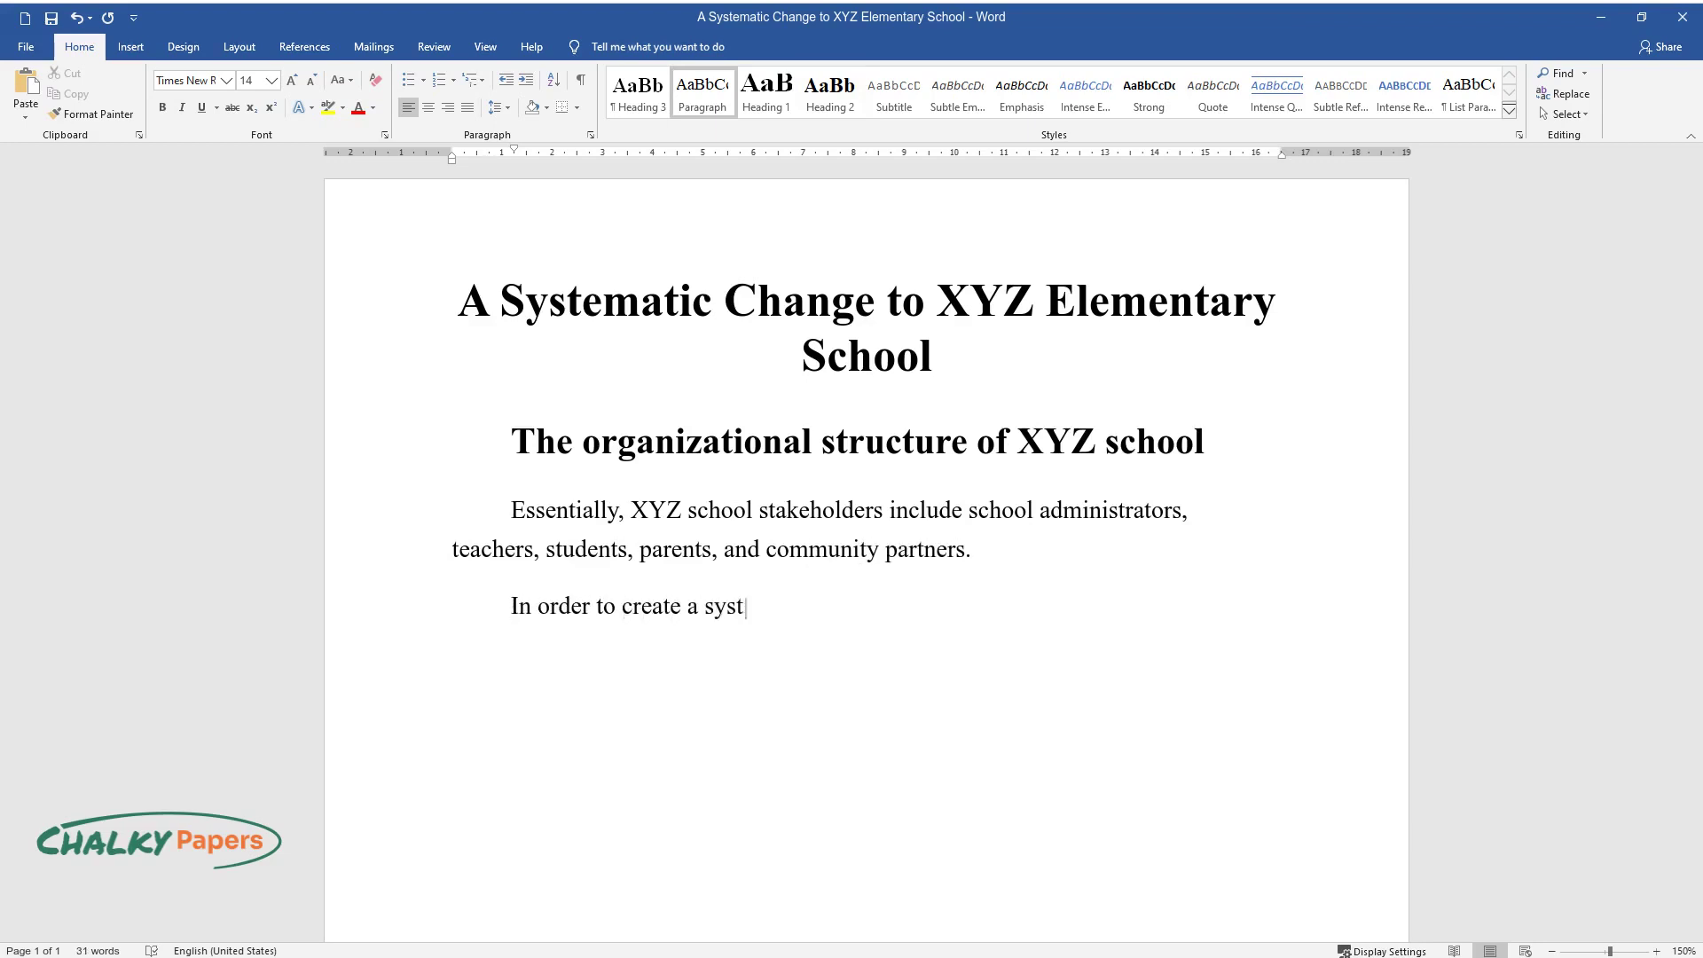
type("emic change in the organizational")
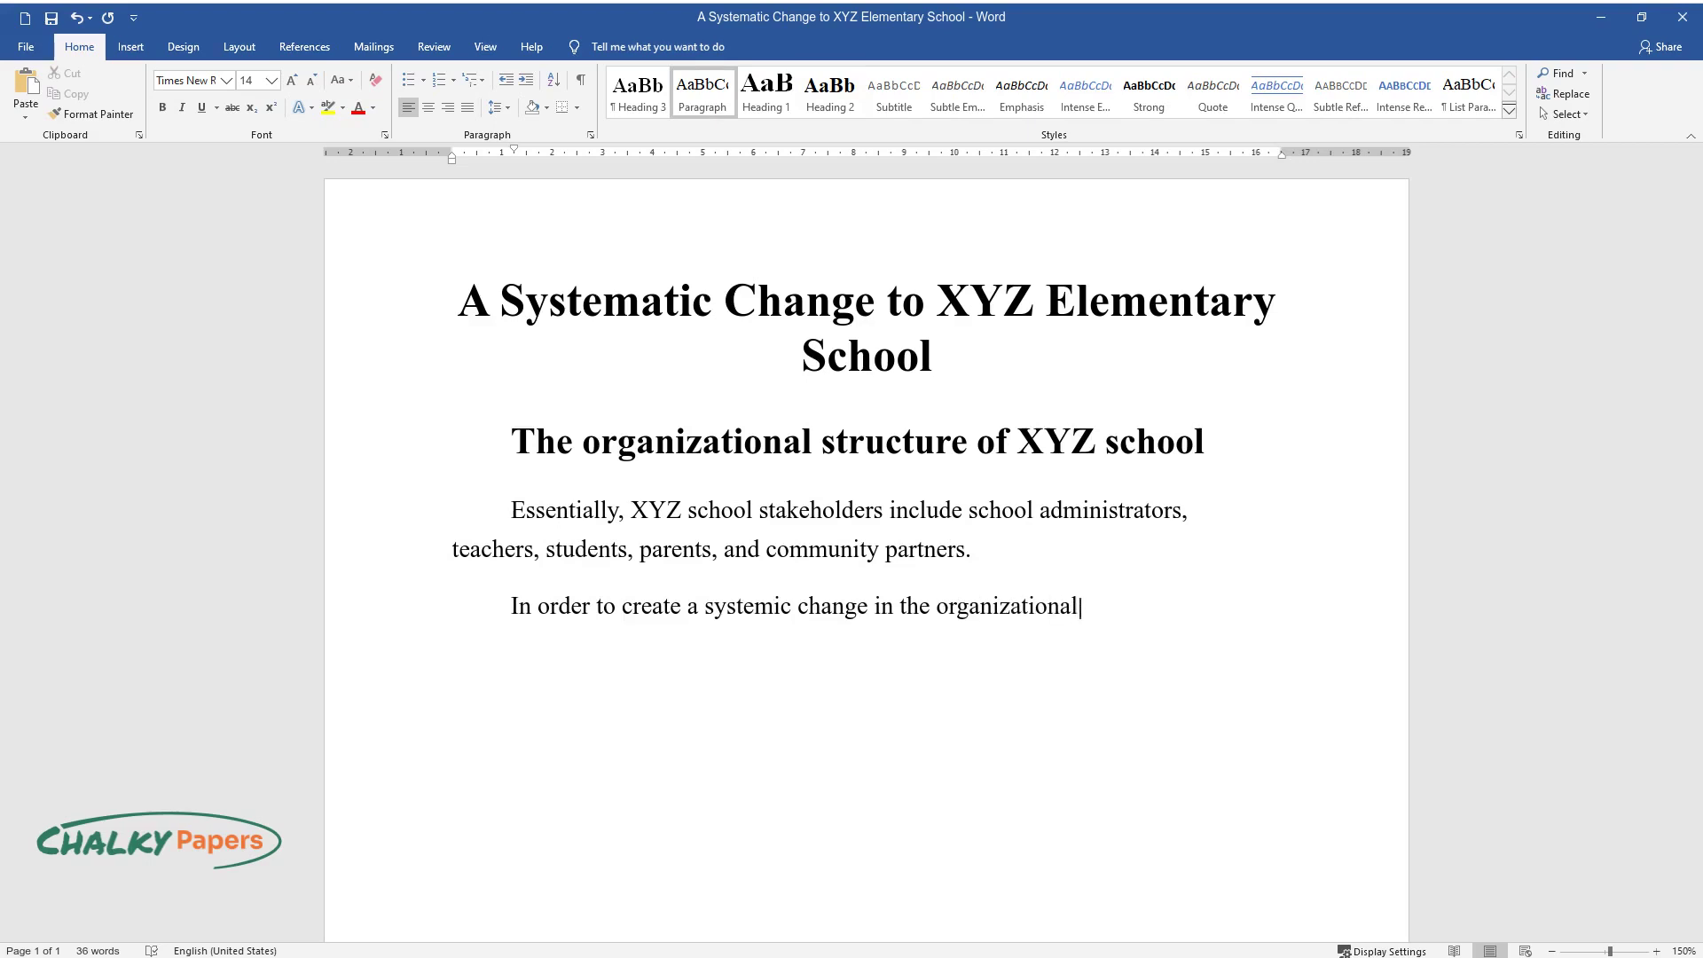
type(" structure of XYZ school, both t")
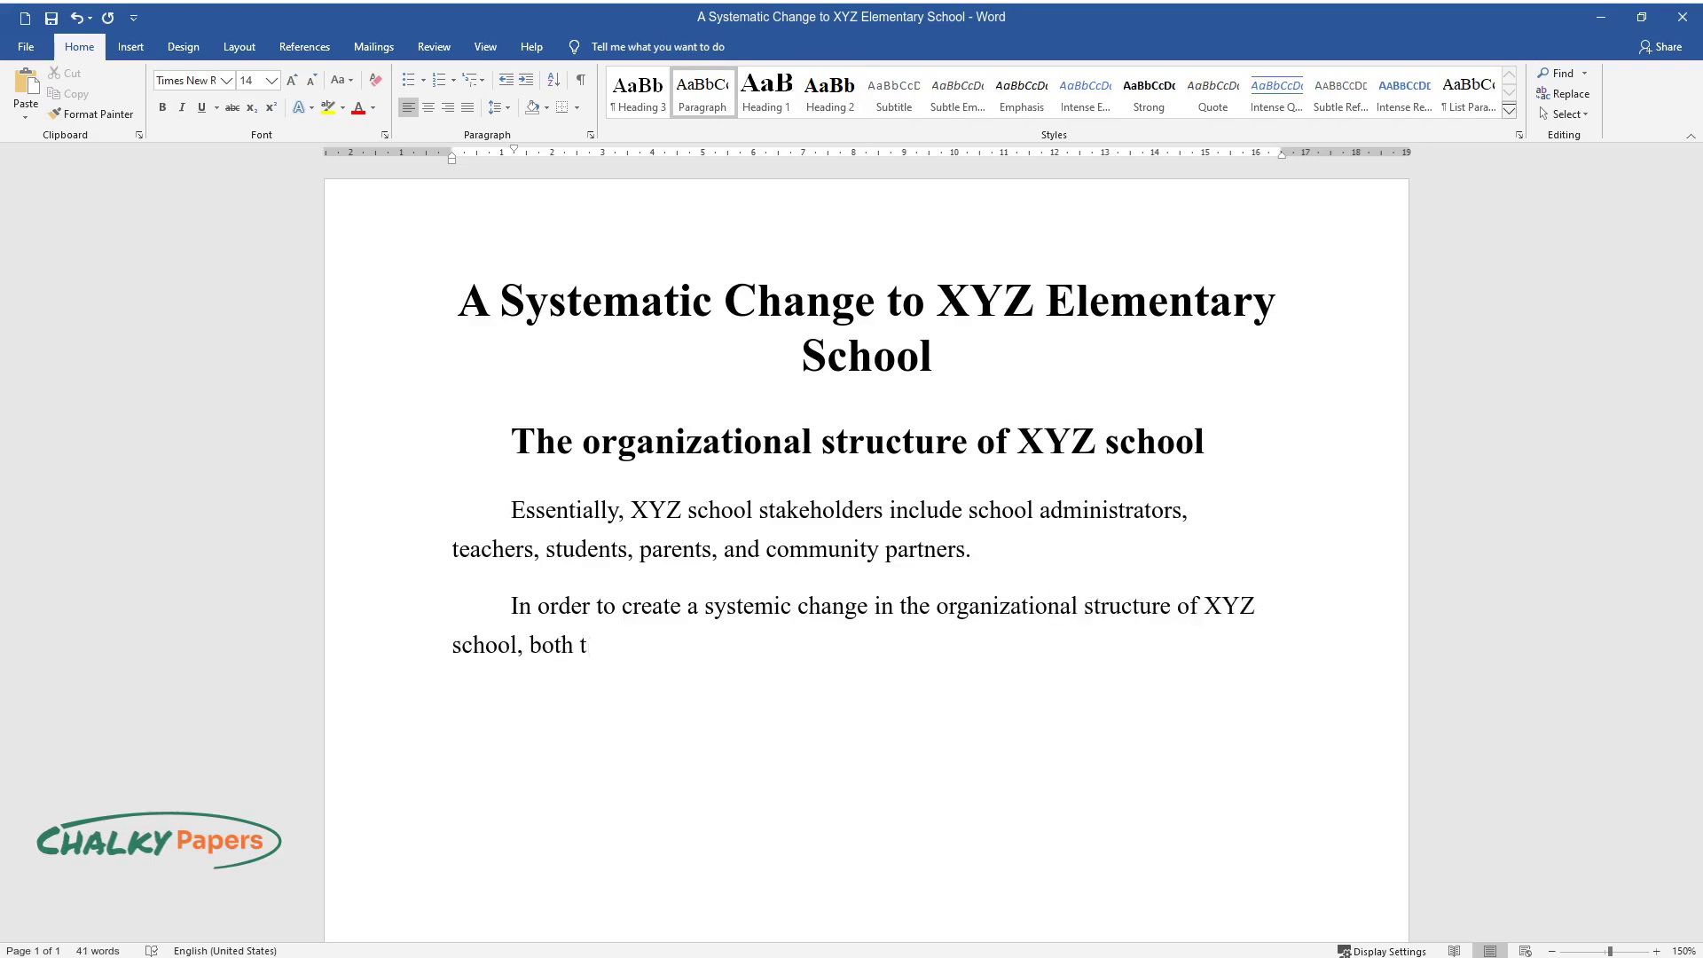
type("eachers and students should bene")
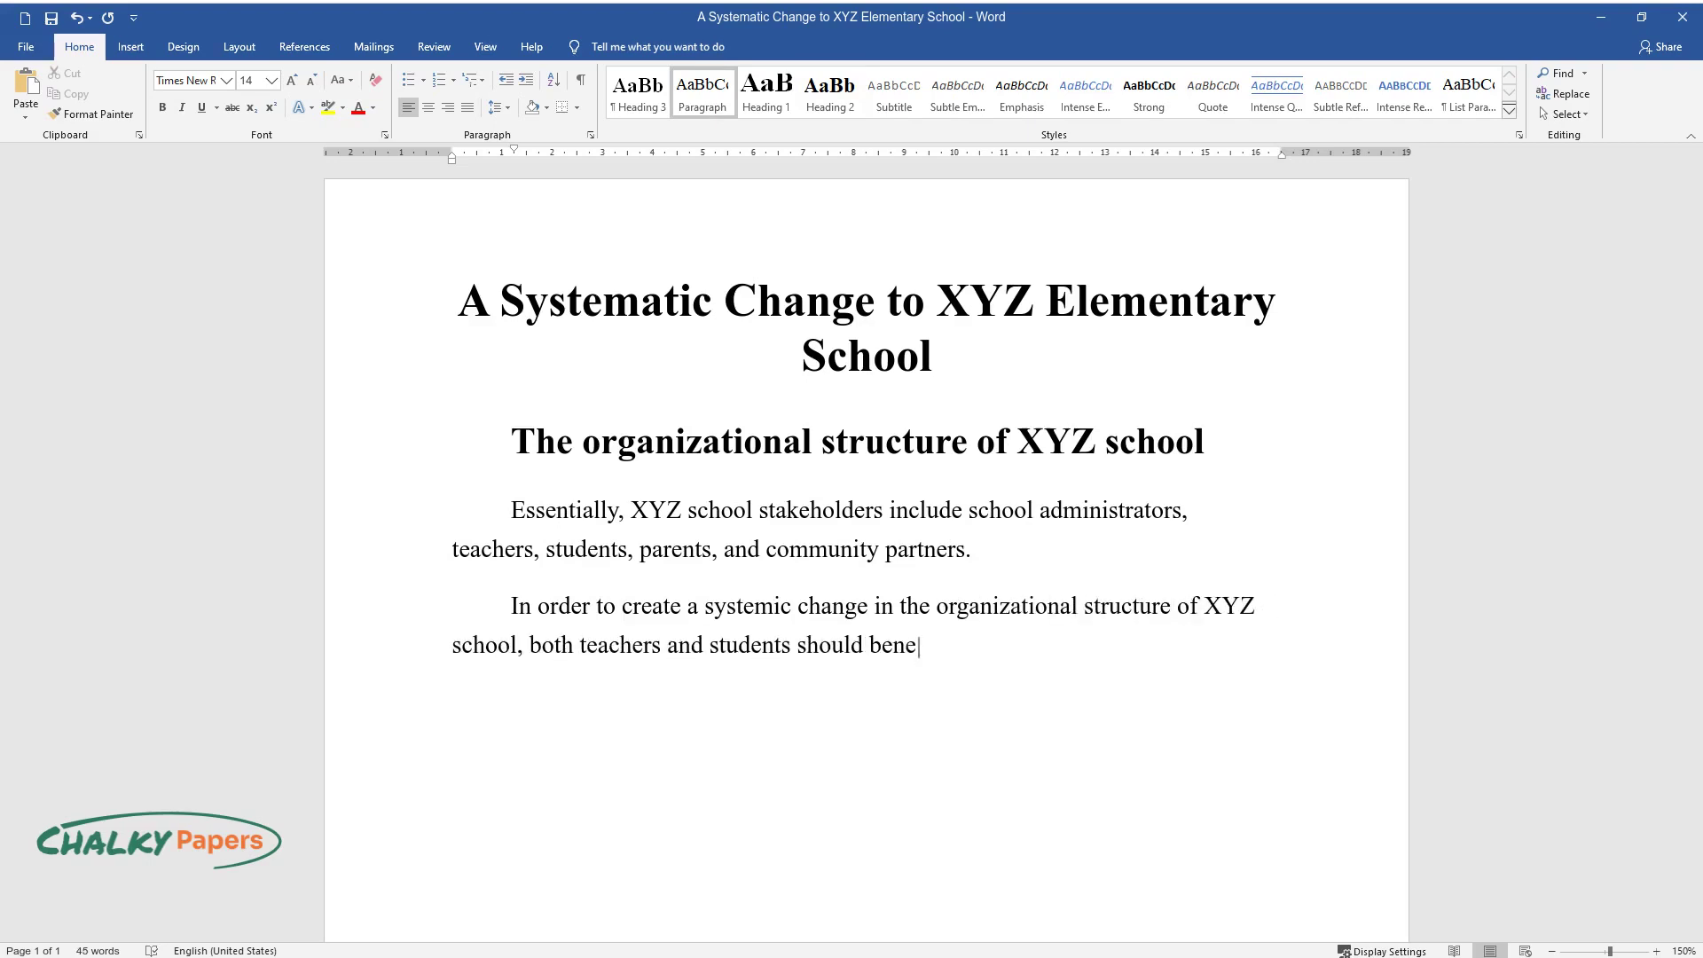
type("fit from the diversity that schoo")
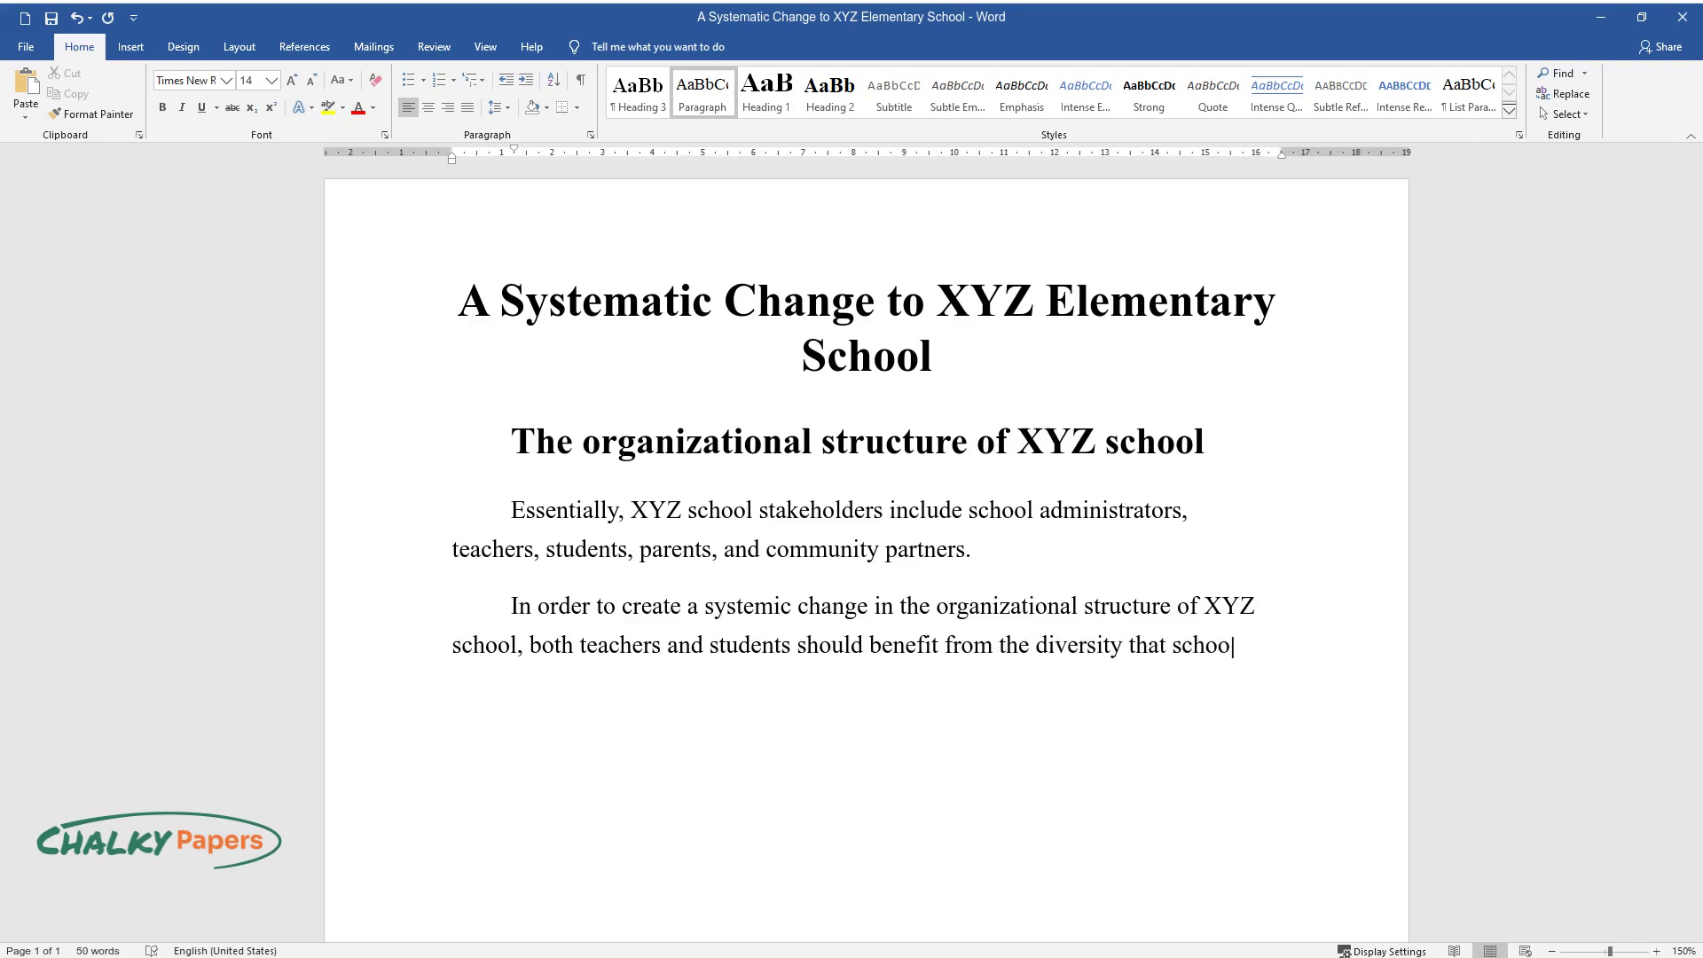
type("ls provide. Thus, in order to en")
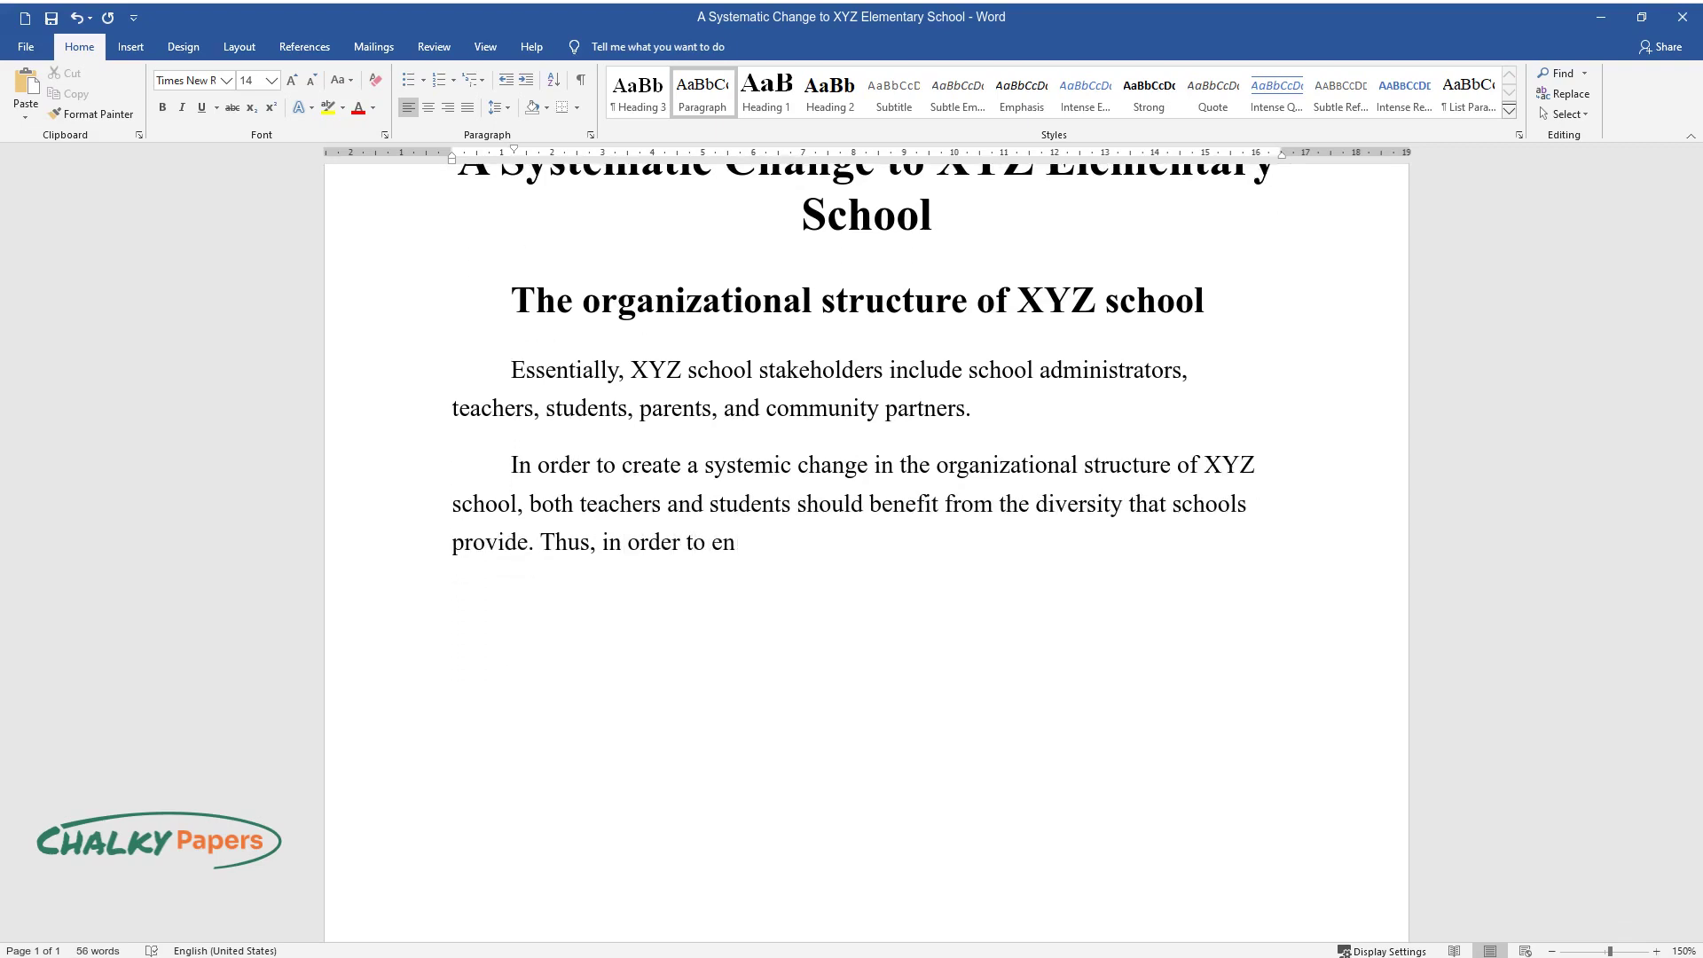
type("hance harmony and cooperation am")
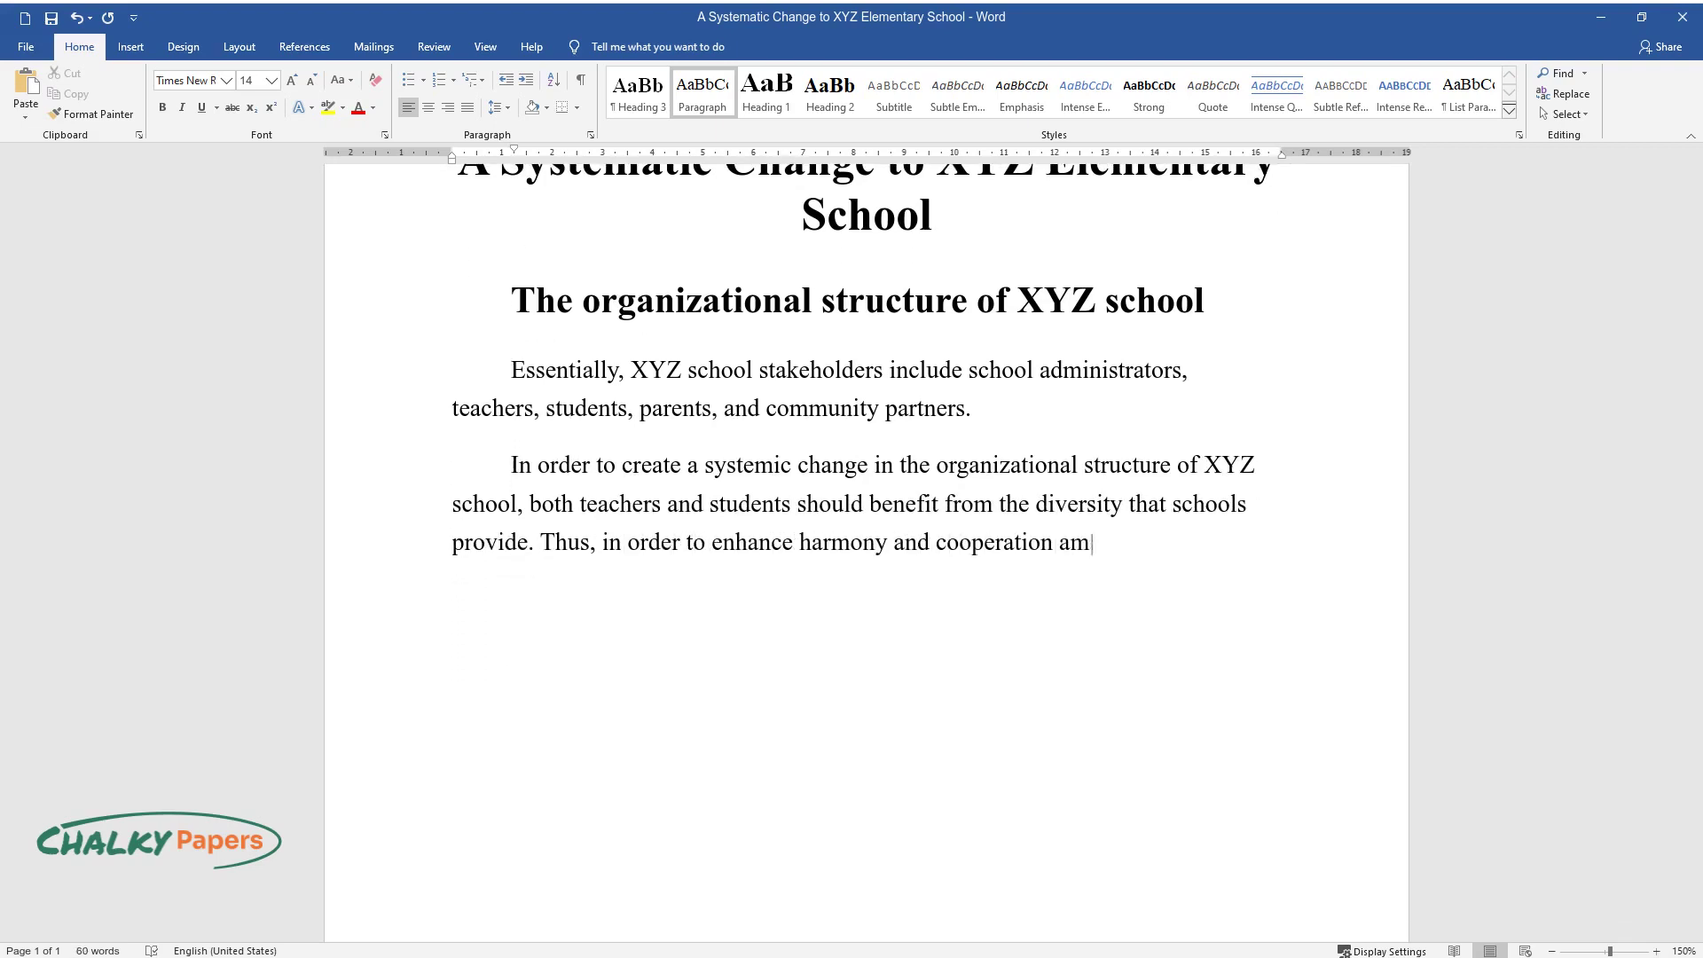
type("ong teachers, school administrato")
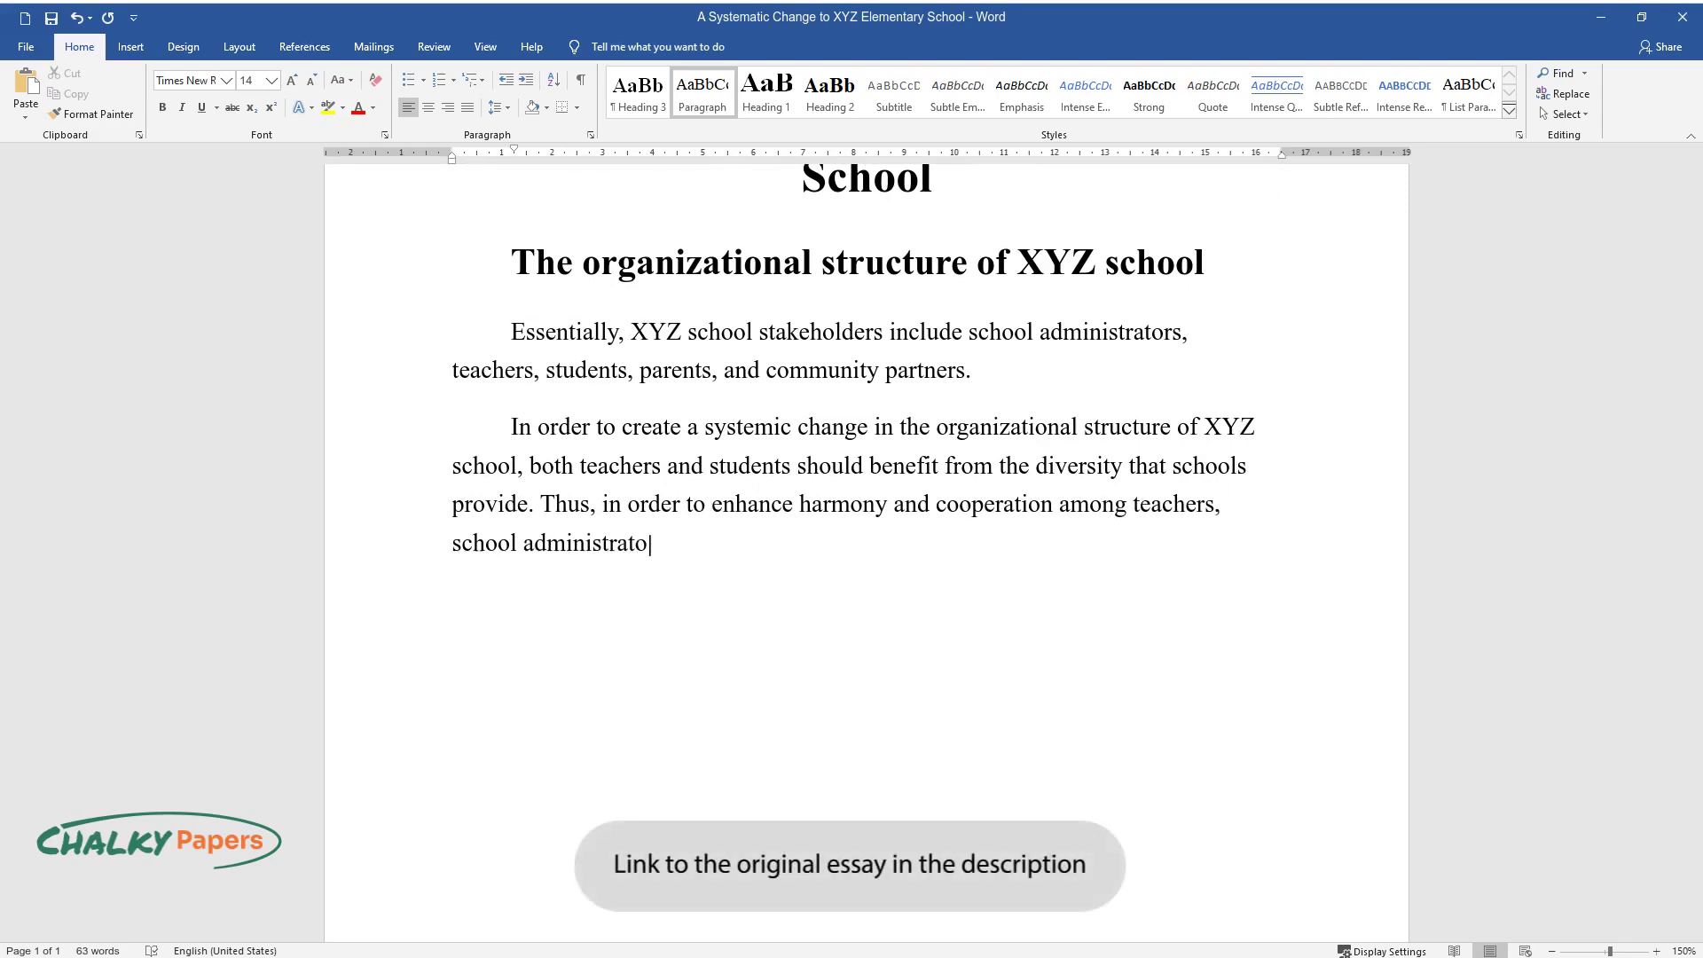
type("rs' diversity leadership abiliti")
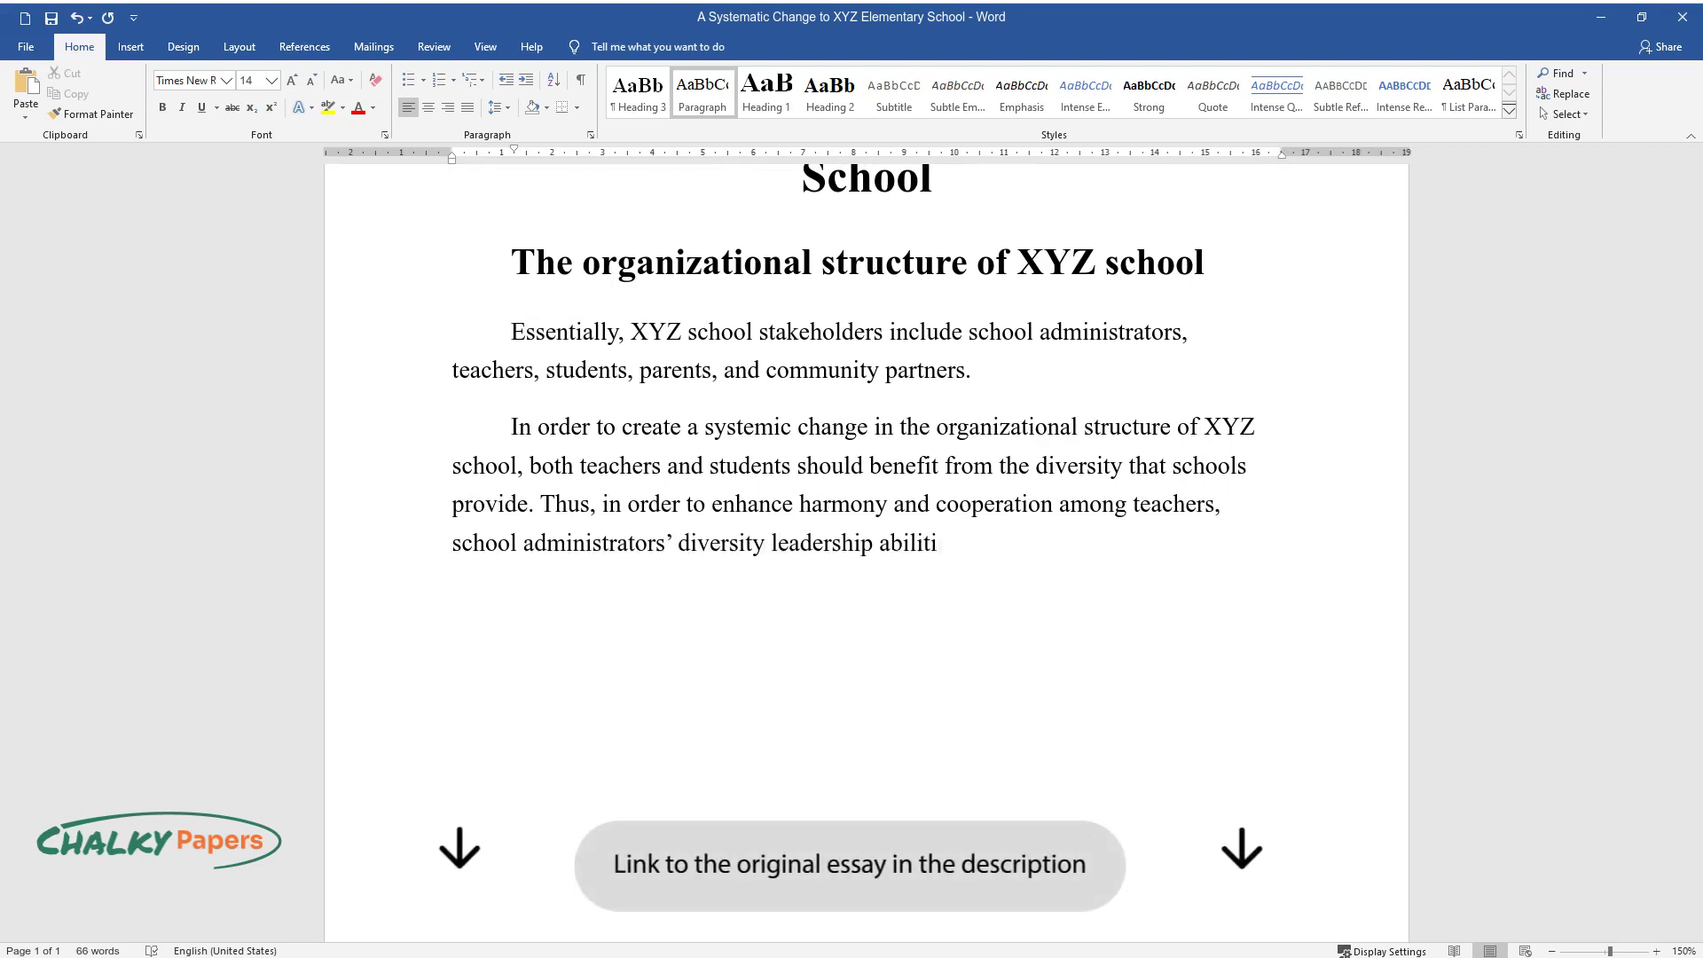
type("es (e.g., approach to diversity,")
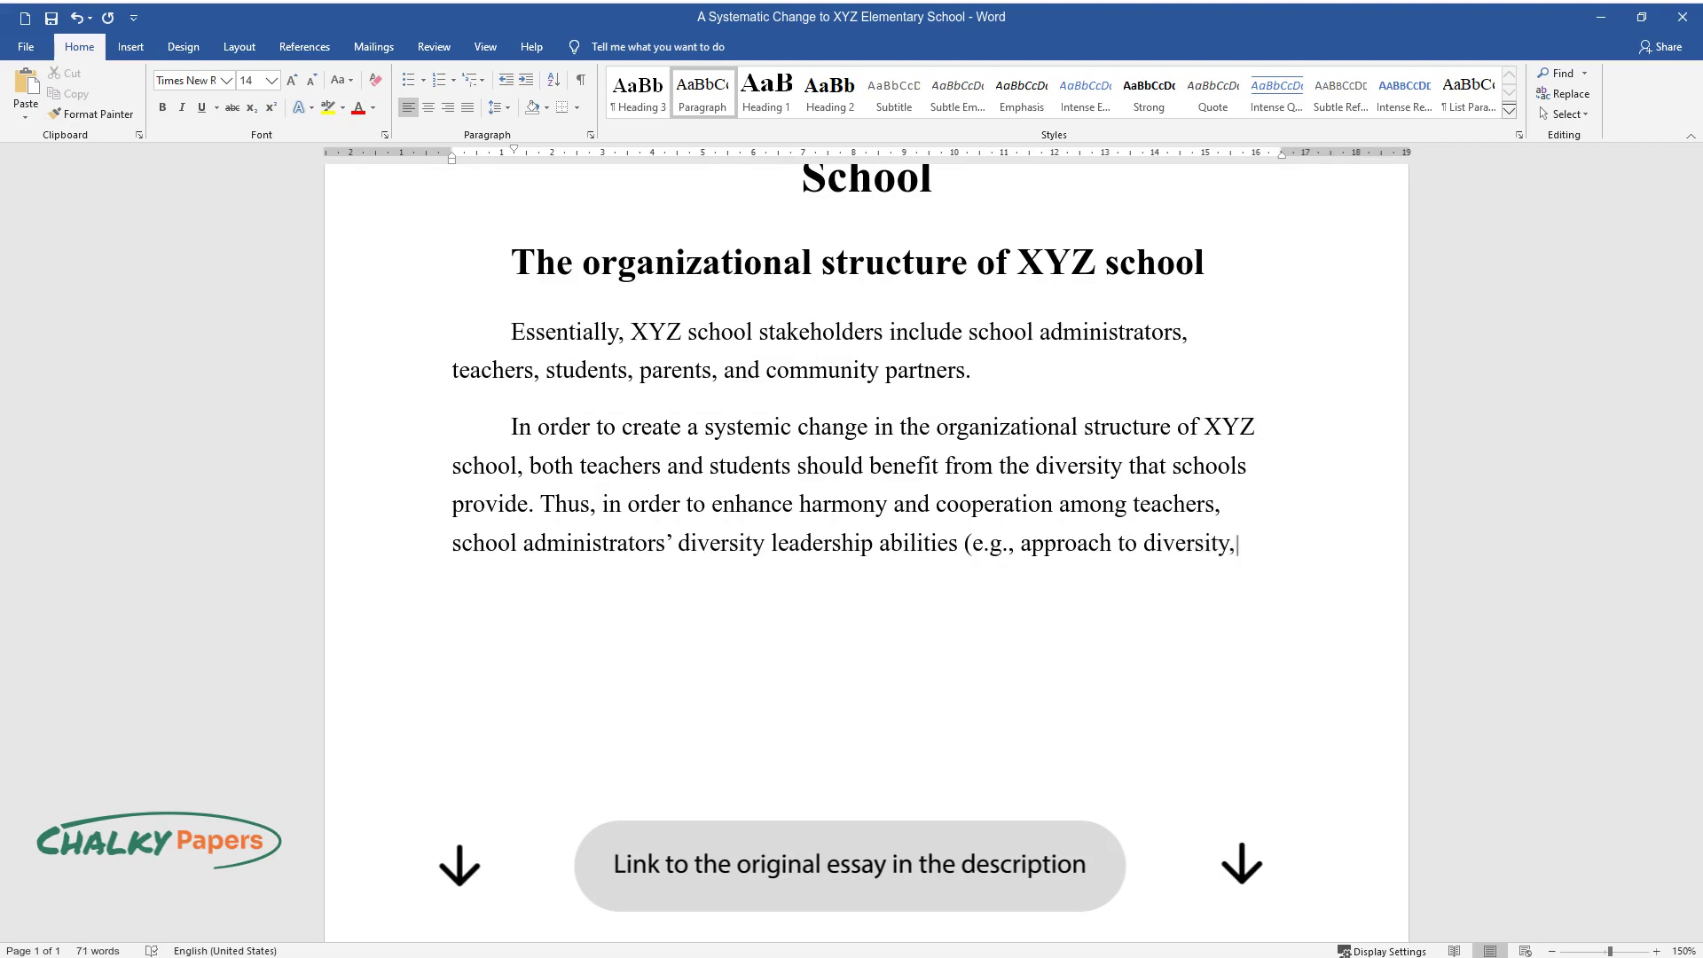
type(" fairness, equity, compassion, a")
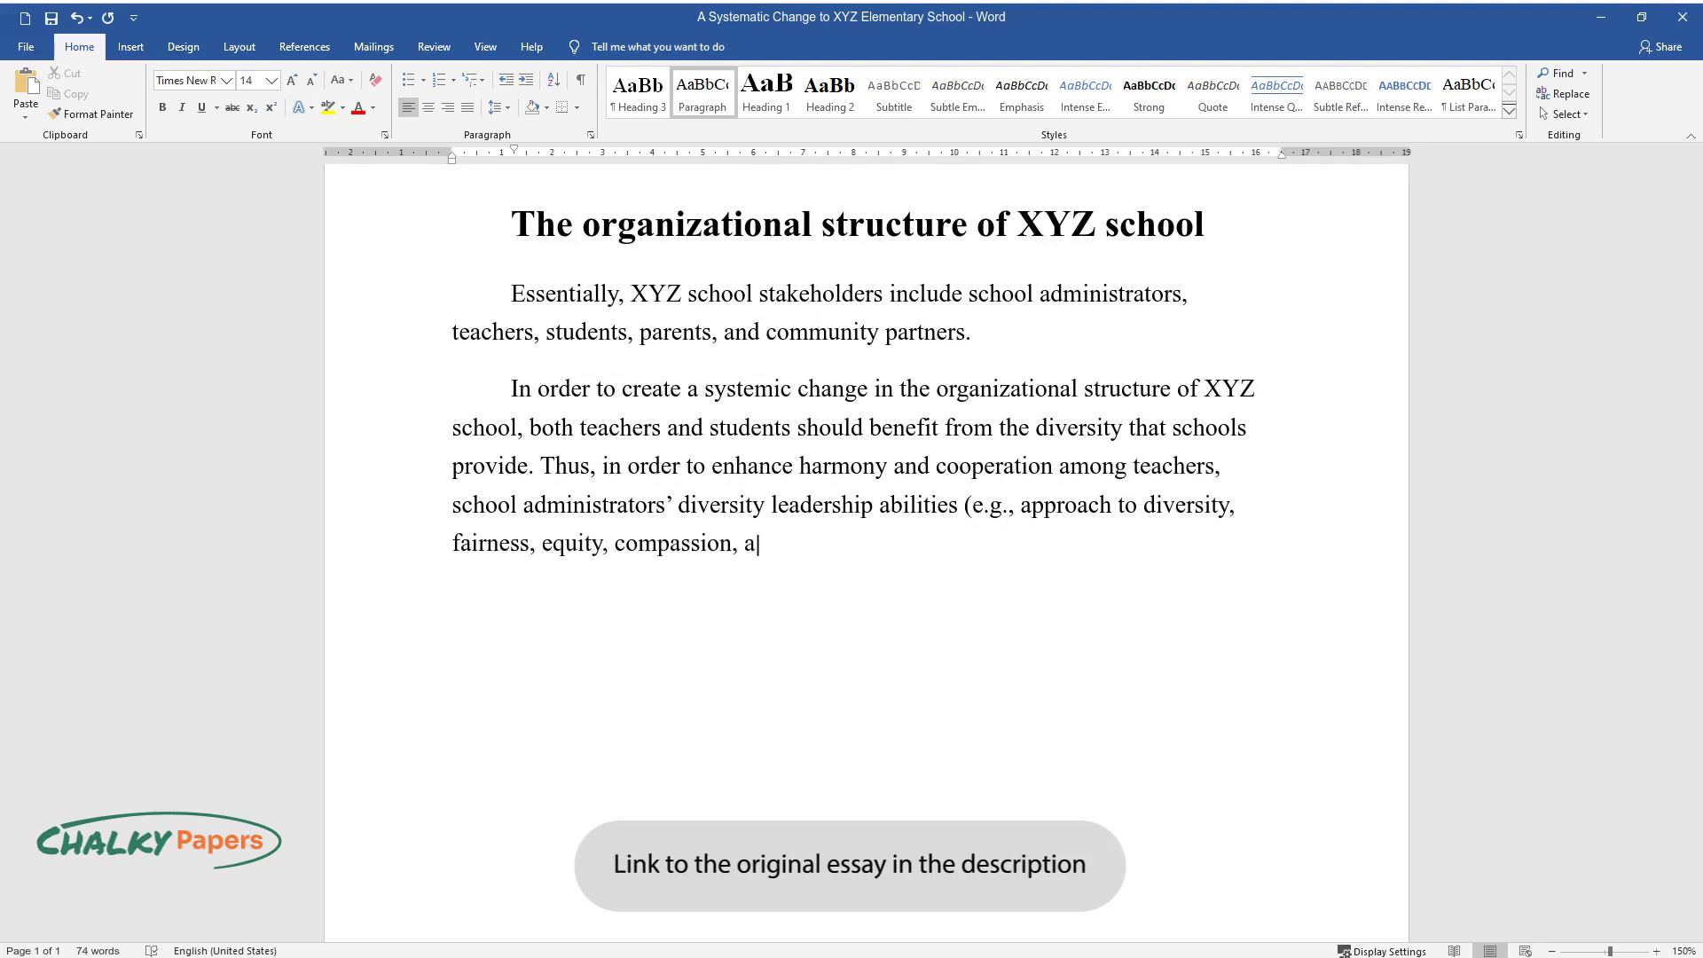
type("nd conflict management) are requi")
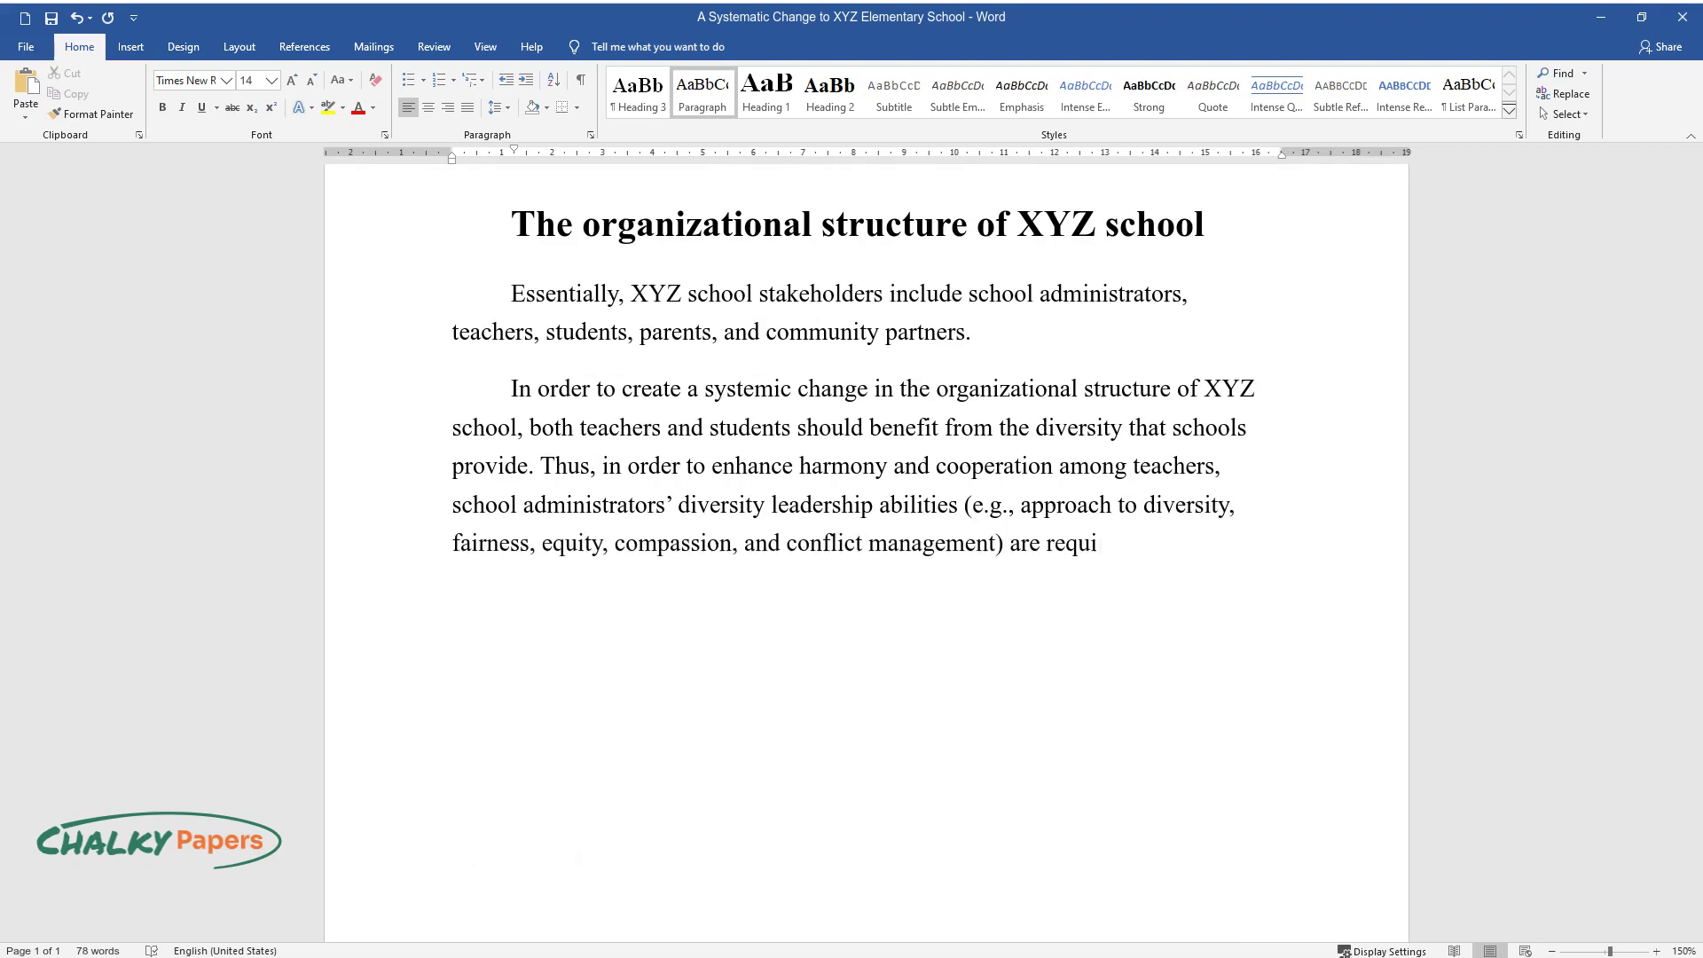
type("red. These abilities are necessa")
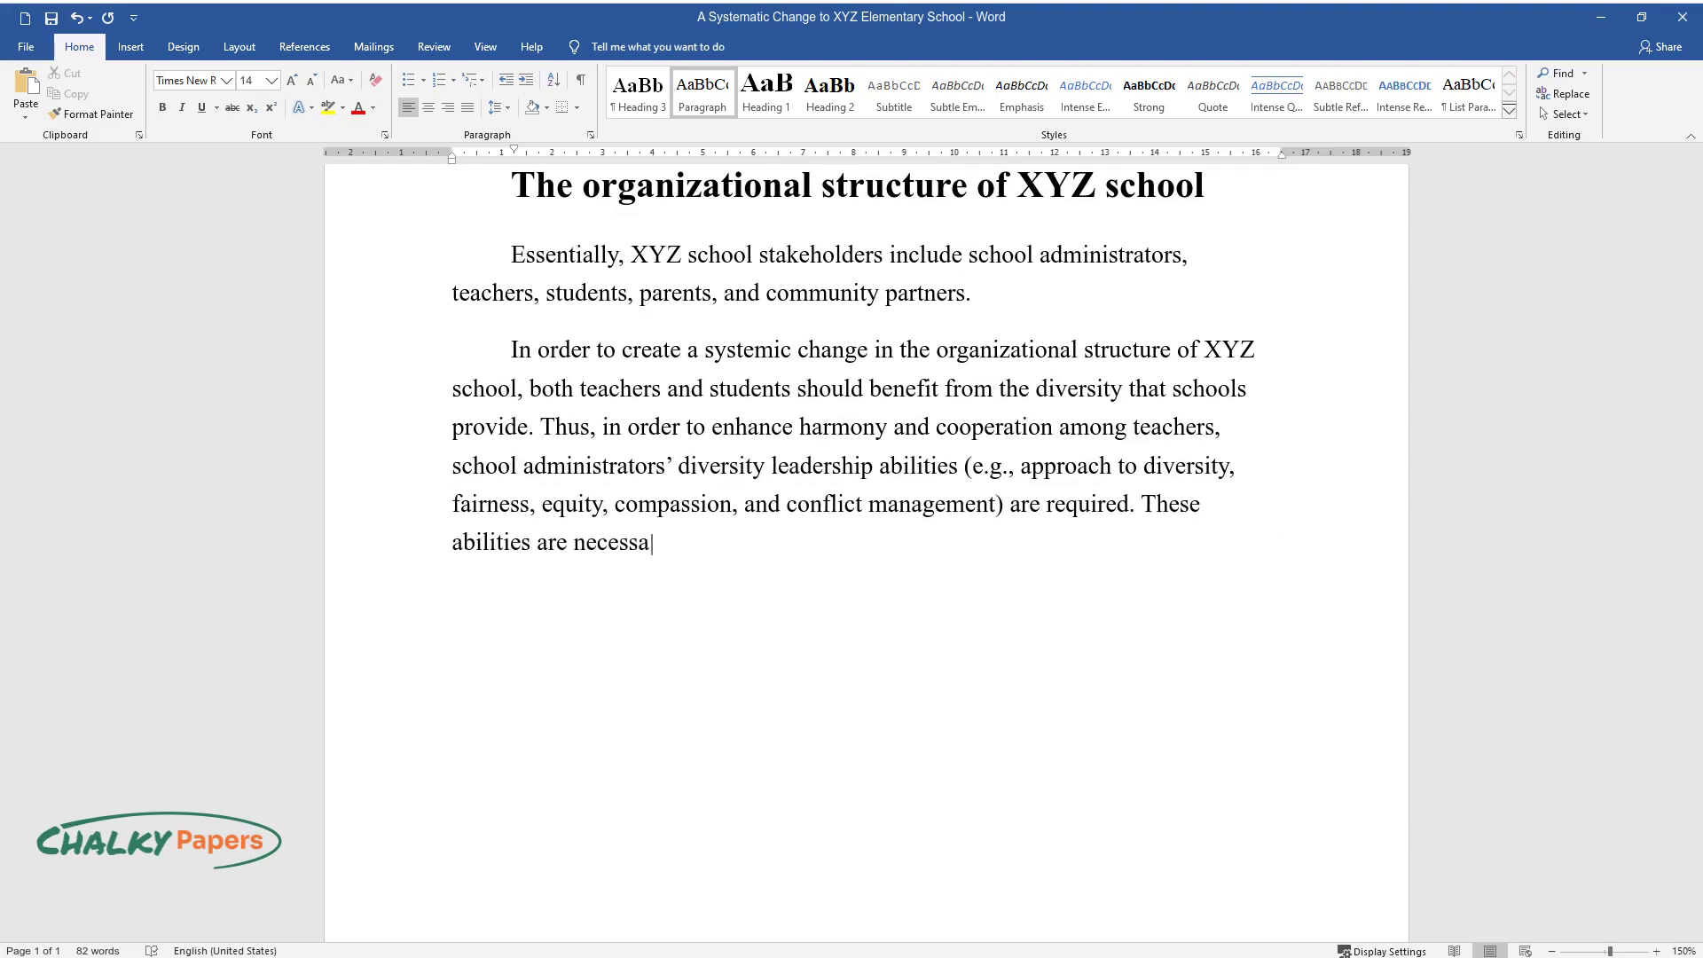
type("ry for the school's goals to be ")
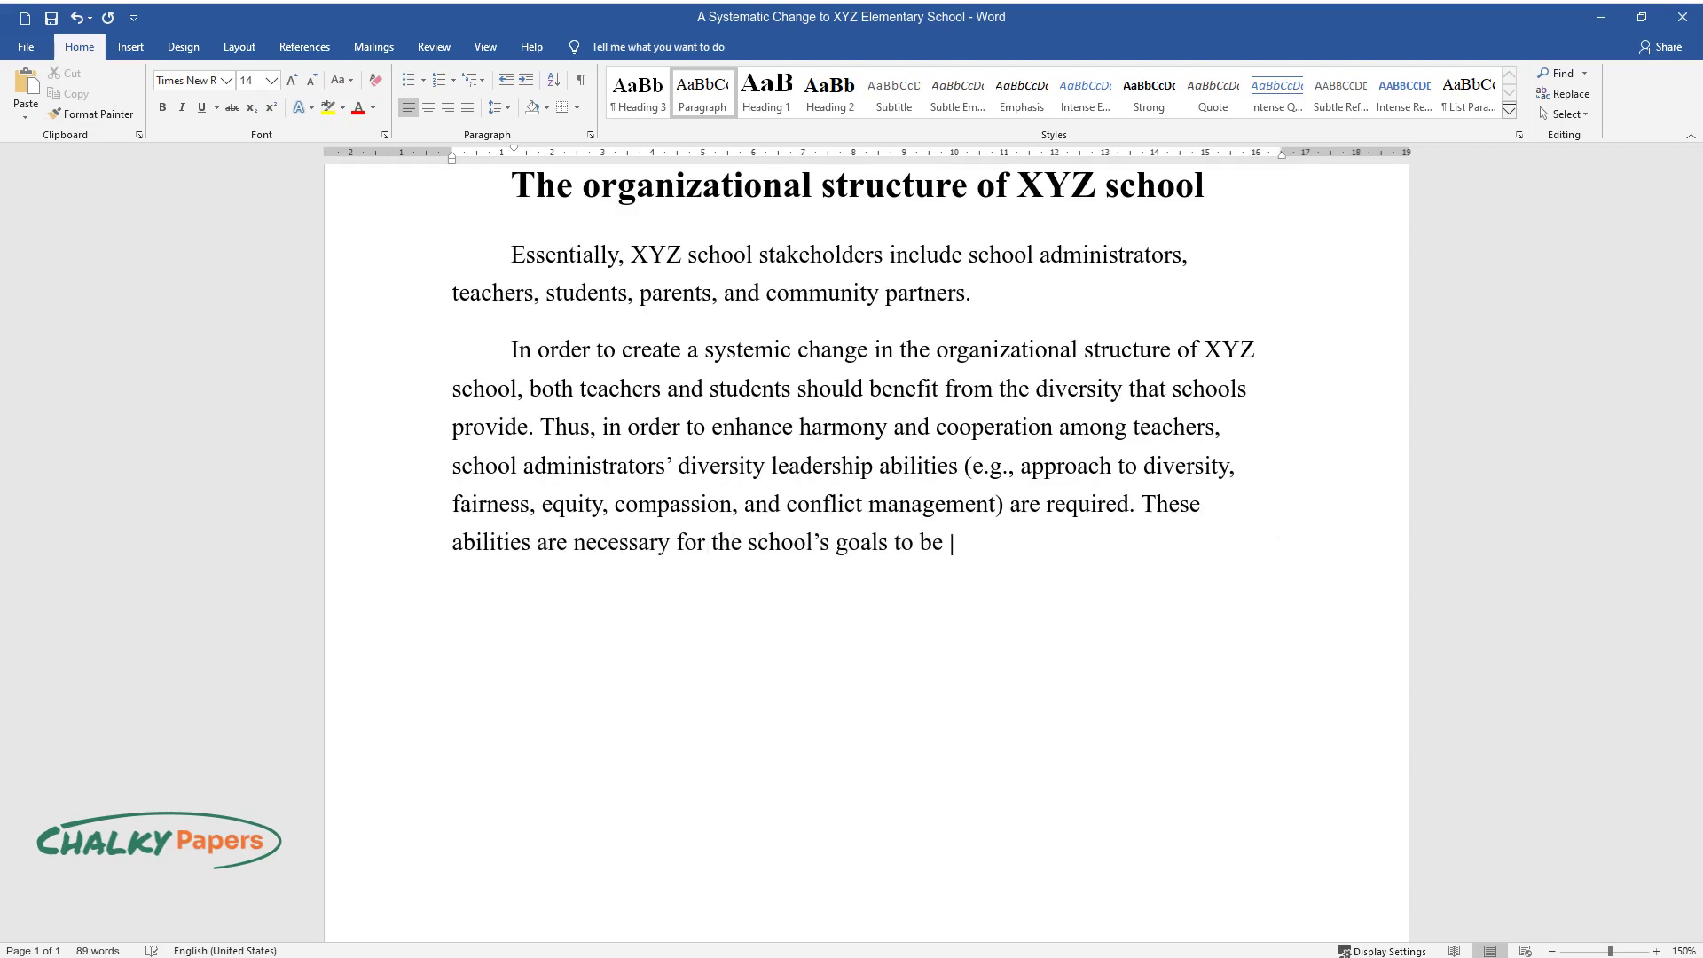
type("met.")
type("The s")
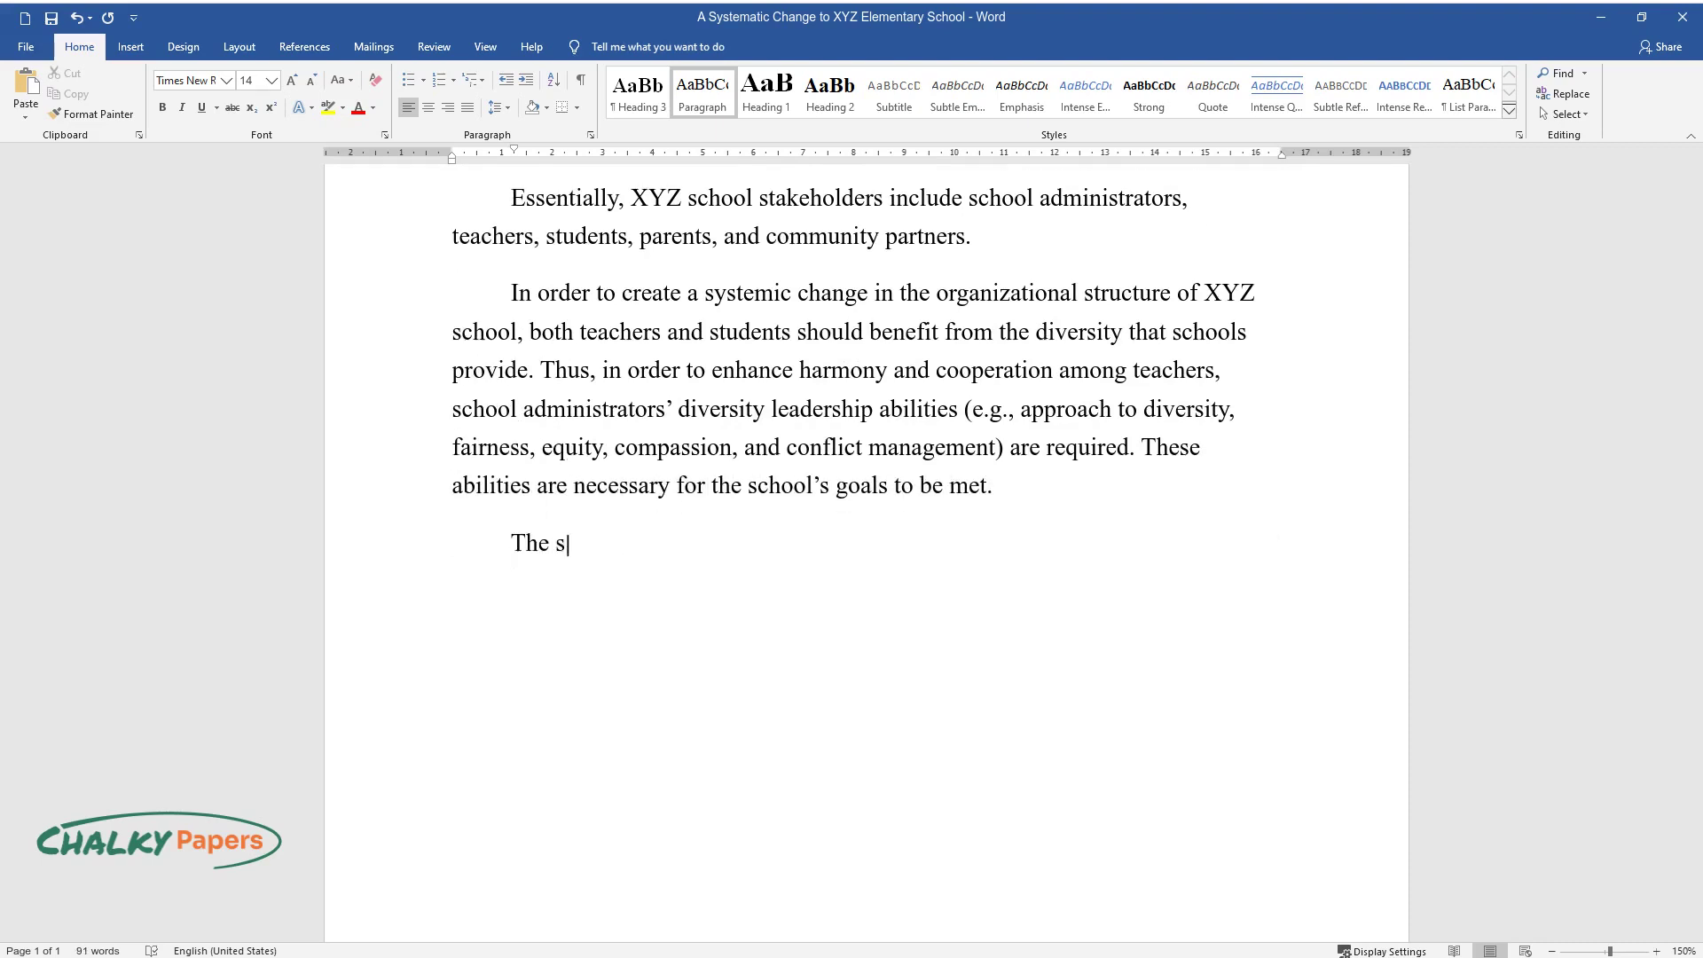
type("chool strives to prepare students")
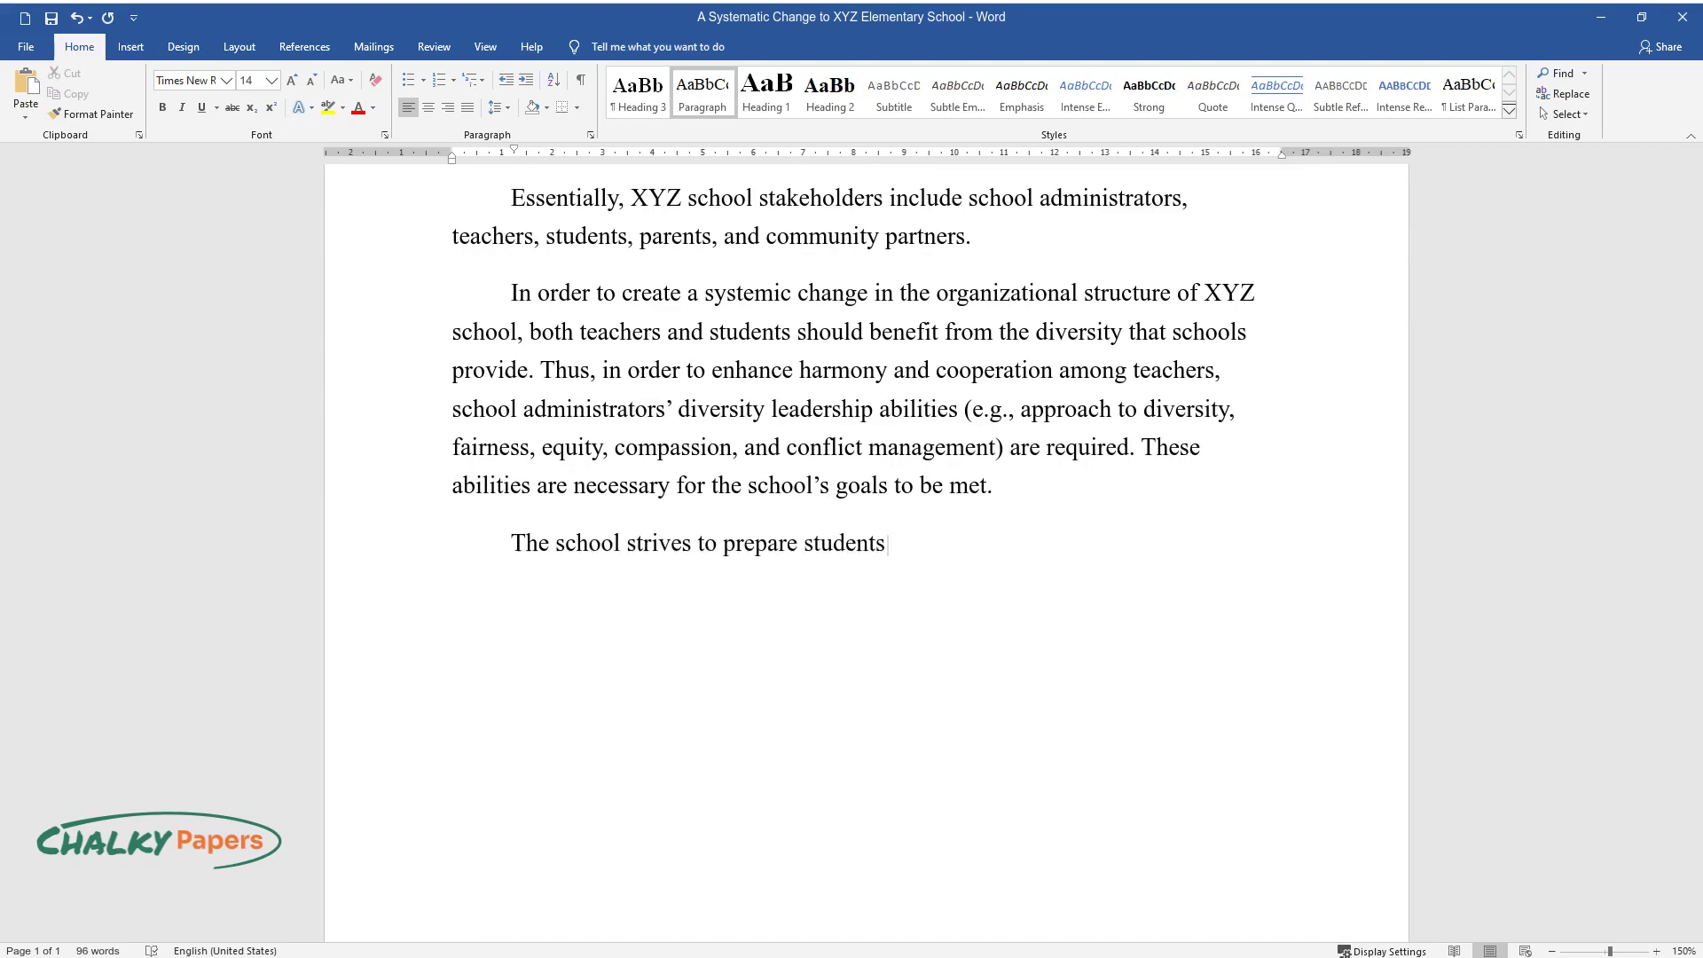
type(" for life by encouraging them to pursue their passions and s")
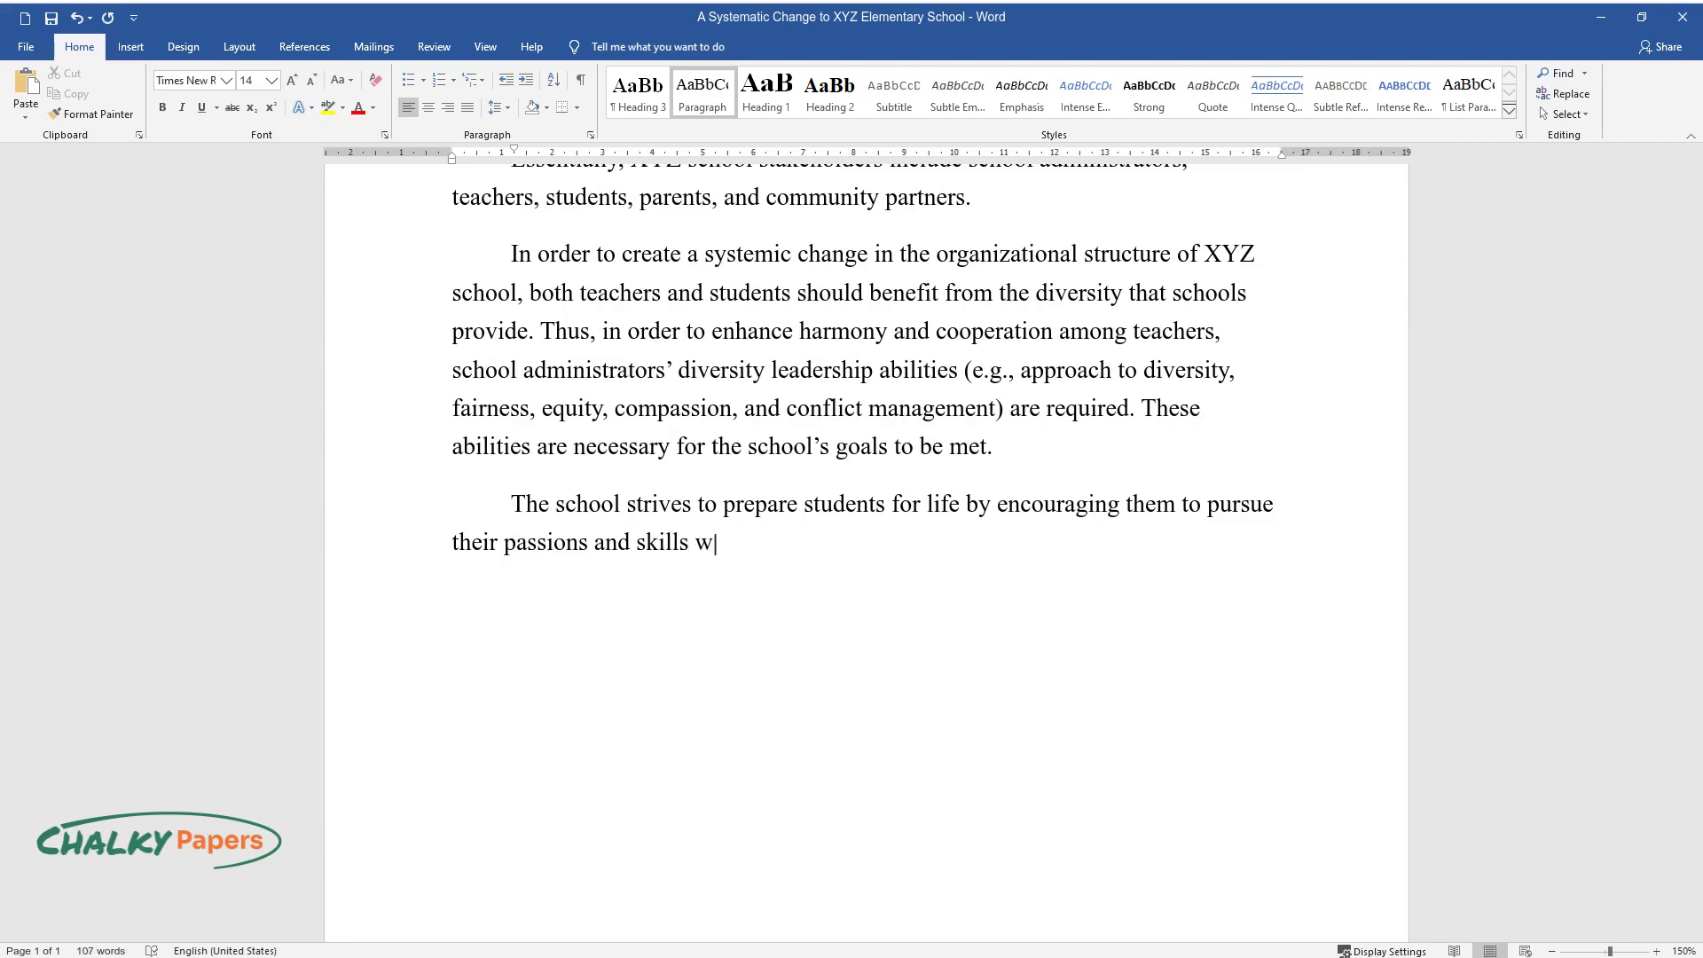
type("kills while also promoting their personal ")
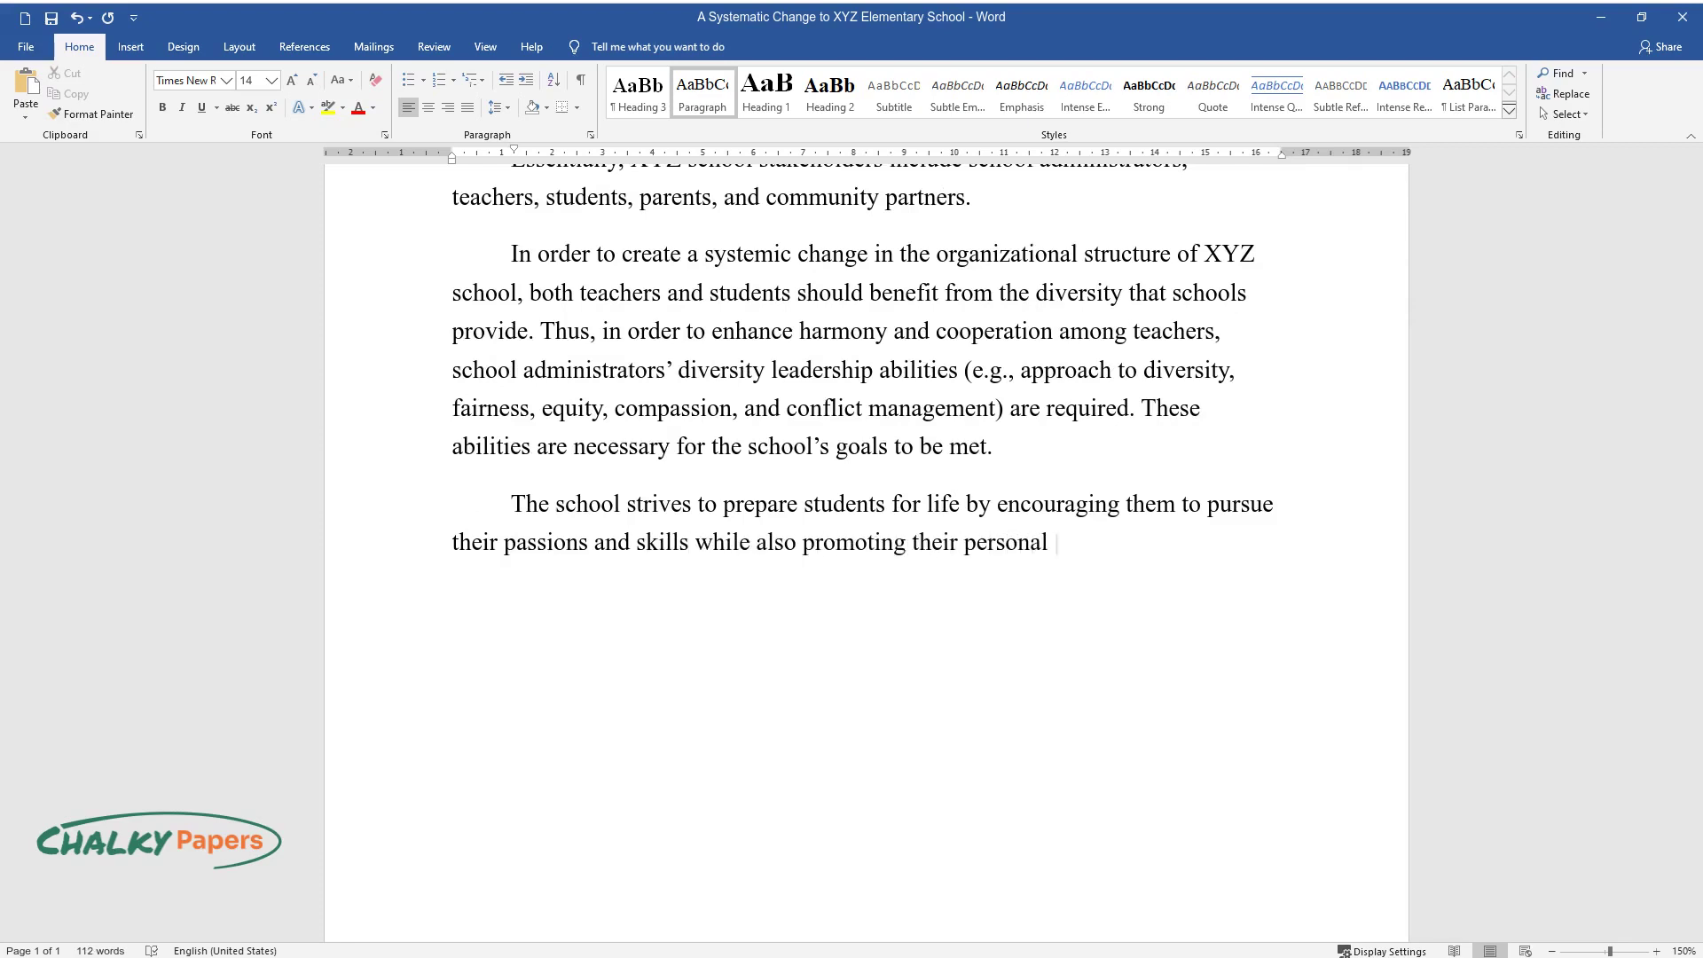
type("growth. Teacher effective")
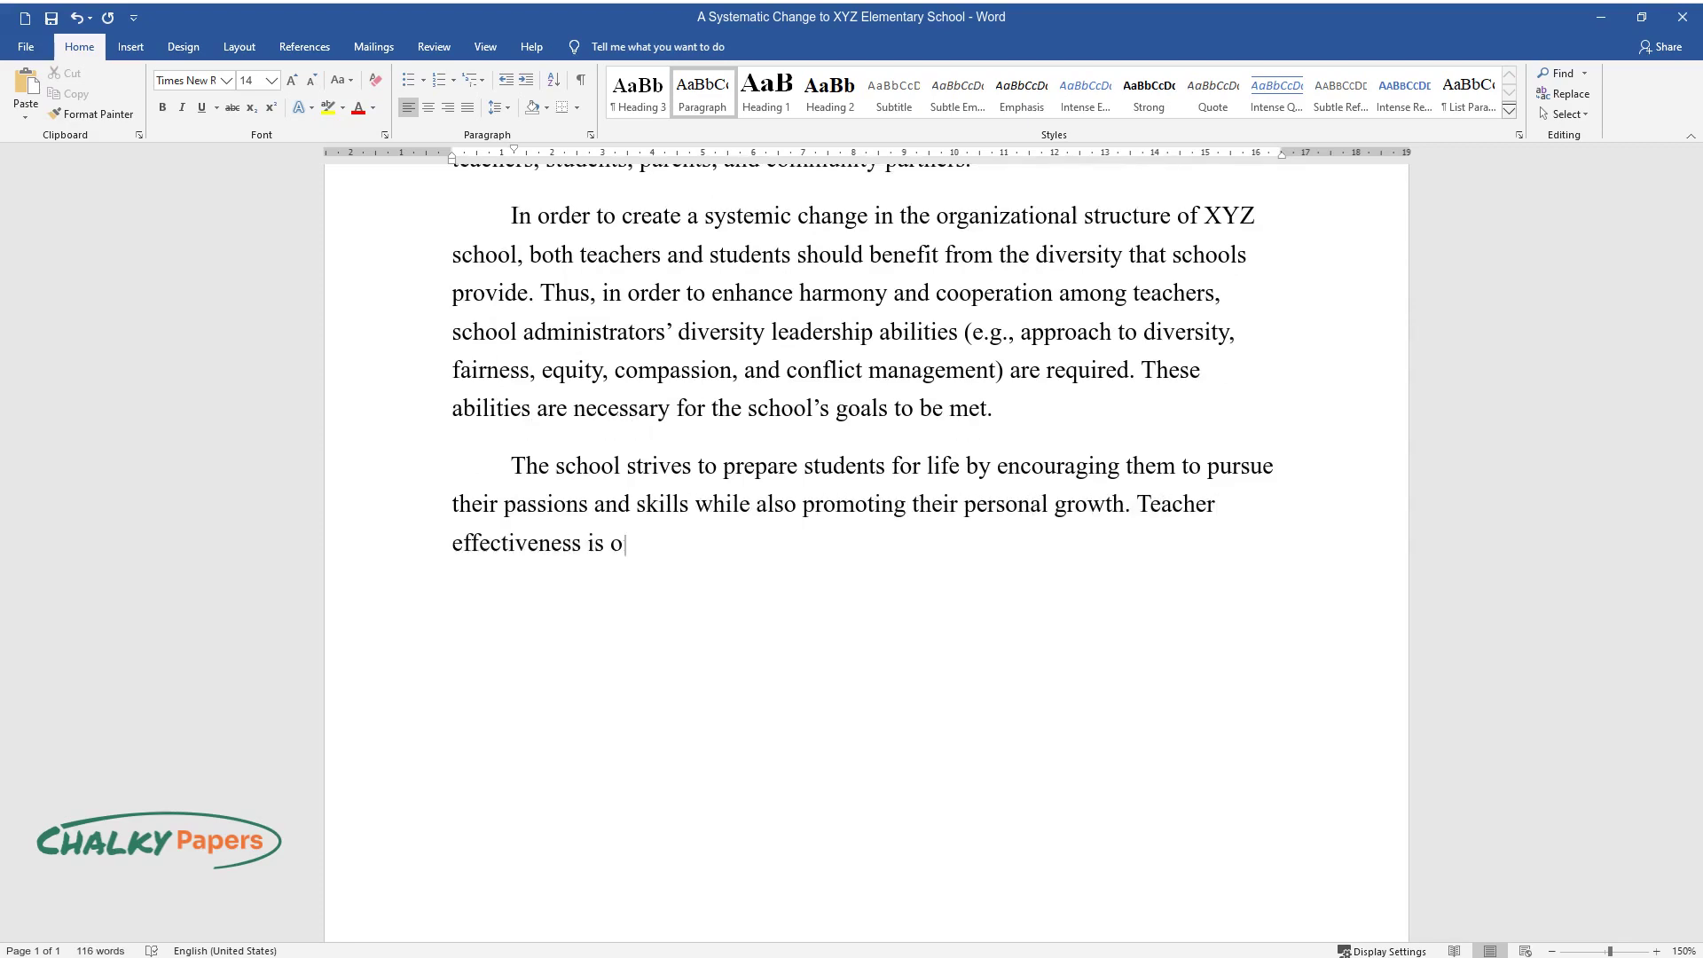
type("ness is one of the fundamental aspects of a")
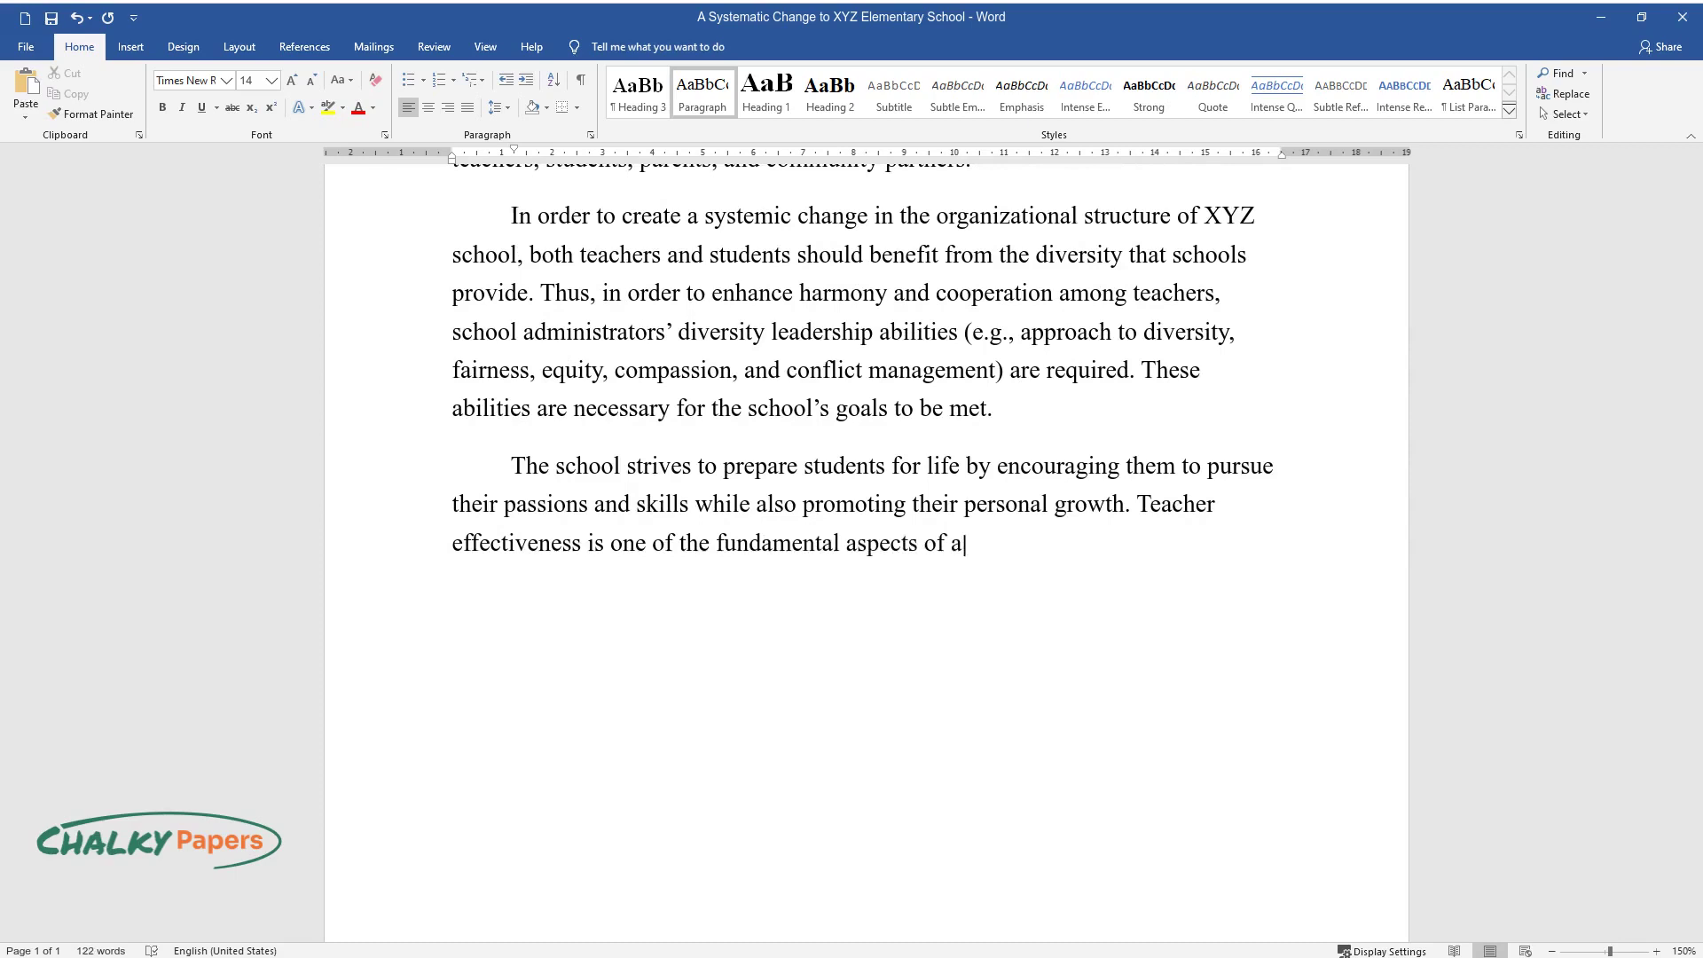
type("ttaining school goals. In this con")
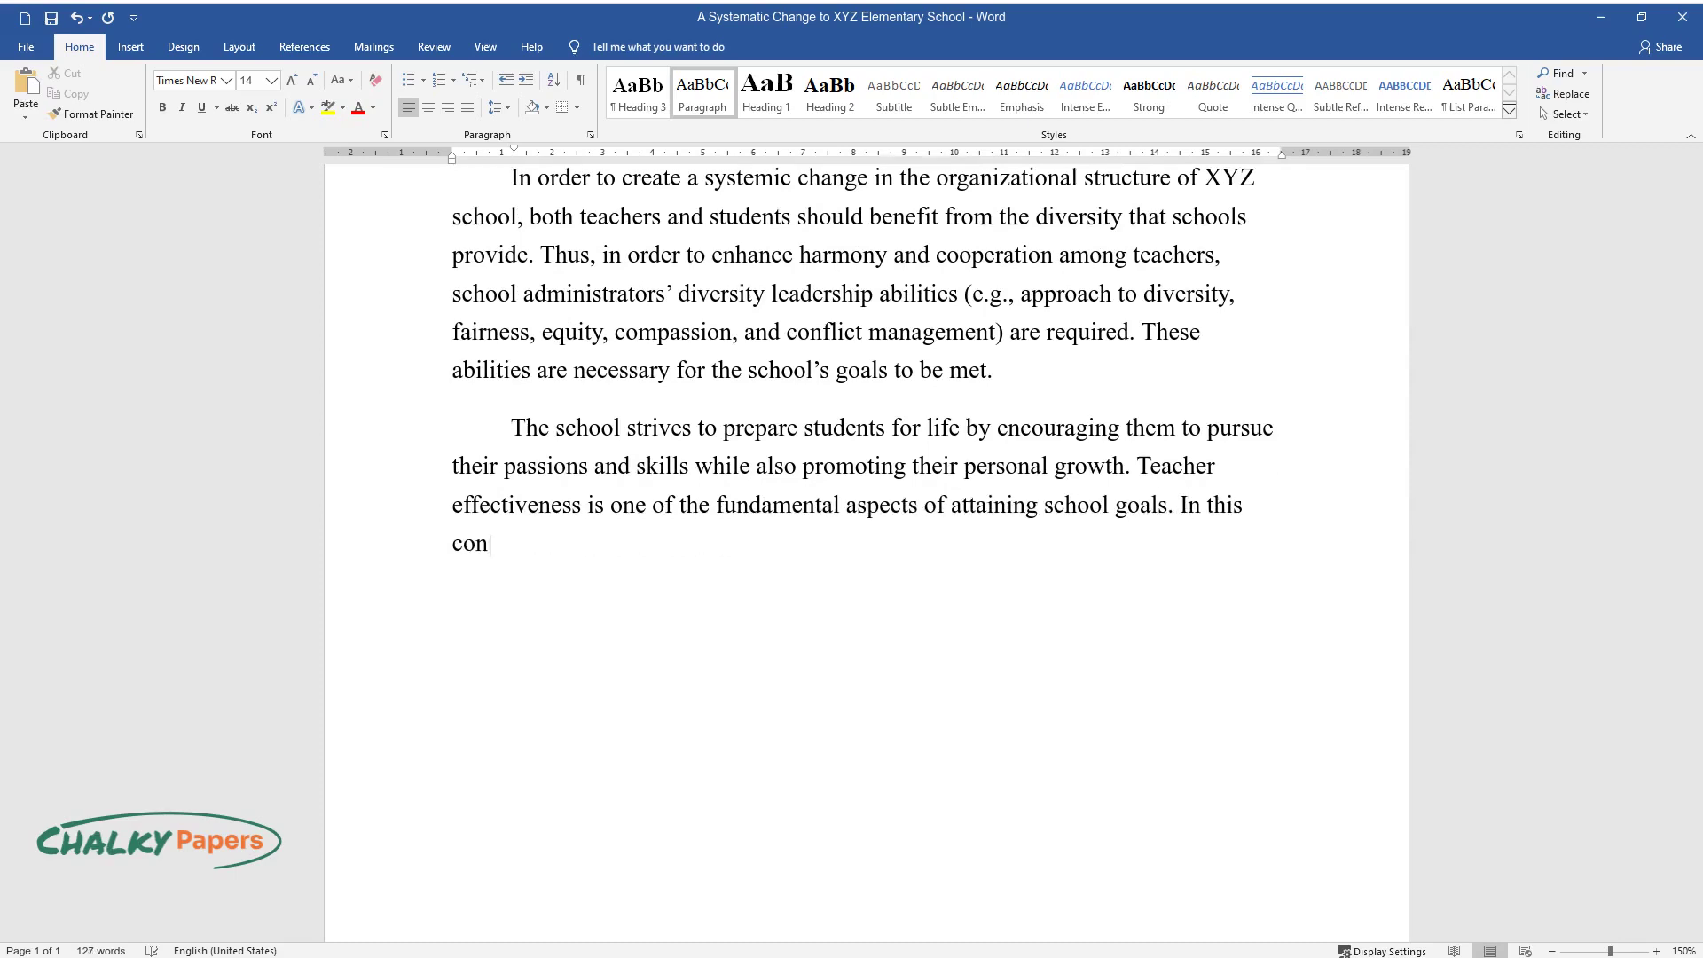
type("text, creating a positive school environment and culture is critical")
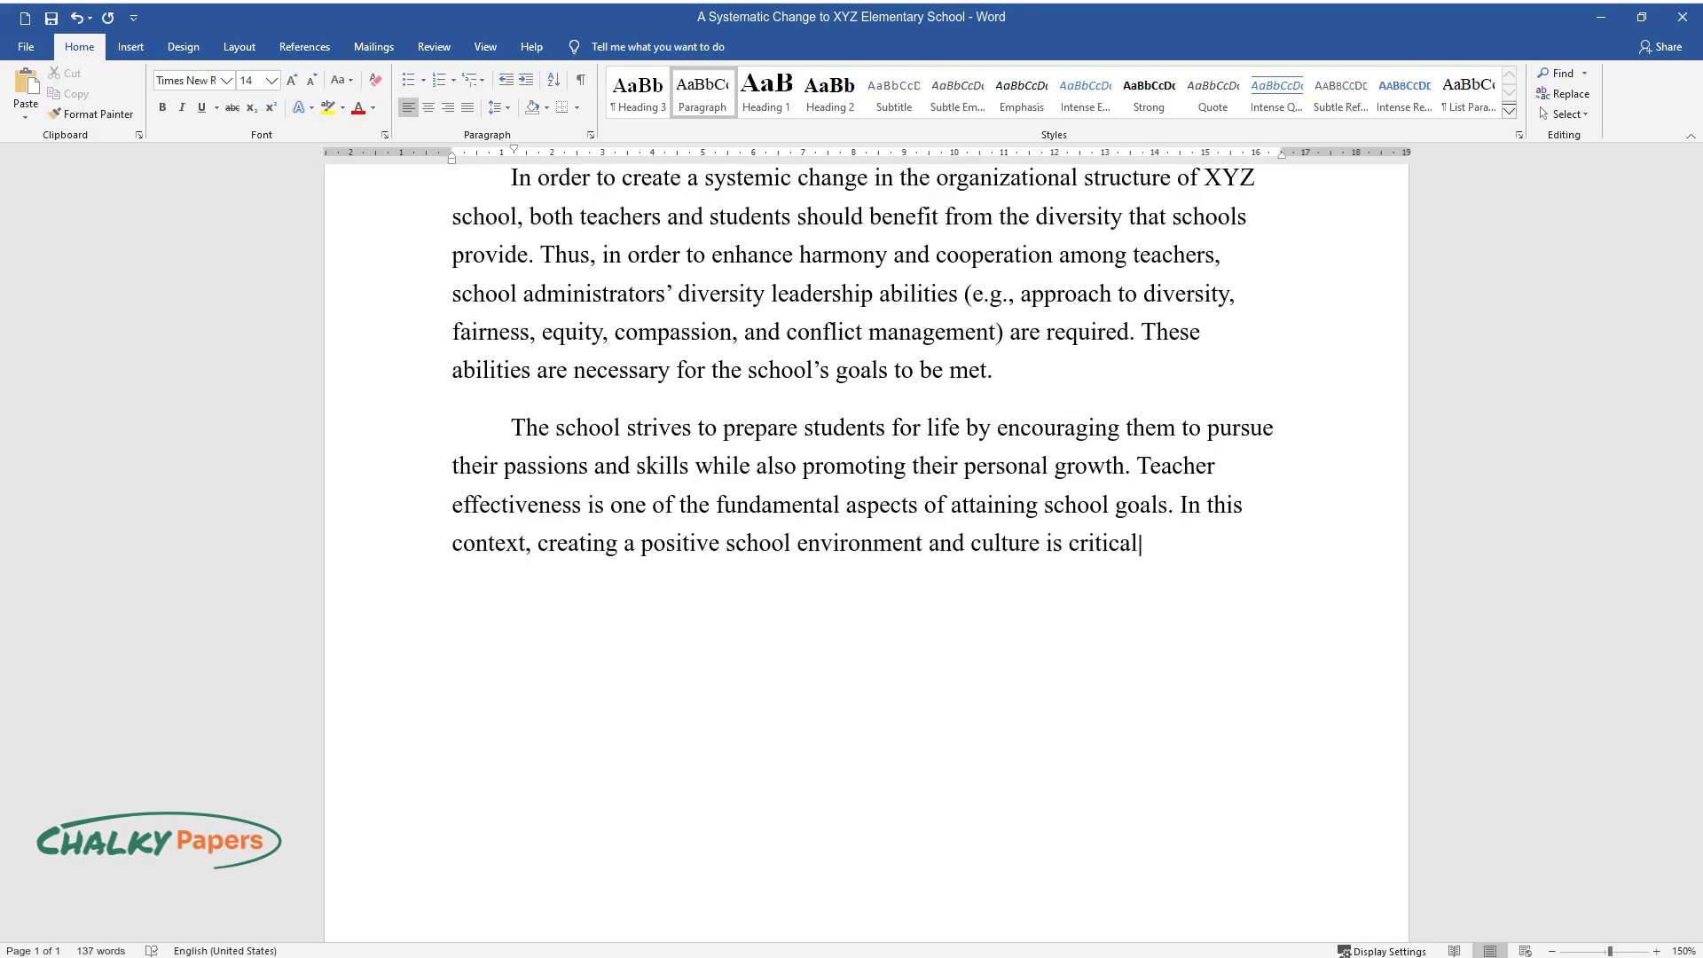
type(" for enhancing teacher mo")
type("tivation")
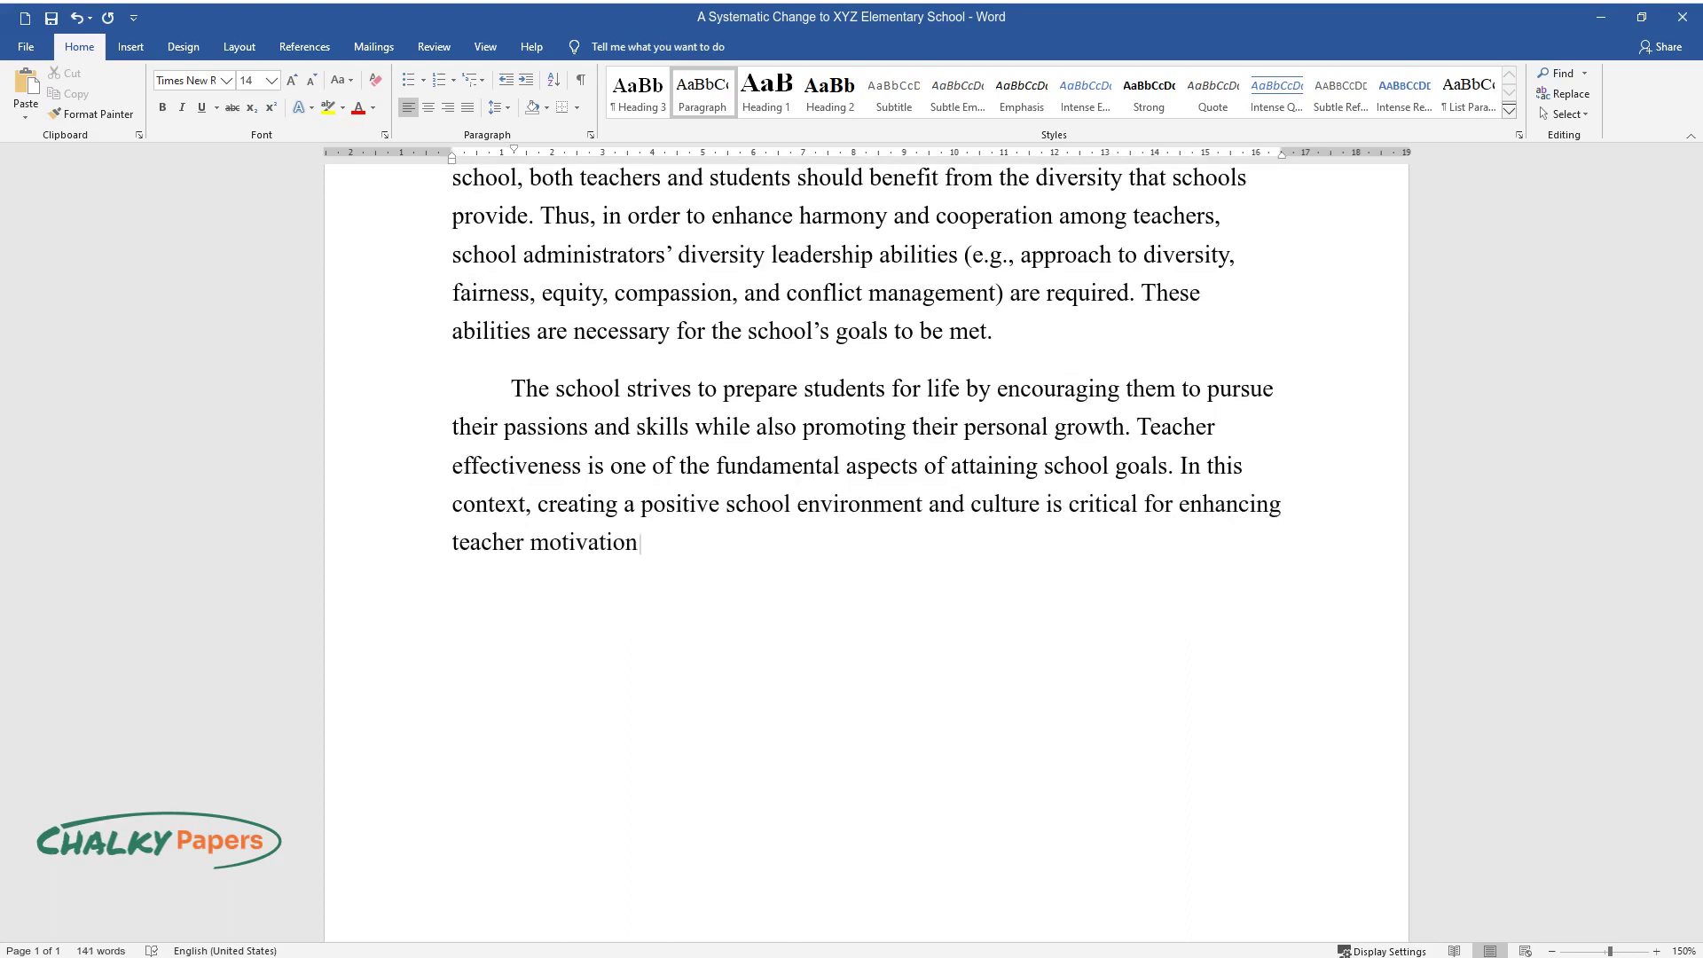
type(" and performance. Polat et al. sta")
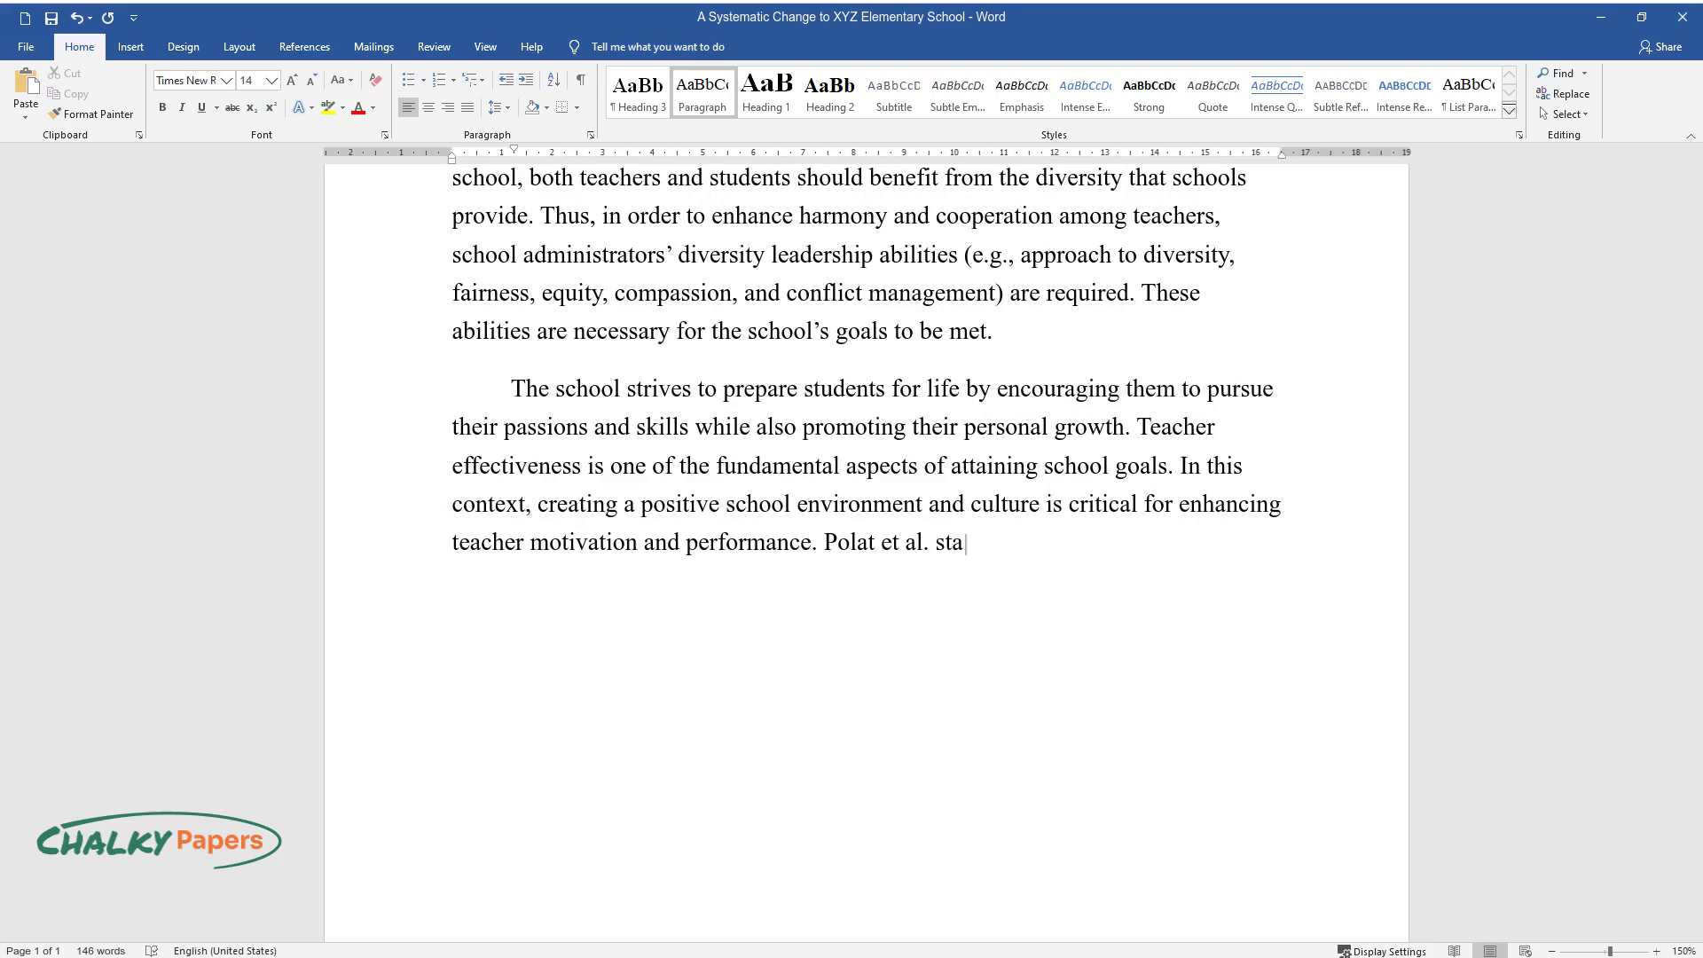
type("te that teacher diversity will give an addi")
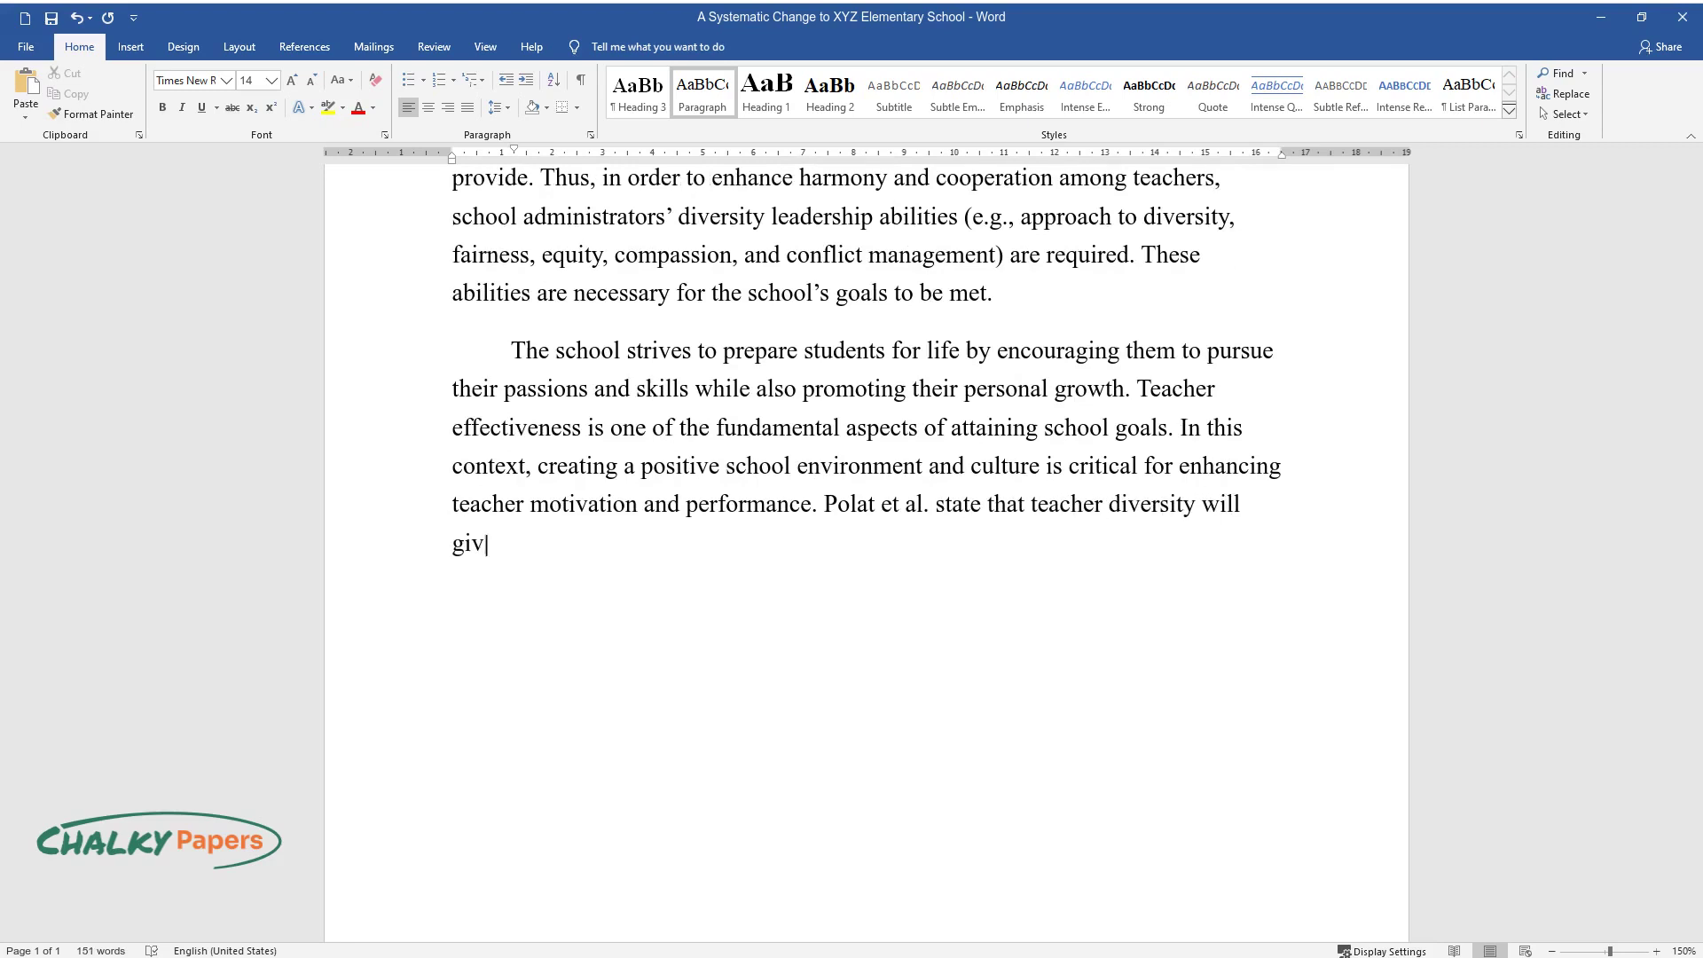
type("tional advantage to stude")
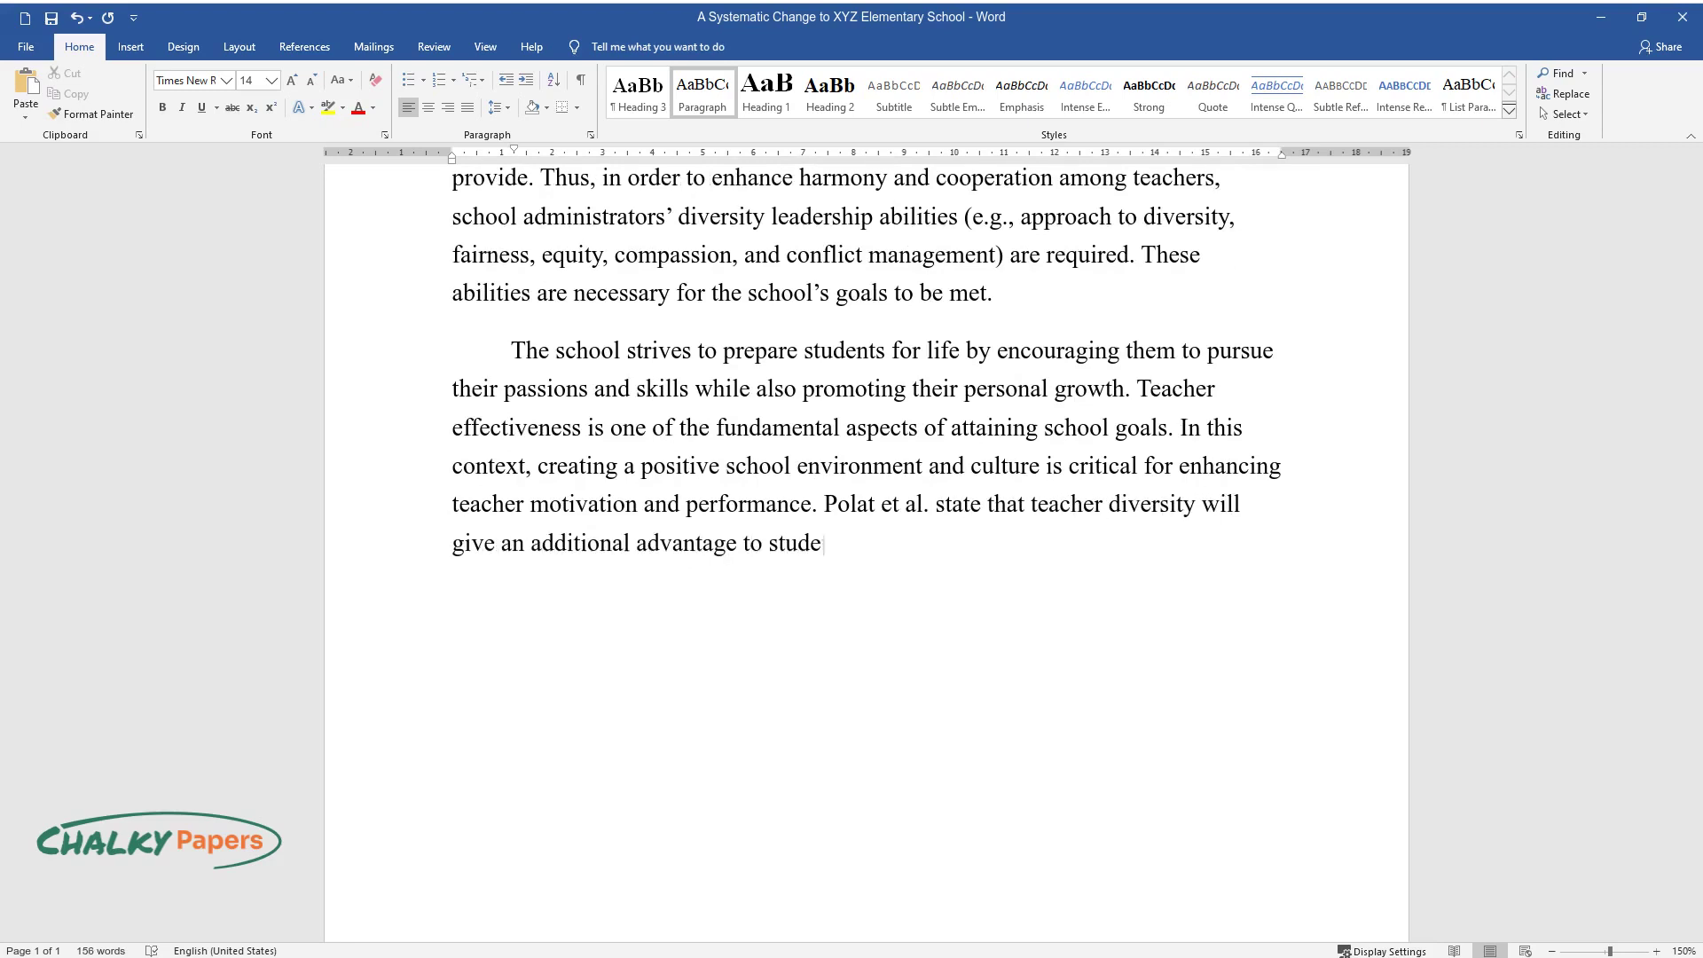
type("nts' academic and personal growth ")
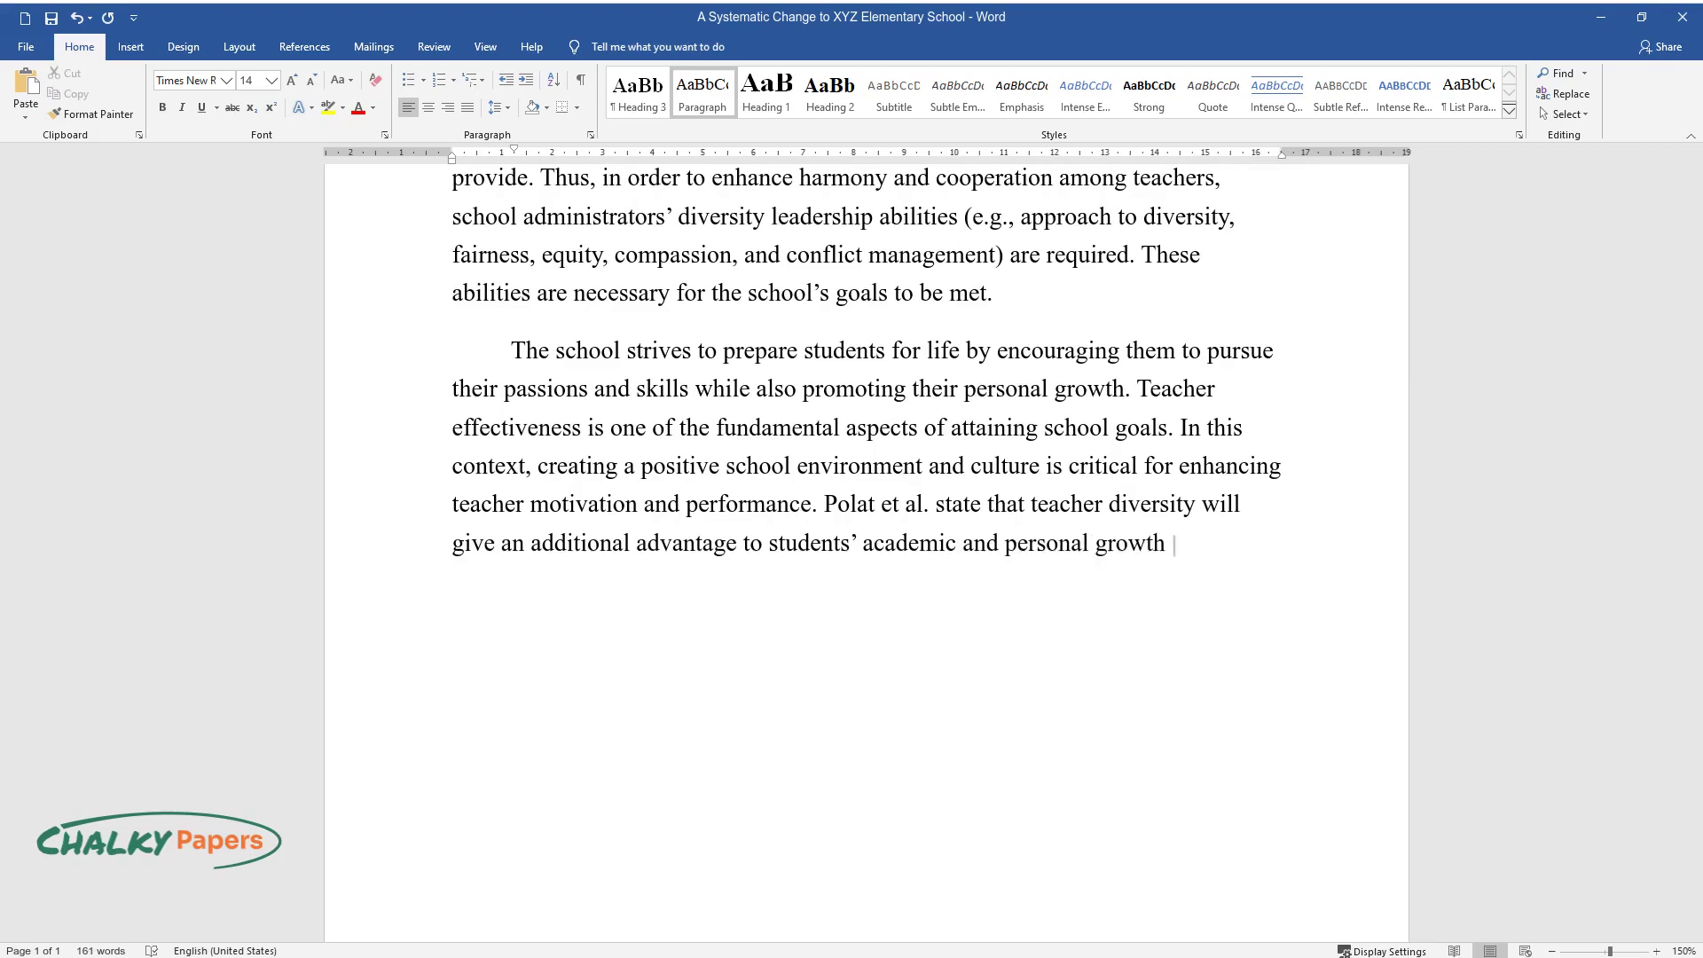
type("with proper leadership. As a resul")
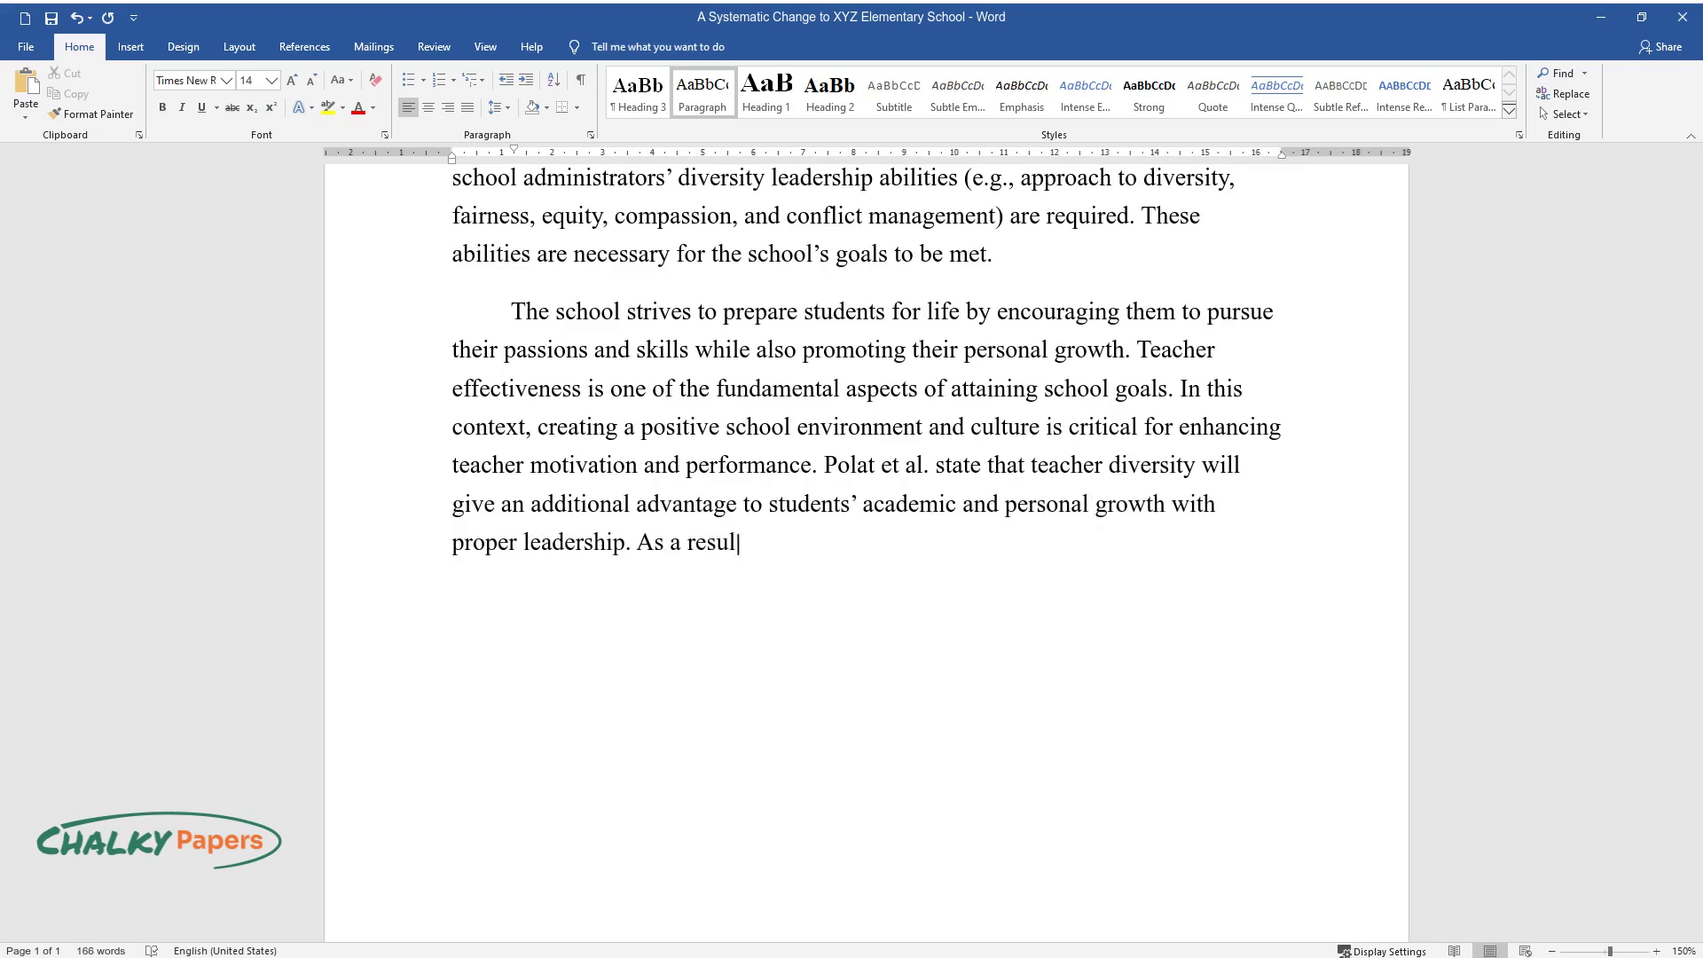
type("t, school administrators' leadership of div")
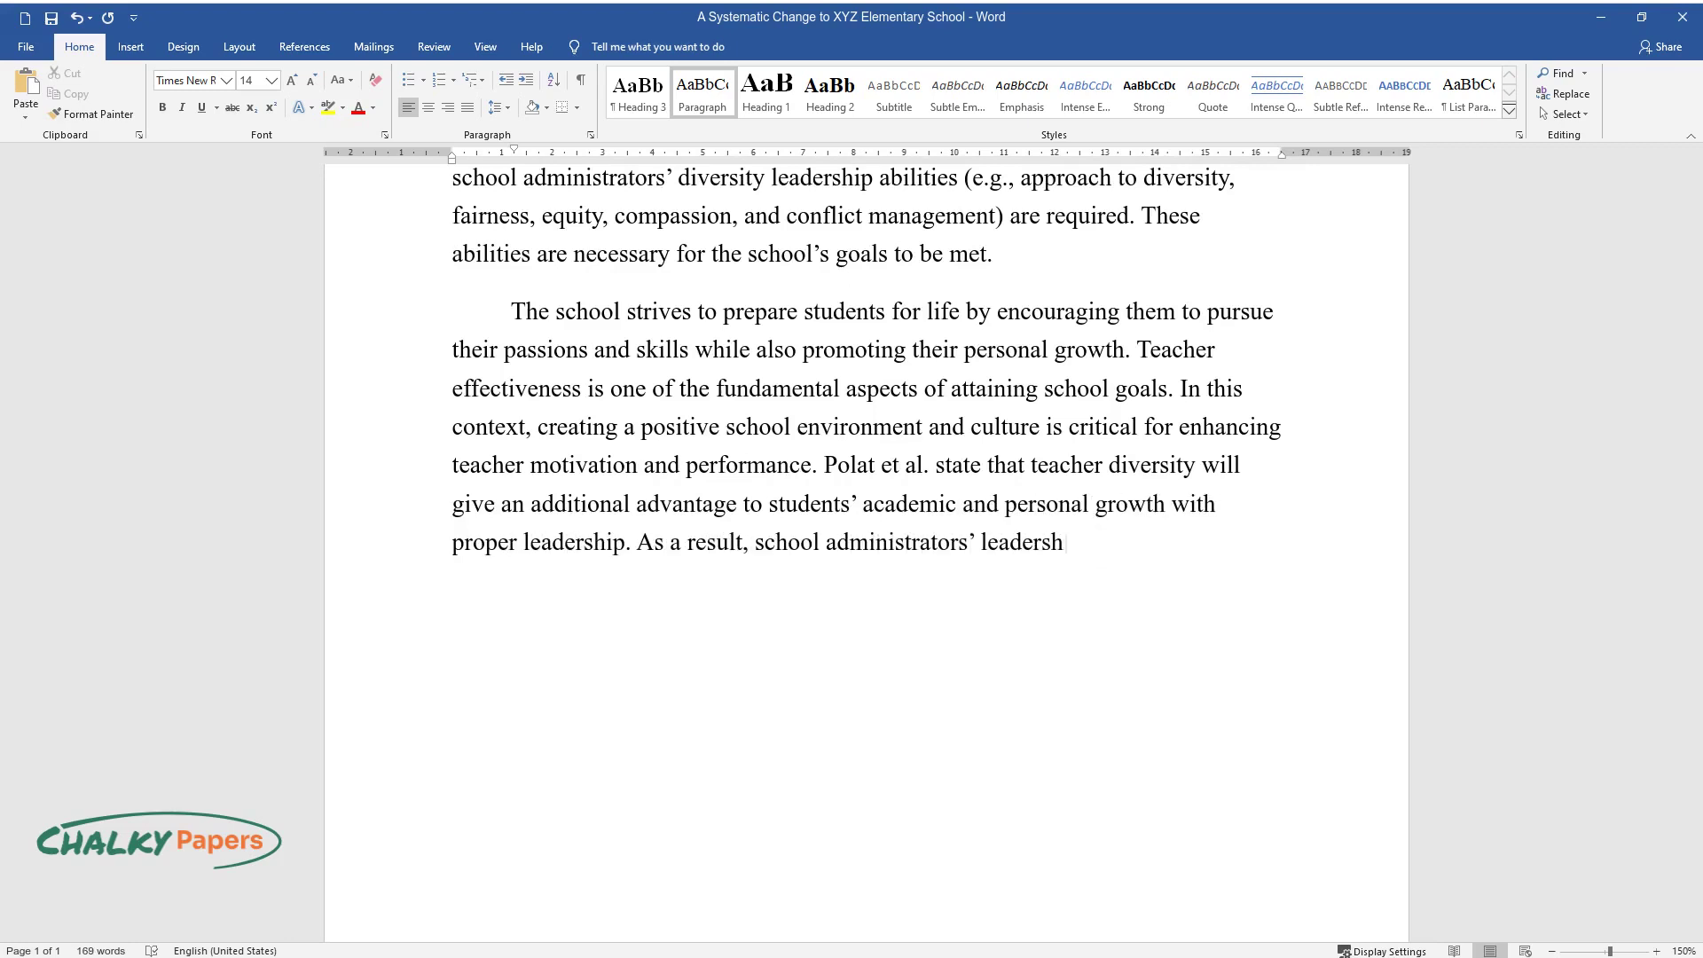
type("ersity in educational organization")
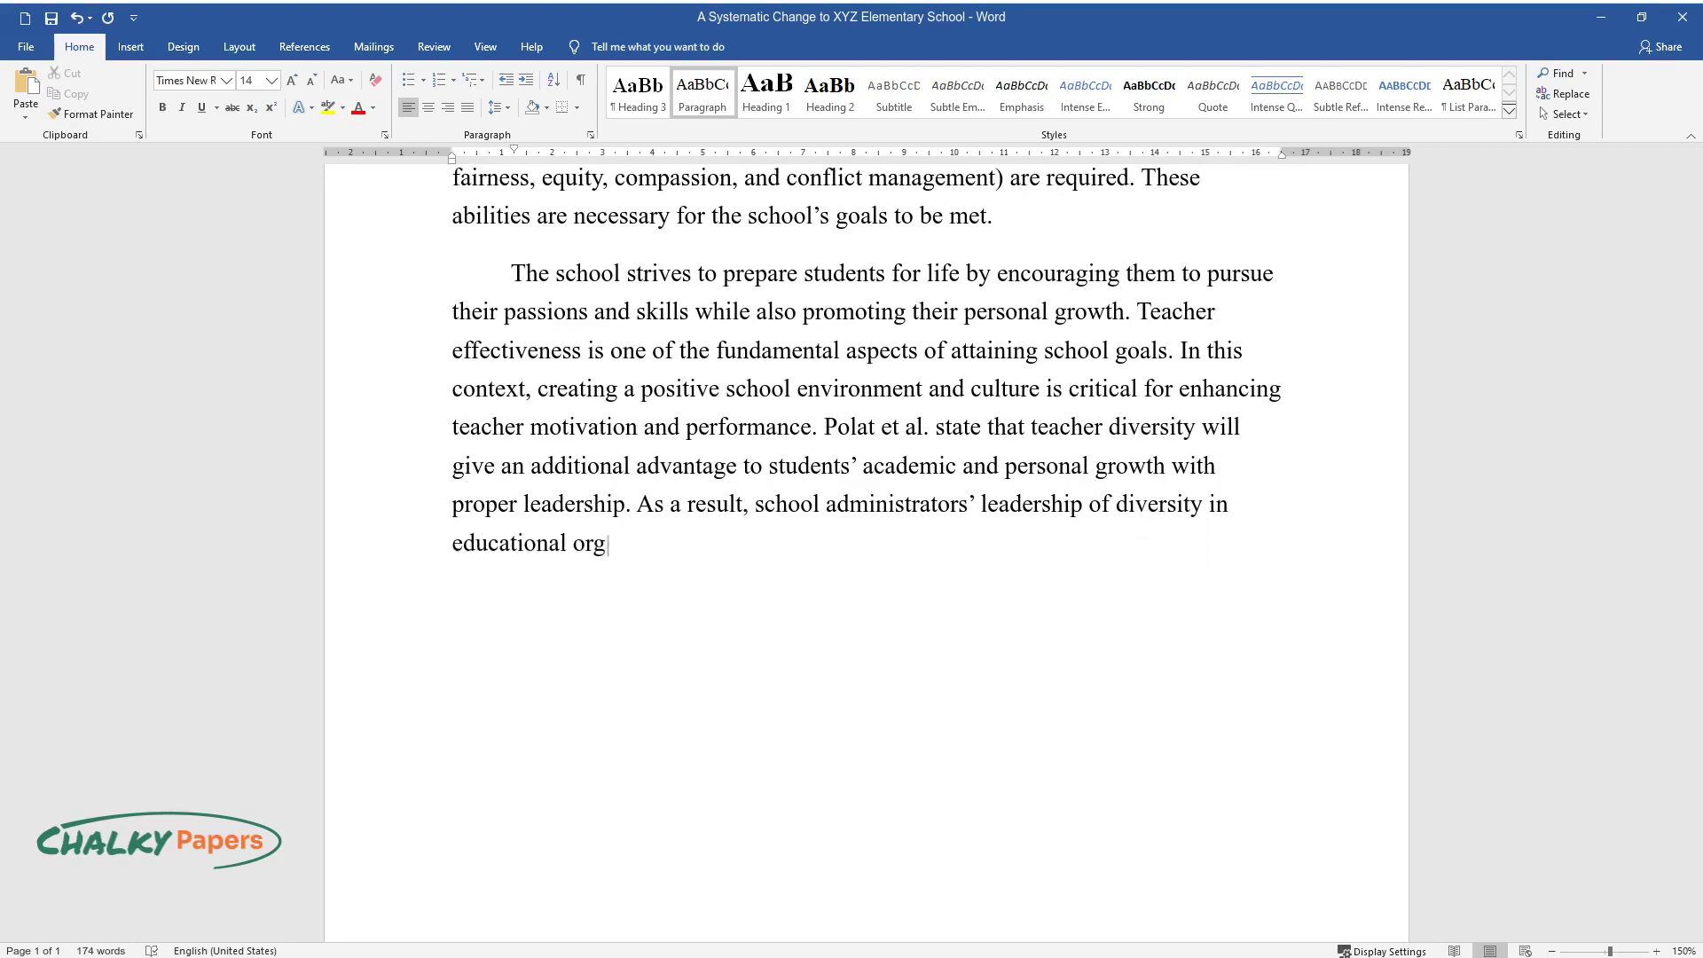
type("s contributes to school p")
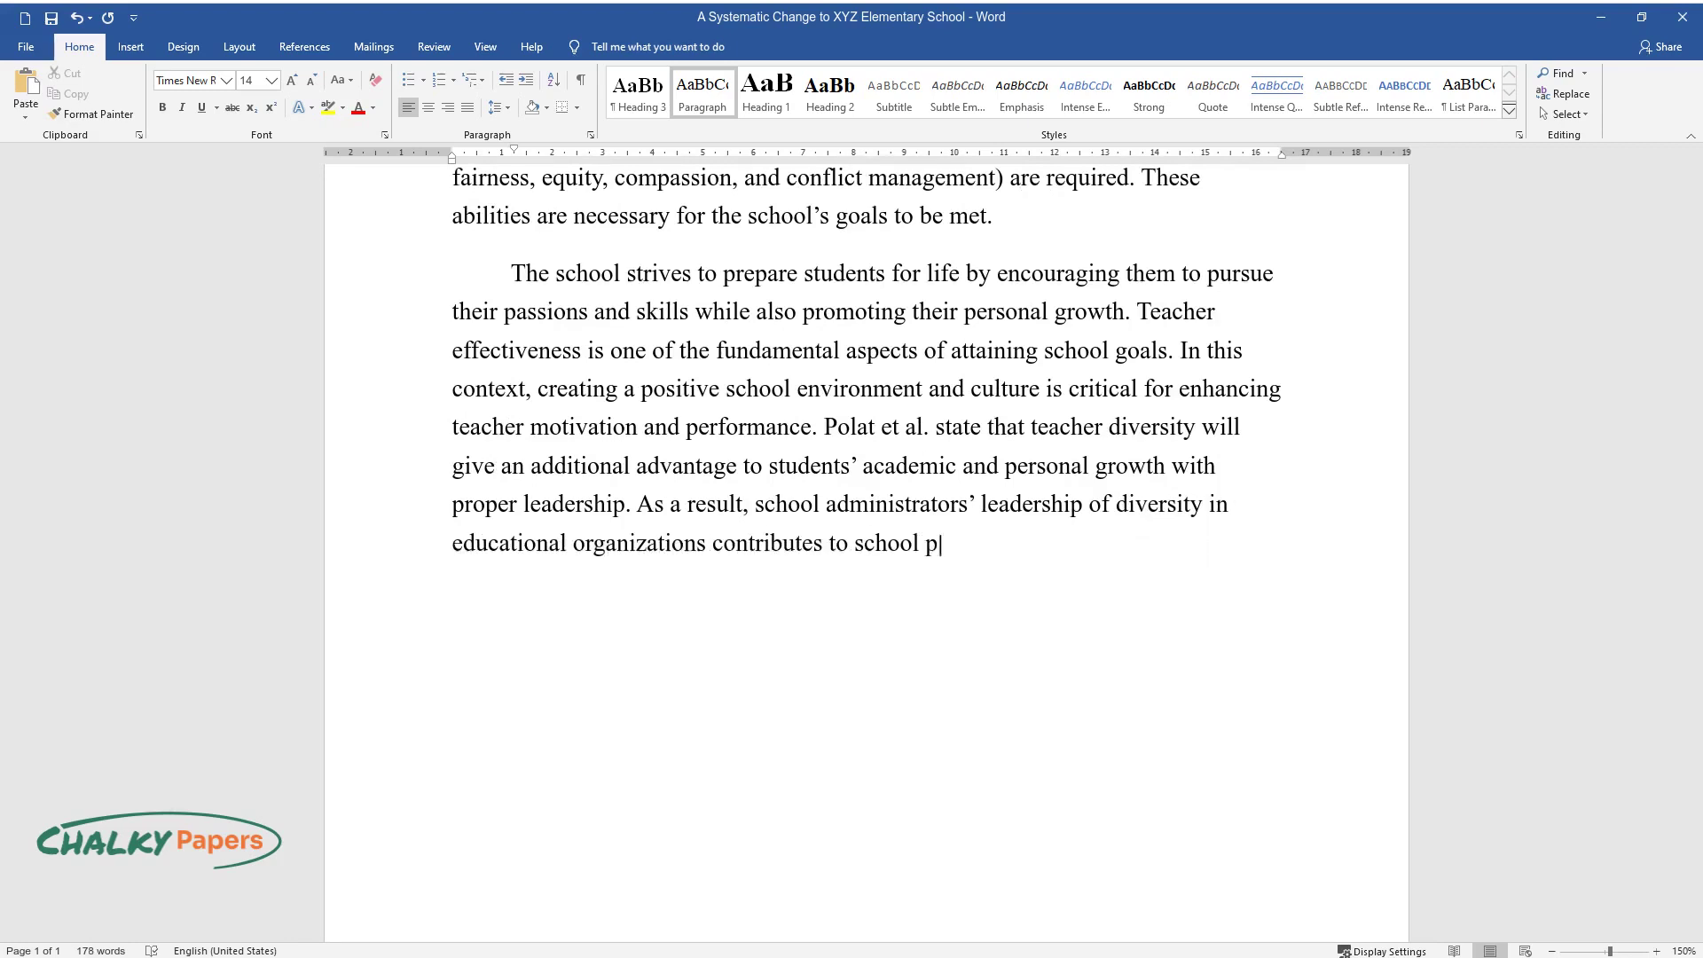
type("erformance. Communication, engagement, creativity,")
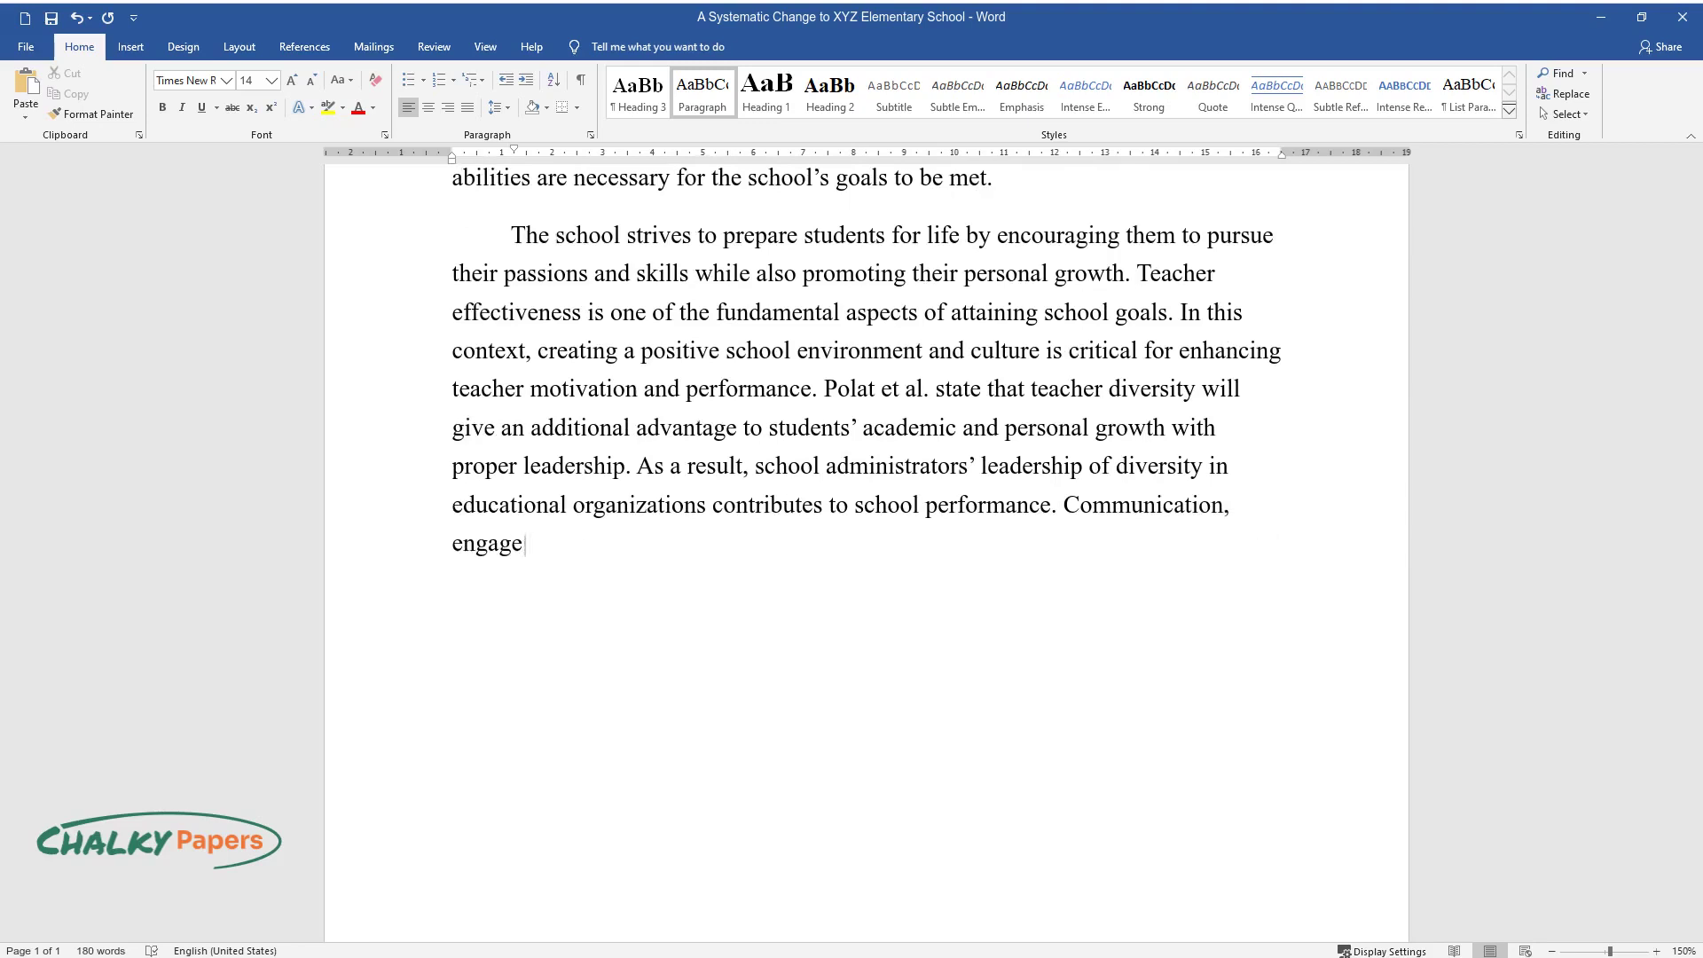
type(" organizational s")
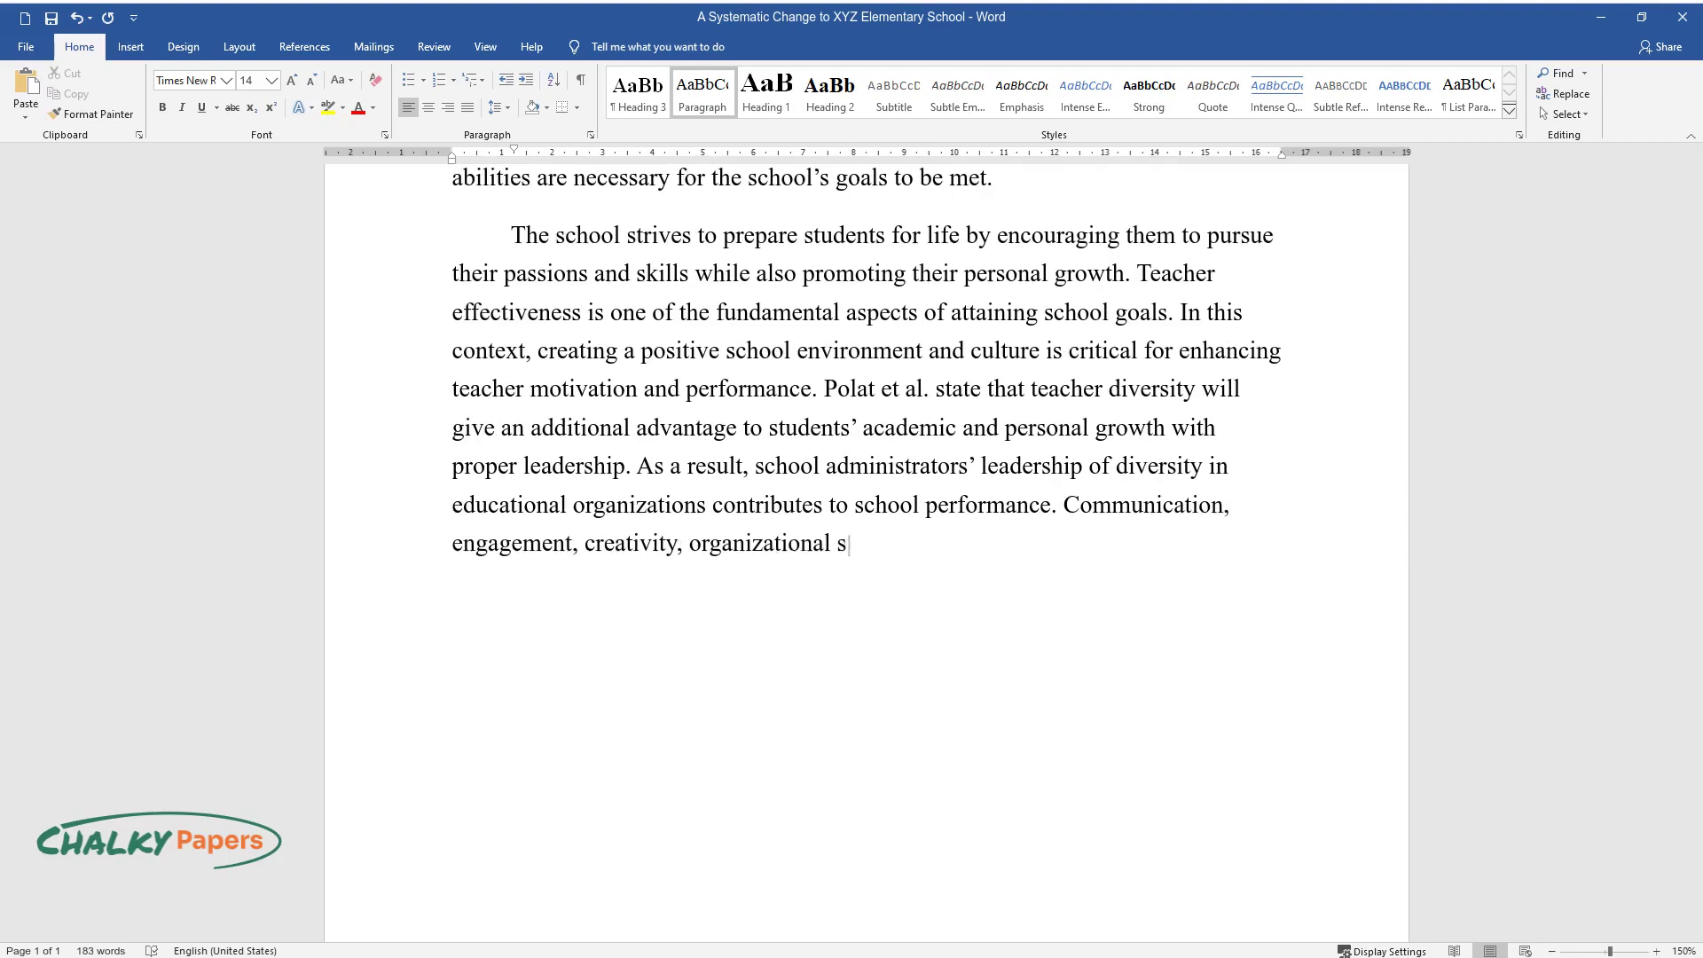
type("uccess, and organizational commitm")
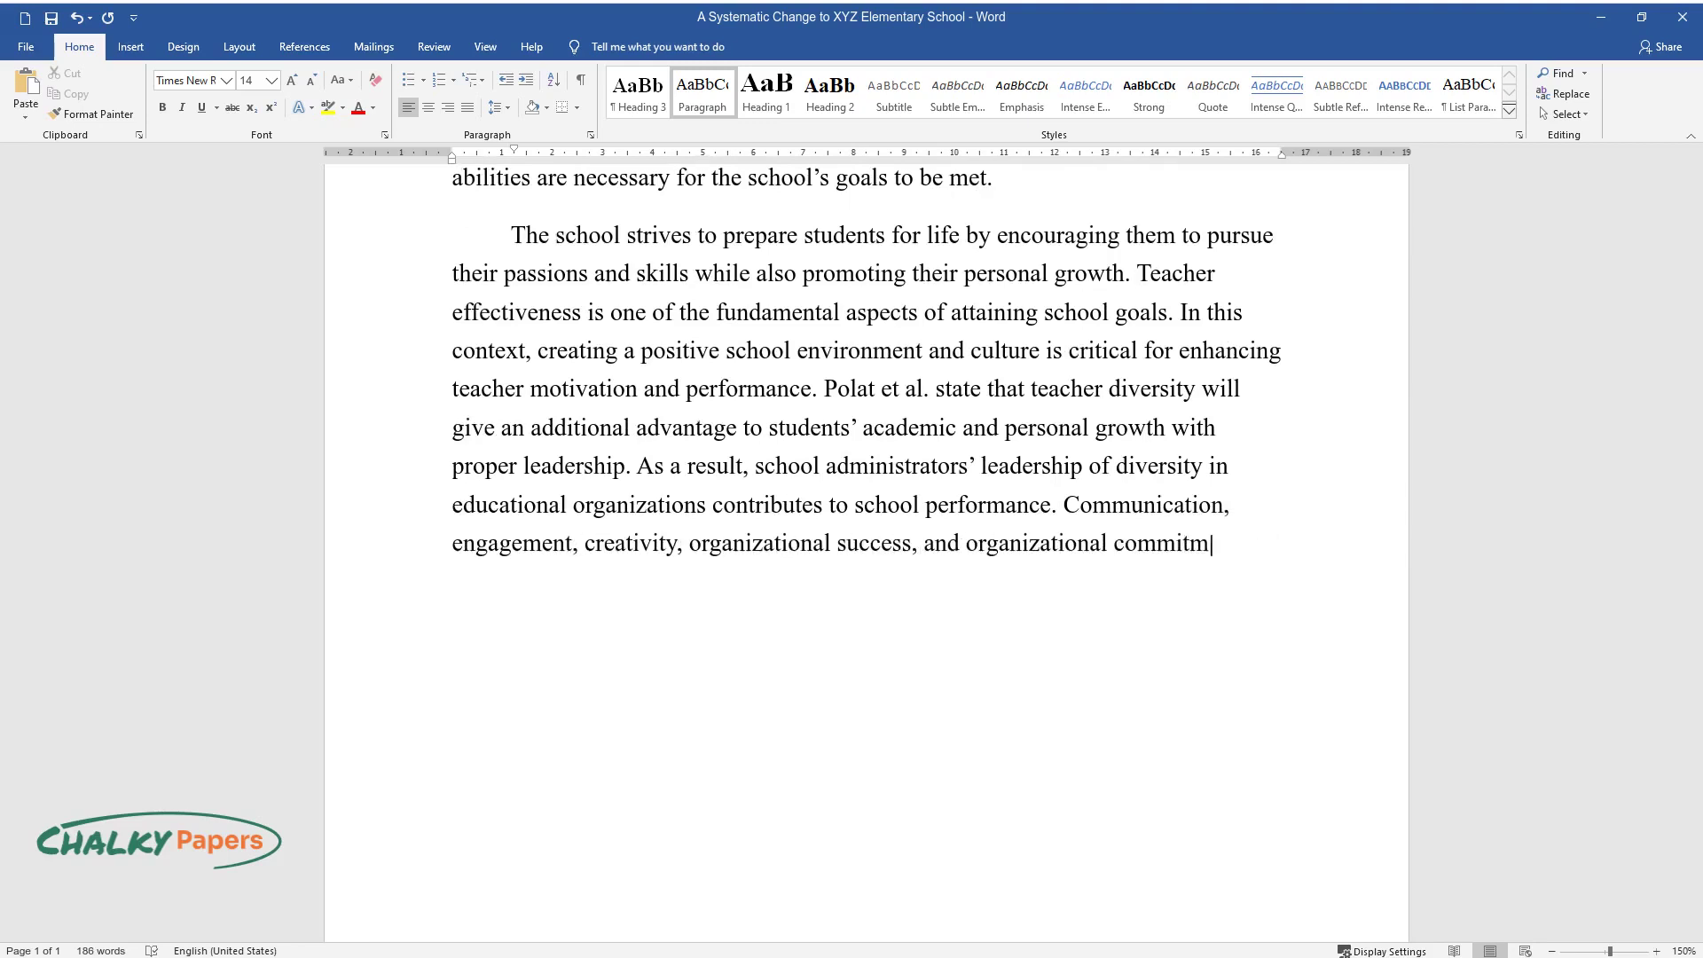
type("ent all benefit from effective diversity leadership. Moreover, it is")
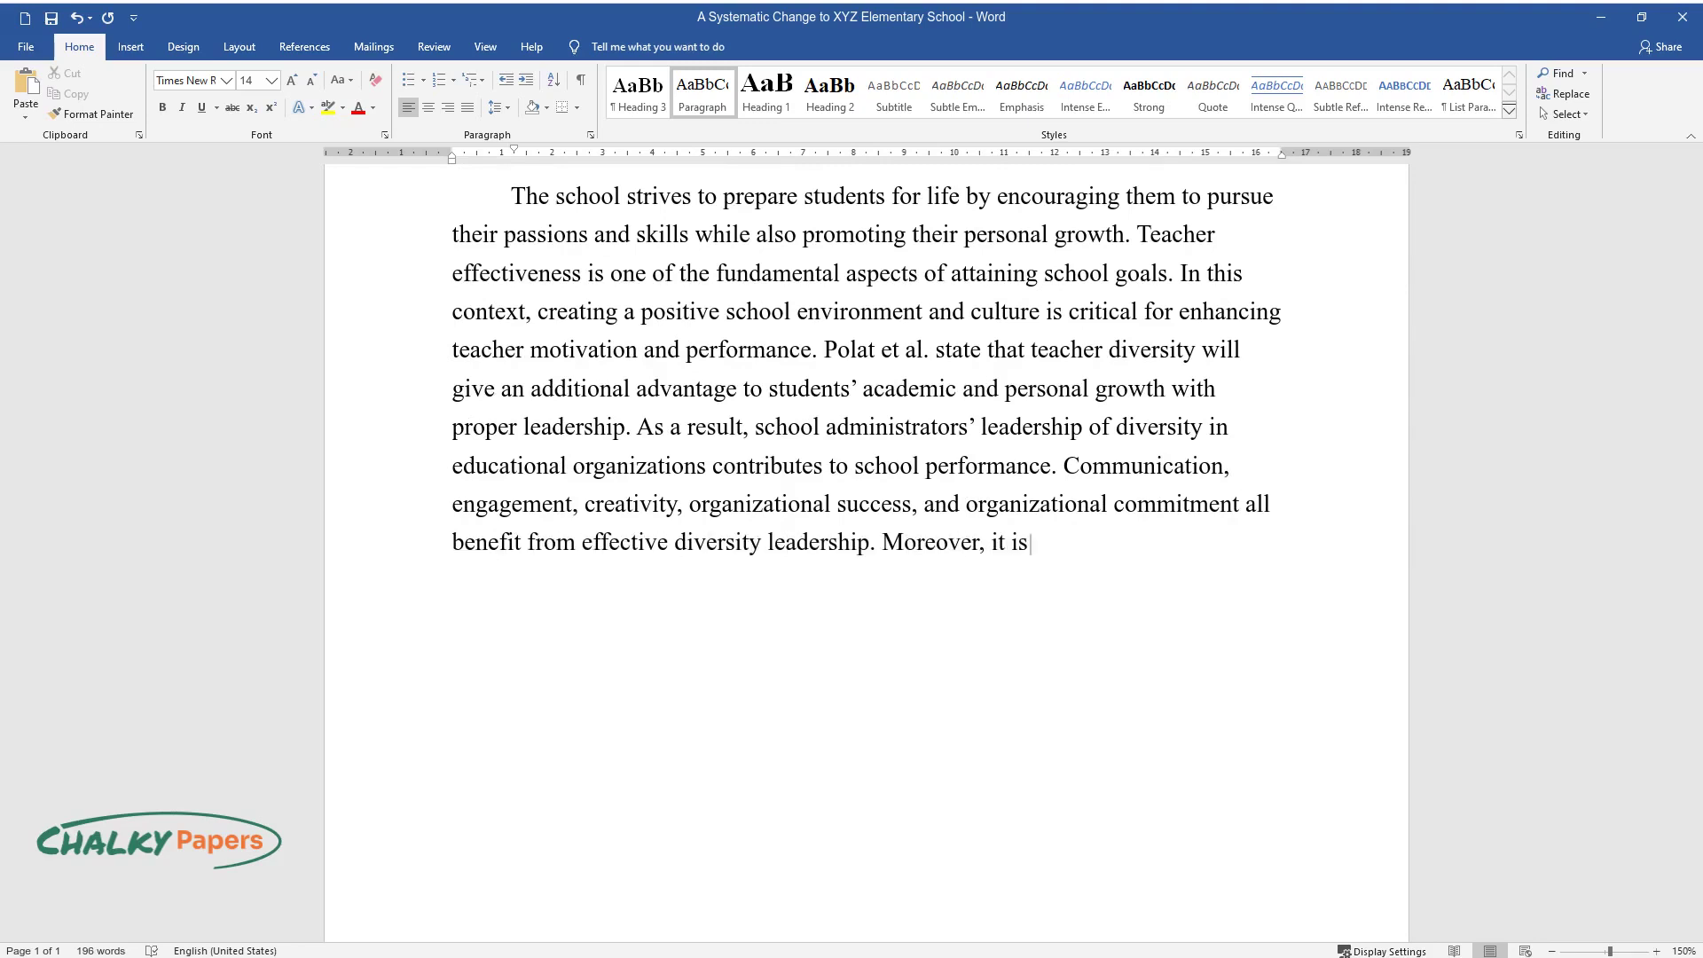
type(" essential to boost parental and community partners")
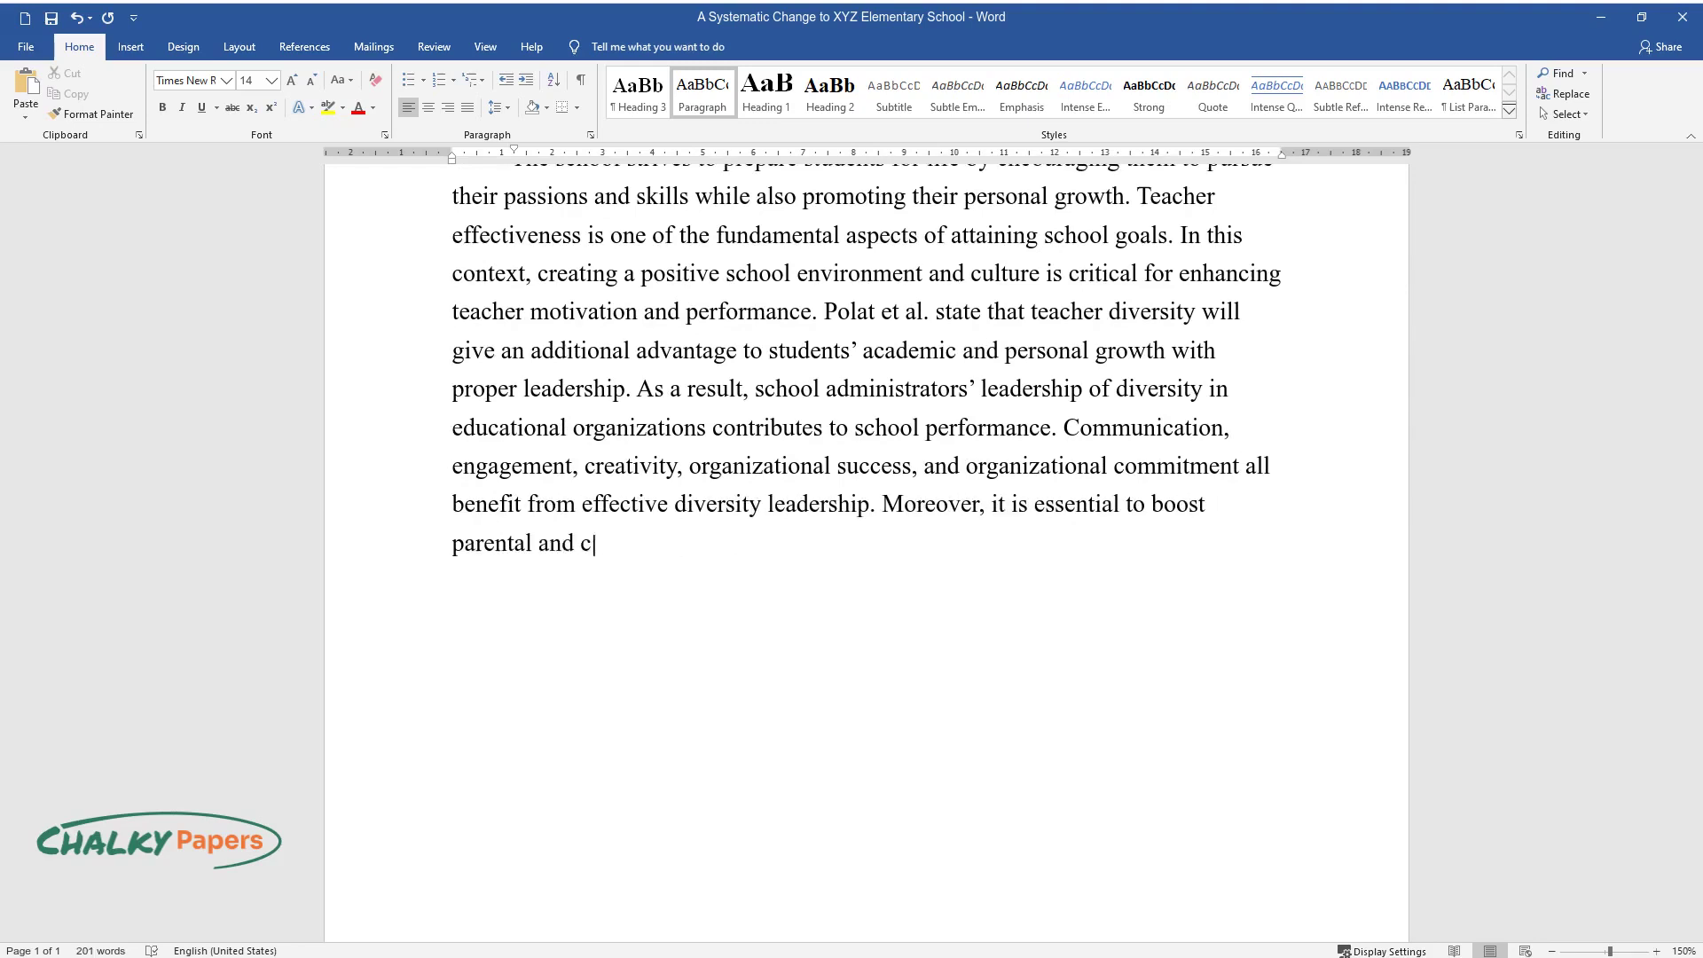
type("' involvement to create a systemic change.")
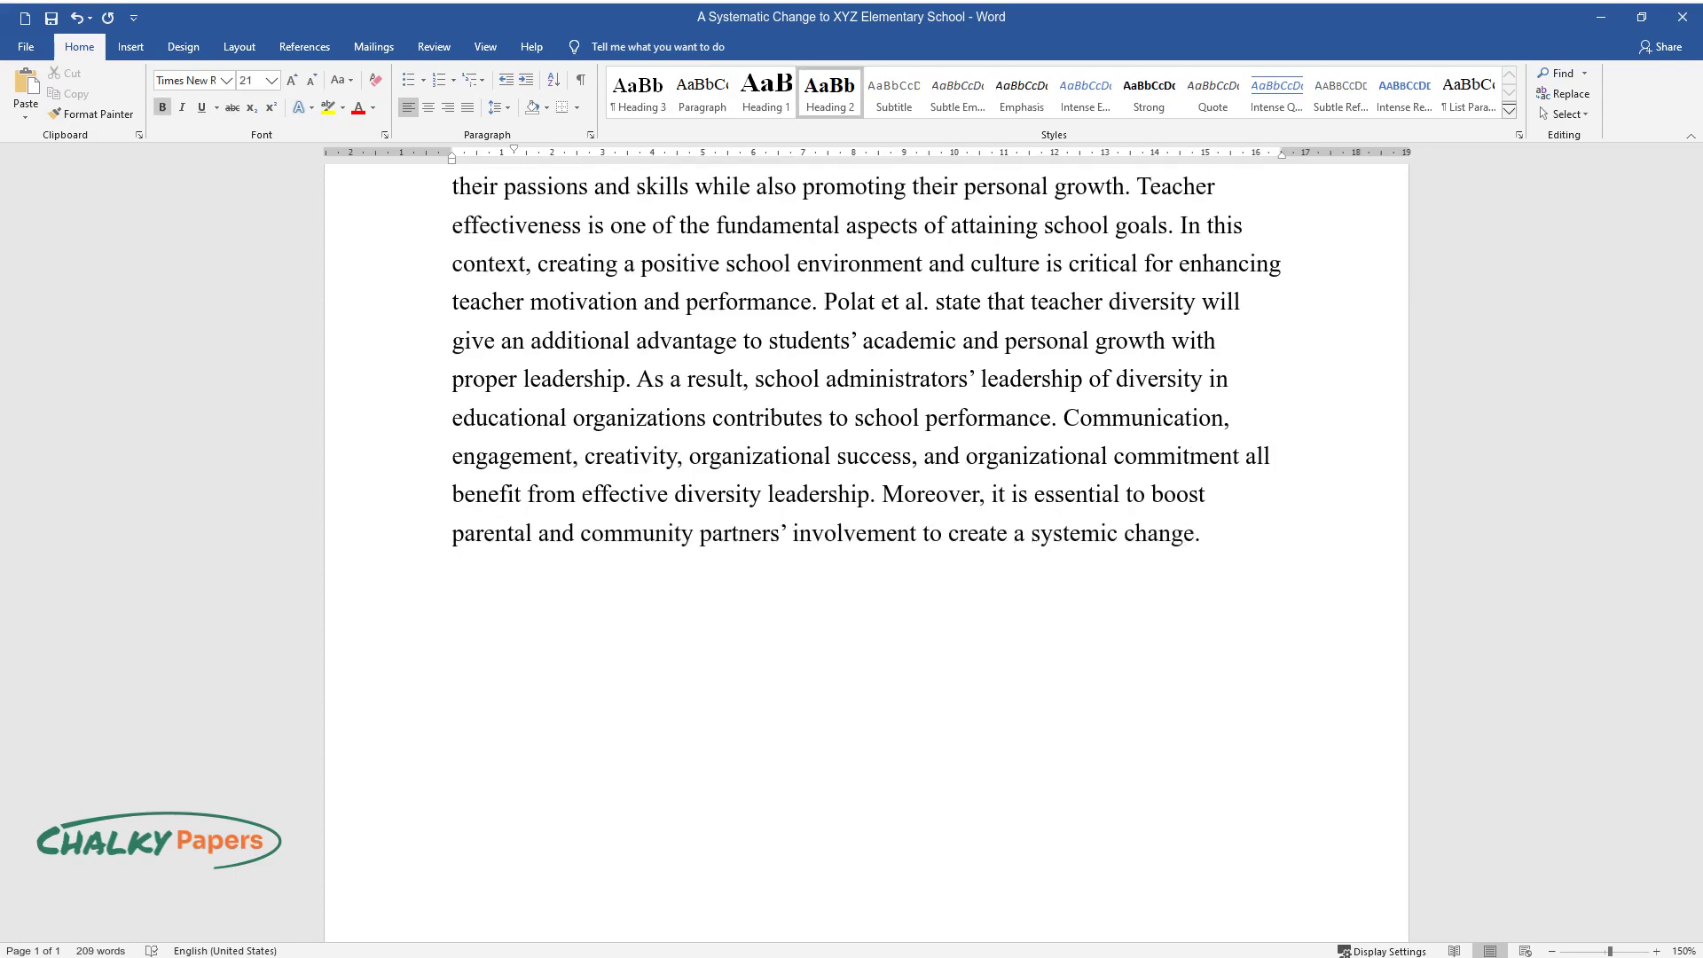
type("The organizational th")
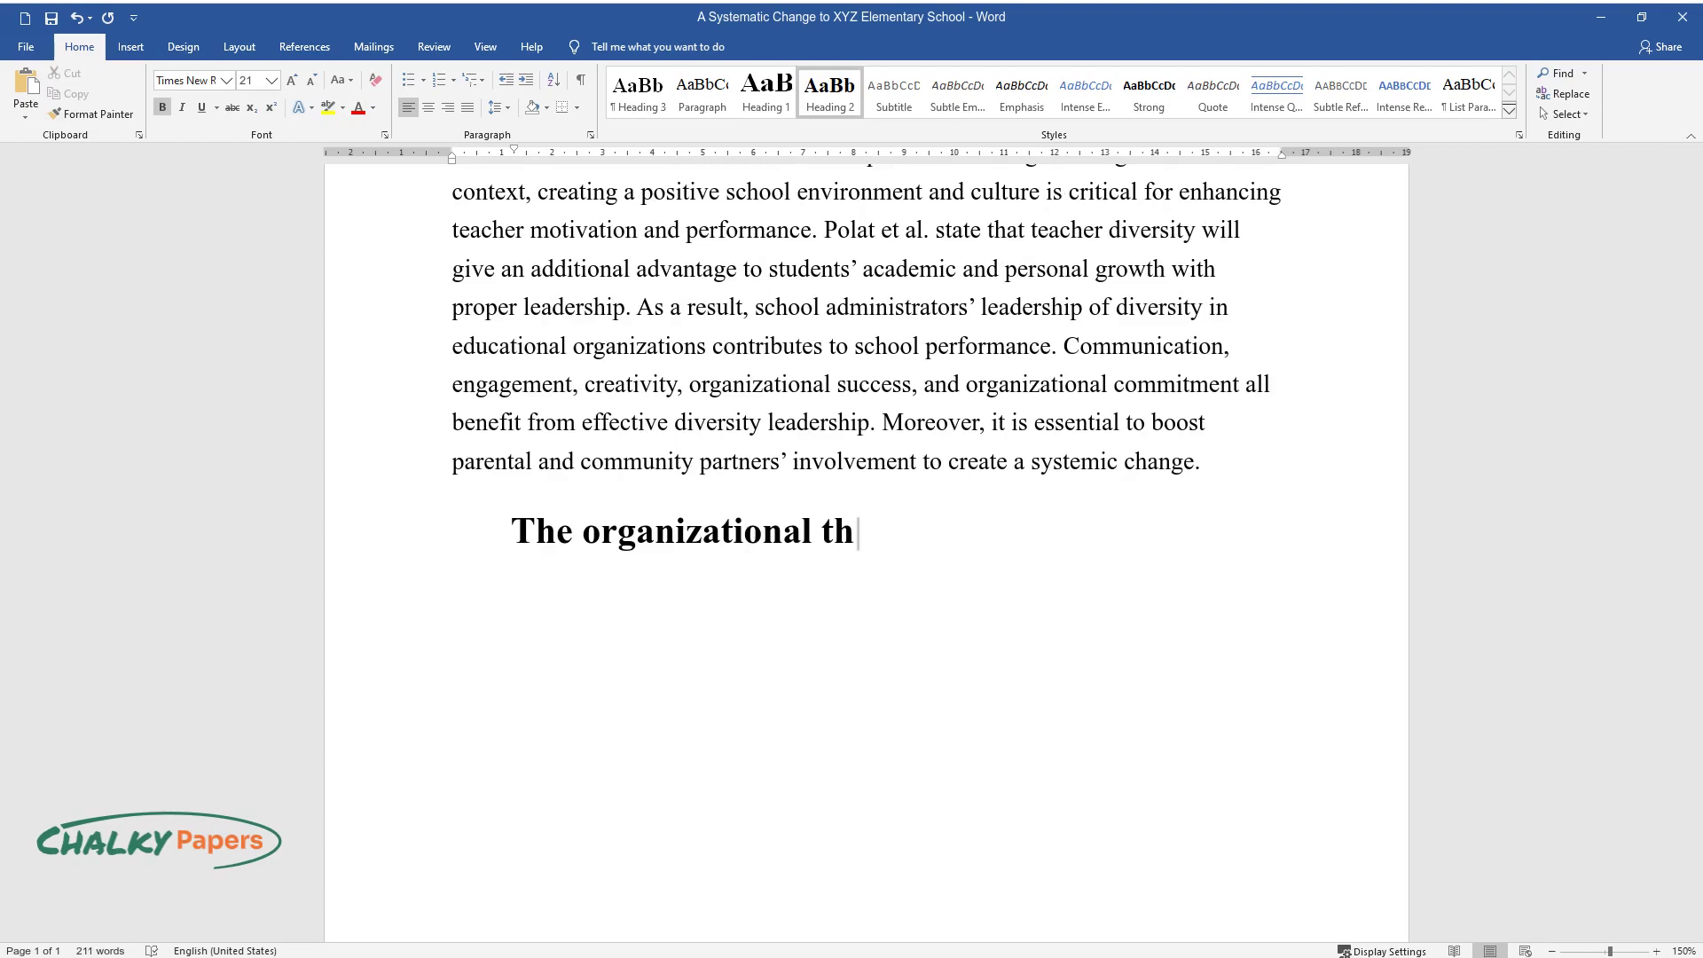
type("eory that best fits the situation")
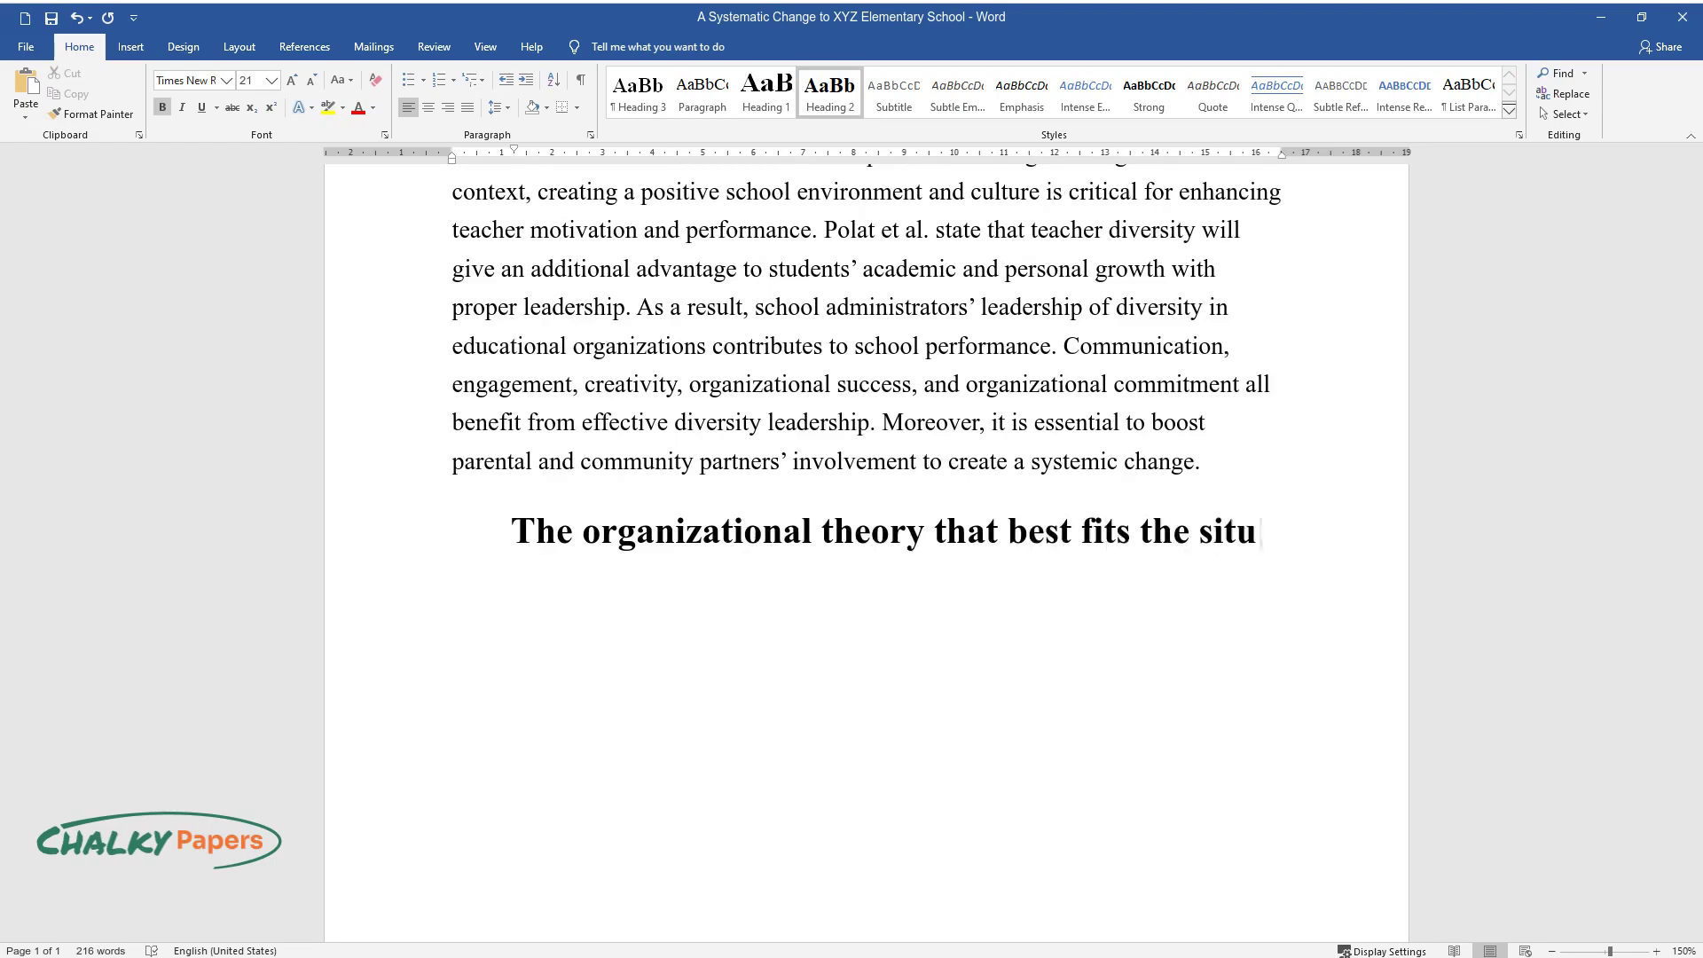
Step: End the heading 'The organizational theory that best fits the situation' and start a new body line
key("Return")
Step: Write the paragraph on XYZ's reading achievement and complexity theory, ending 'constituent parts.'
type("XYZ s")
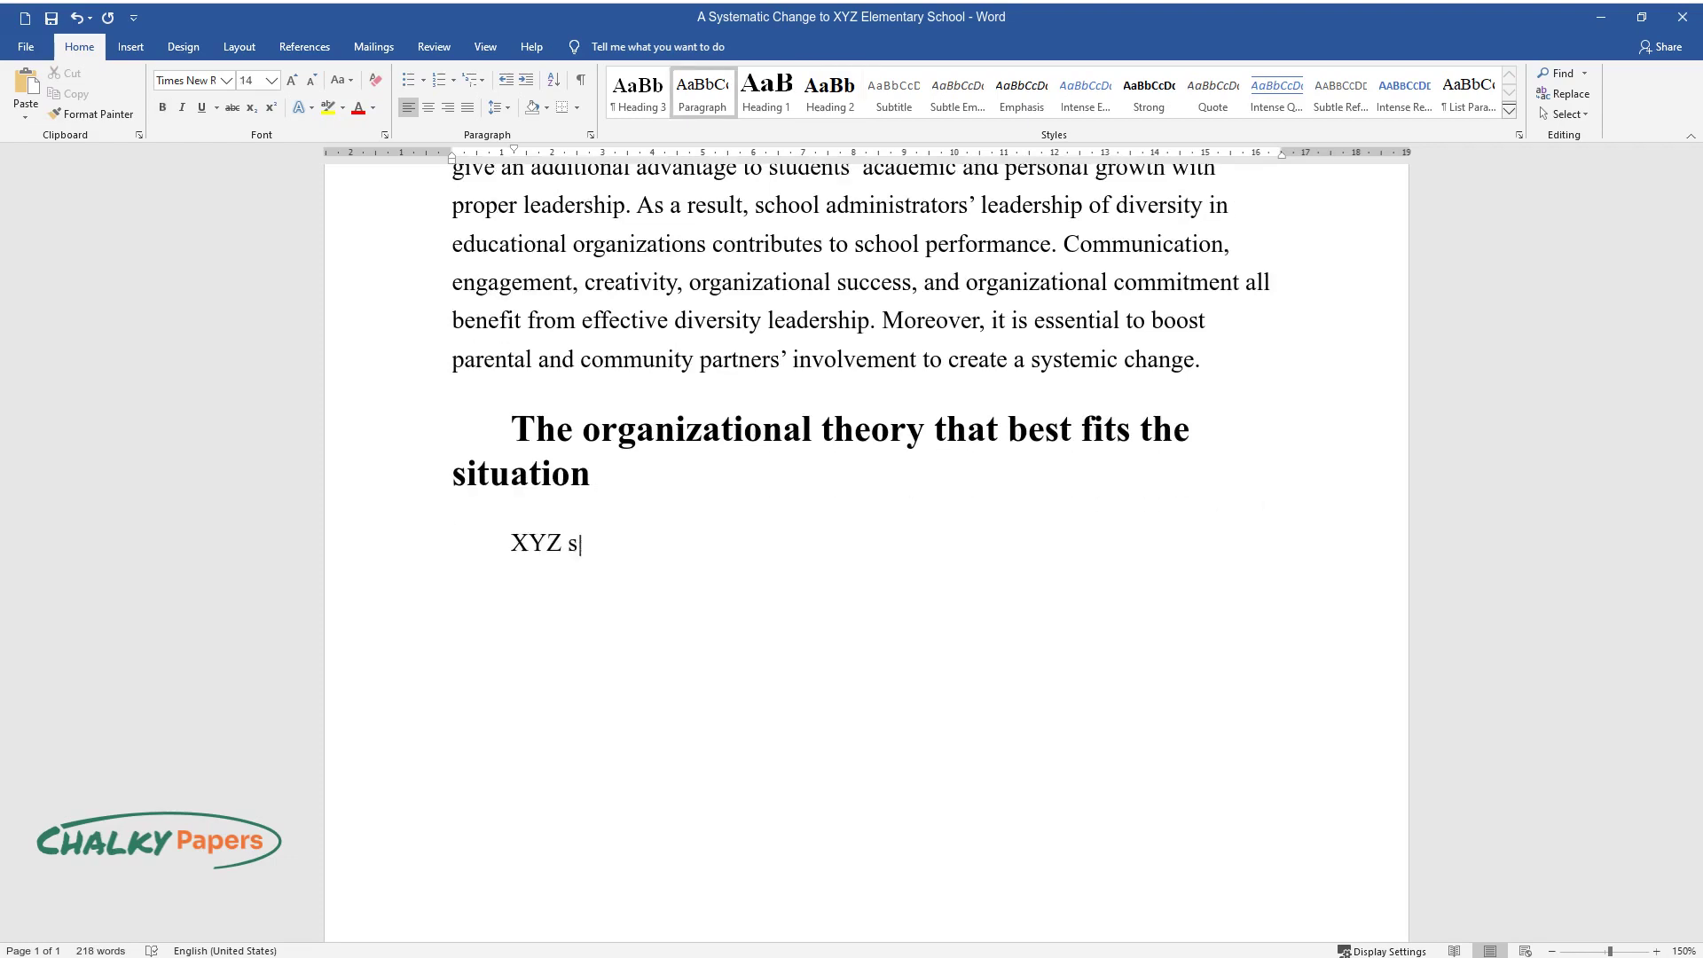
type("chool's reading achievement on th")
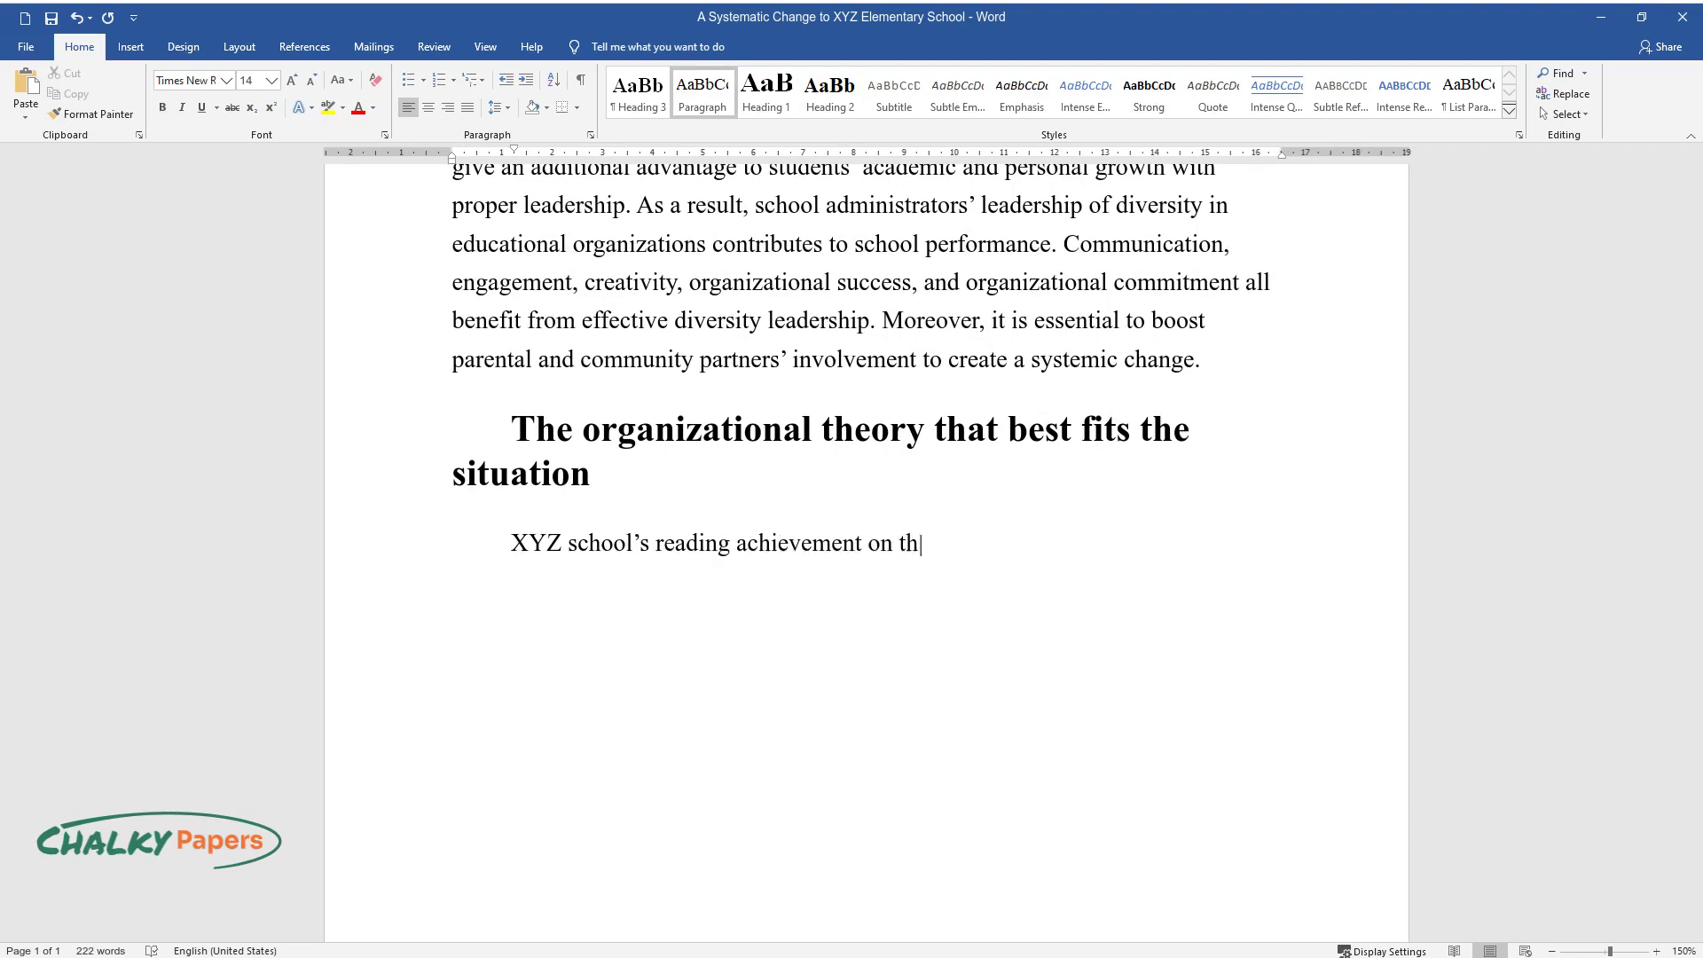
type("e annual state standardized summa")
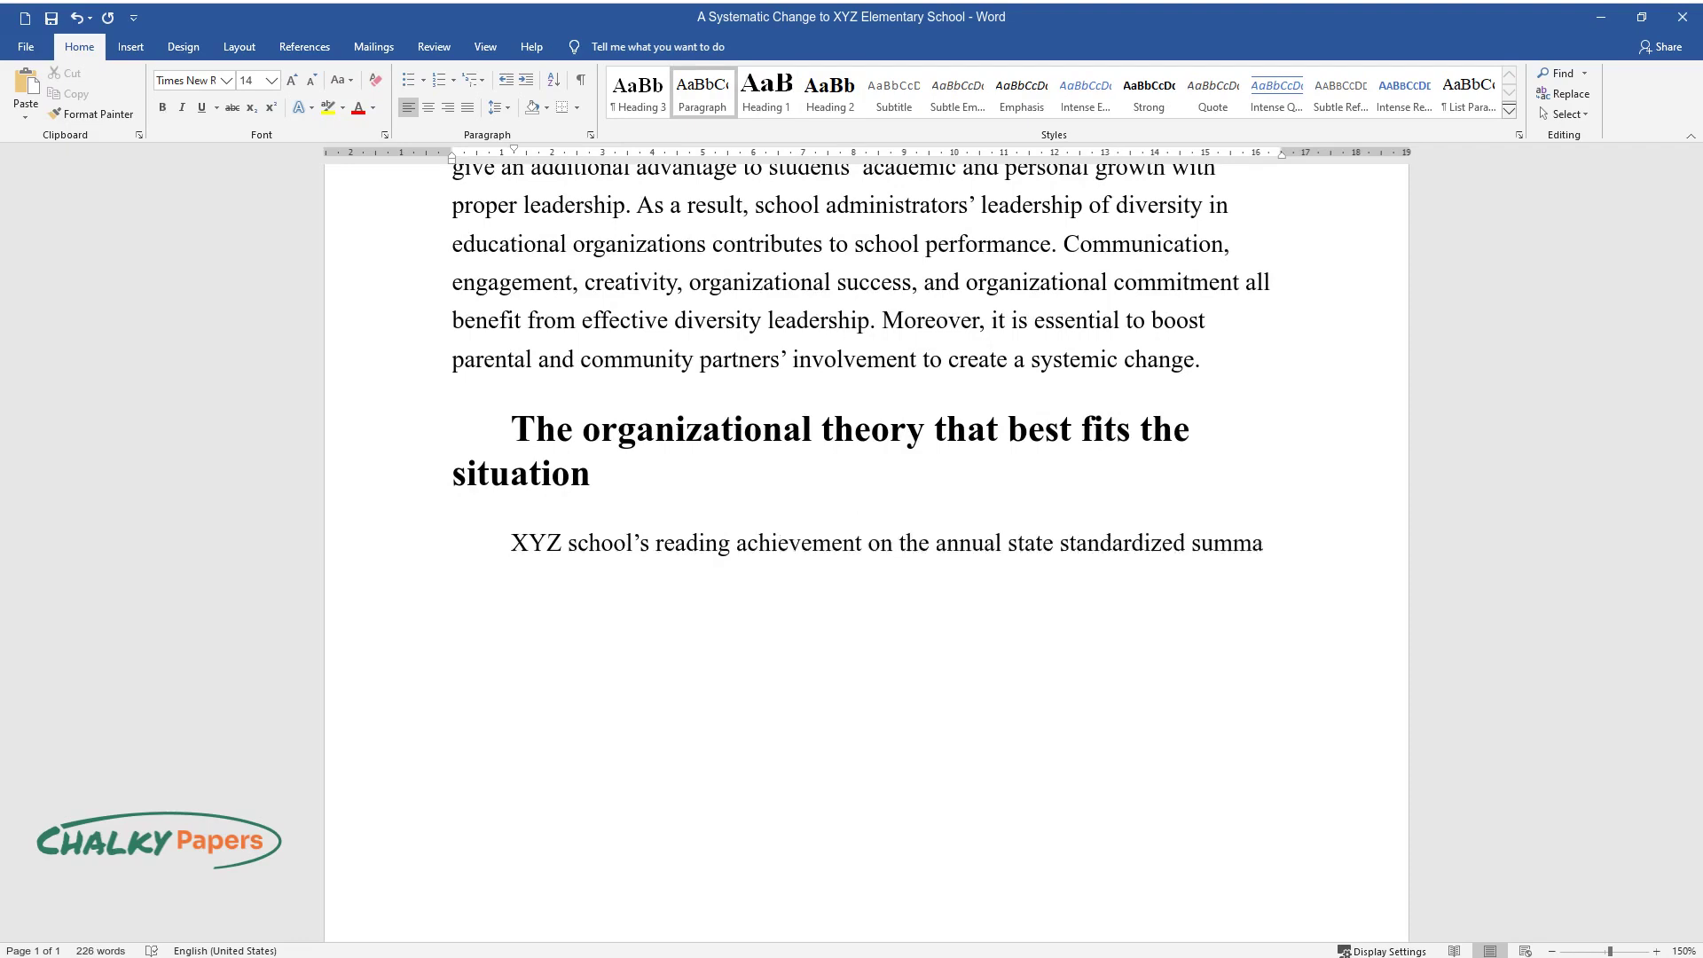
type("tive testing has been steadily de")
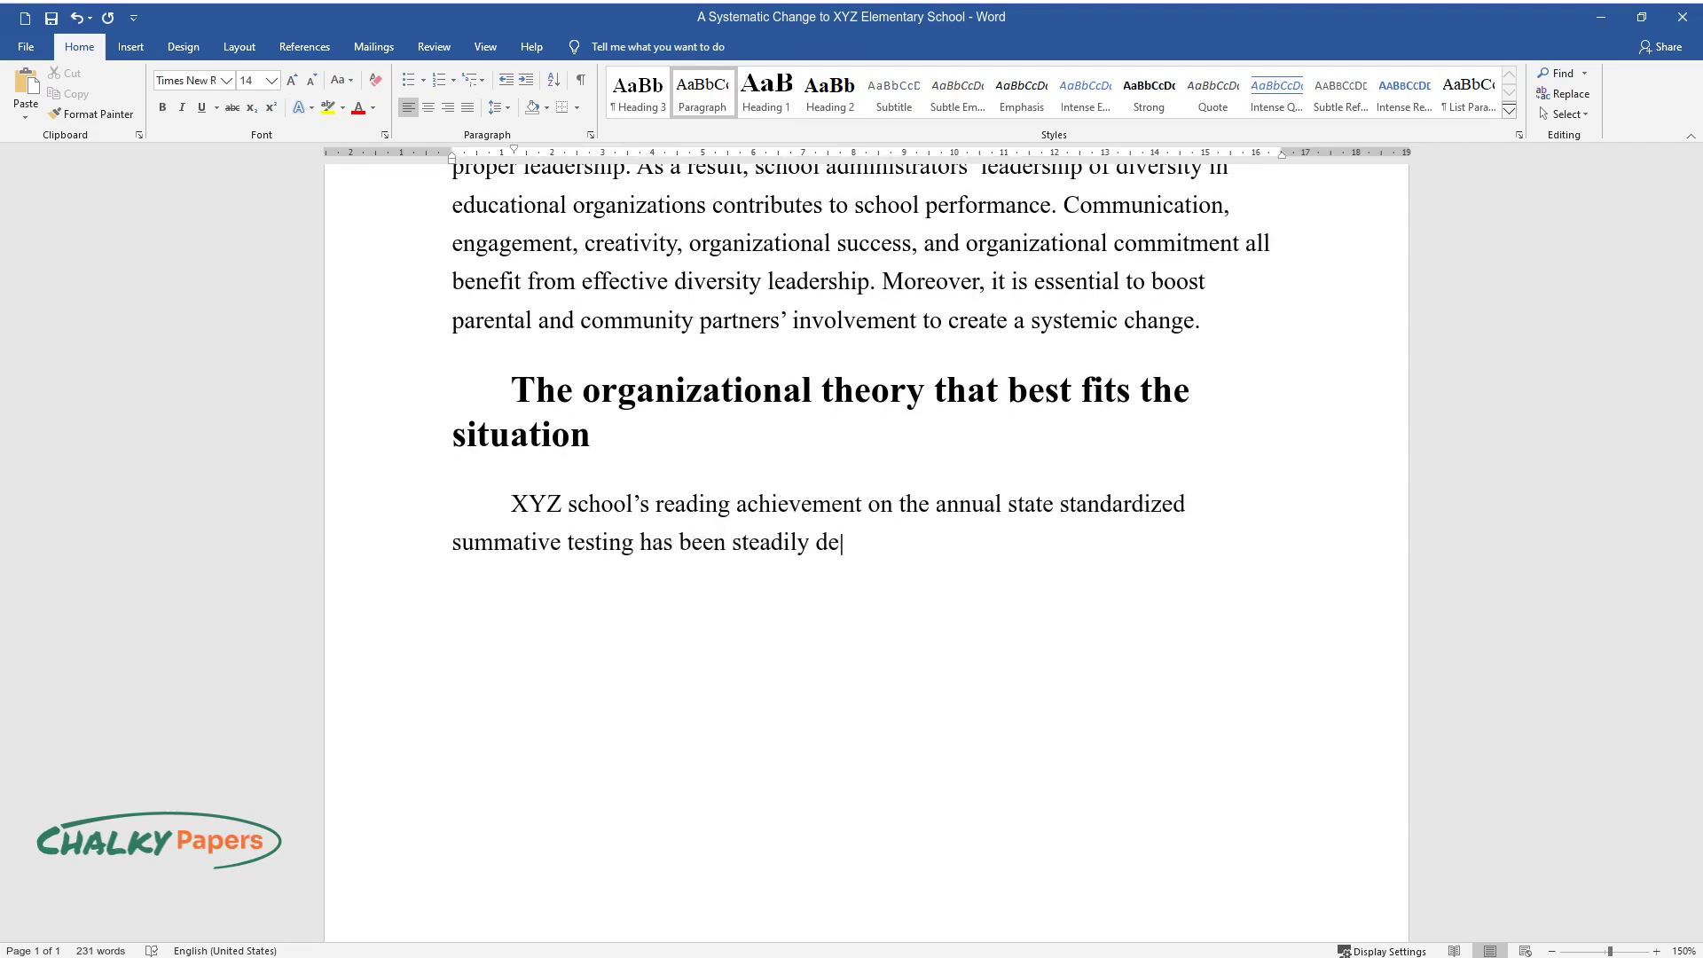
type("clining in third-fifth grades for")
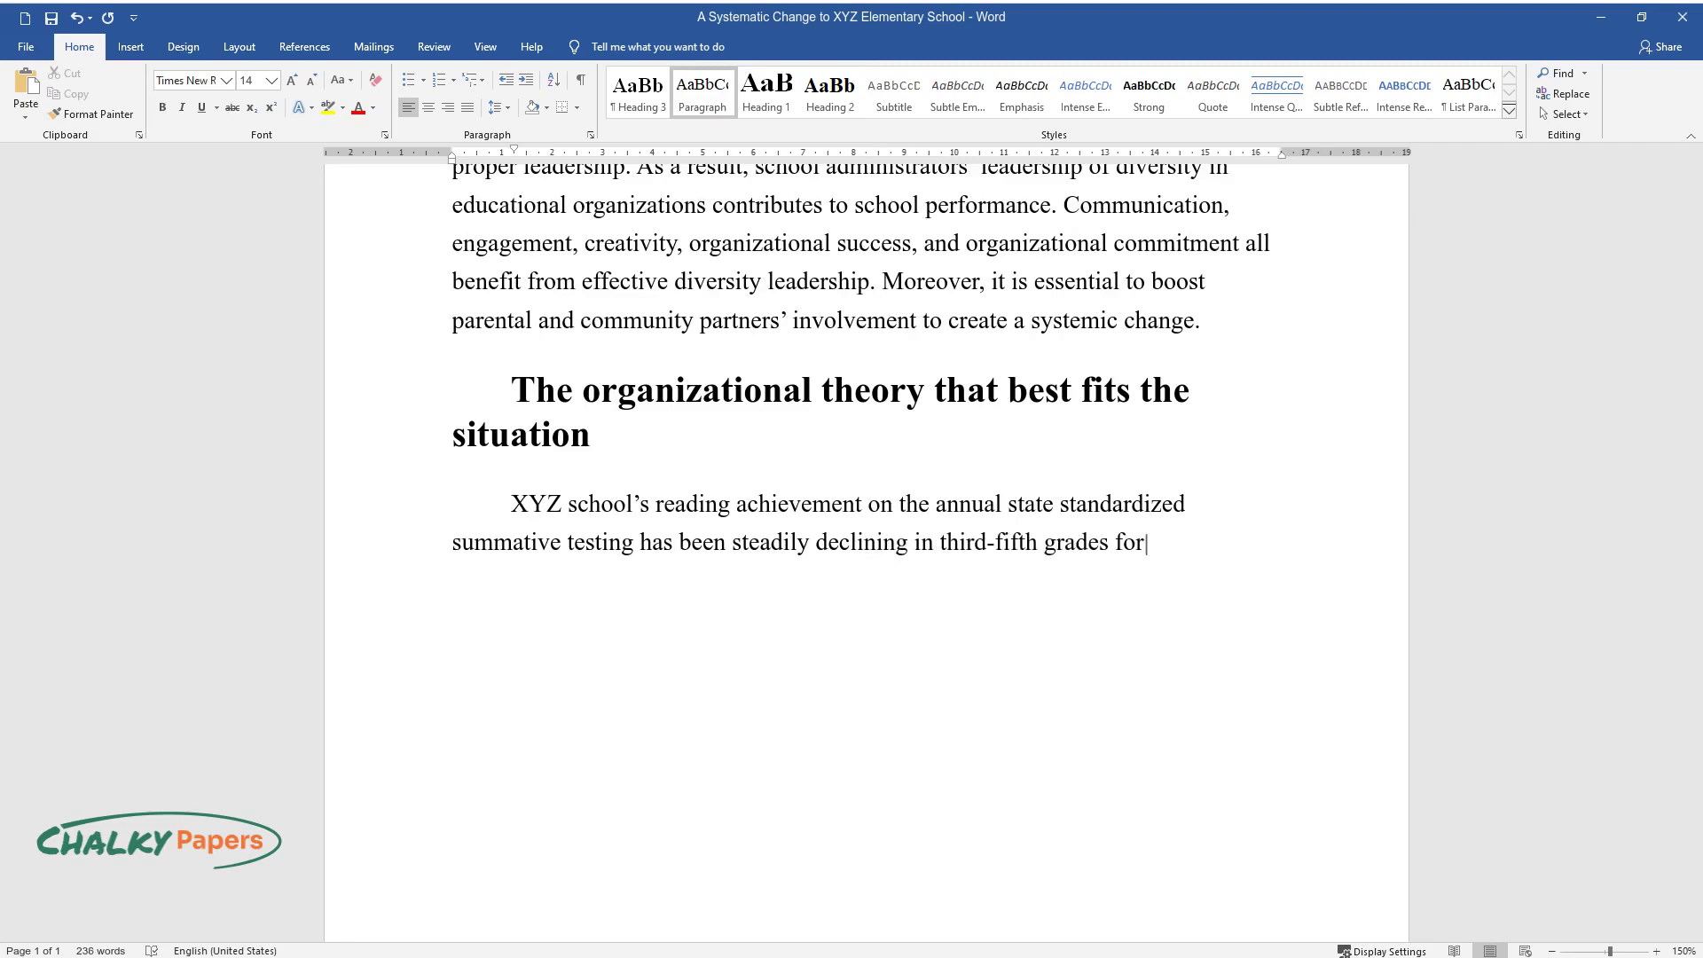
type(" the previous three schoo")
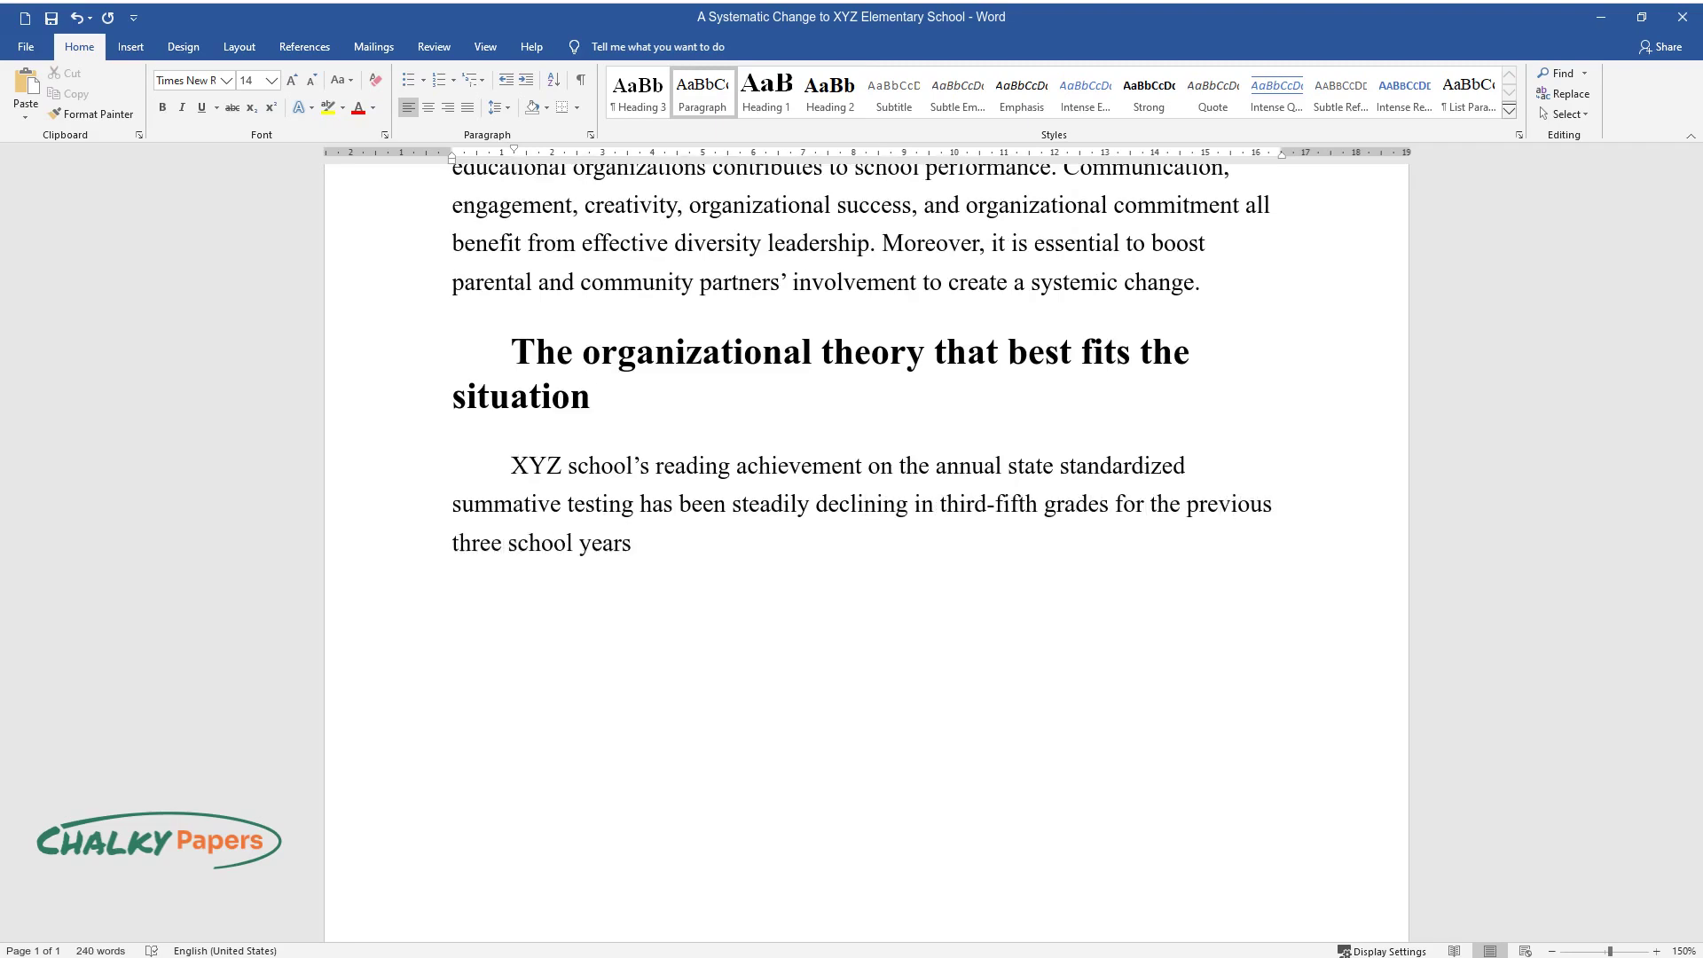
type("l years. White and Levin emphasize that many students, particularly thos")
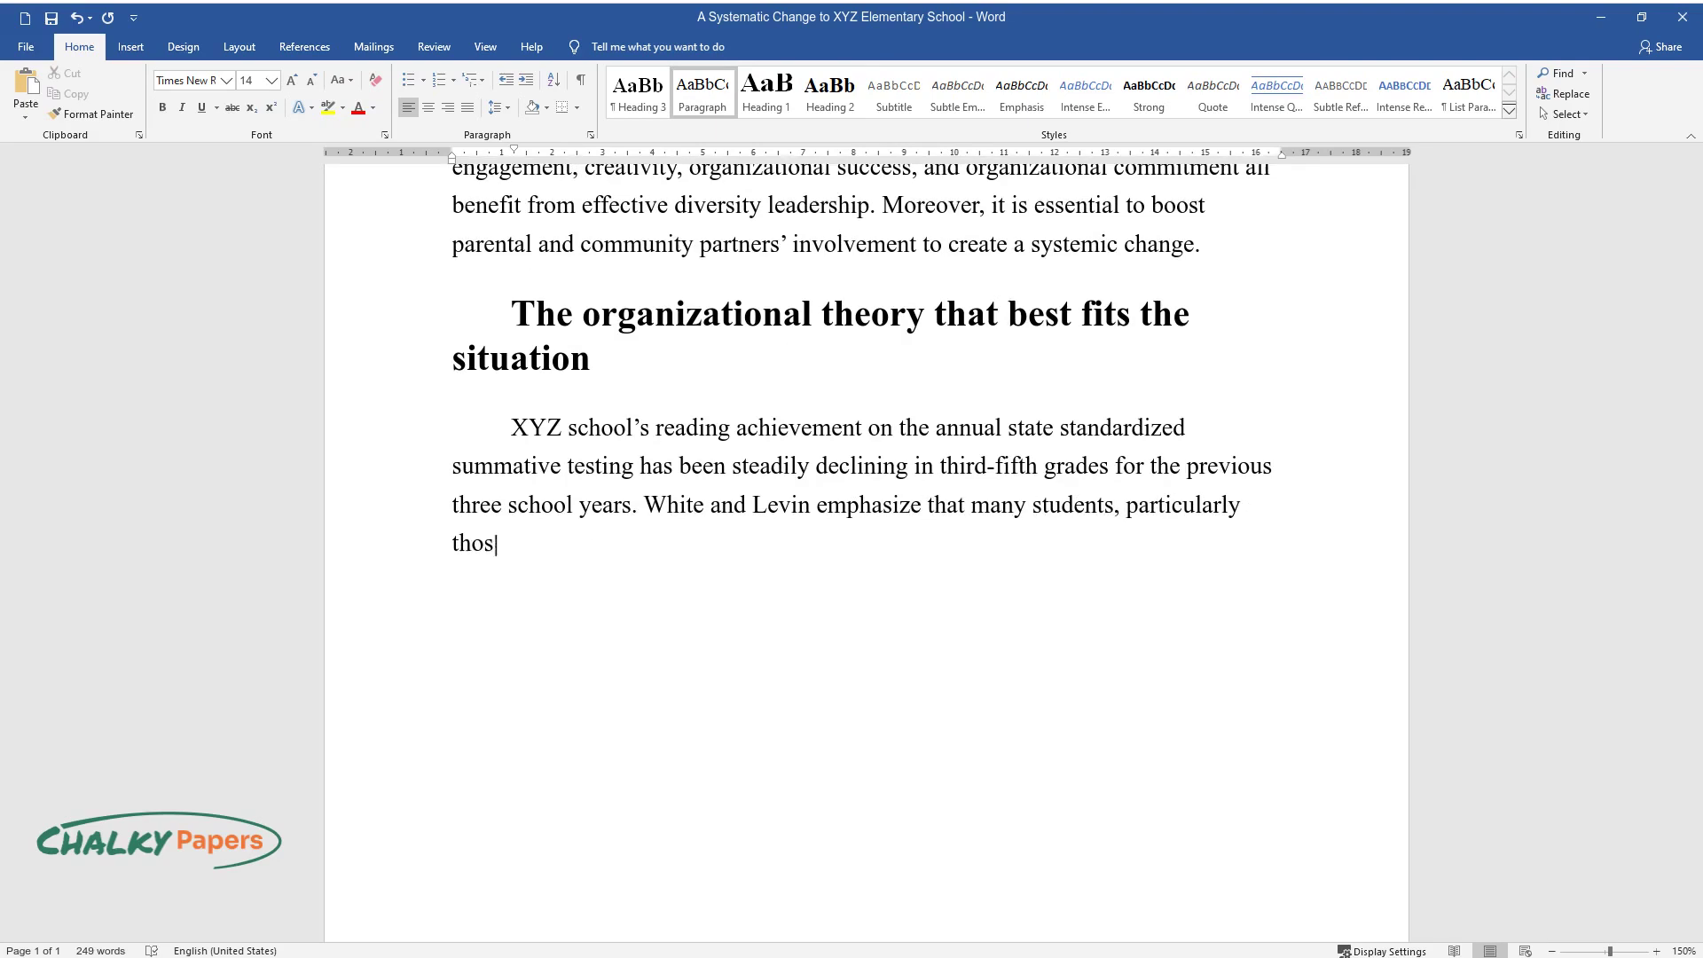
type("e from racial/ethnic minorities an")
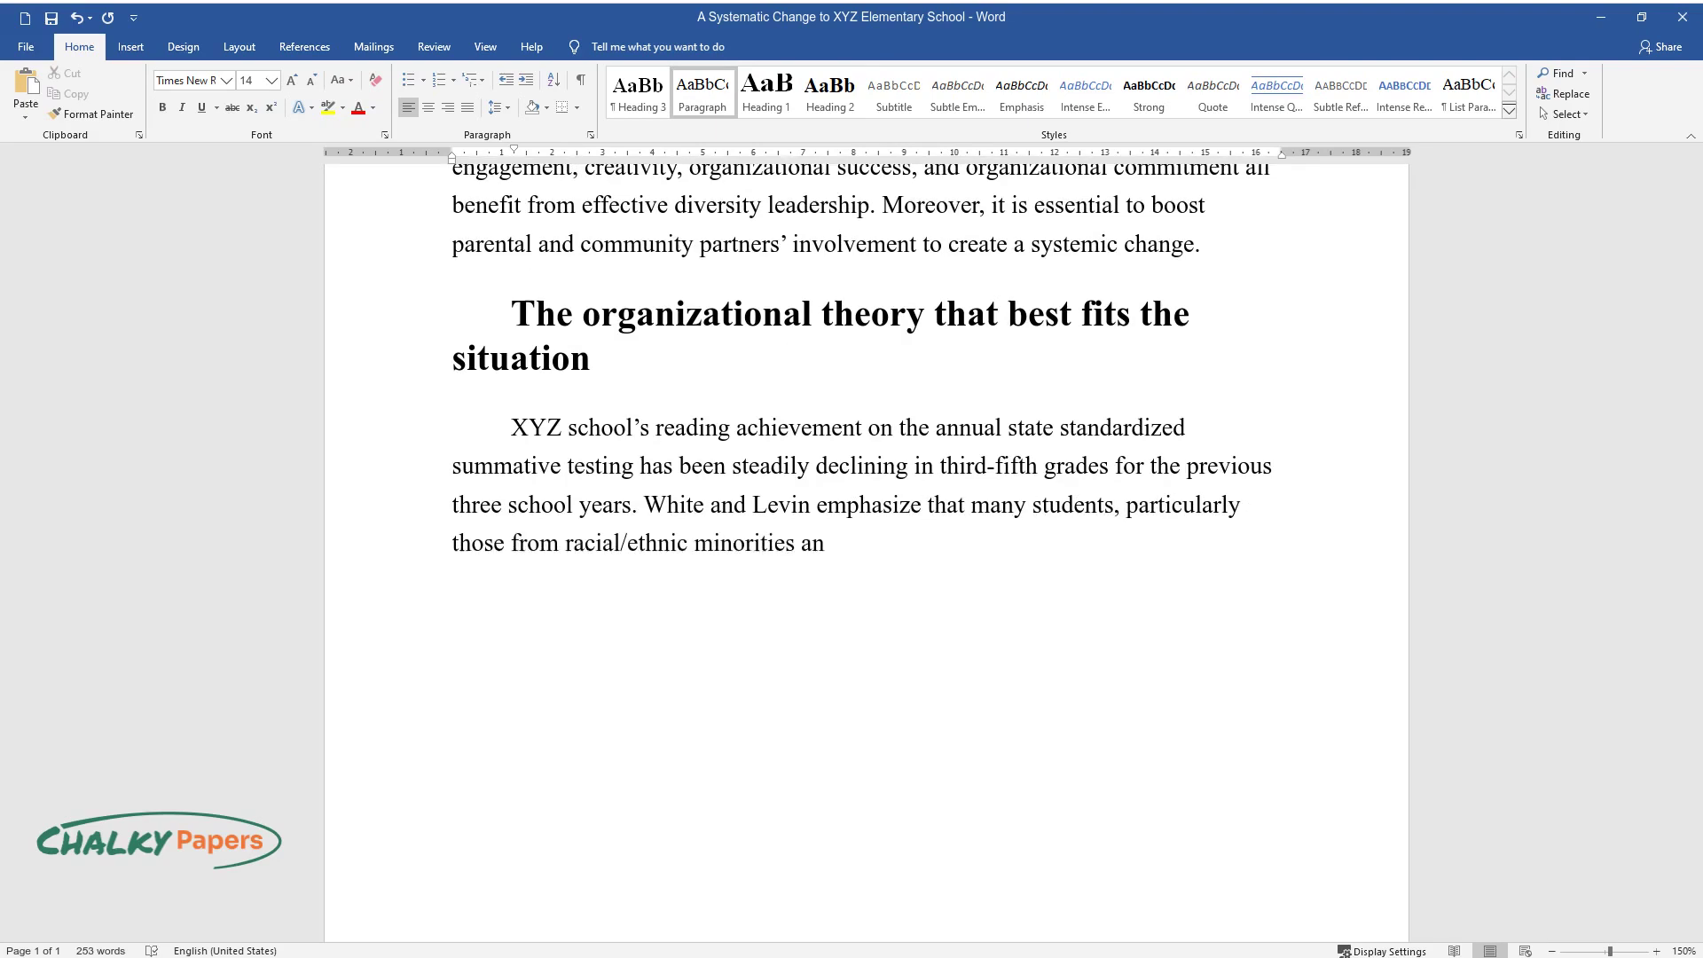
type("d low-income households, lack the")
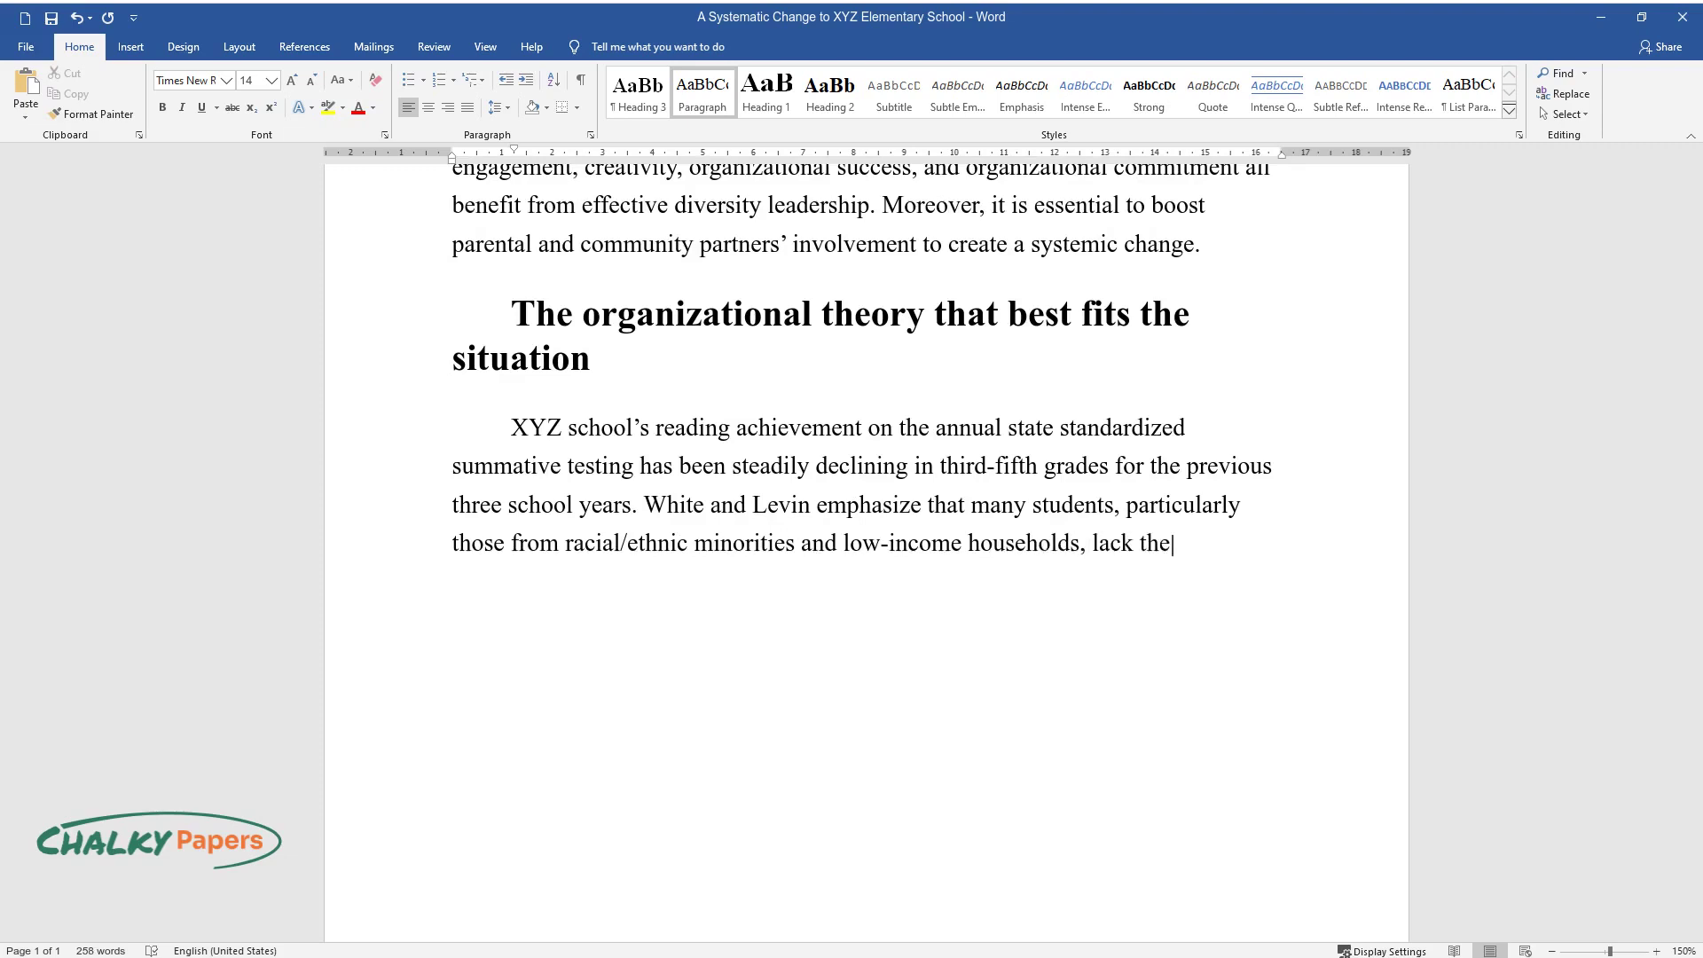
type(" academic abilities and learning")
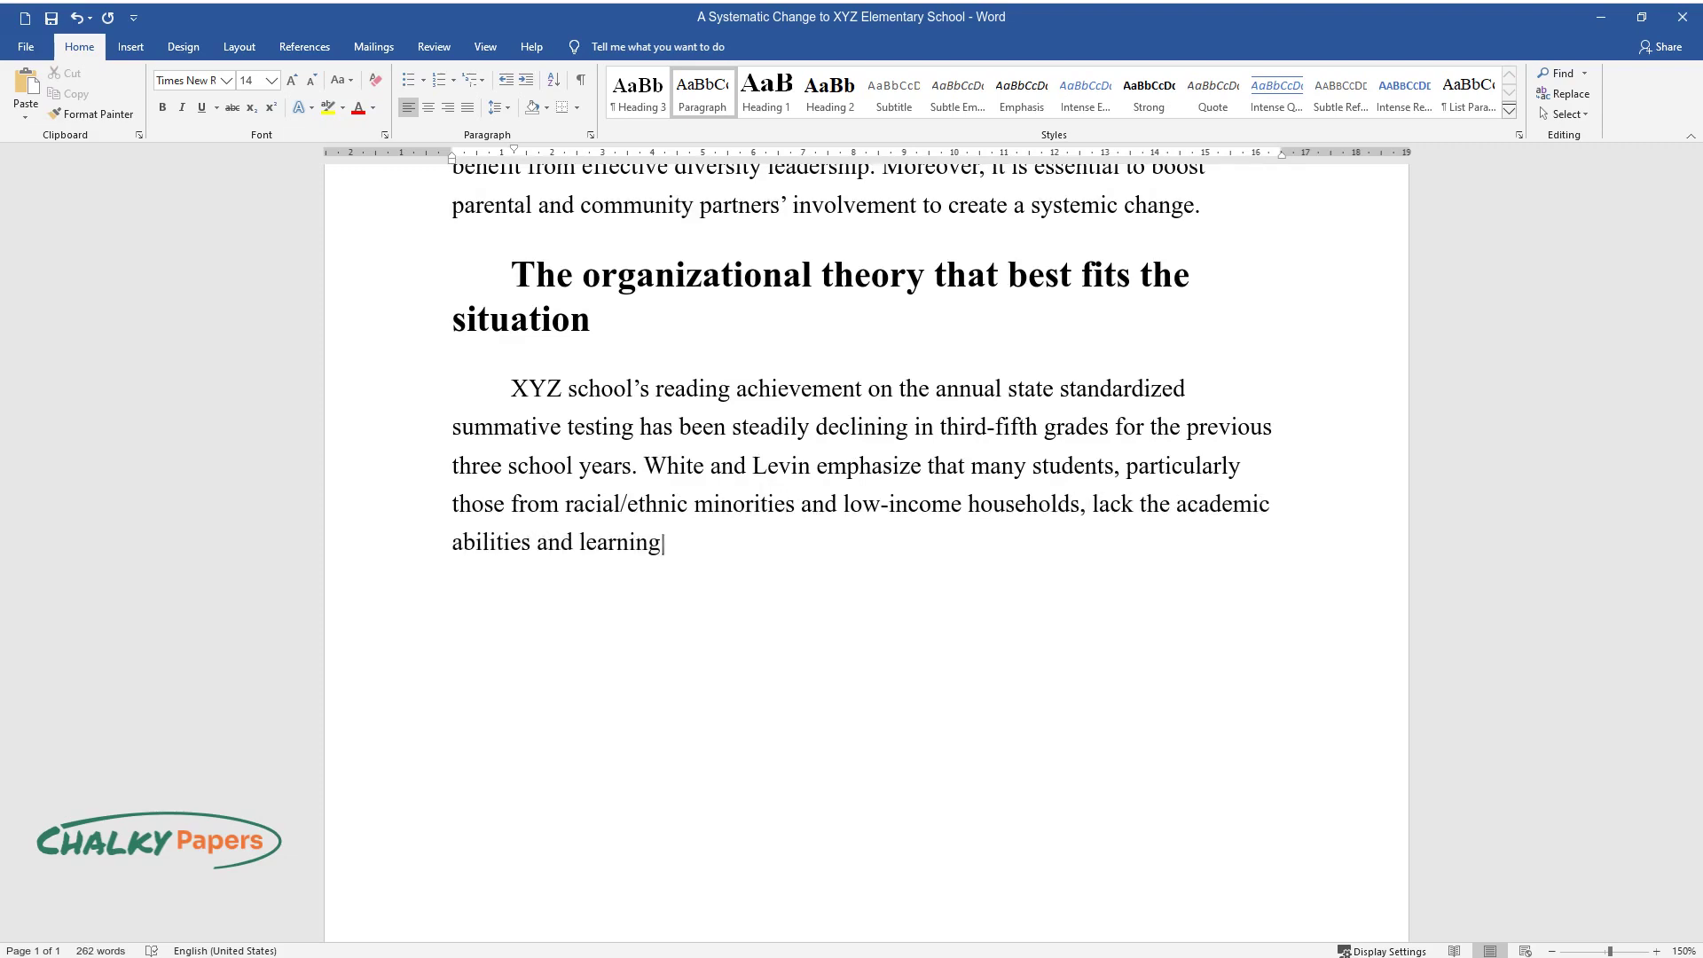
type(" practices required for college s")
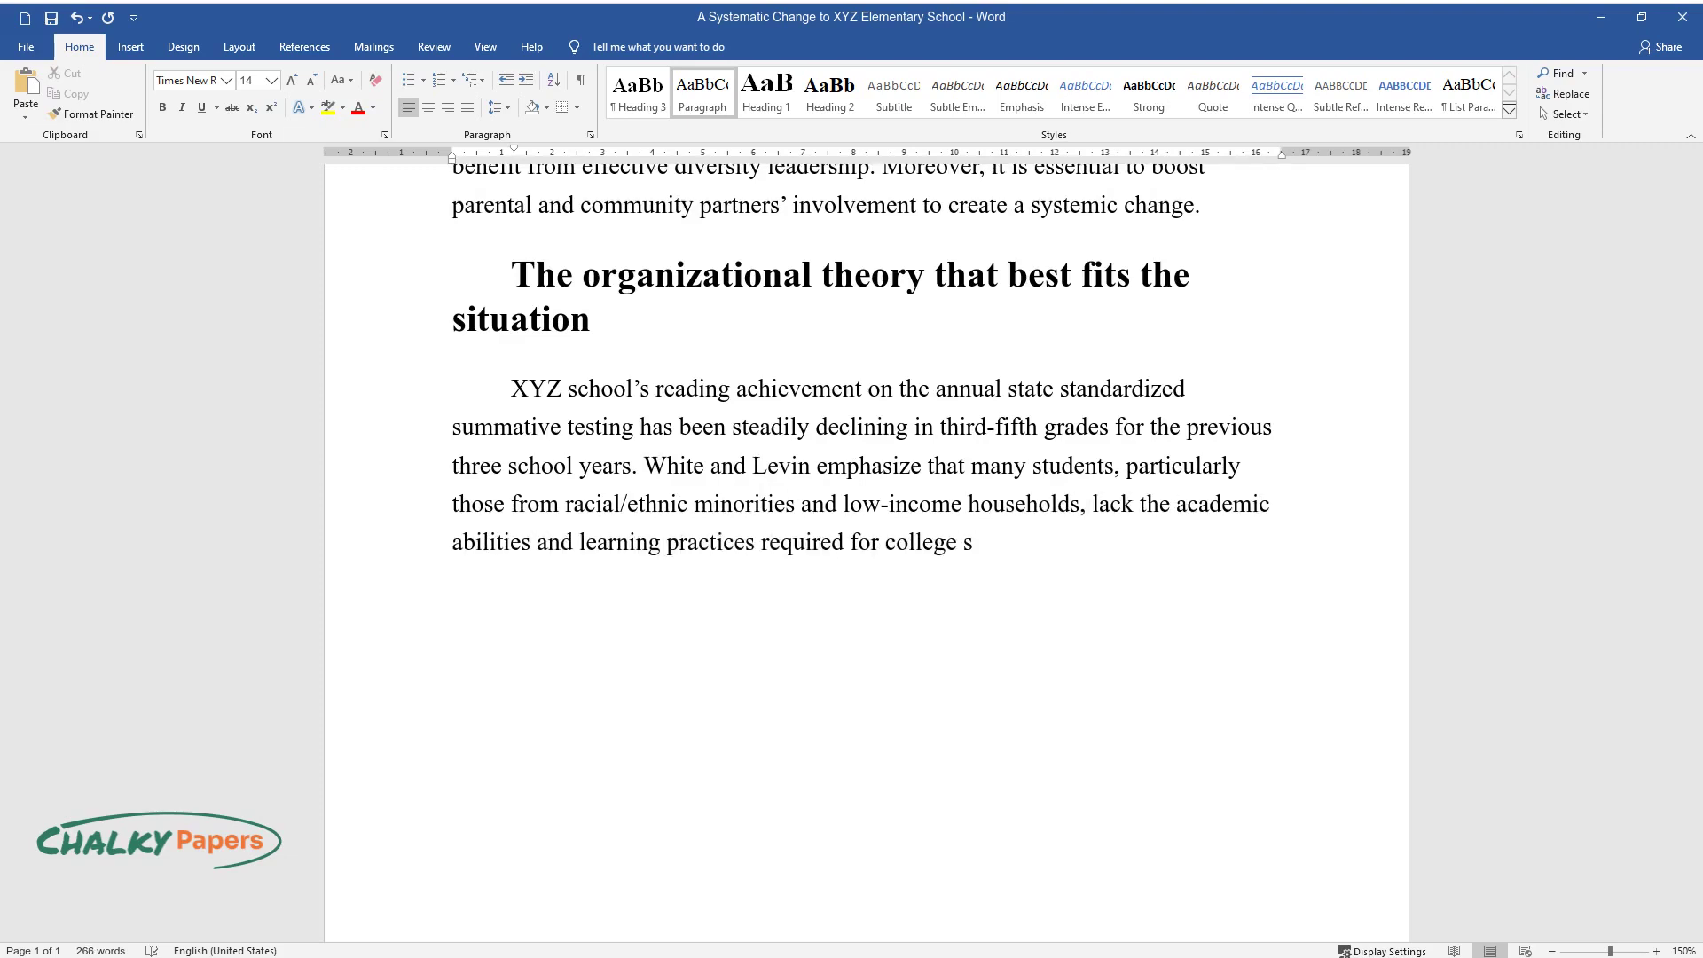
type("uccess. Hence, college enrolment is impac")
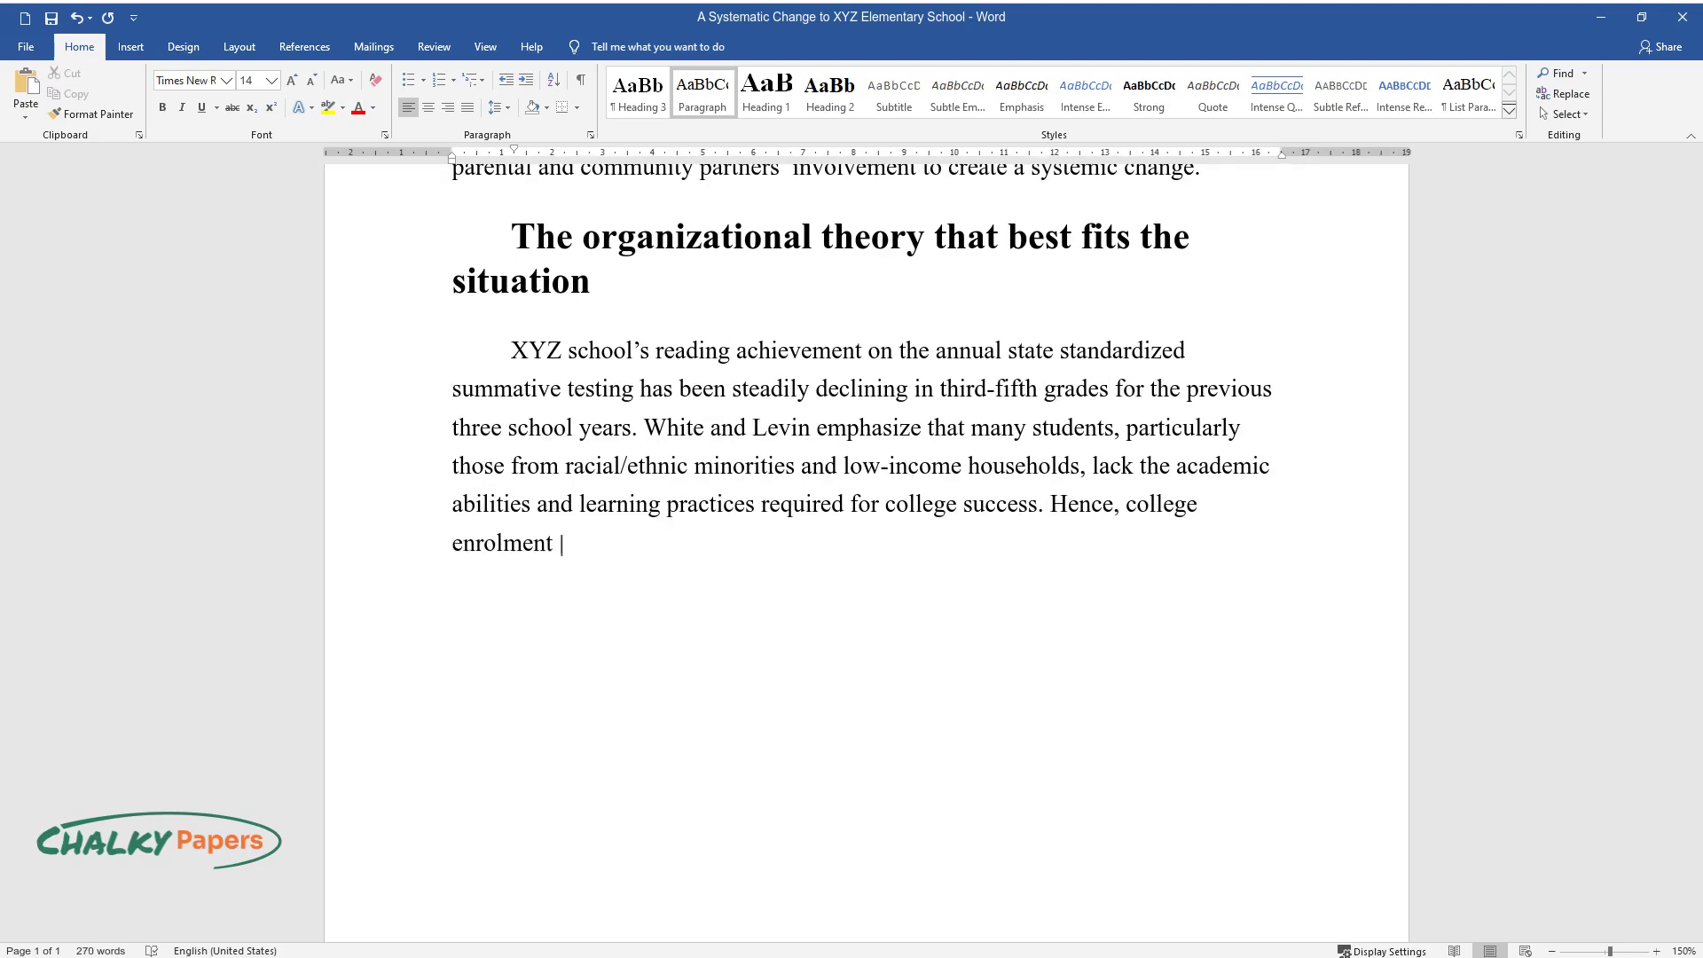
type("ted by the lack of colleg")
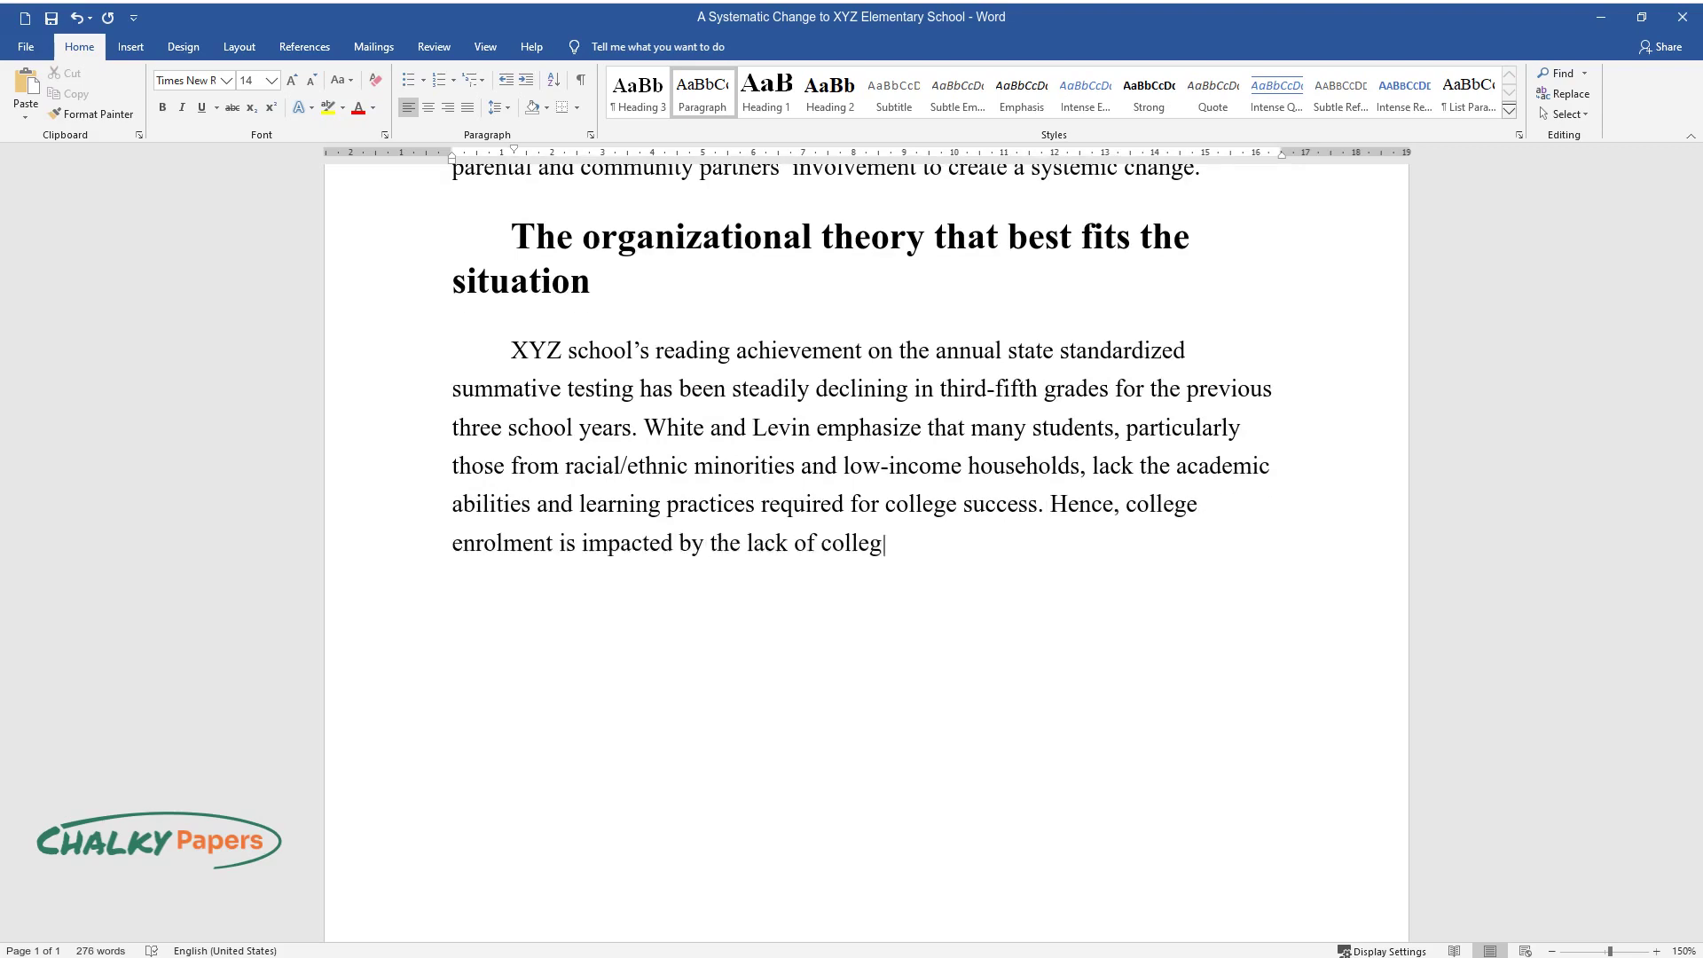
type("e preparation among underreprese")
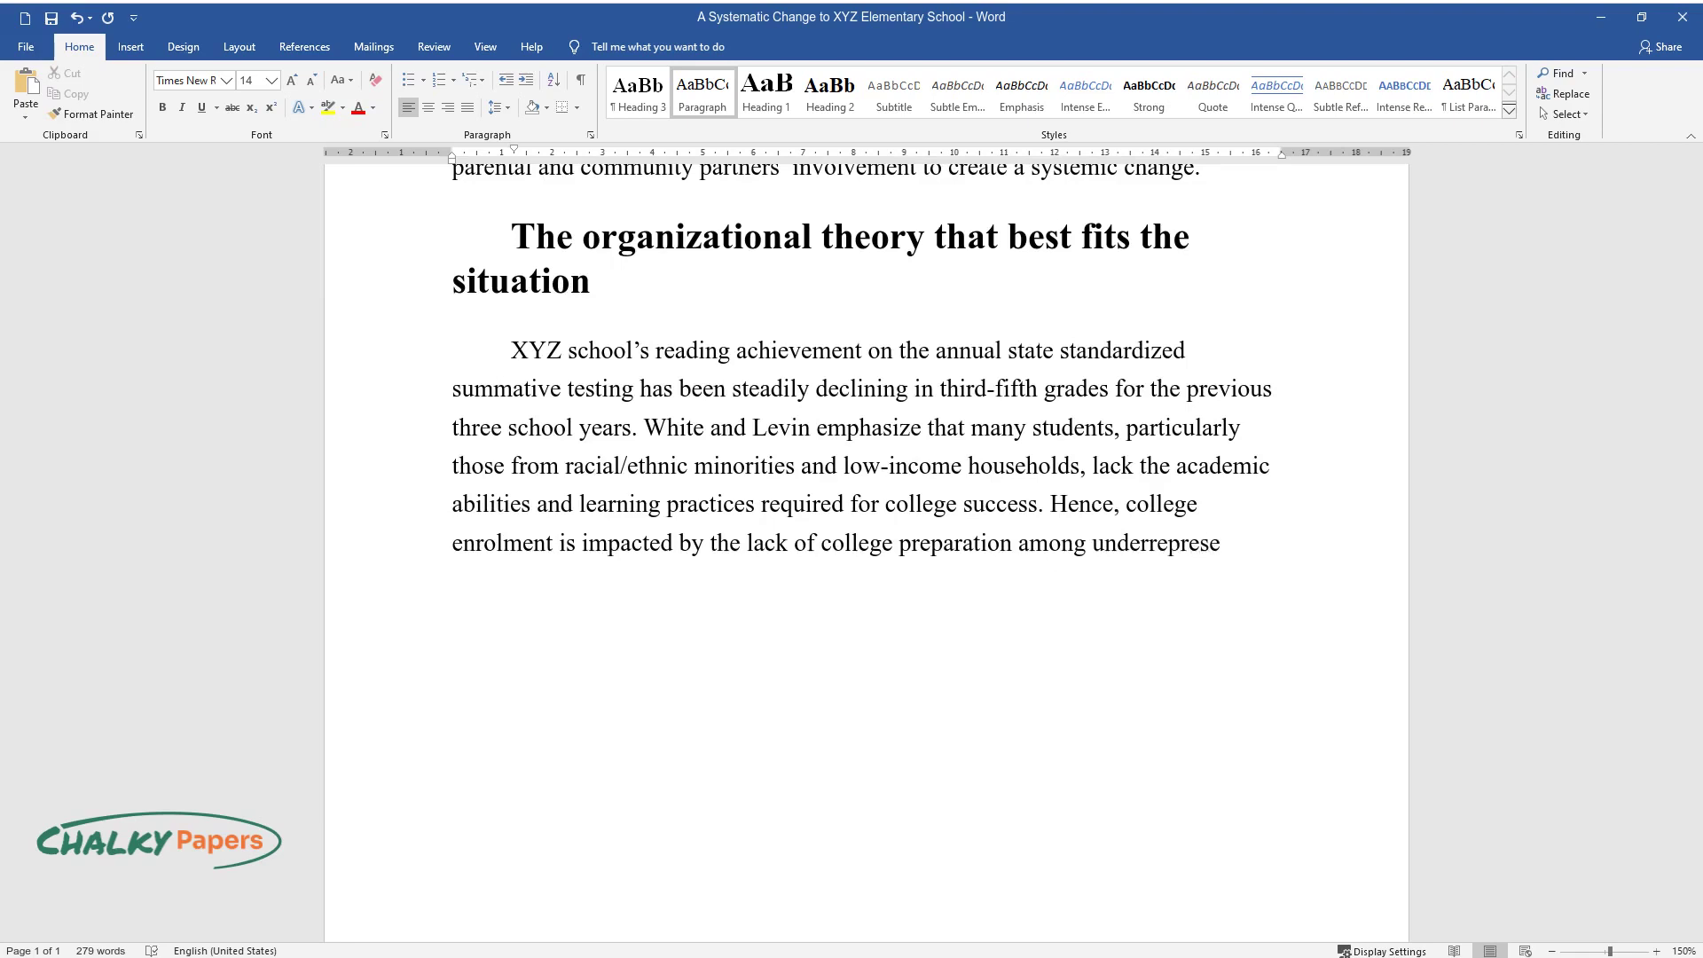
type("nted racial/ethnic minority stude")
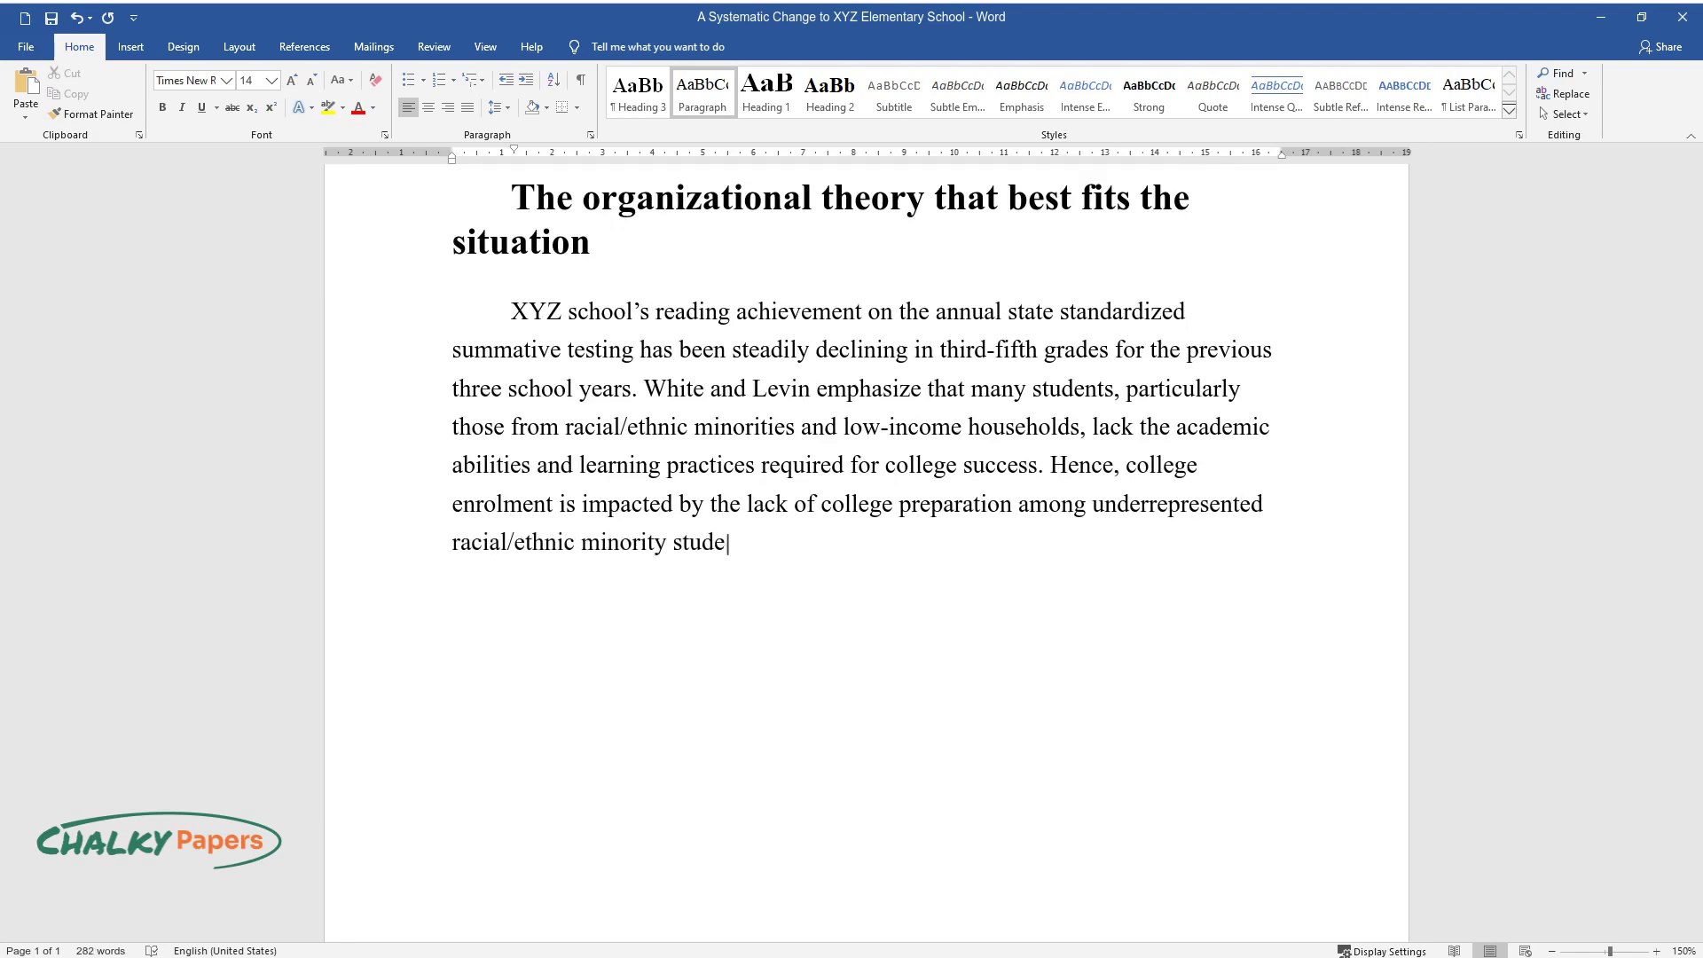
type("nts and kids from low-income home")
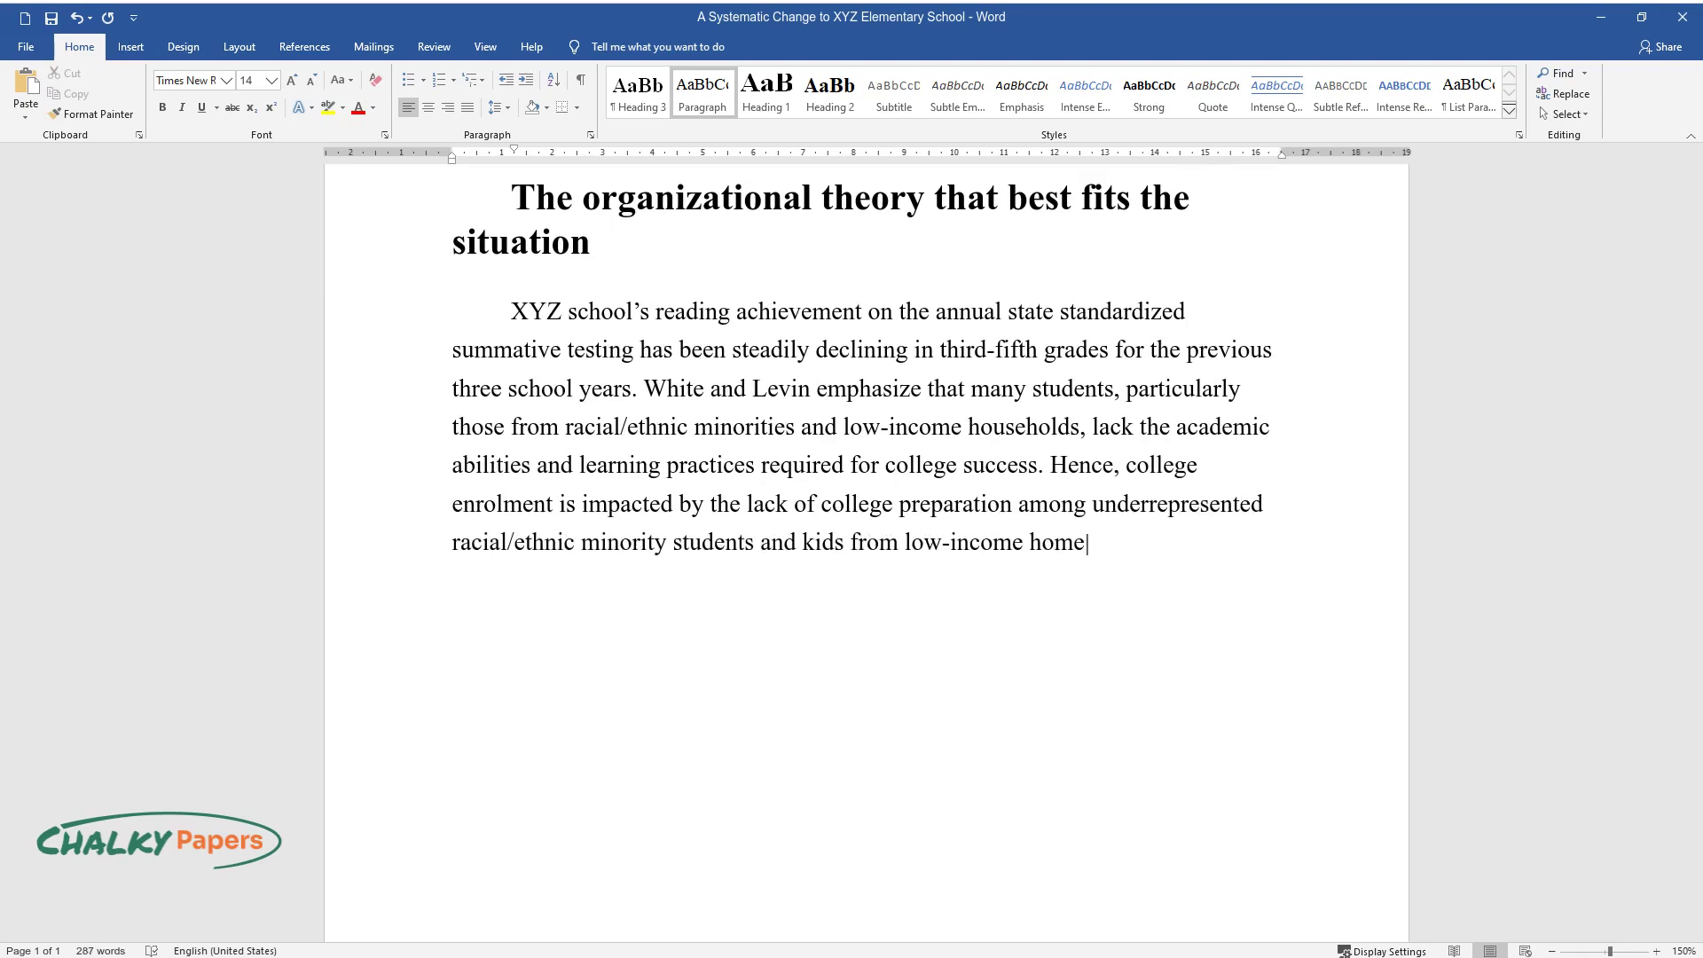
type("s. More crucially, complexity the")
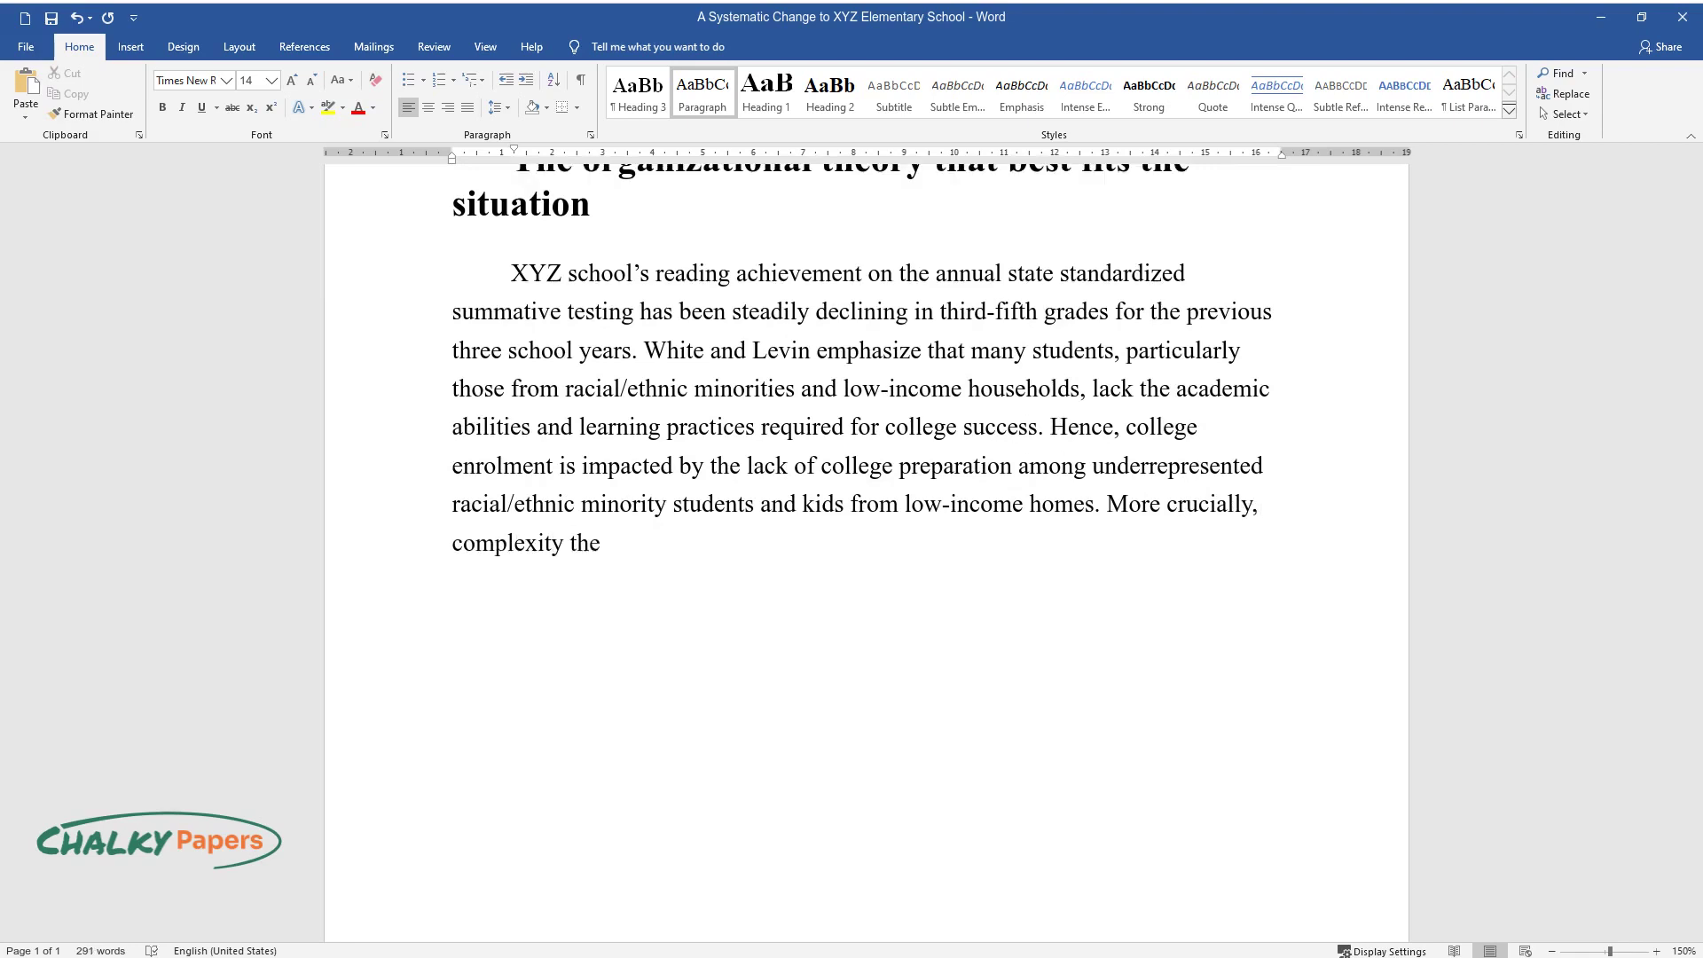
type("ory may be utilized to build a fr")
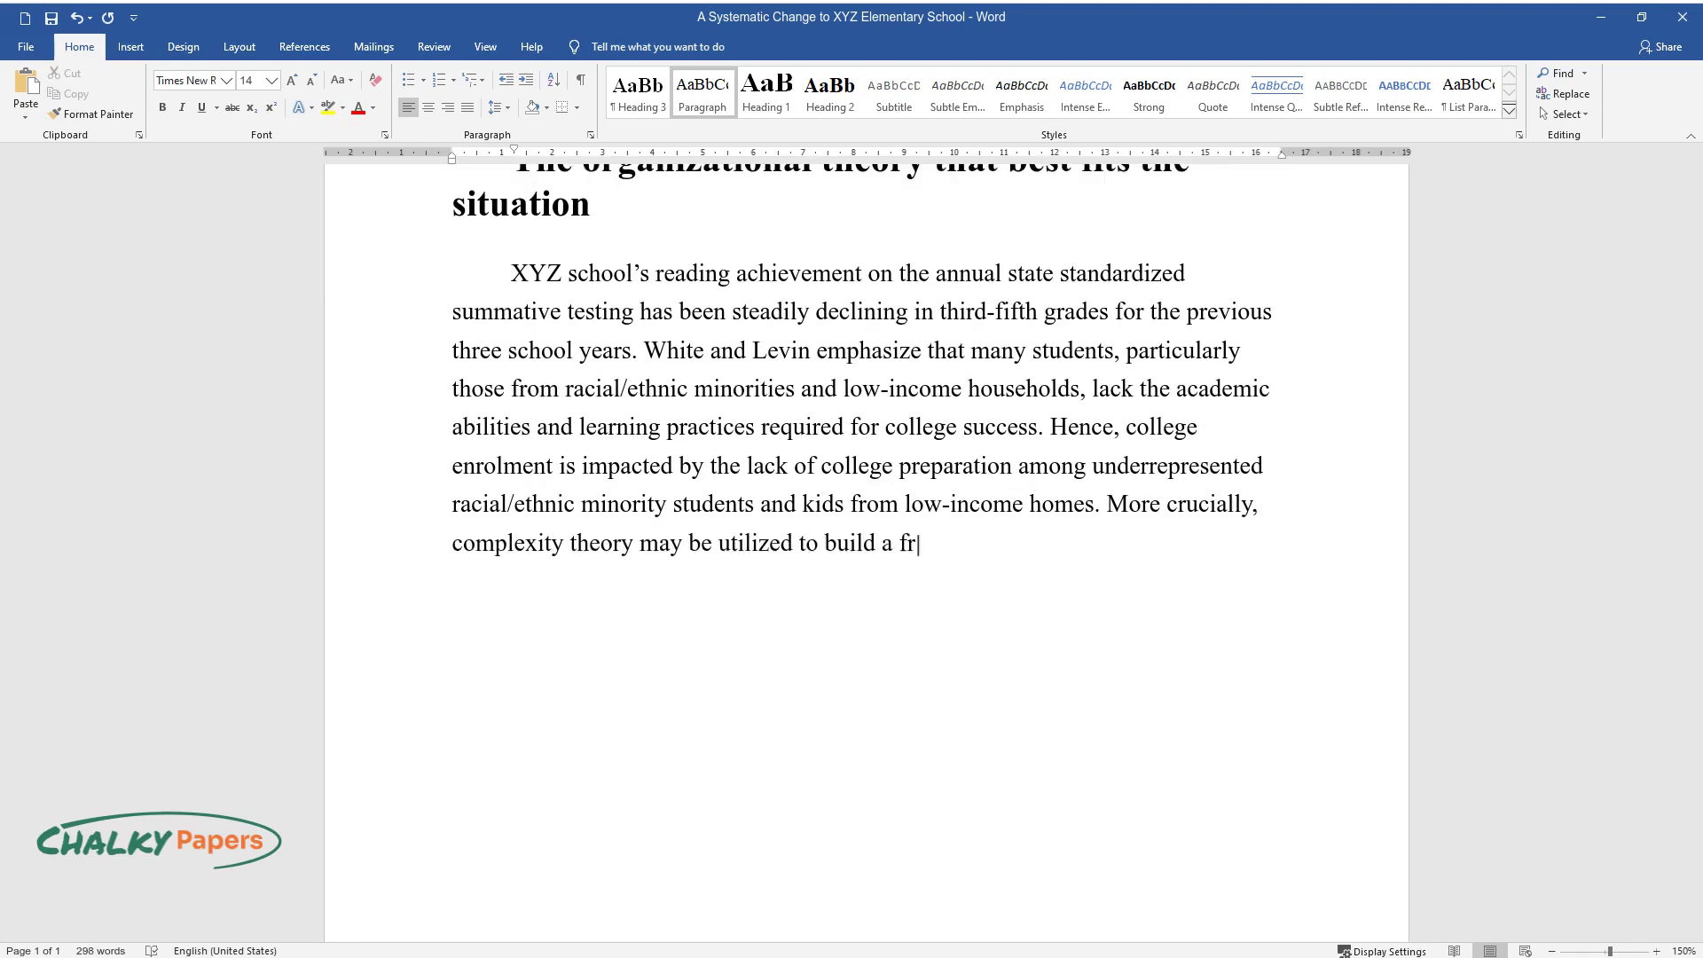
type("amework for establishing favorab")
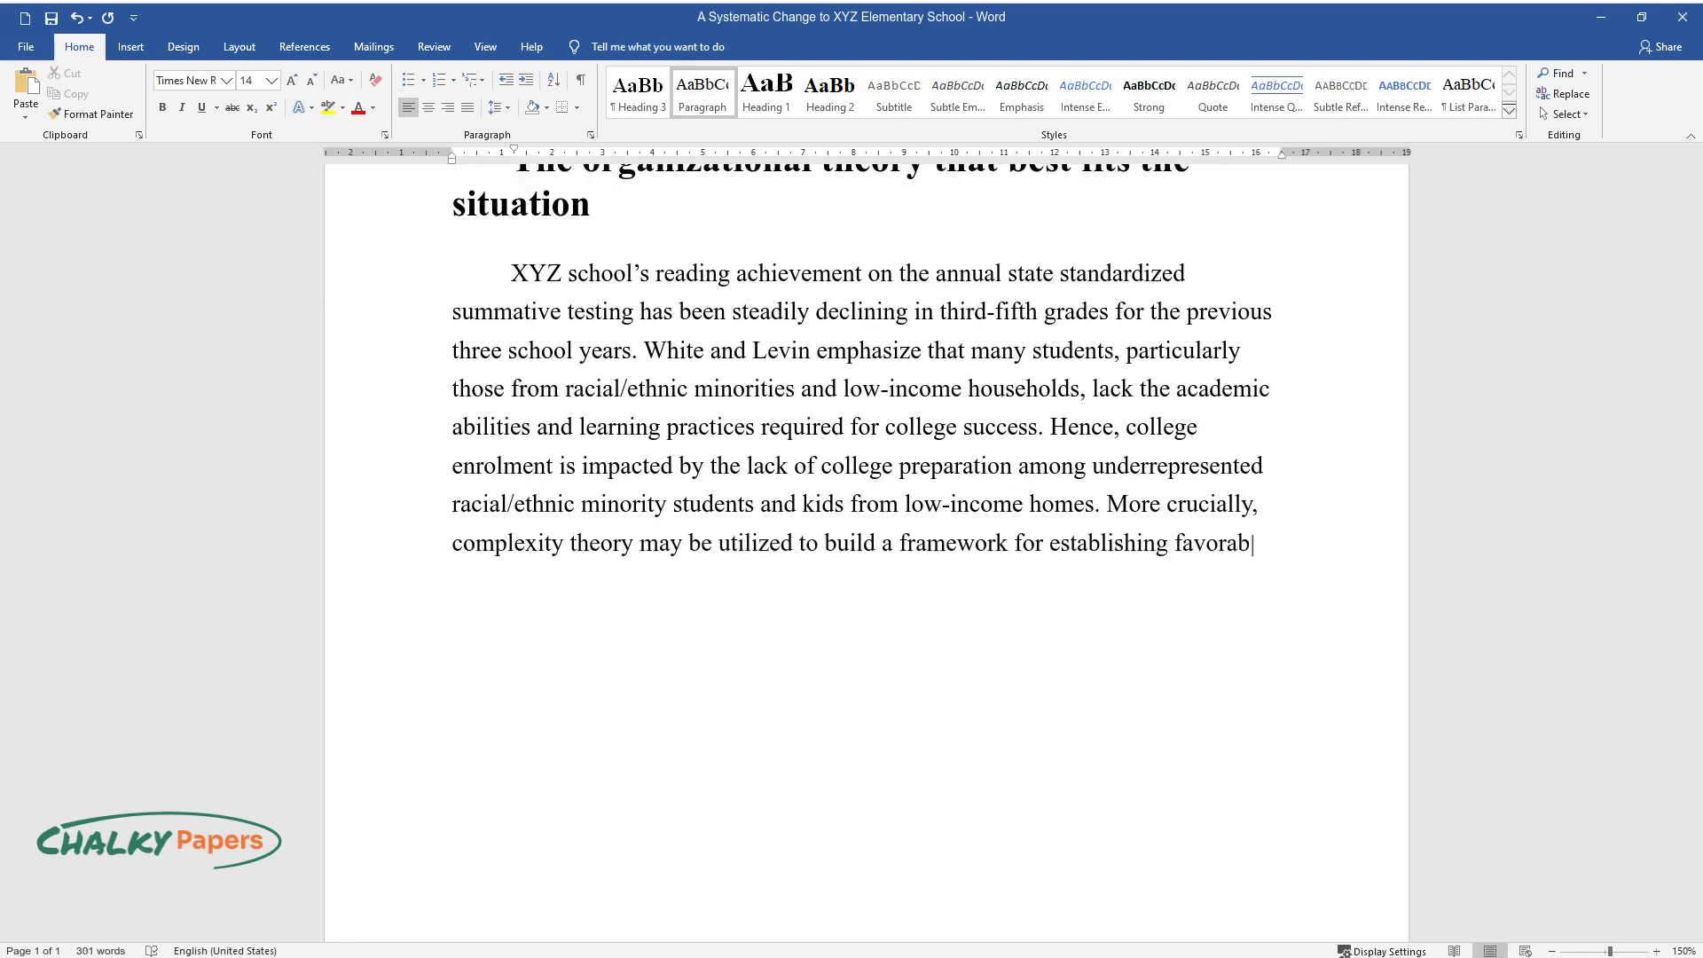
type("le conditions for educati")
type("onal cha")
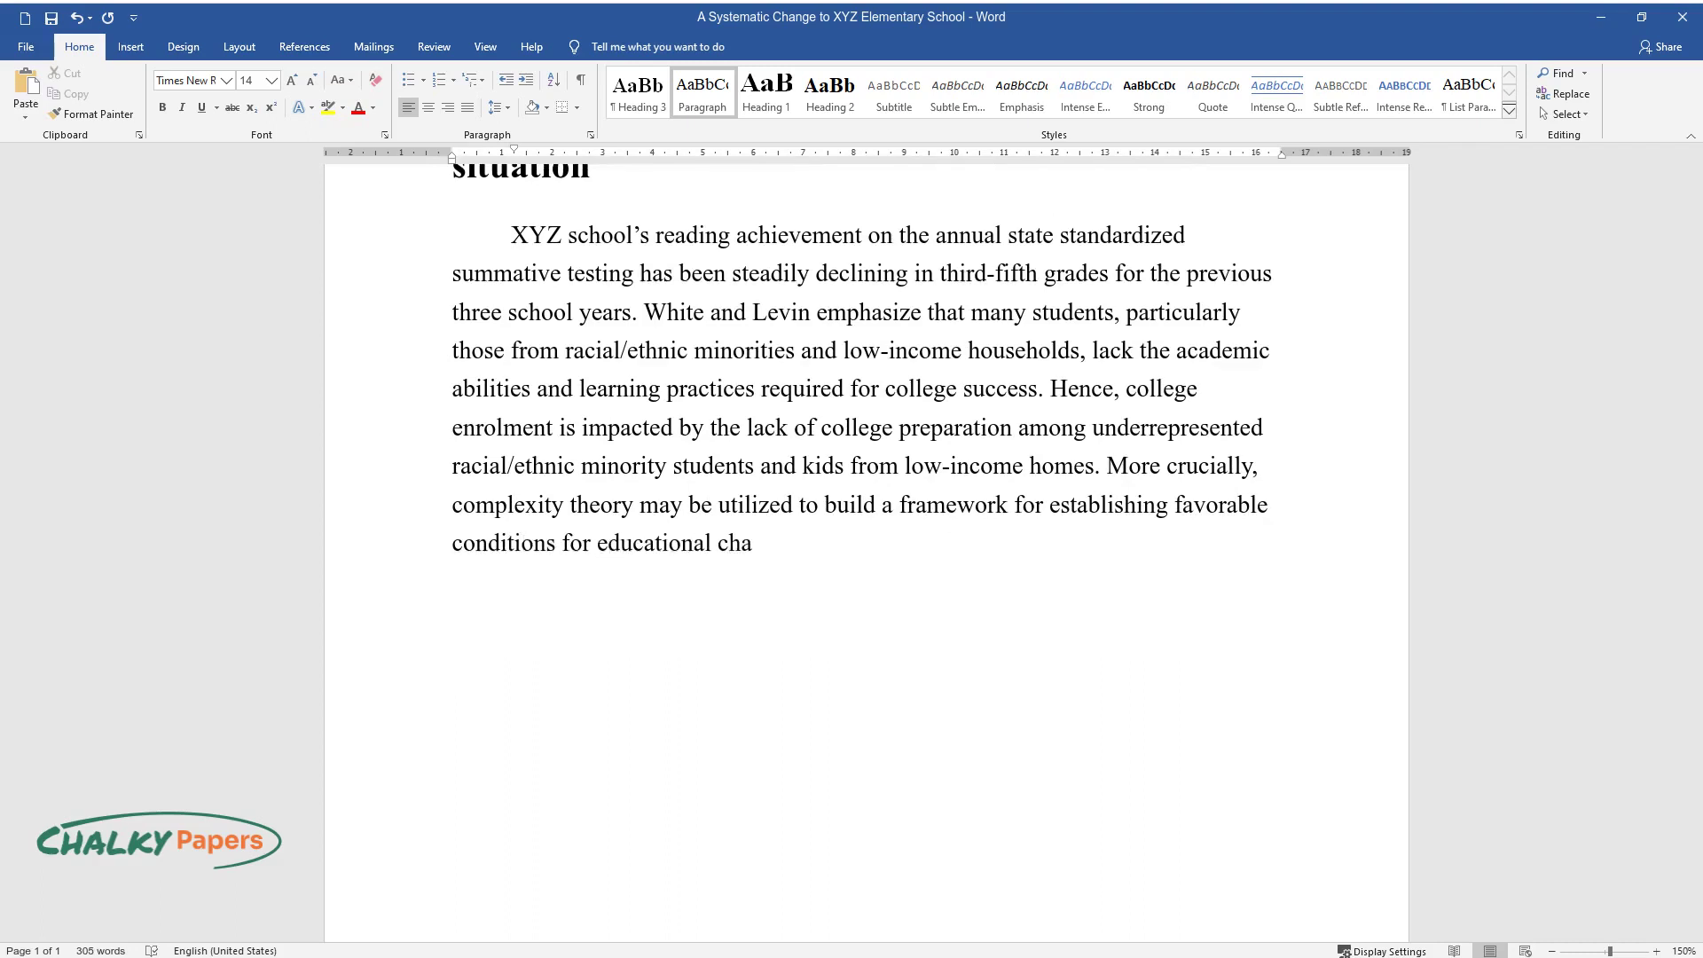
type("nge. Traditional system models sh")
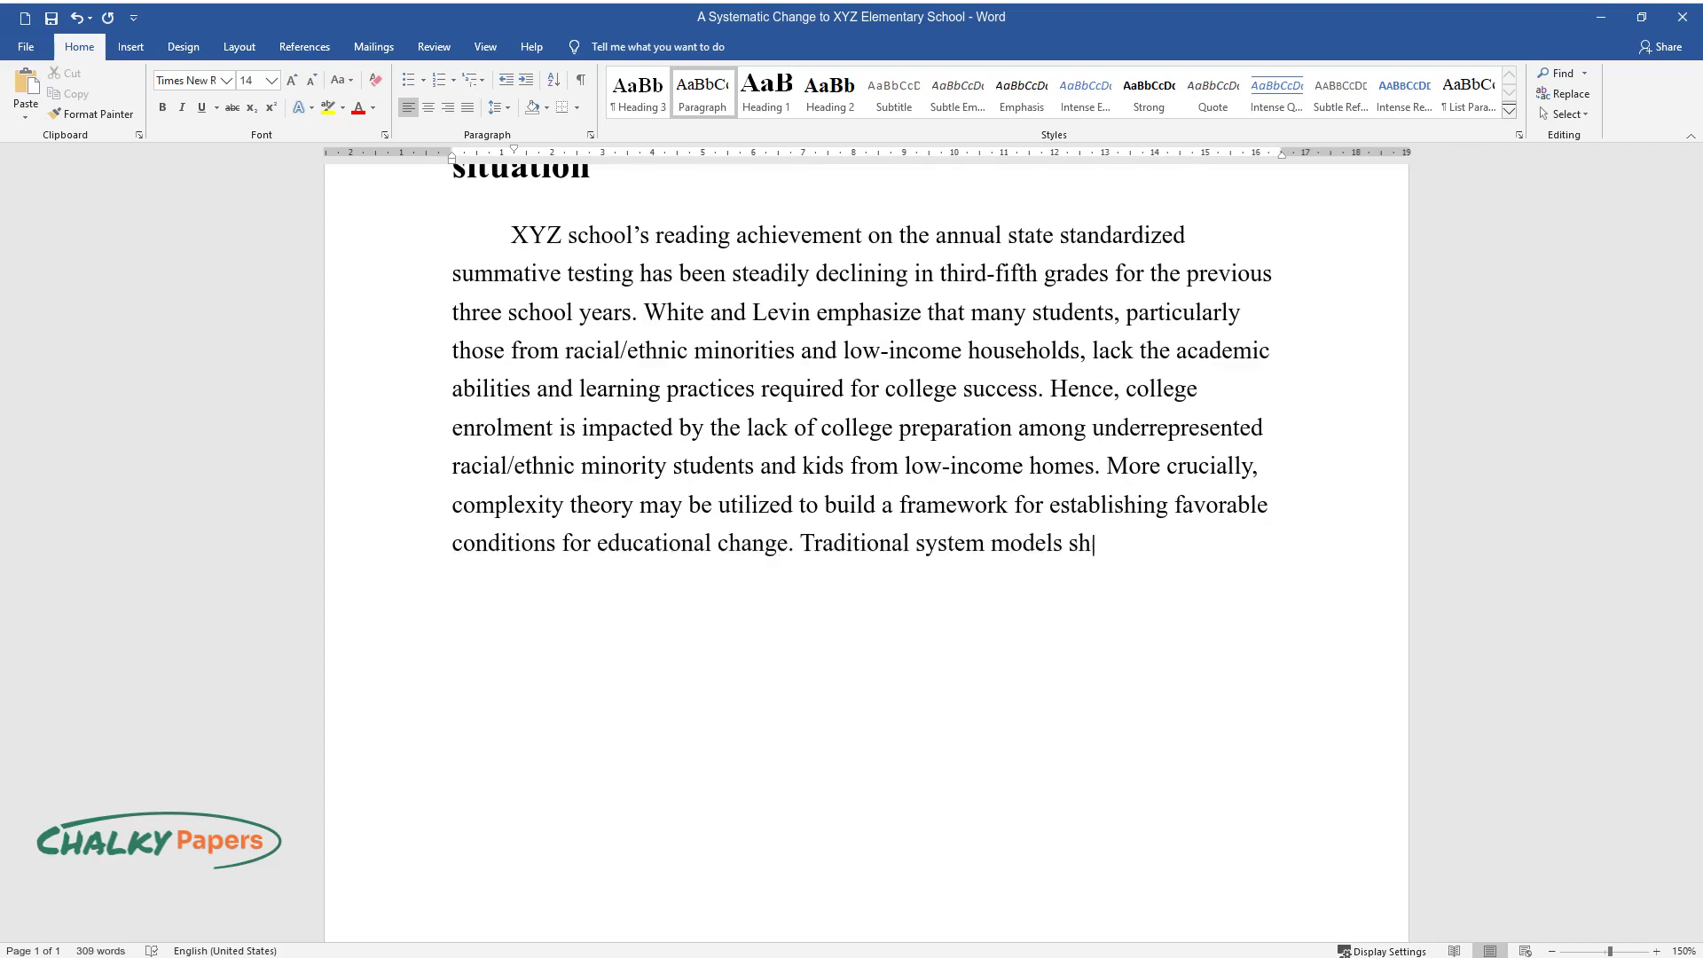
type("ould be replaced by complex adapt")
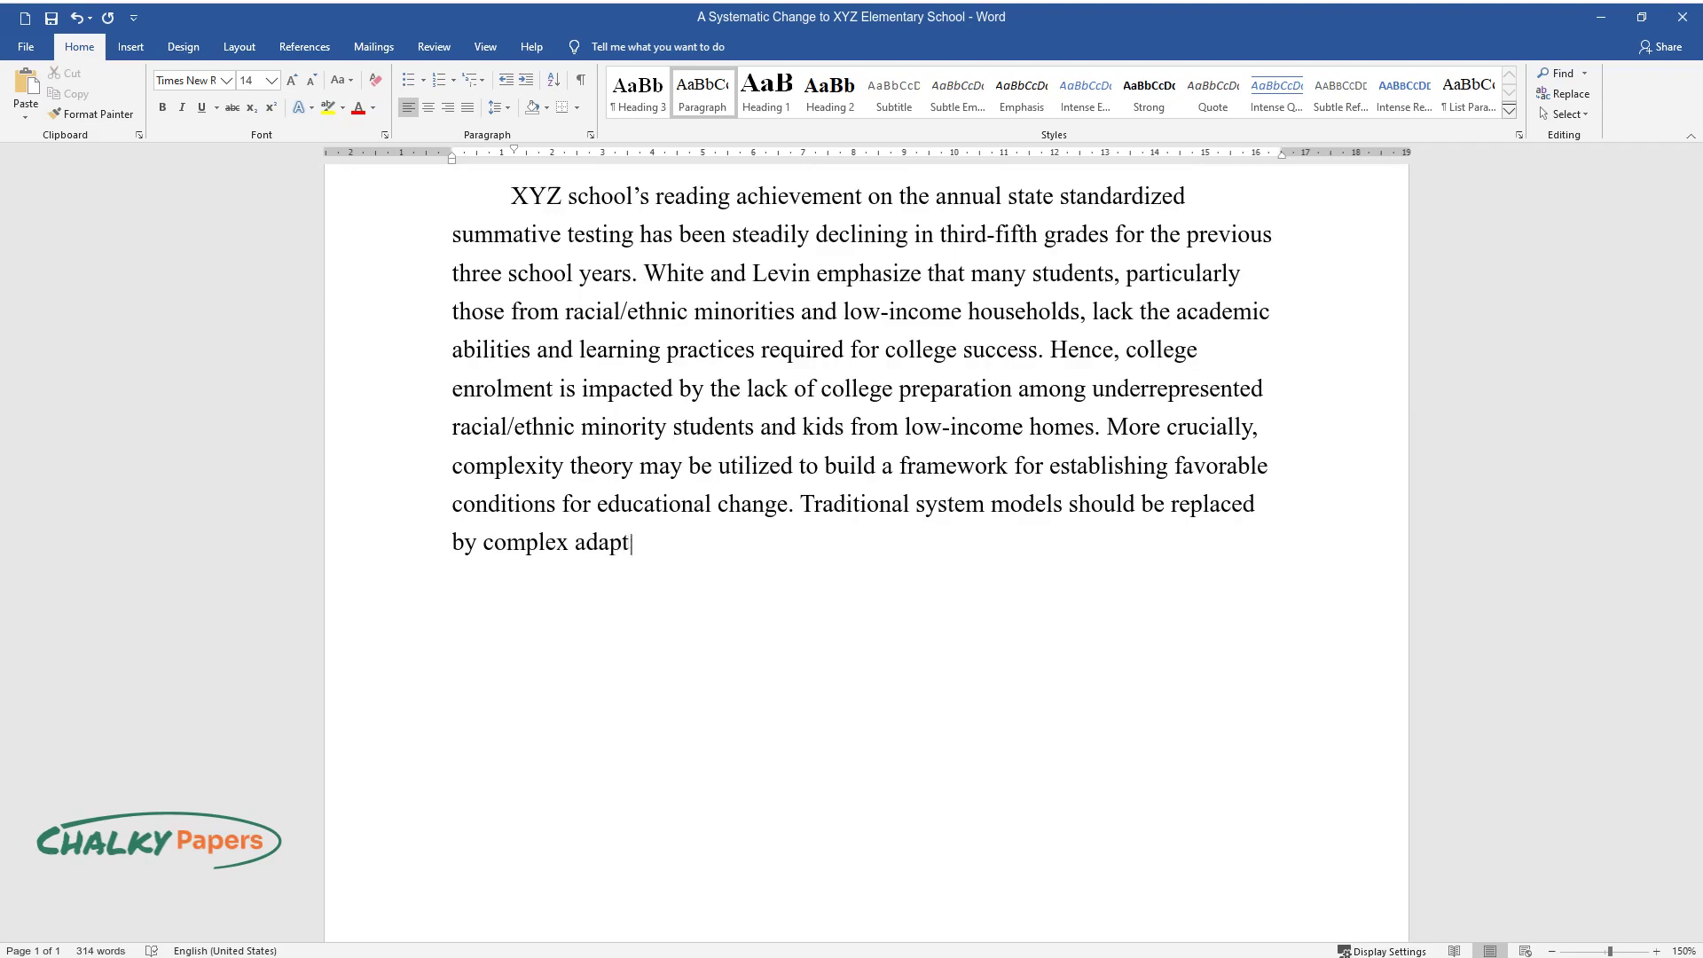
type("ive systems (CAS). Through the l")
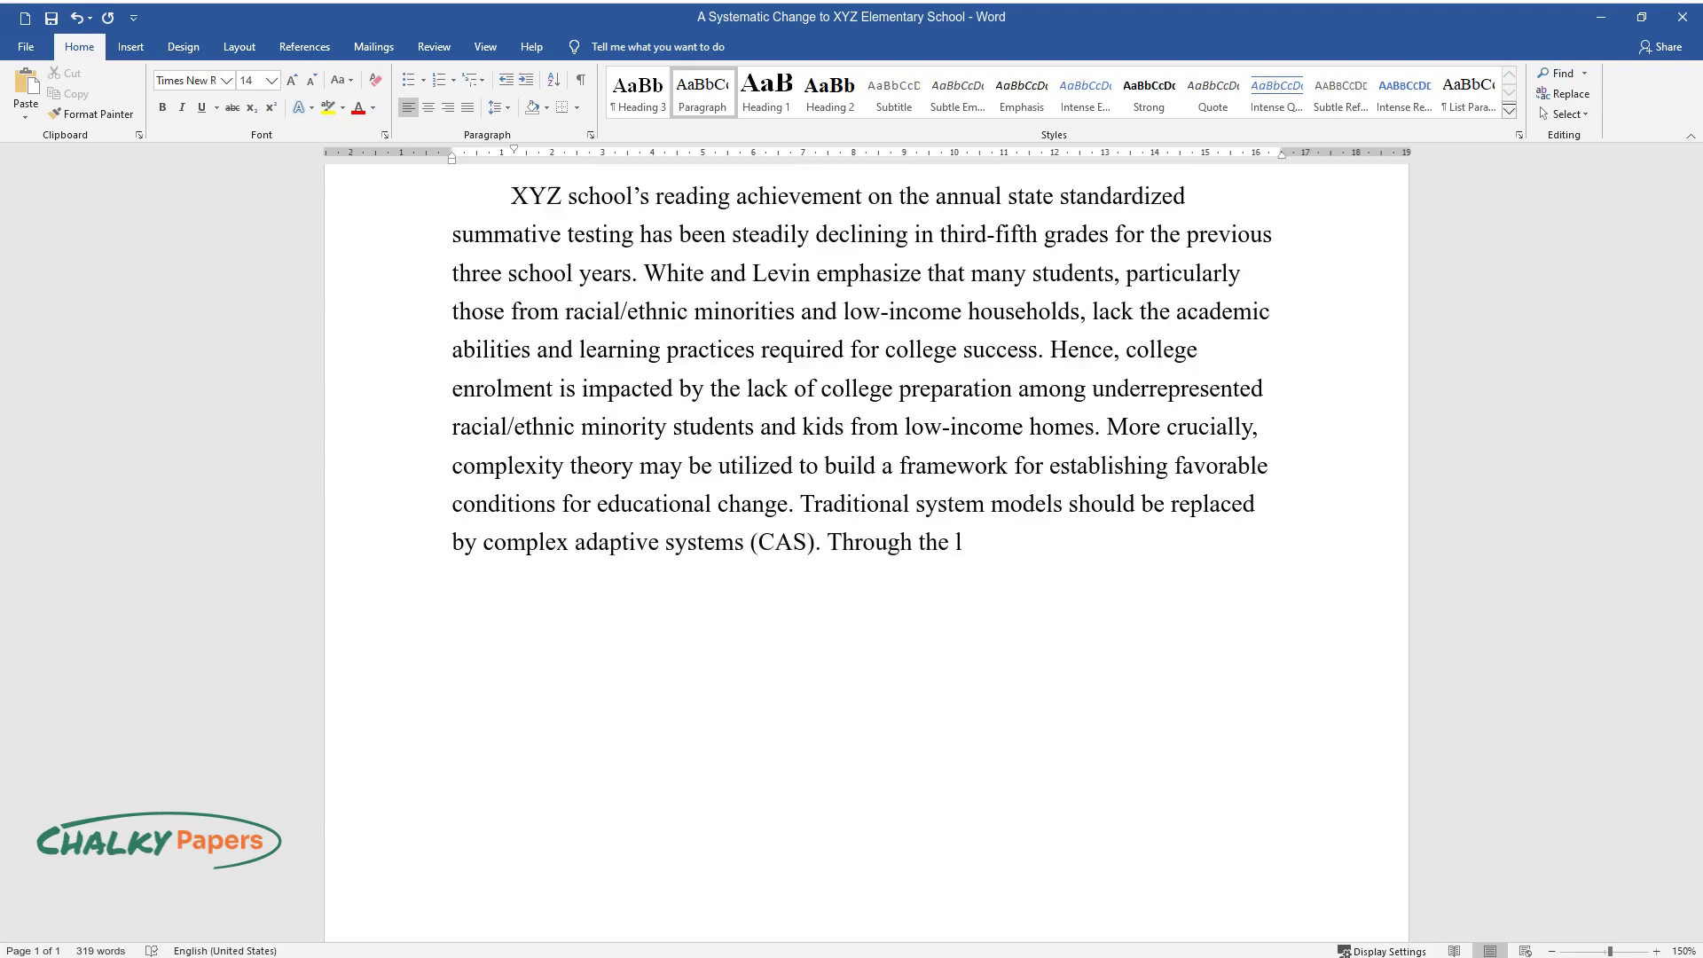
type("ocal interactions of their agents")
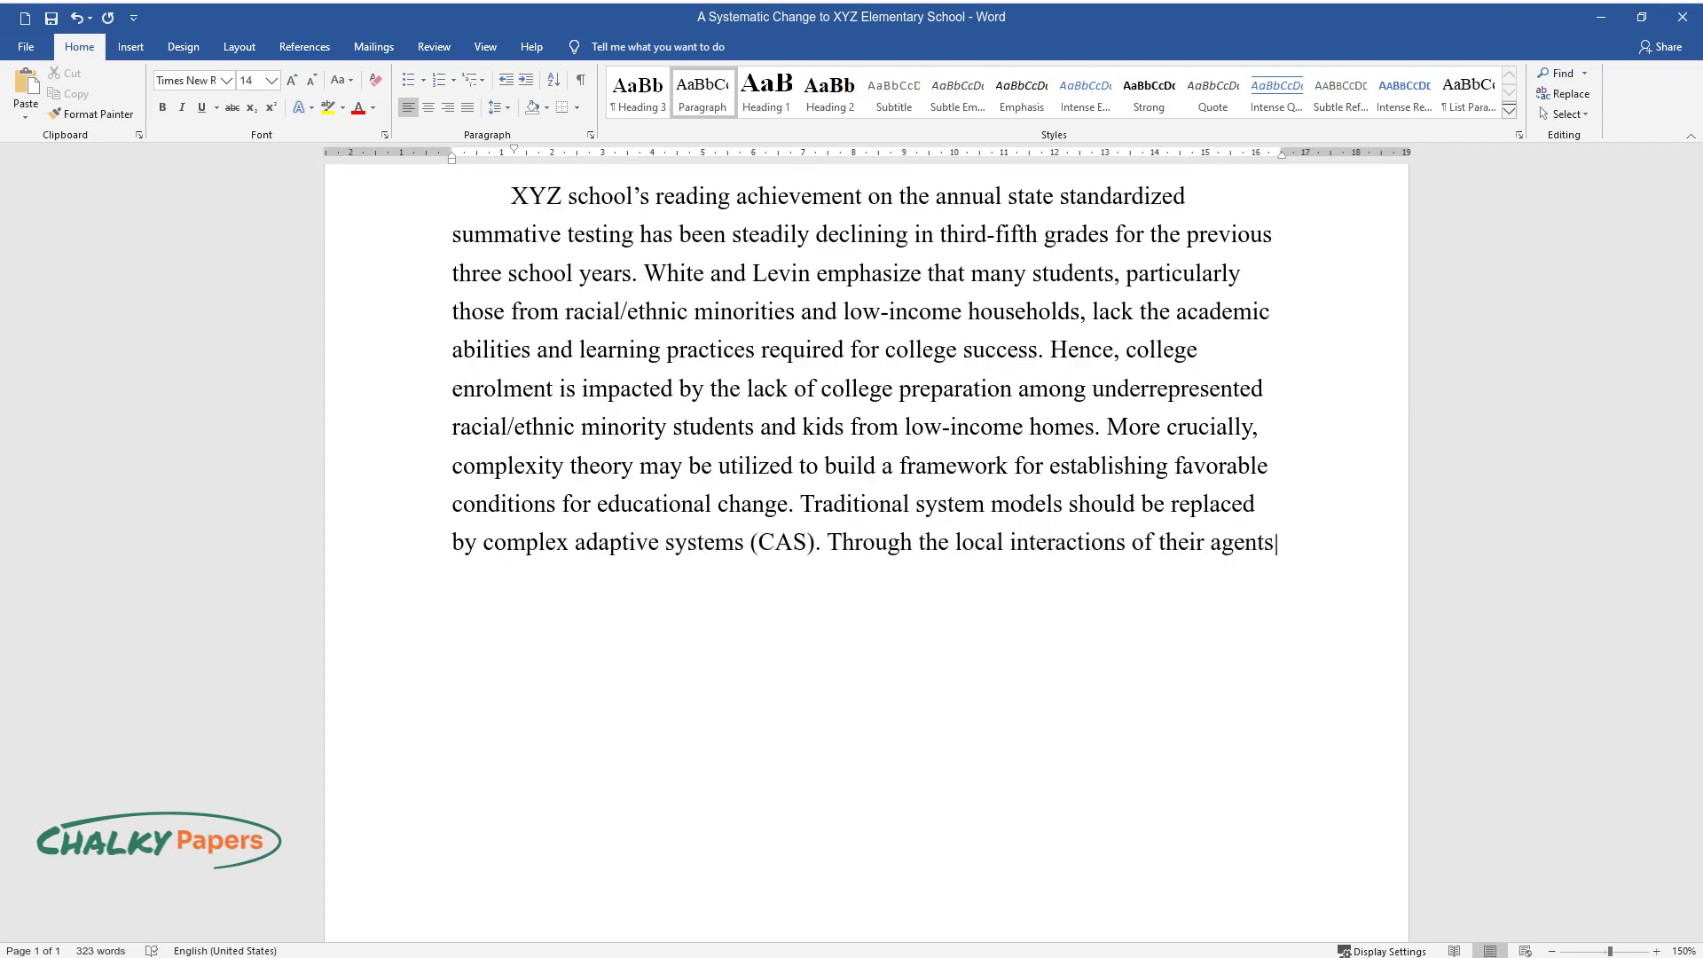
type(", CAS examines systems at")
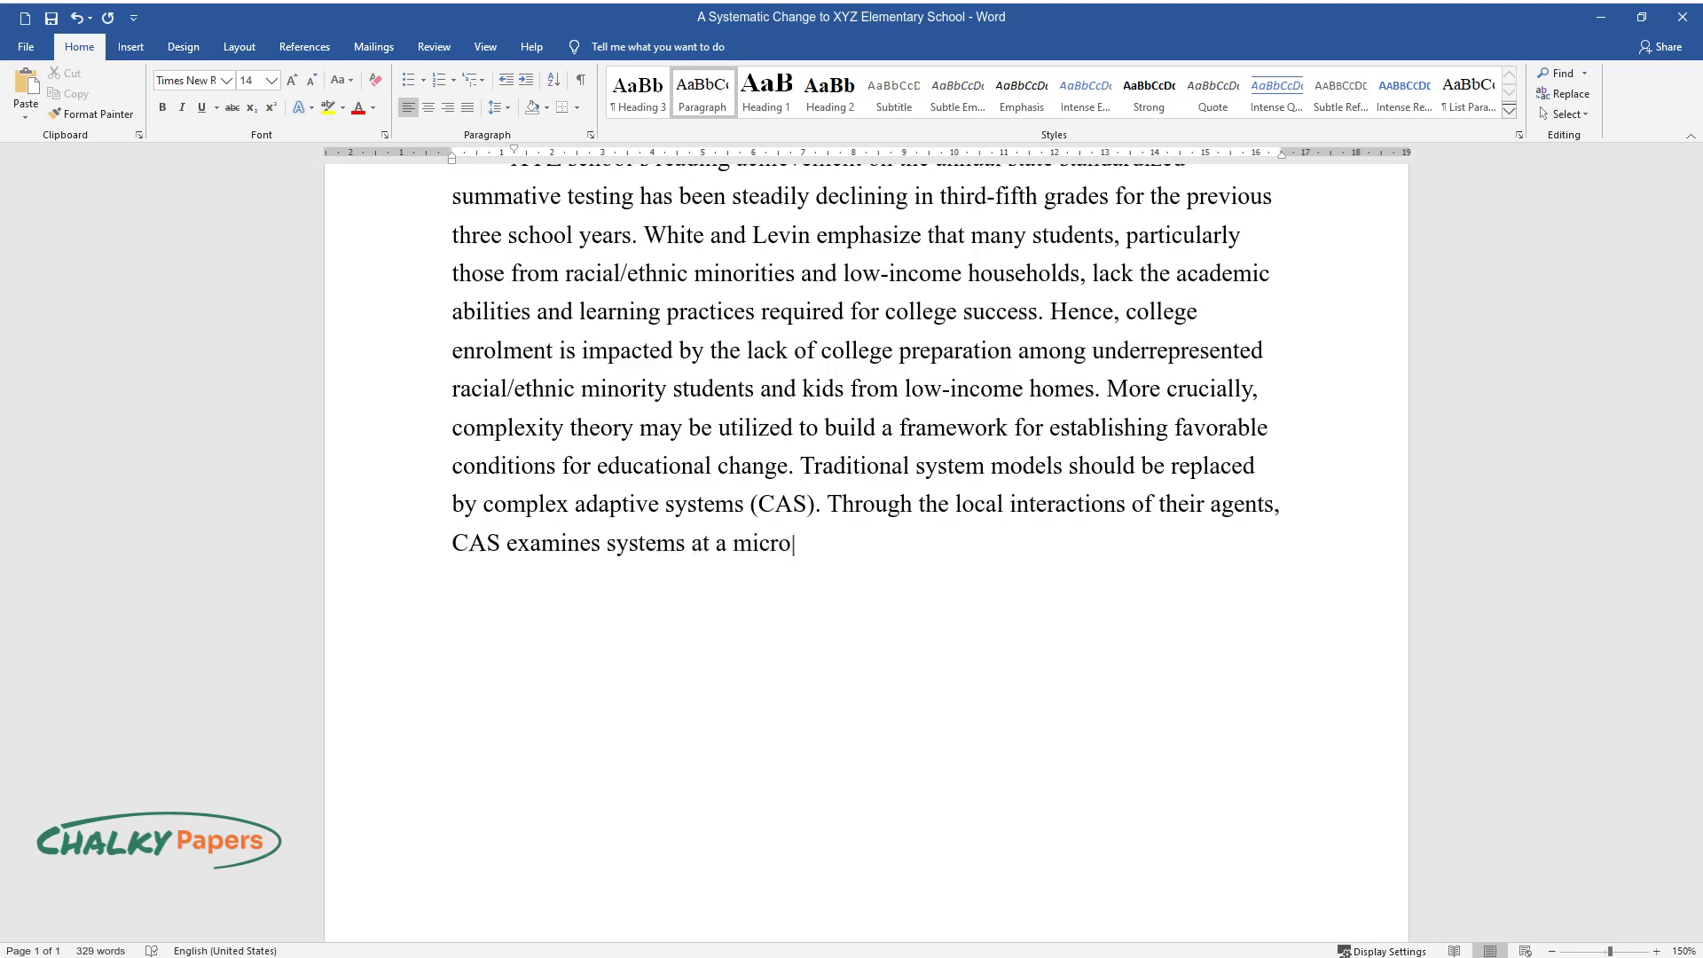
type(" a micro-level. Equilibrium must be inter")
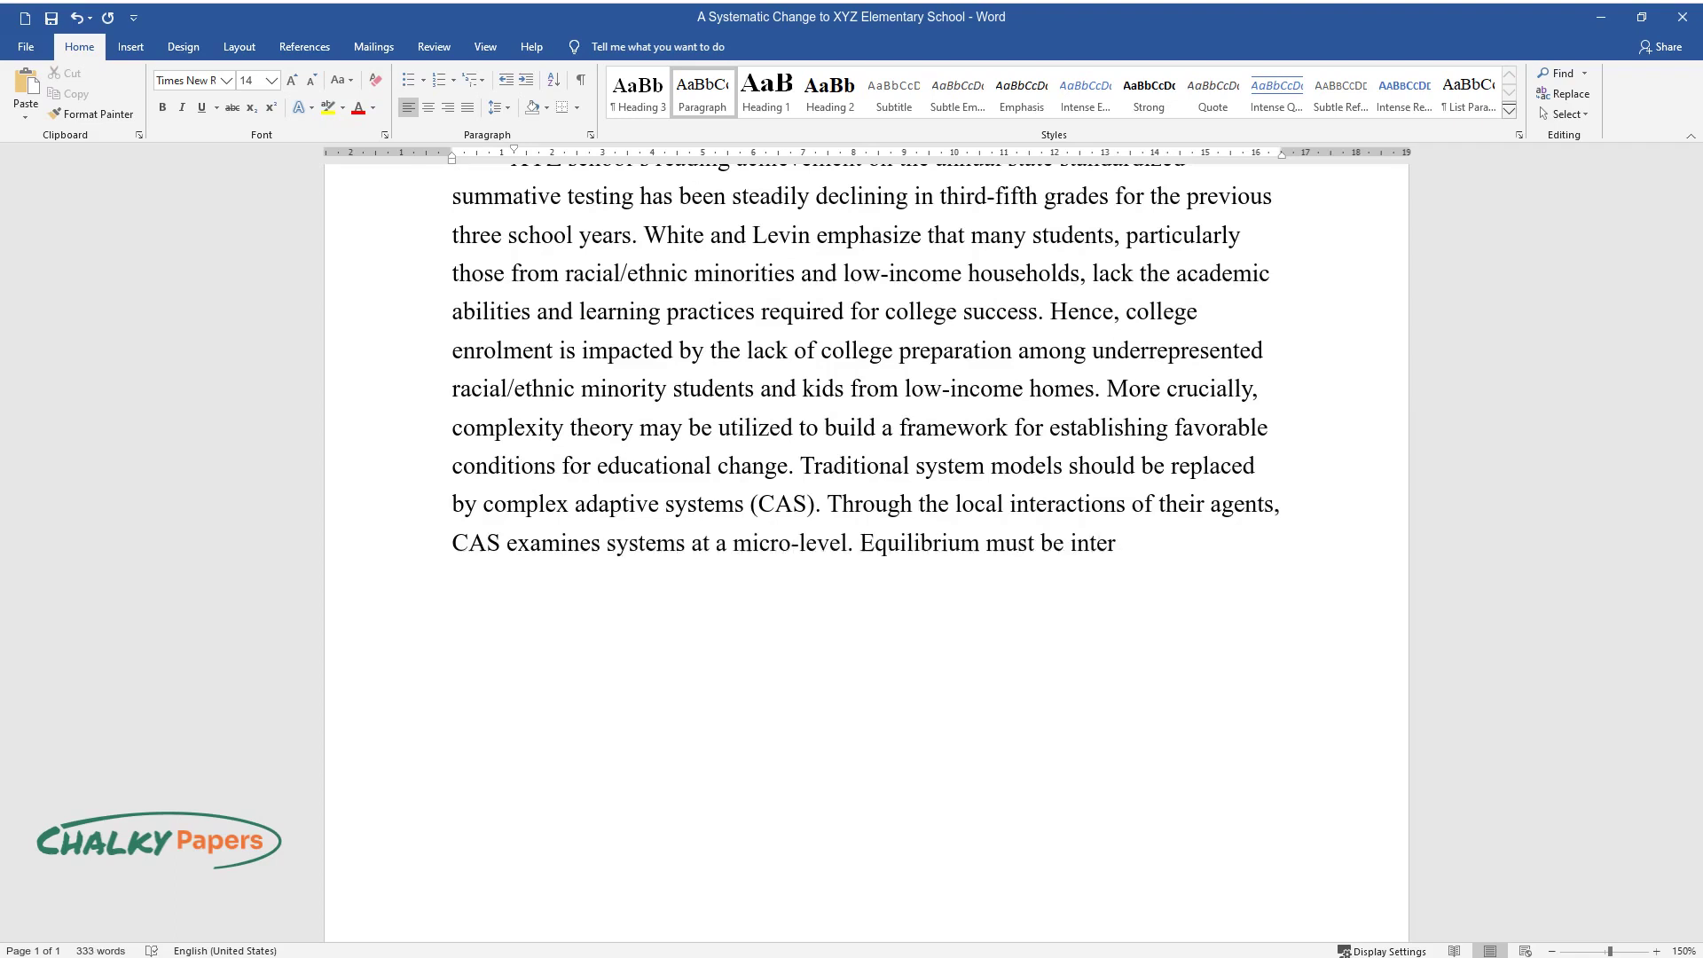
type("rupted to establish circumstances")
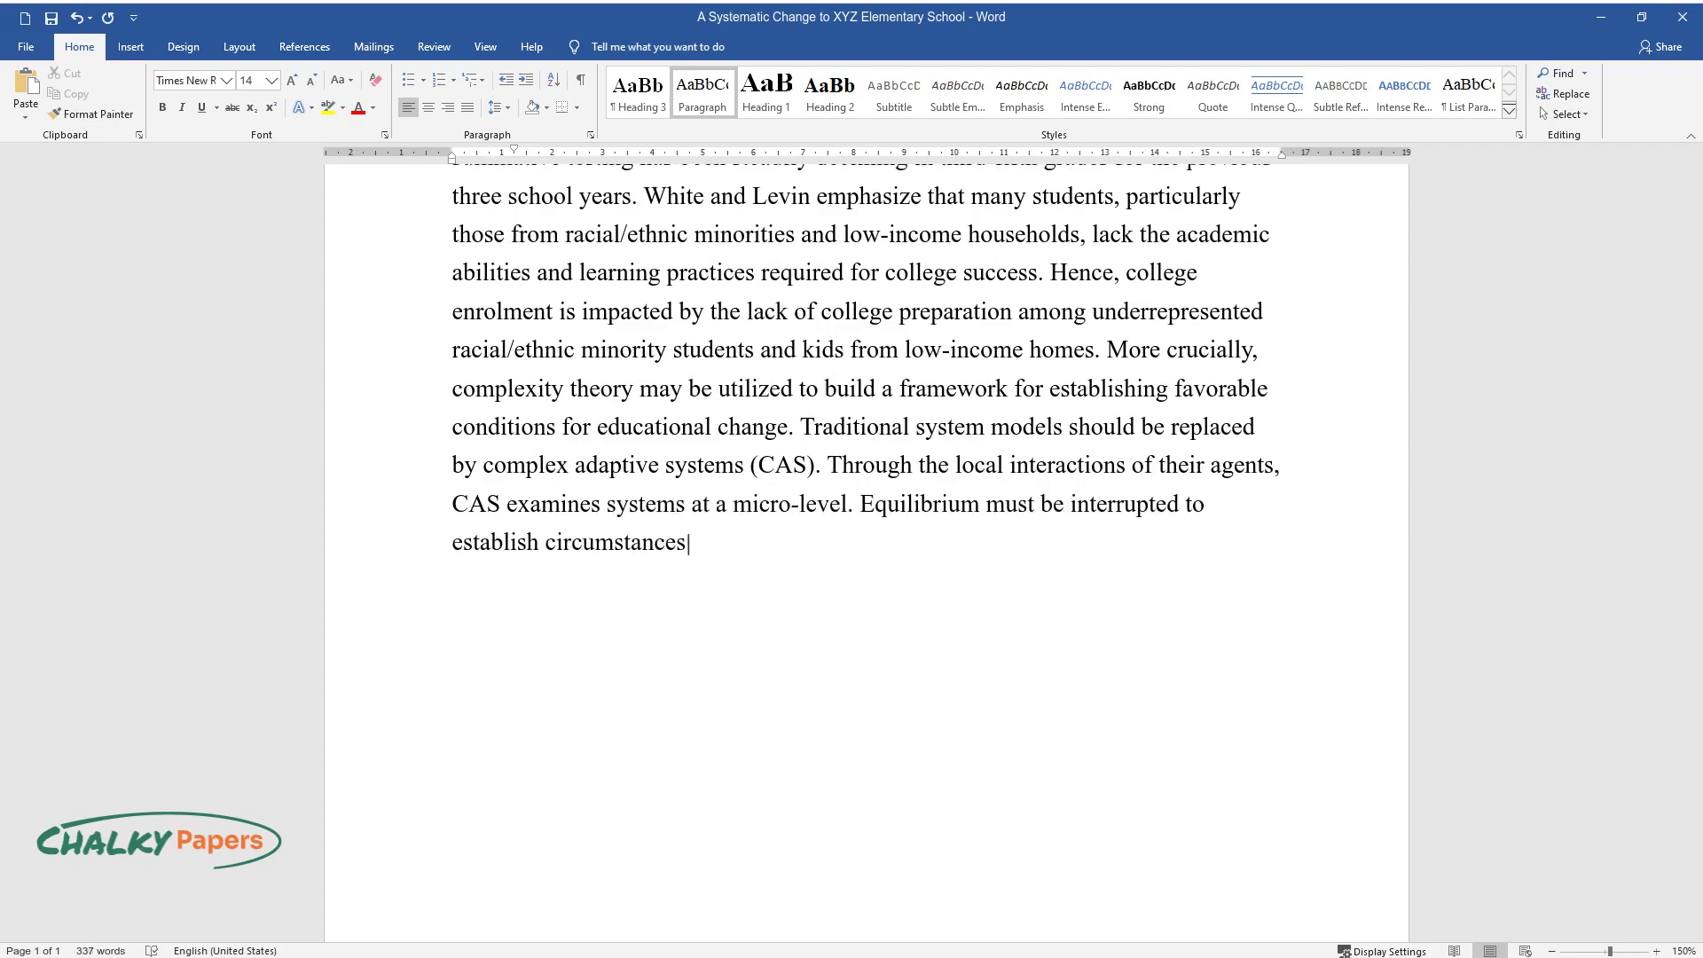
type(" for change in CAS that are stab")
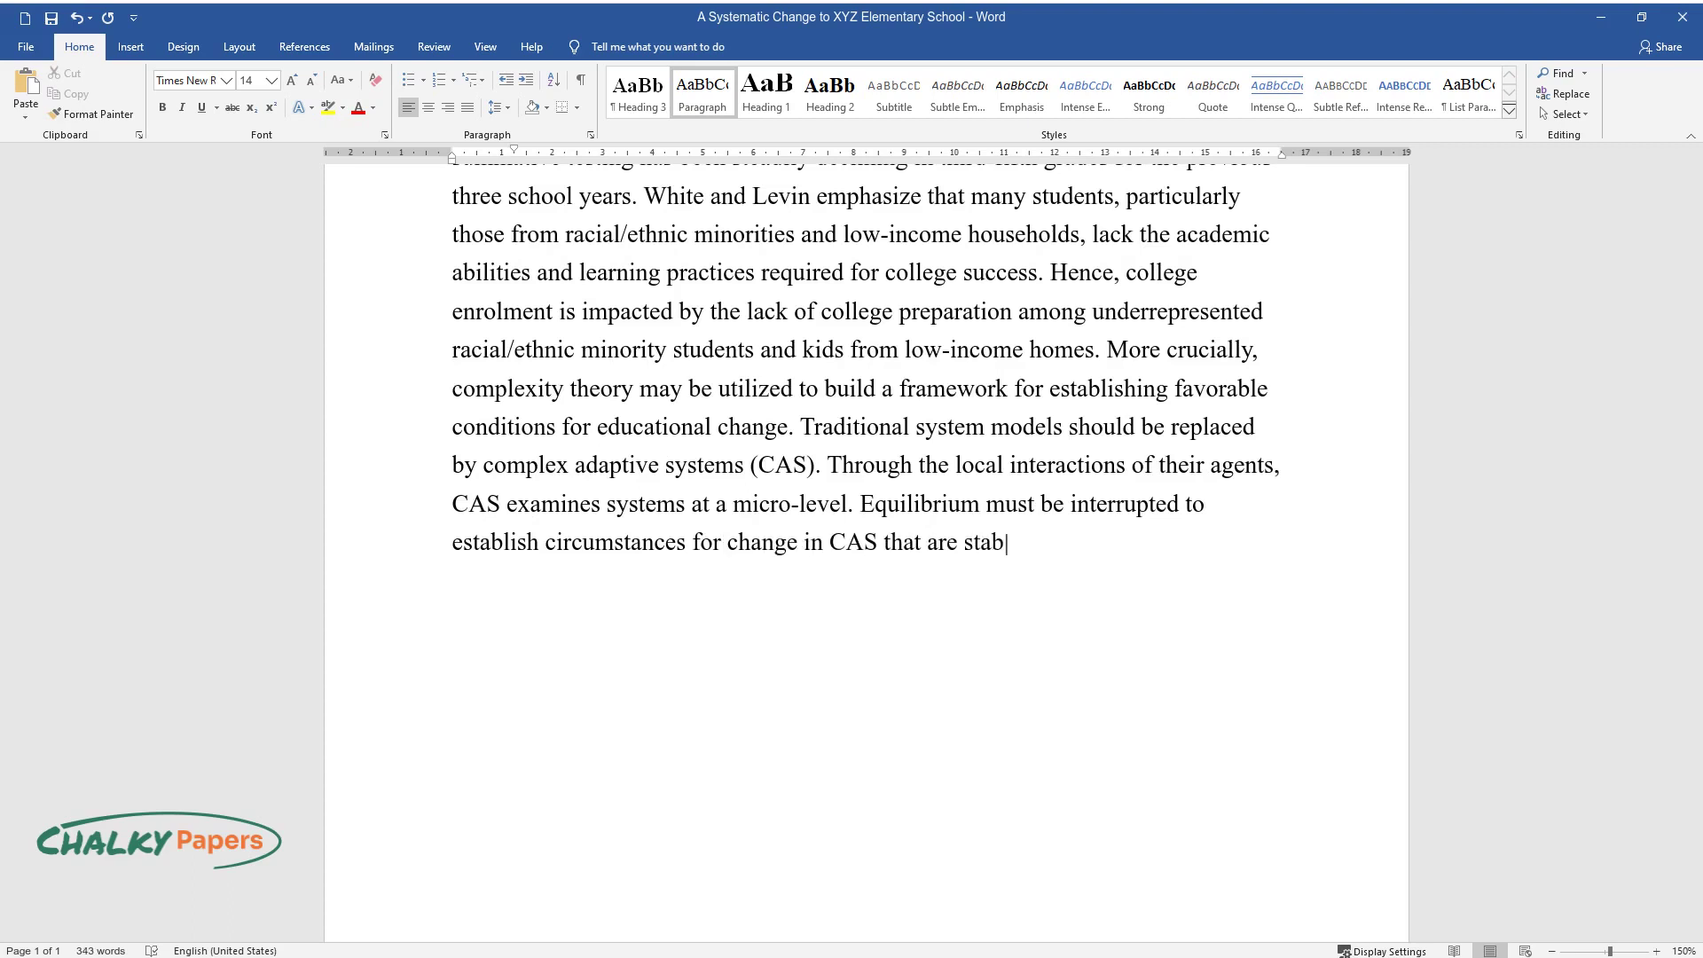
type("le. Therefore, injecting disturbances int")
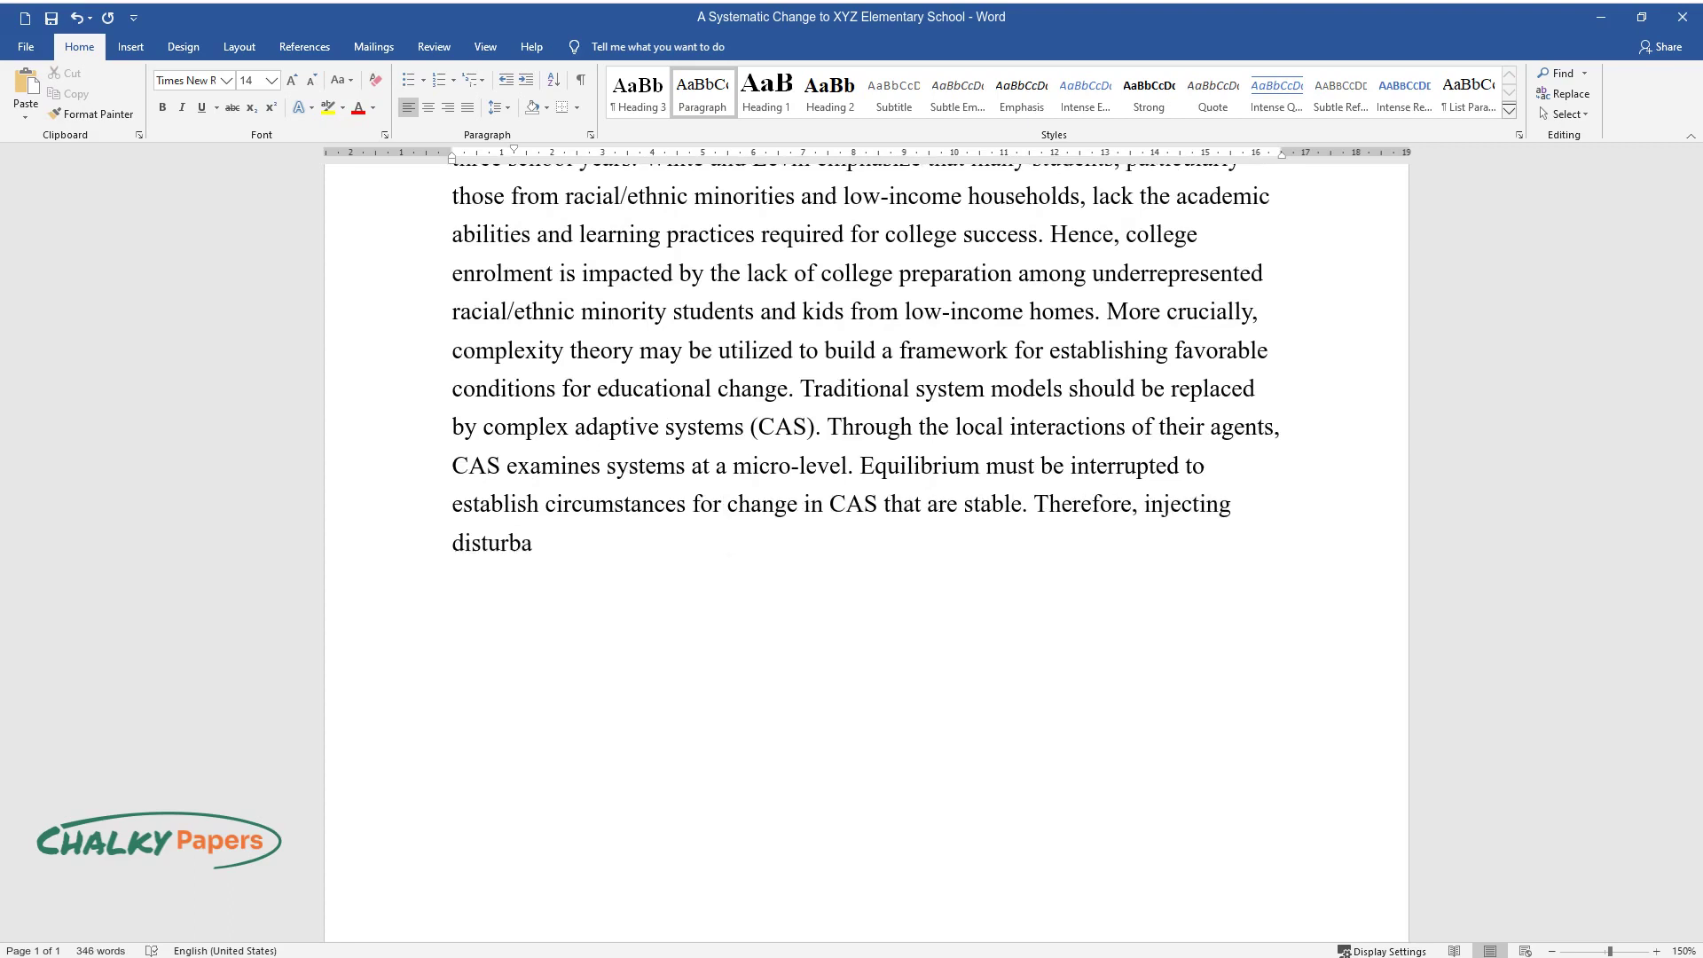
type("o a system that pushes a ")
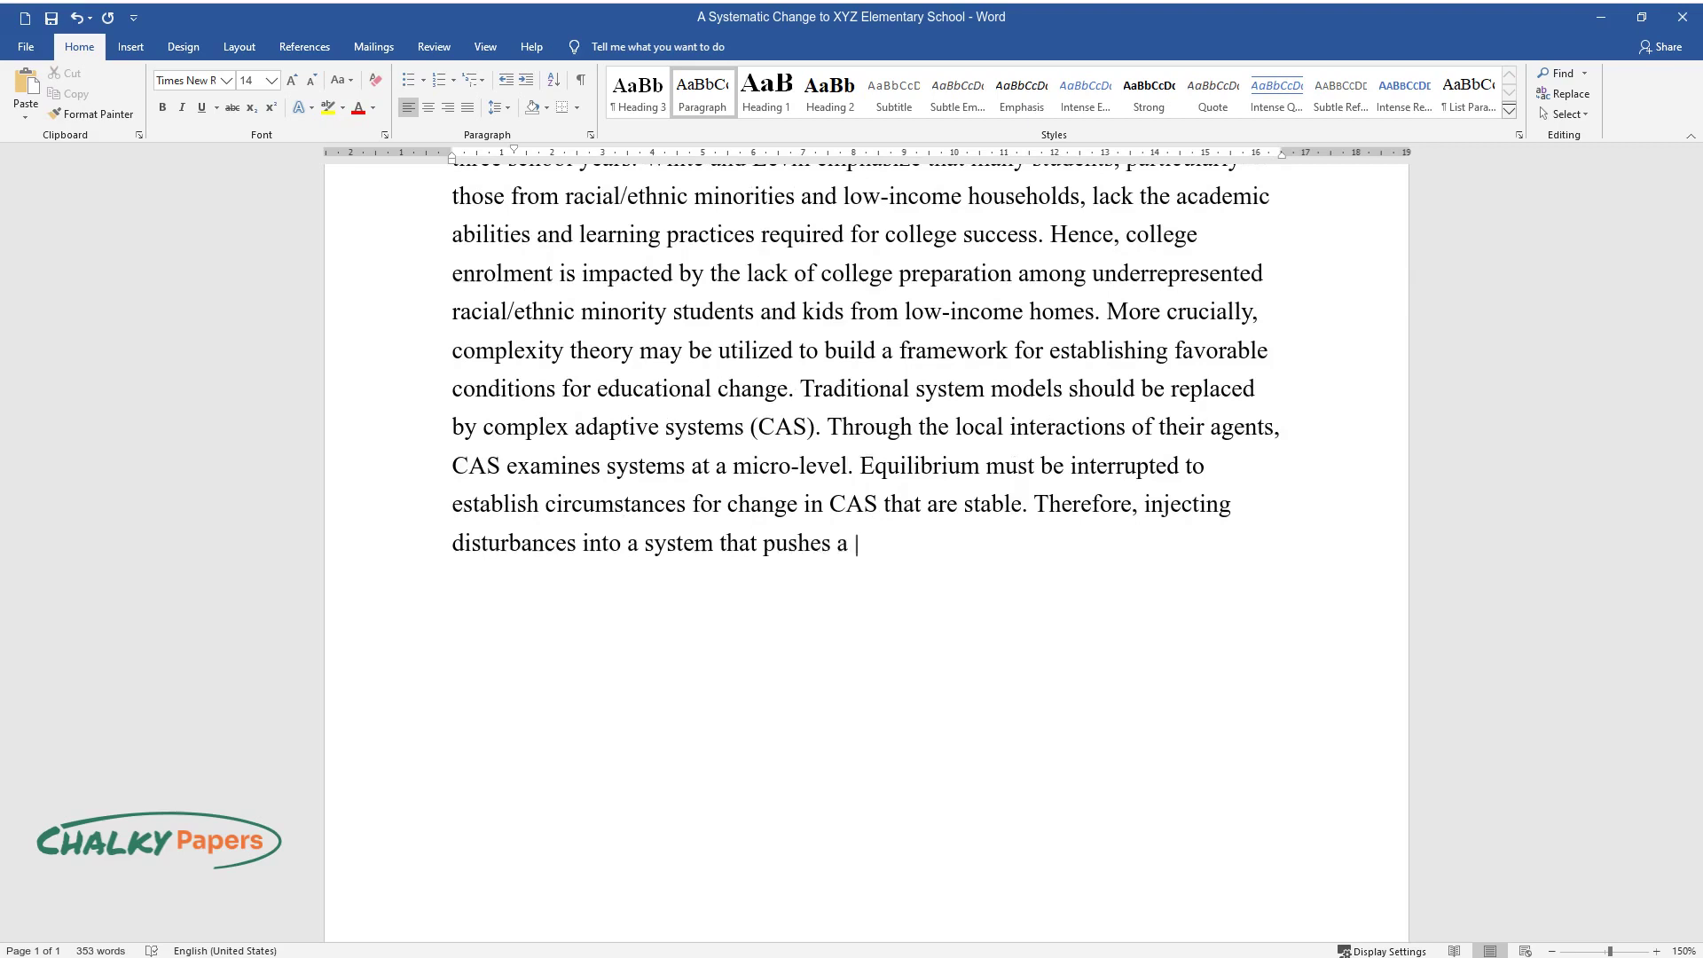
type("stable system out of equilibrium can create a new system ")
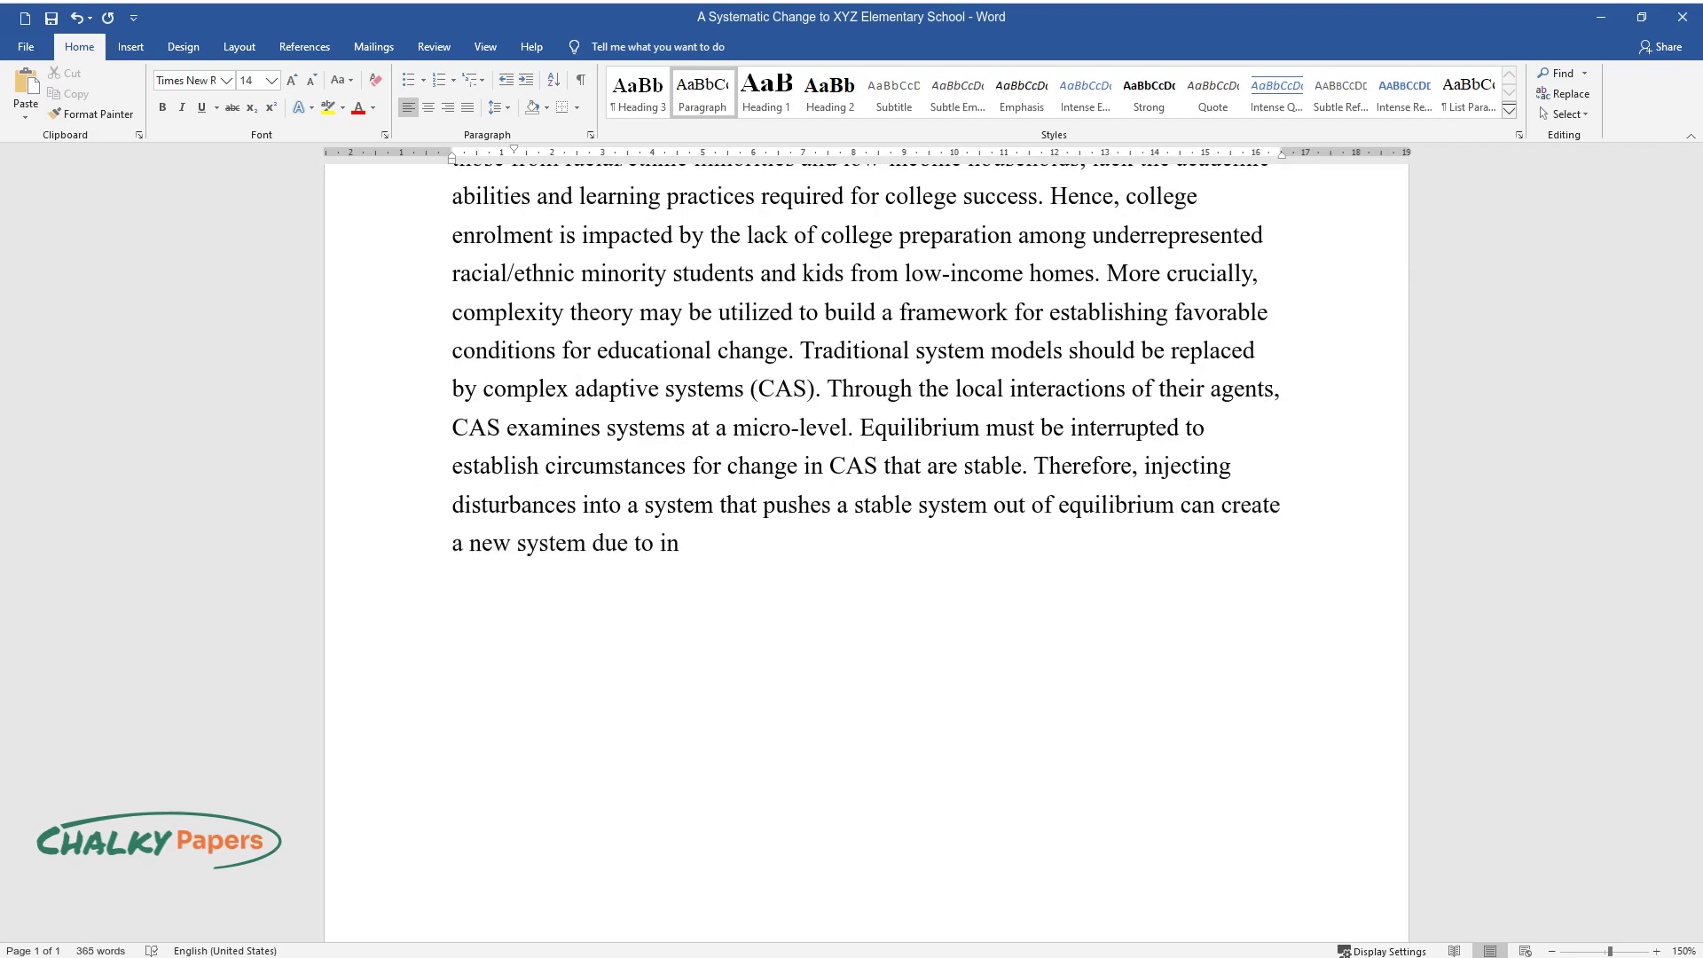
type("due to interactions between its constitue")
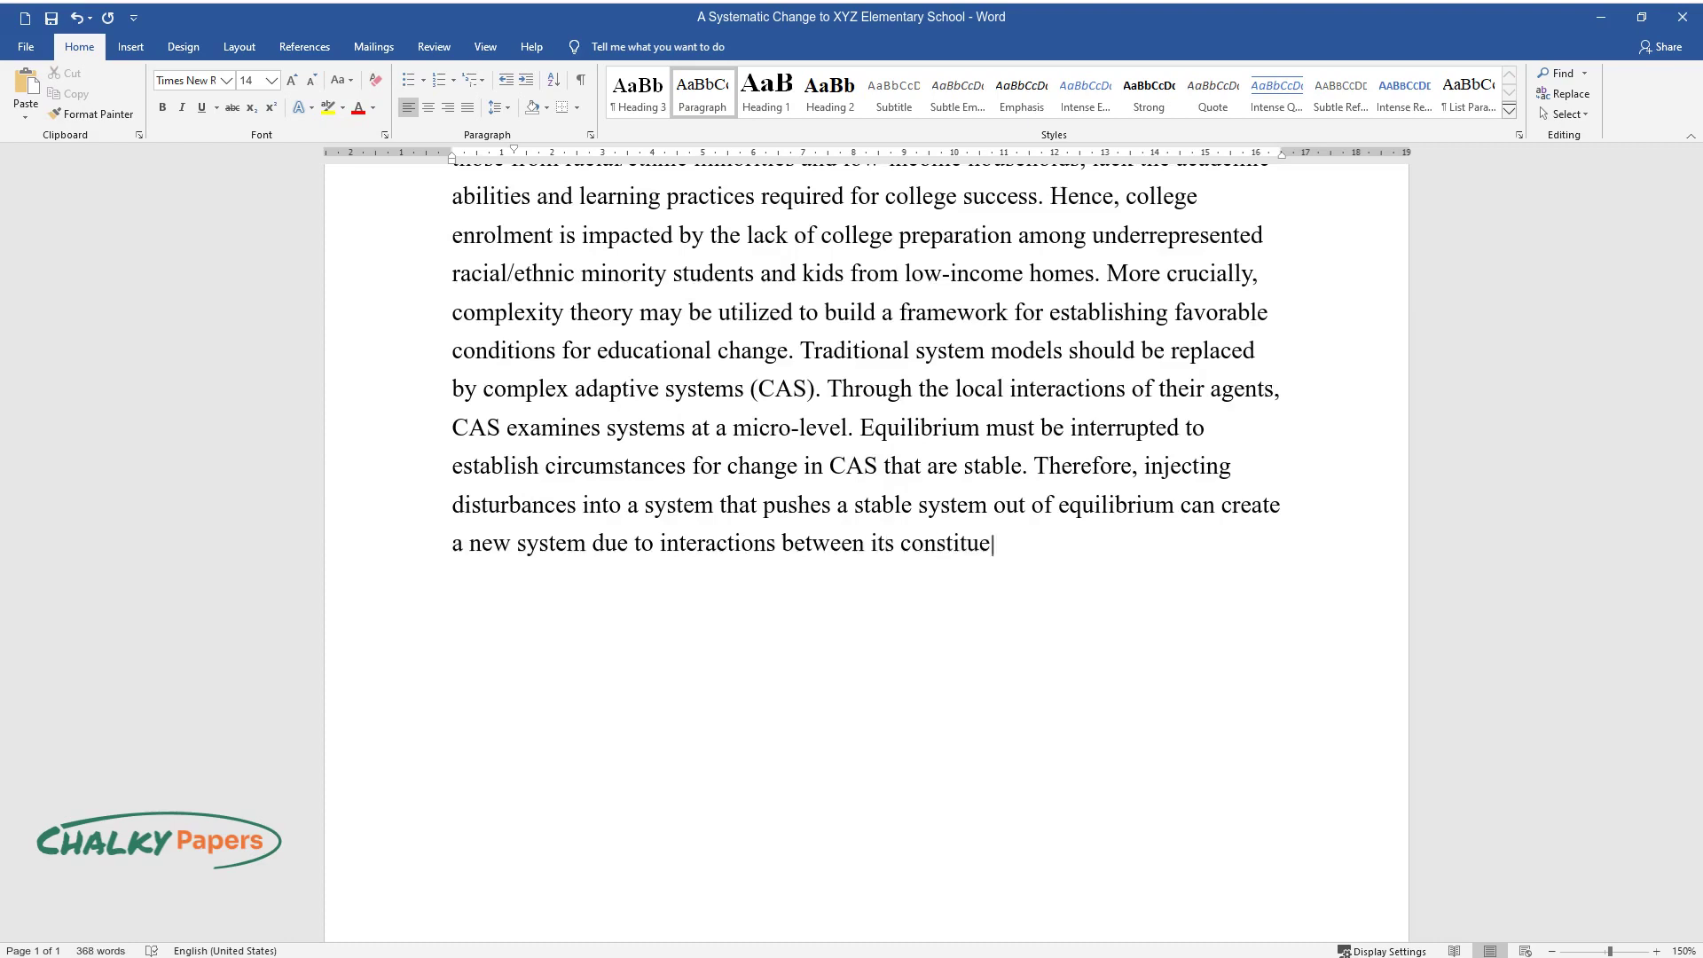
type("nt parts.")
key("Return")
Step: Write the paragraph from 'The fact that all CAS are self-organizing systems…' through feedback loops and social networks
type("T")
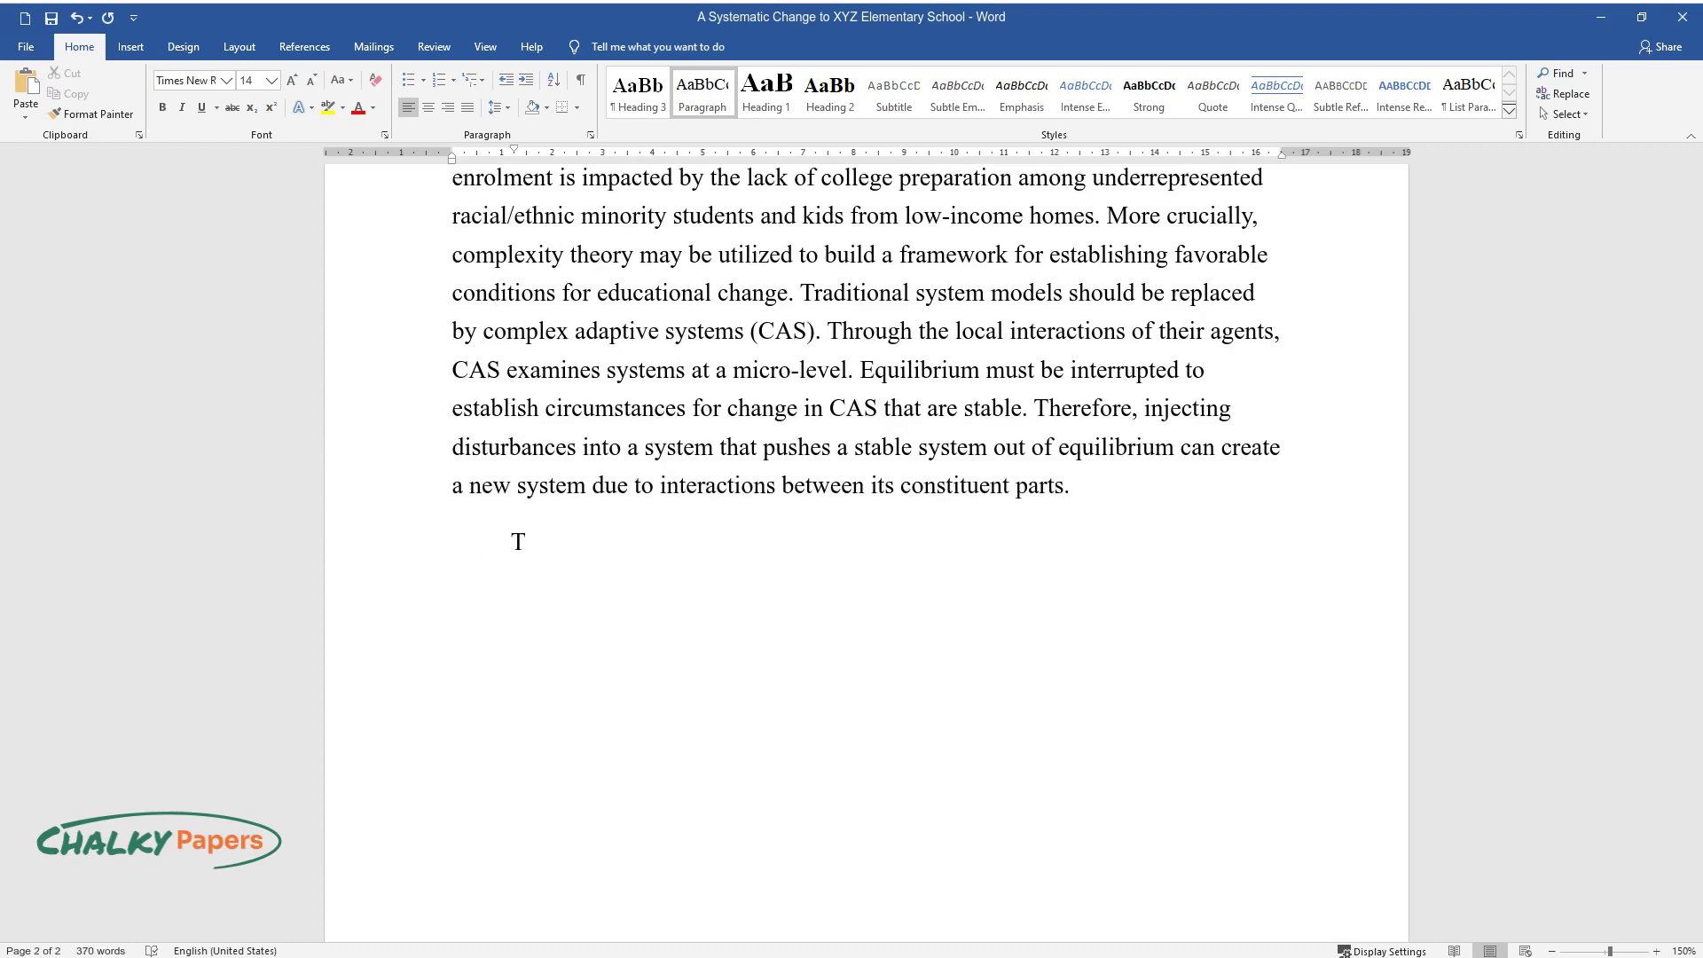
type("he fact that all CAS are self-org")
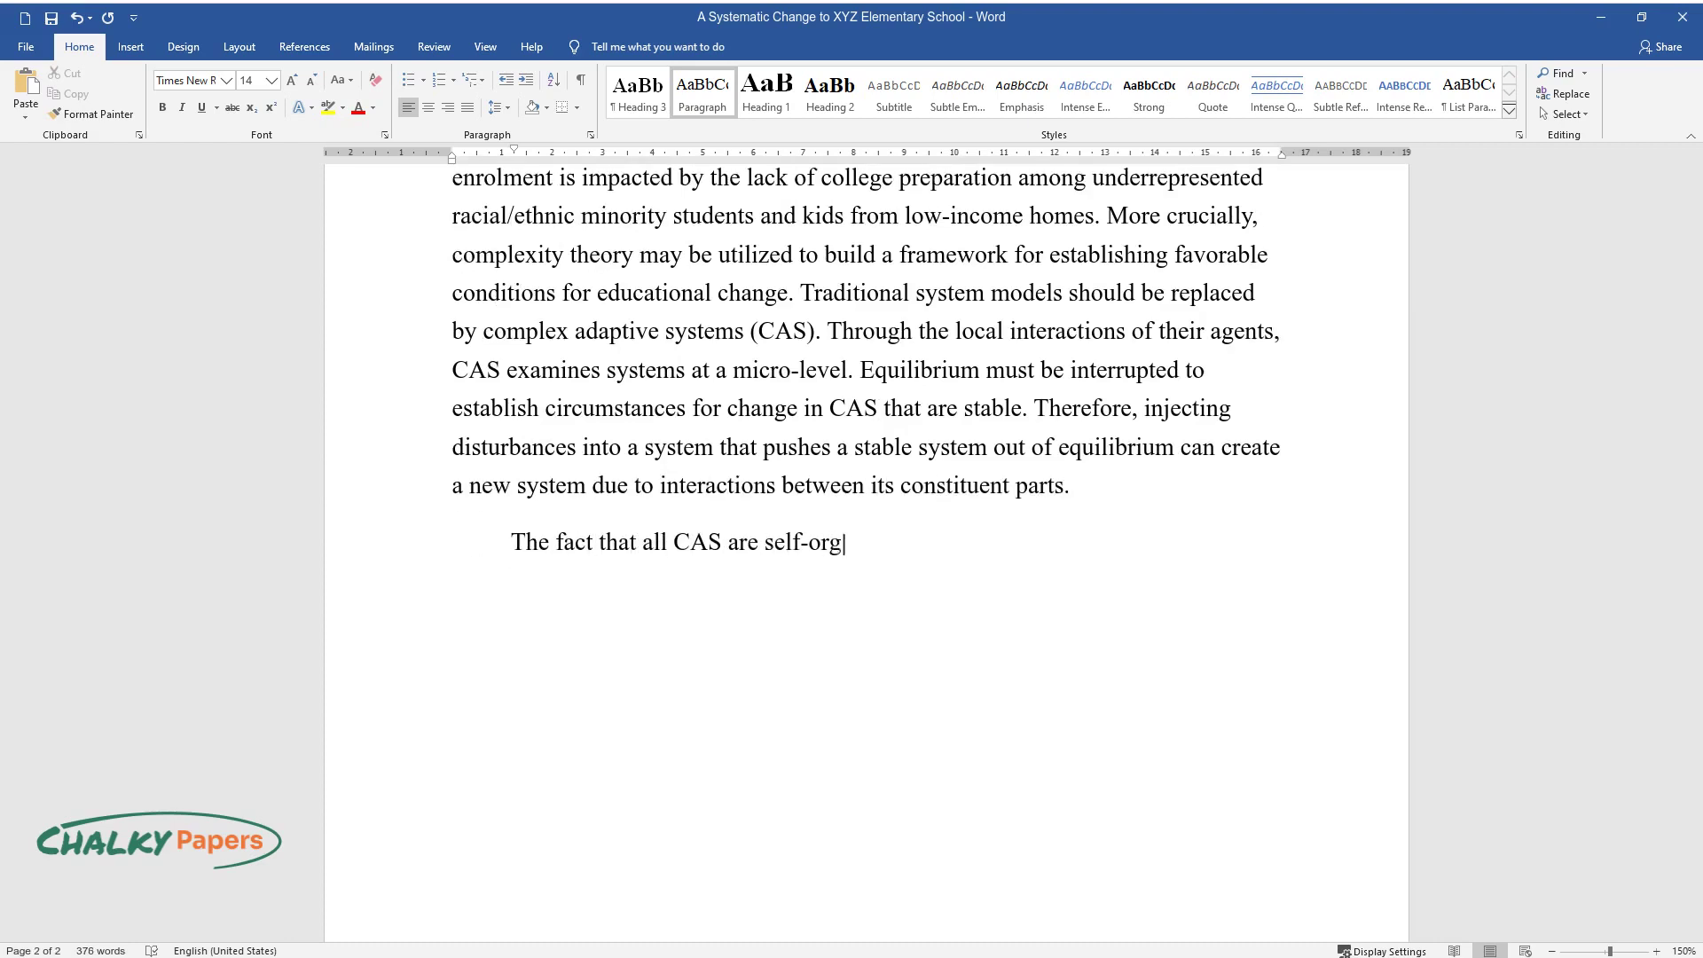
type("anizing systems is a significant")
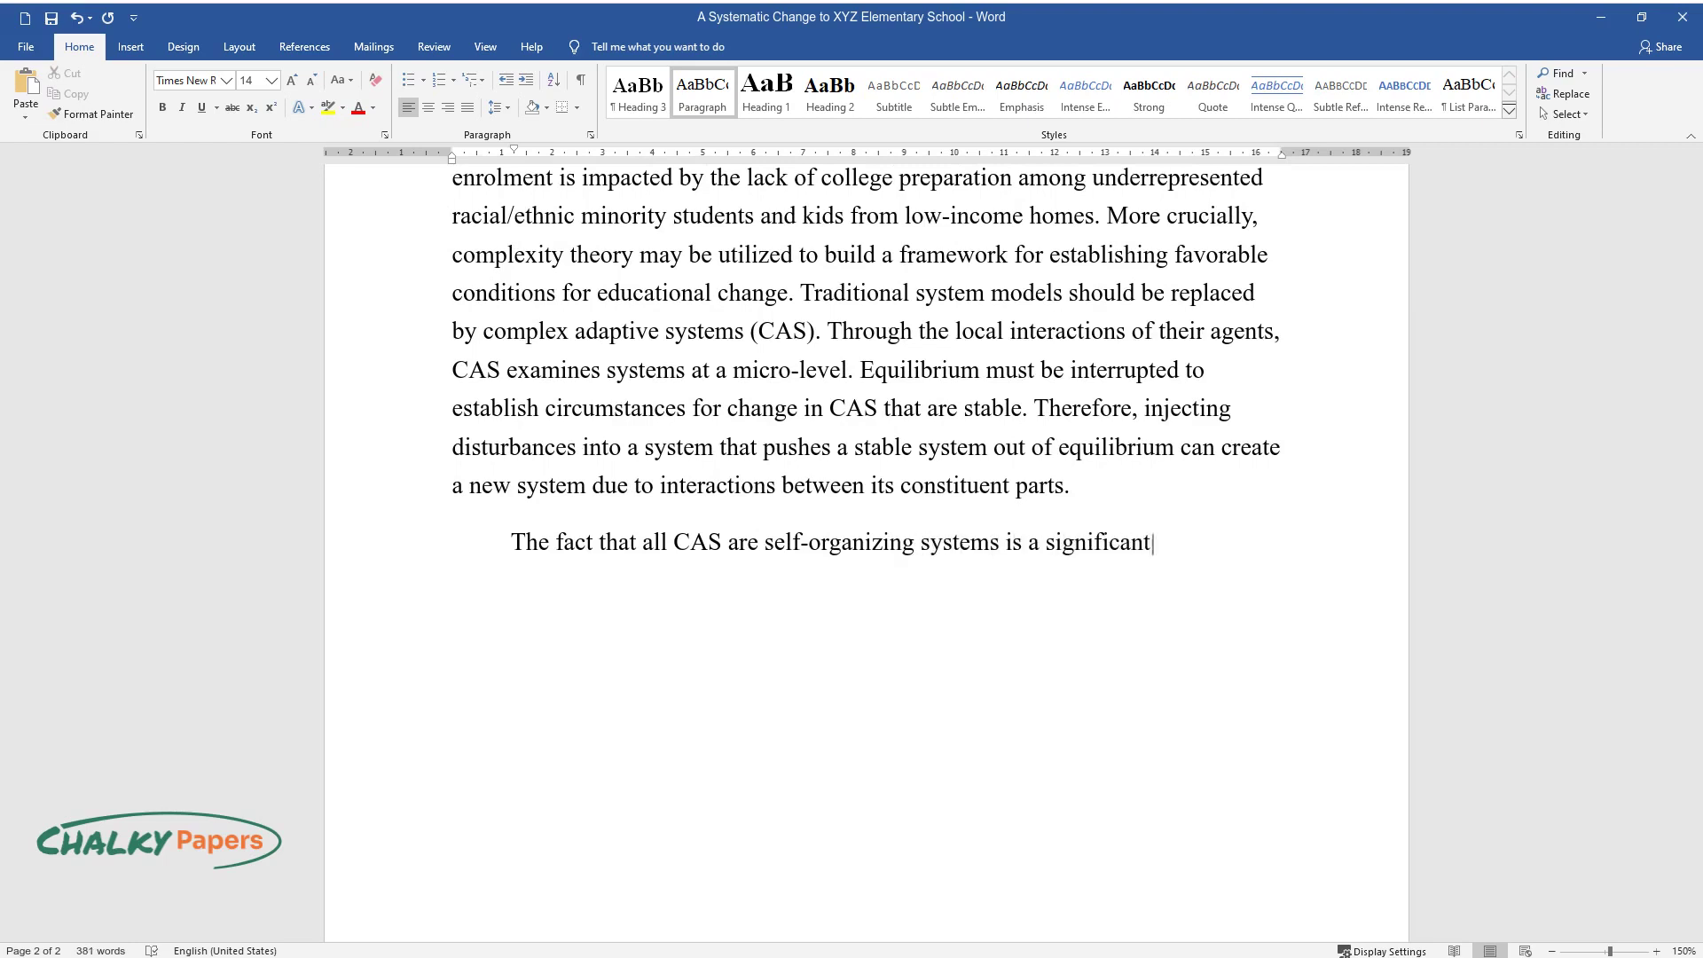
type(" aspect. The nonlinear interconn")
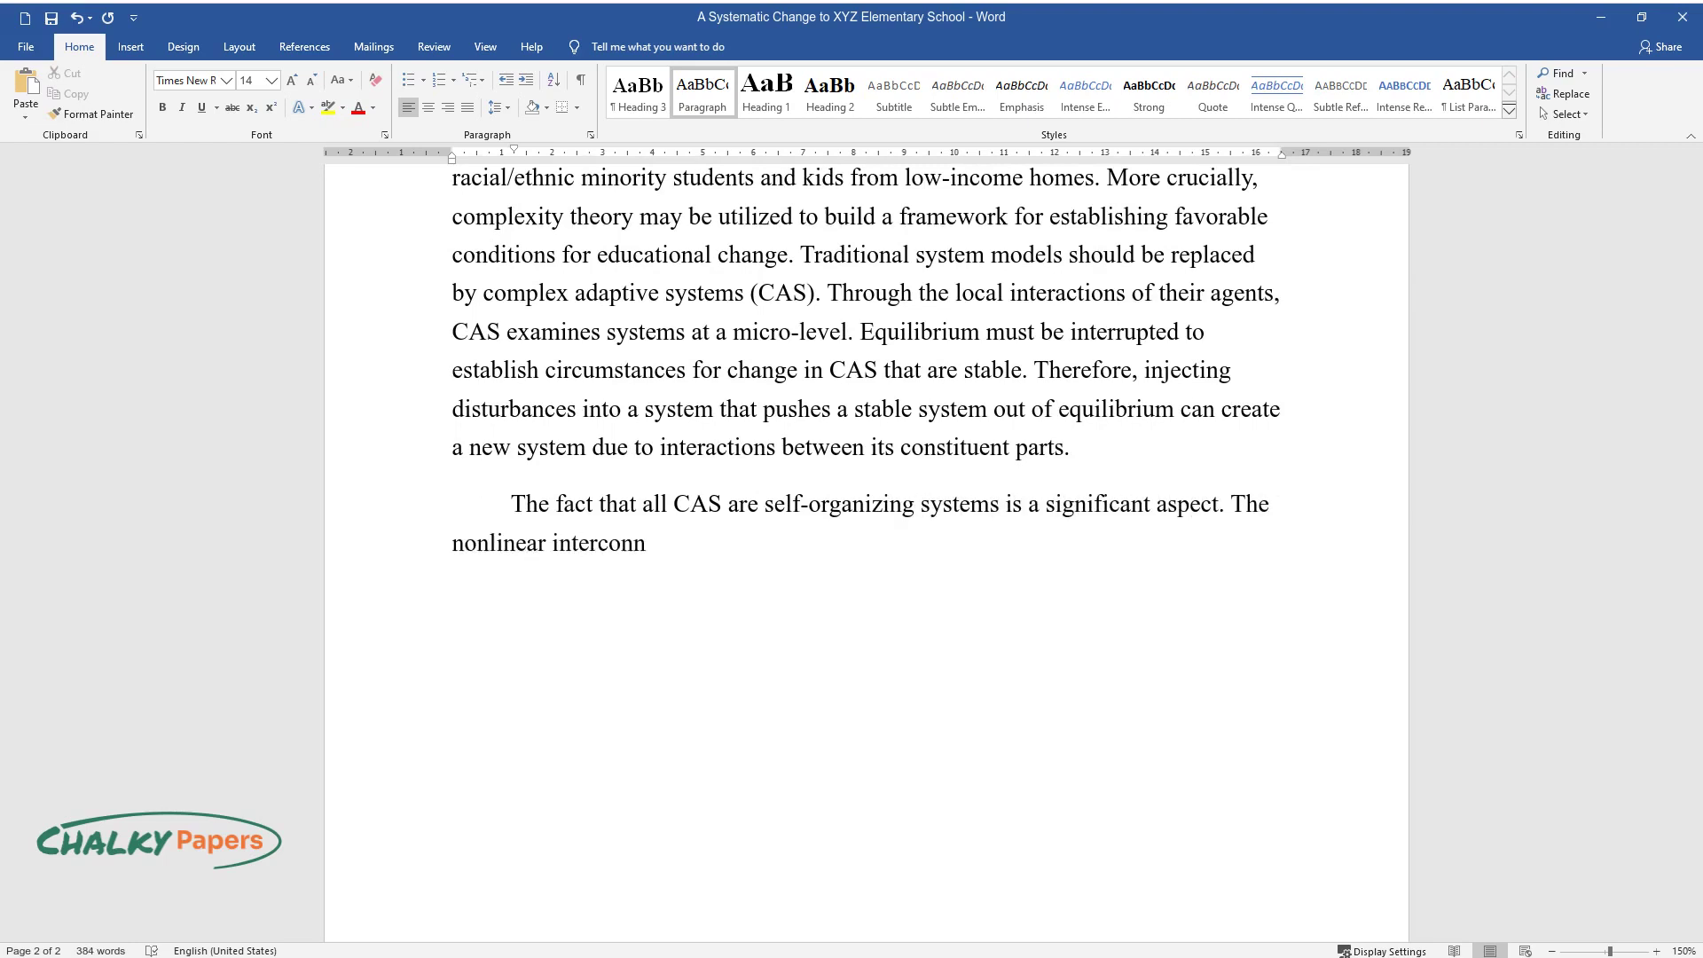
type("ectivity of network elements in ")
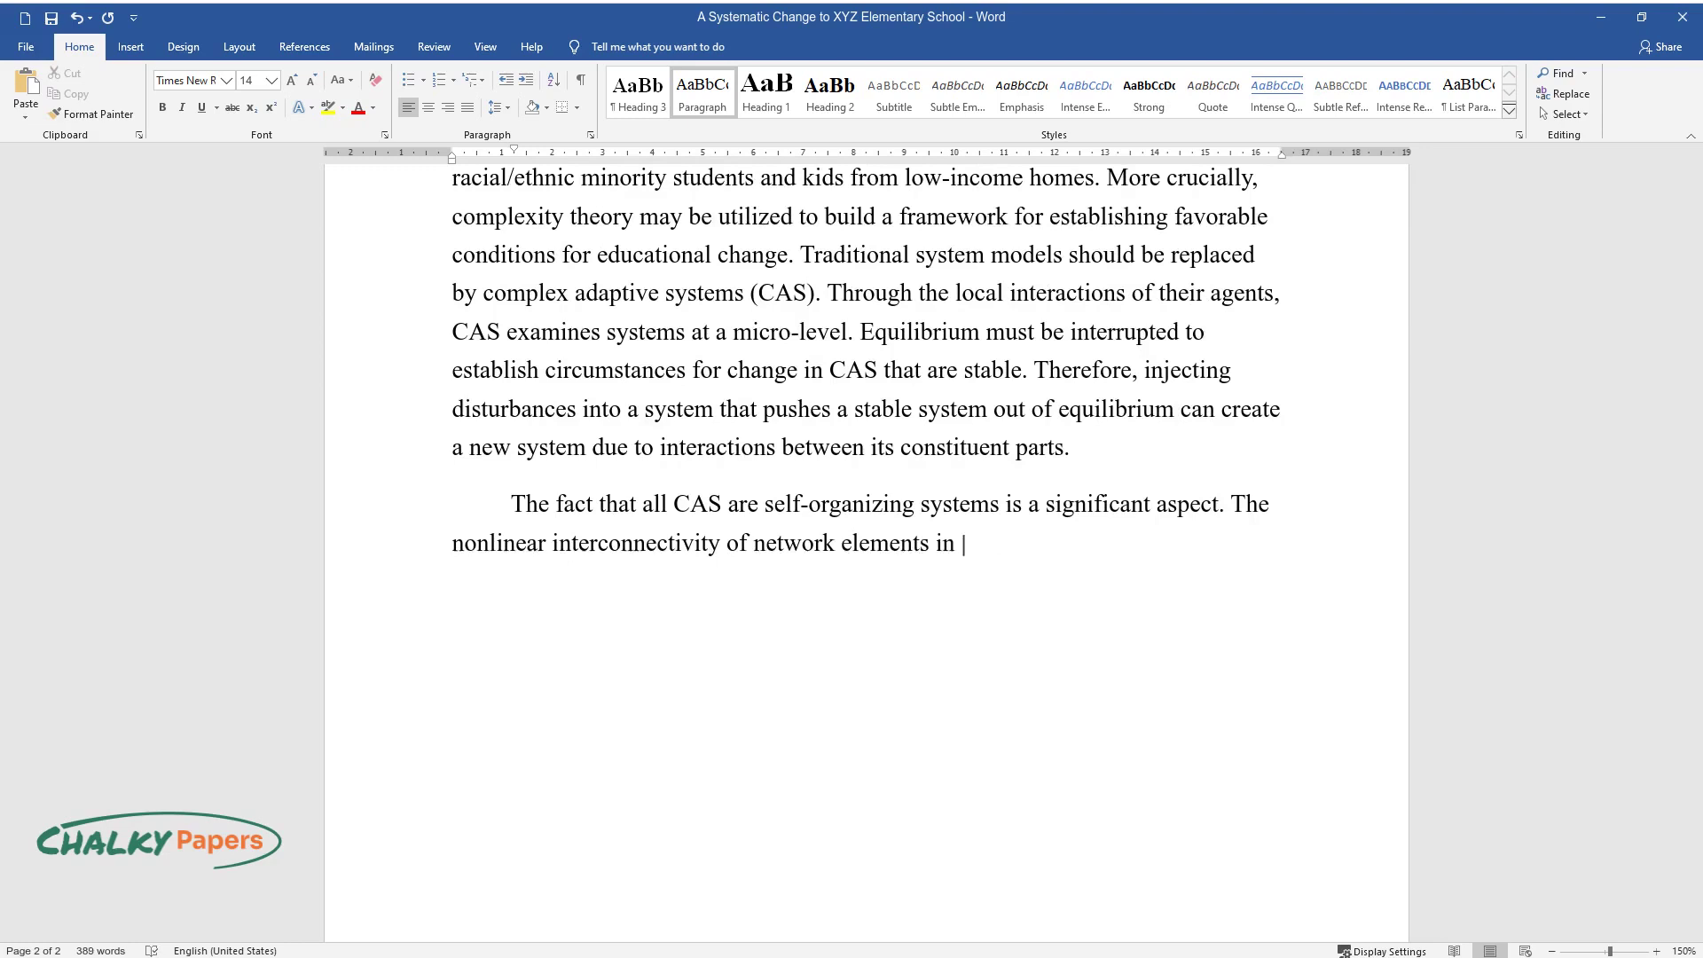
type("self-organizing systems results")
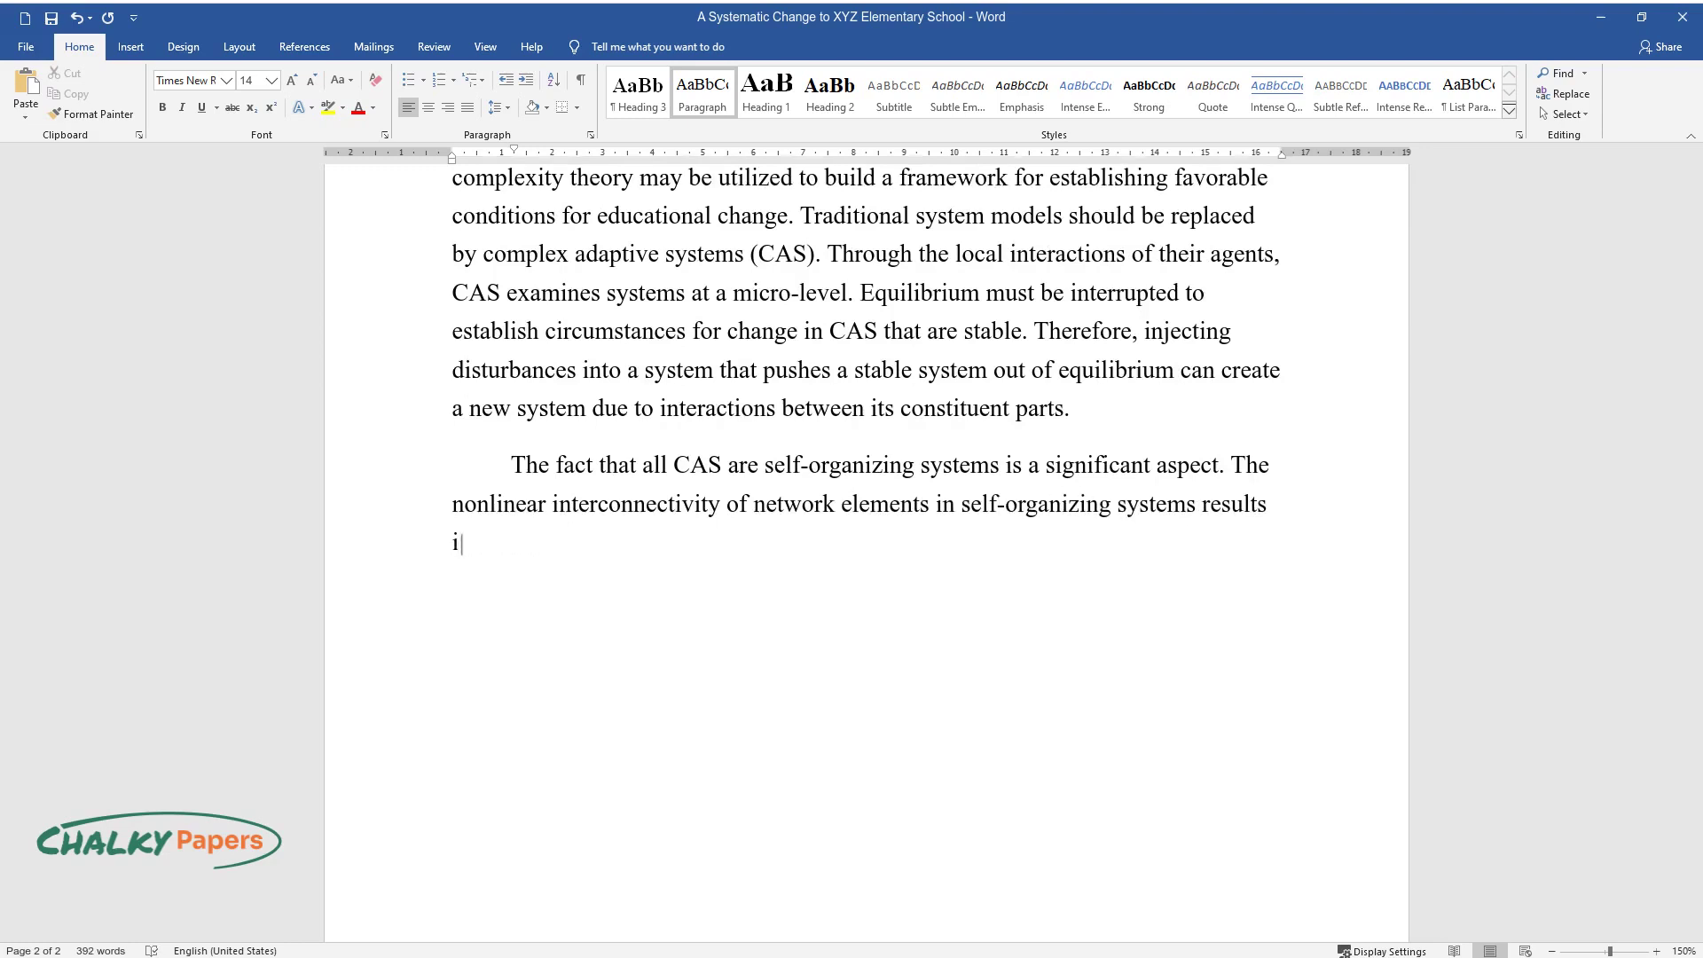
type("ack loops. Feedback loop")
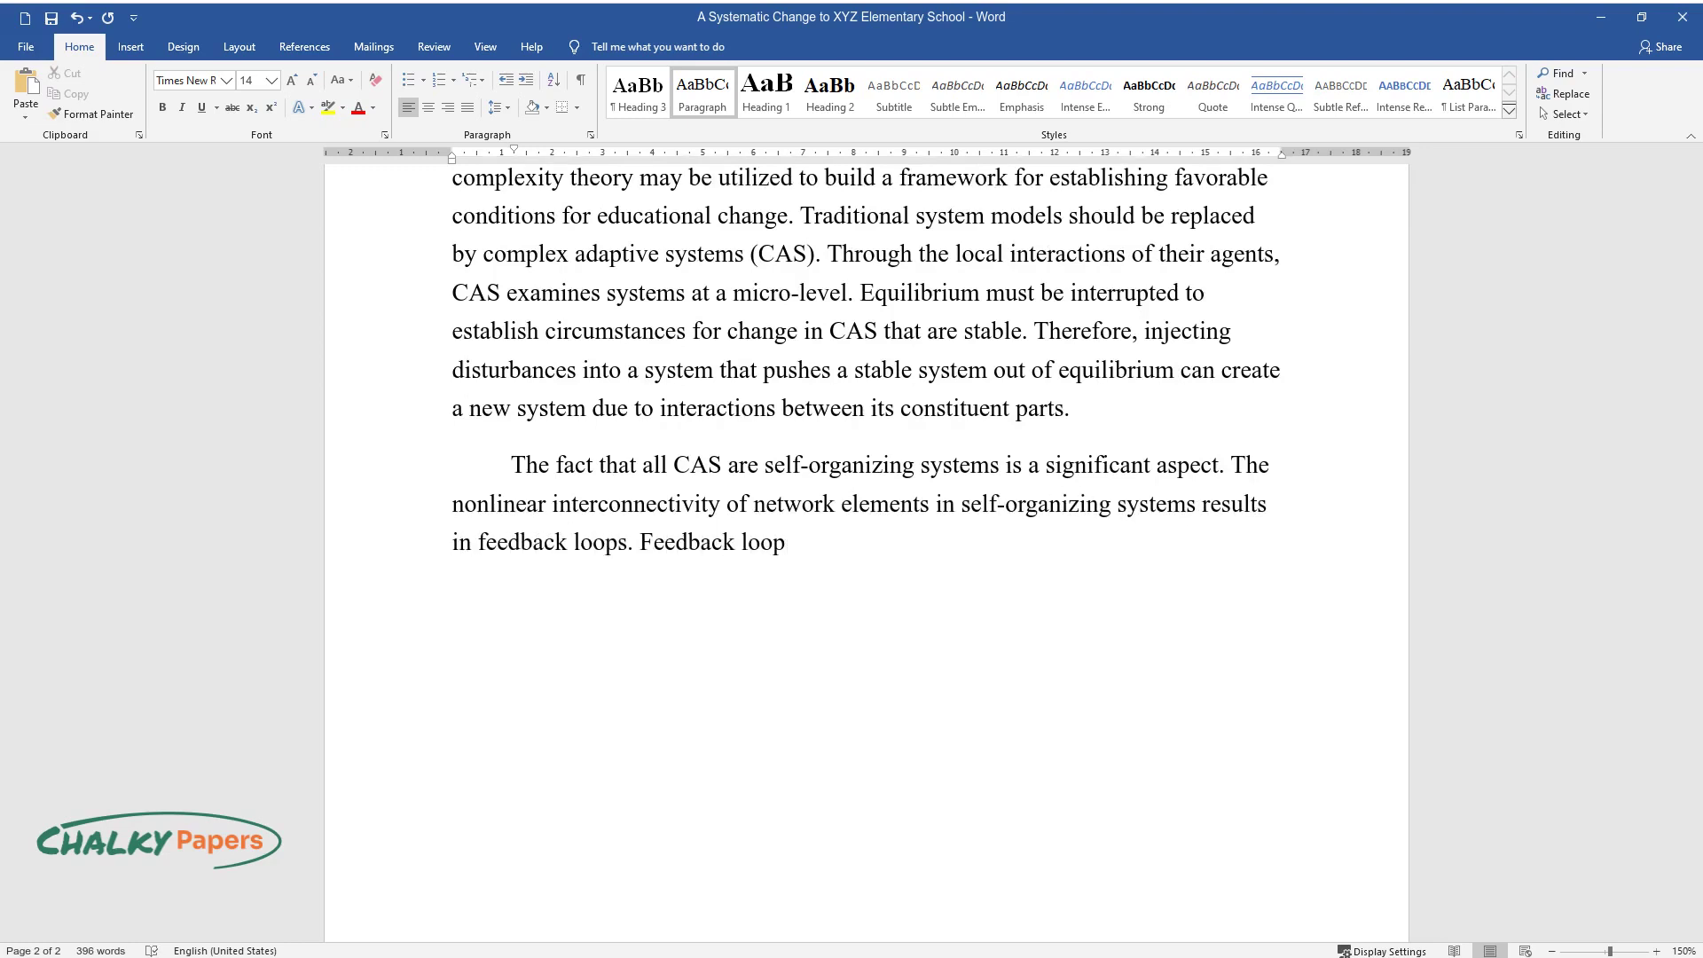
type("s emerge between interacting piec")
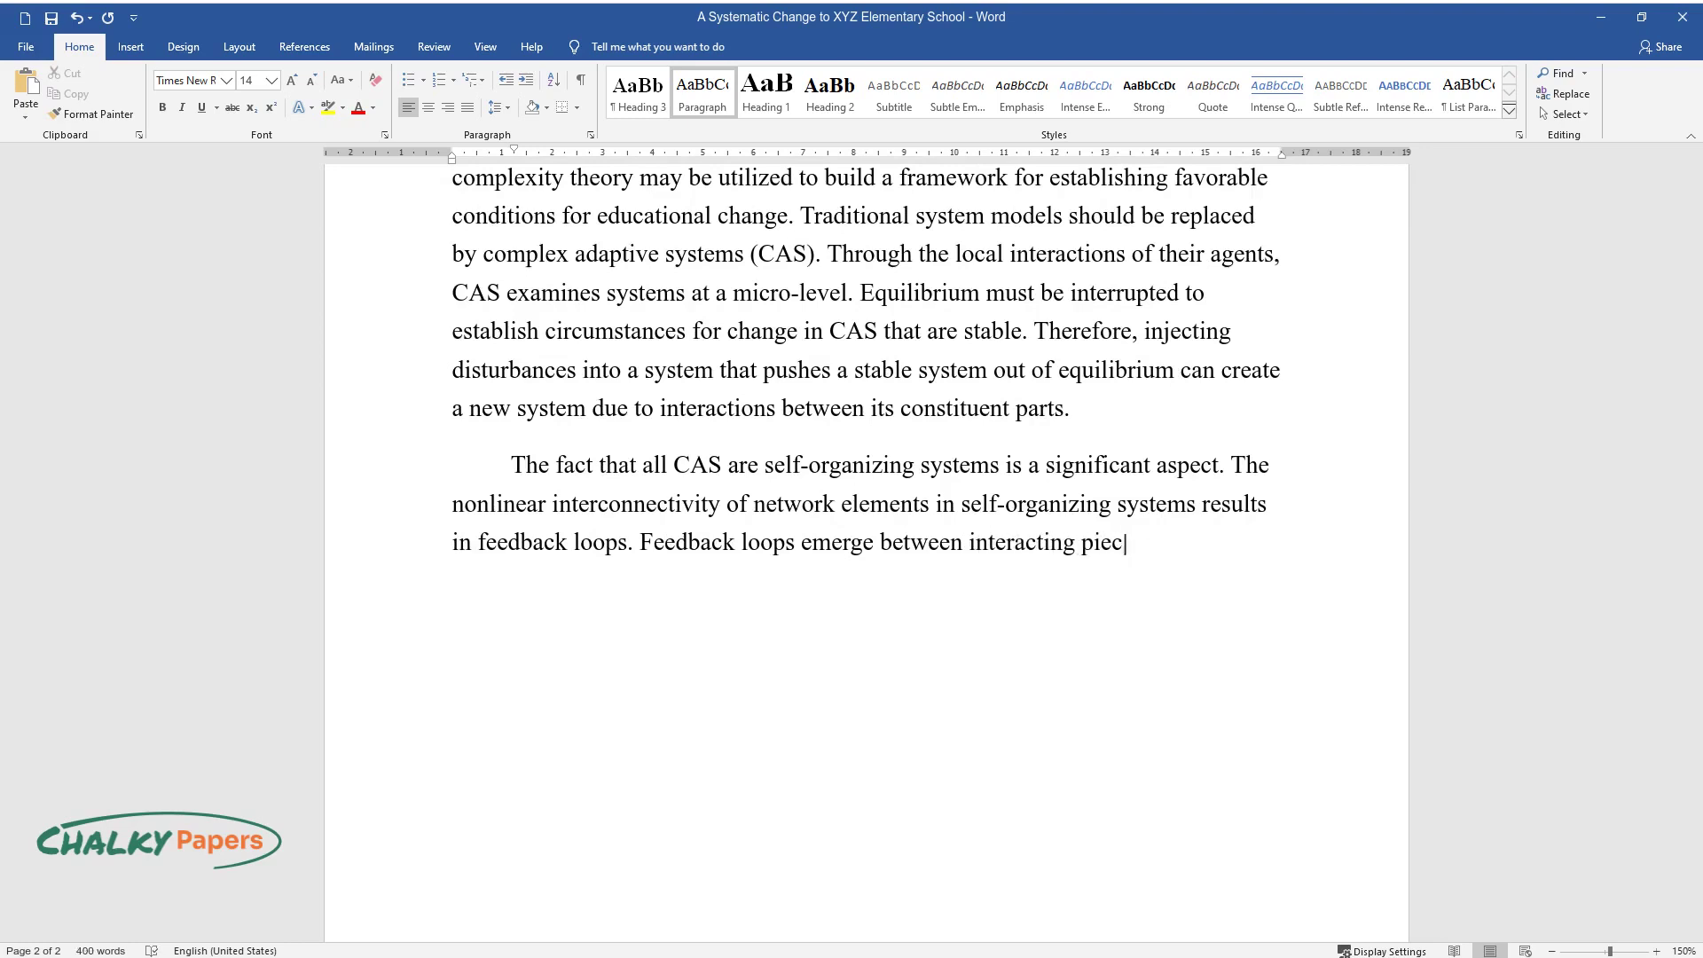
type("es of a system because the change in CAS")
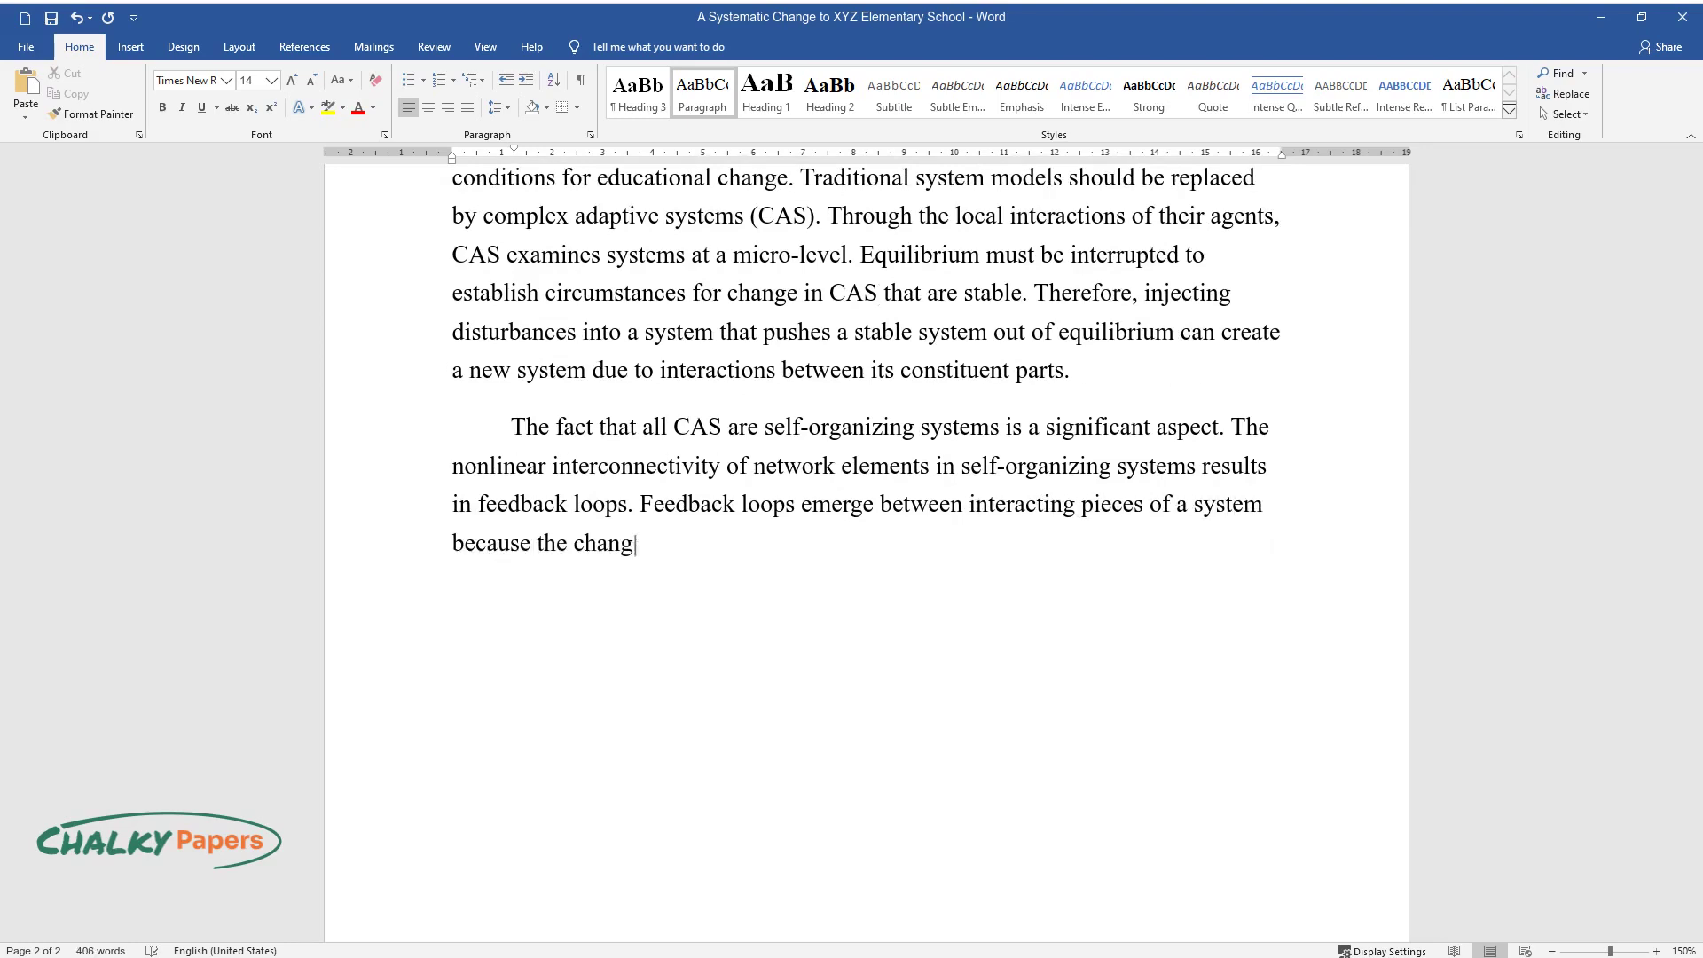
type(" happens through local in")
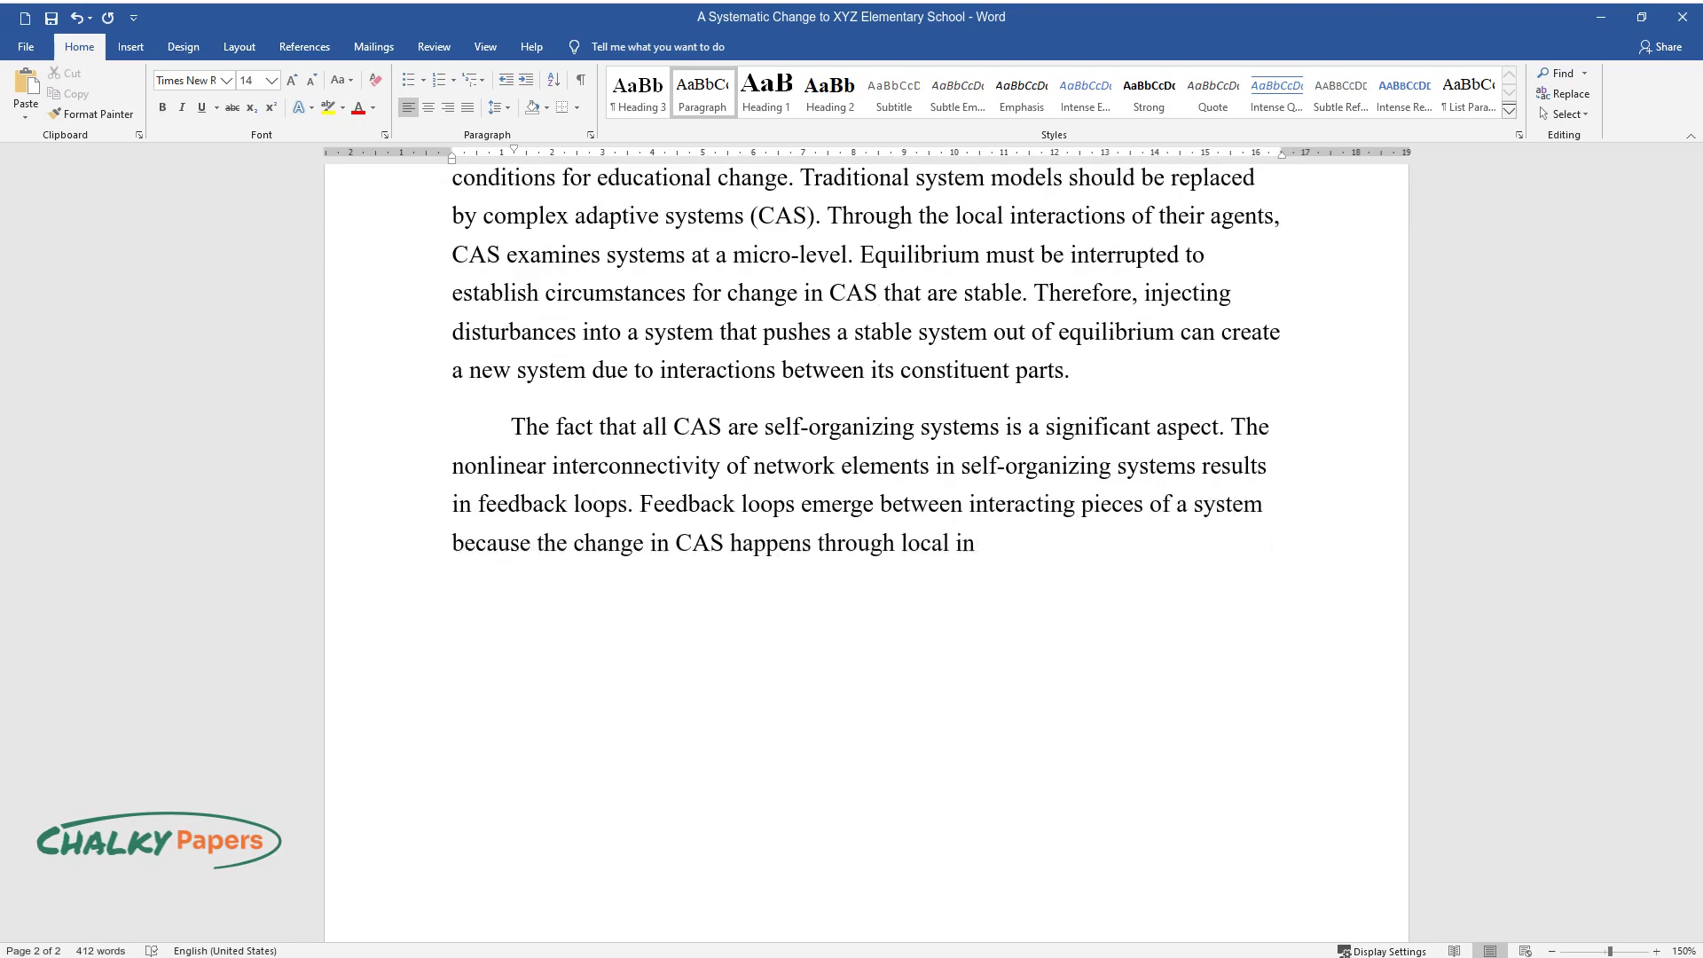
type("teractions. White and Levin suggest that because CAS rel")
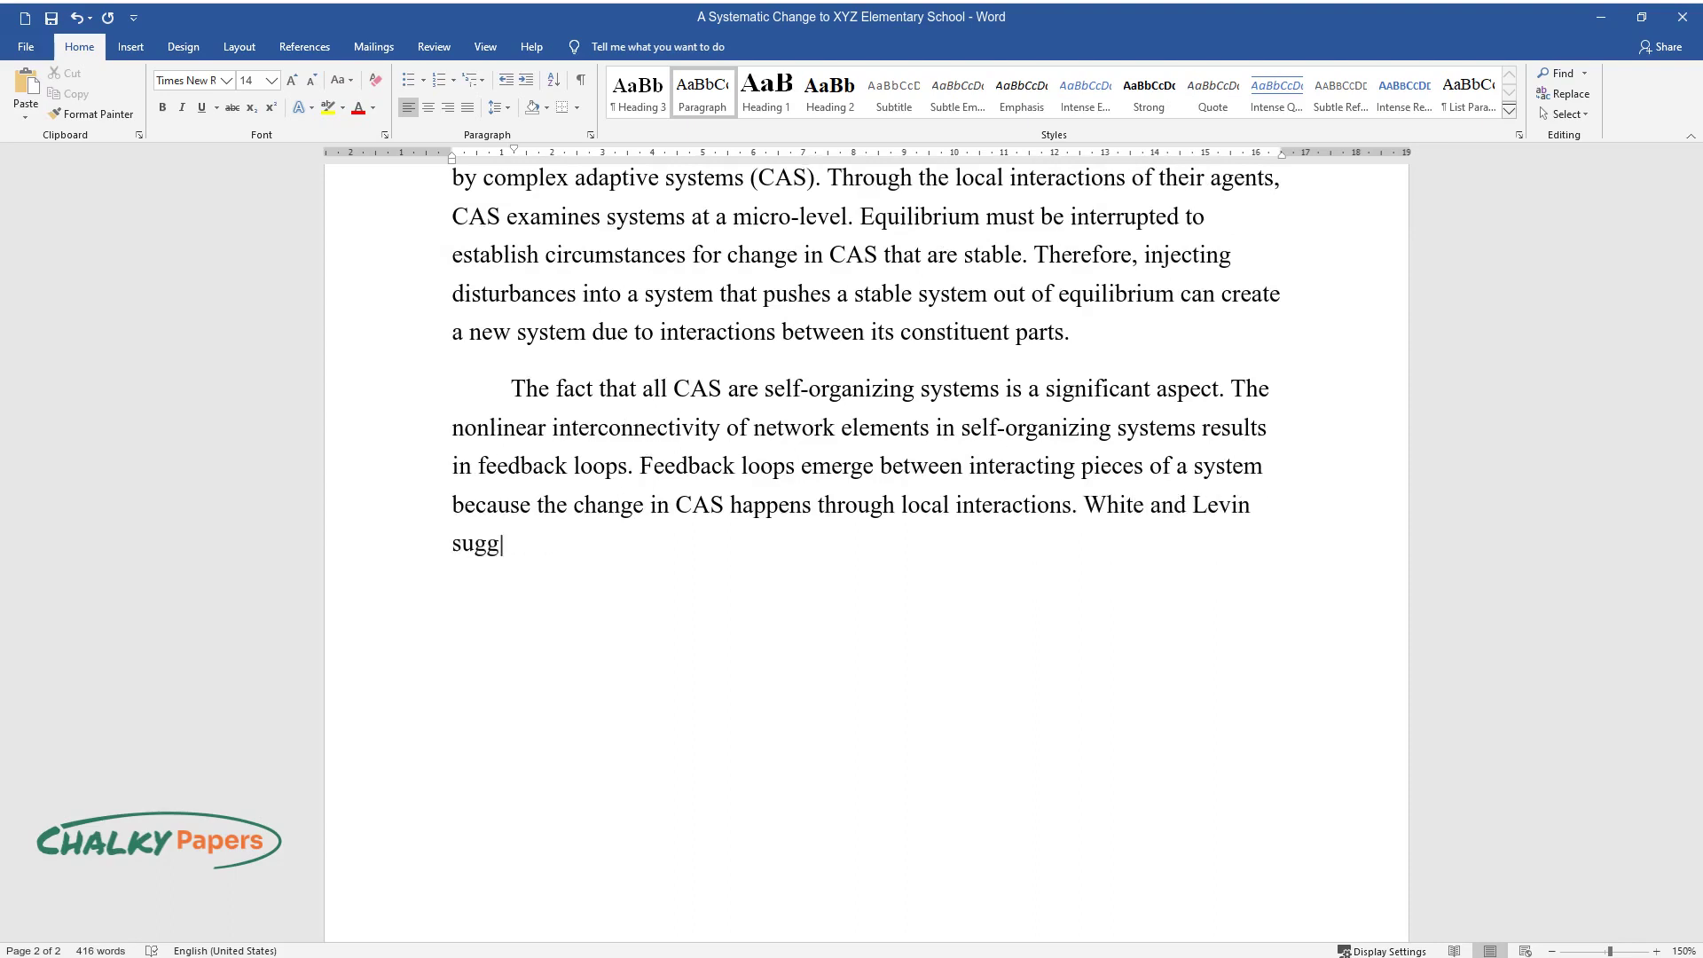
type("ies on f")
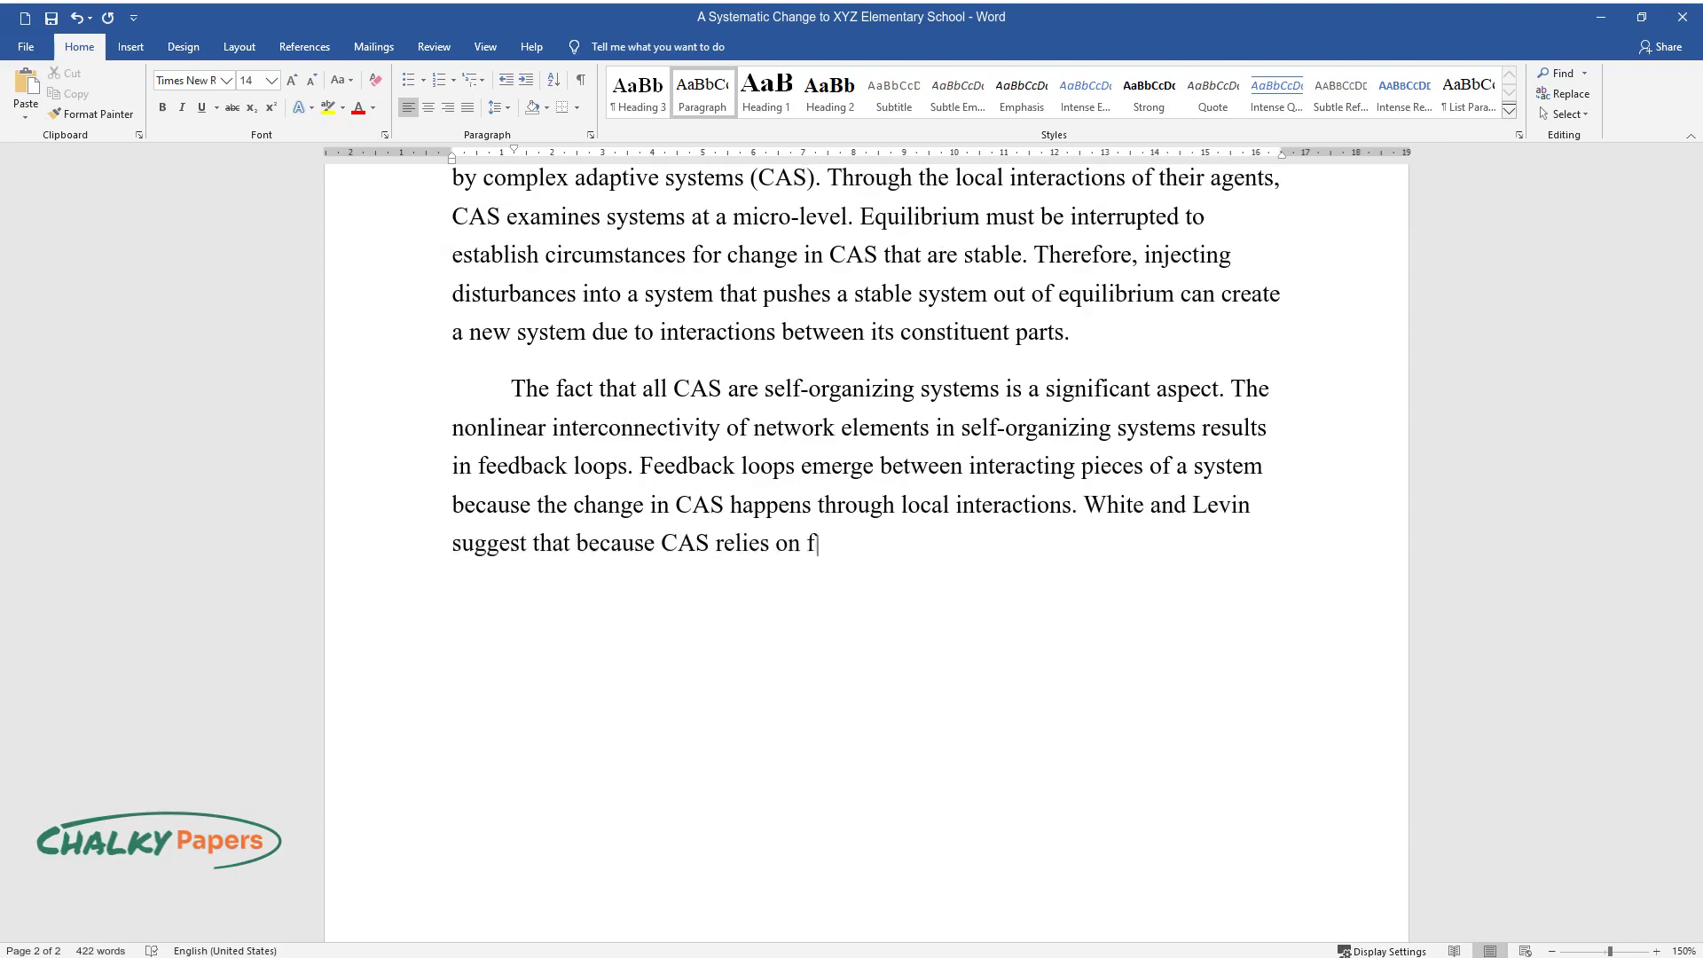
type("eedback loops, agents must be co")
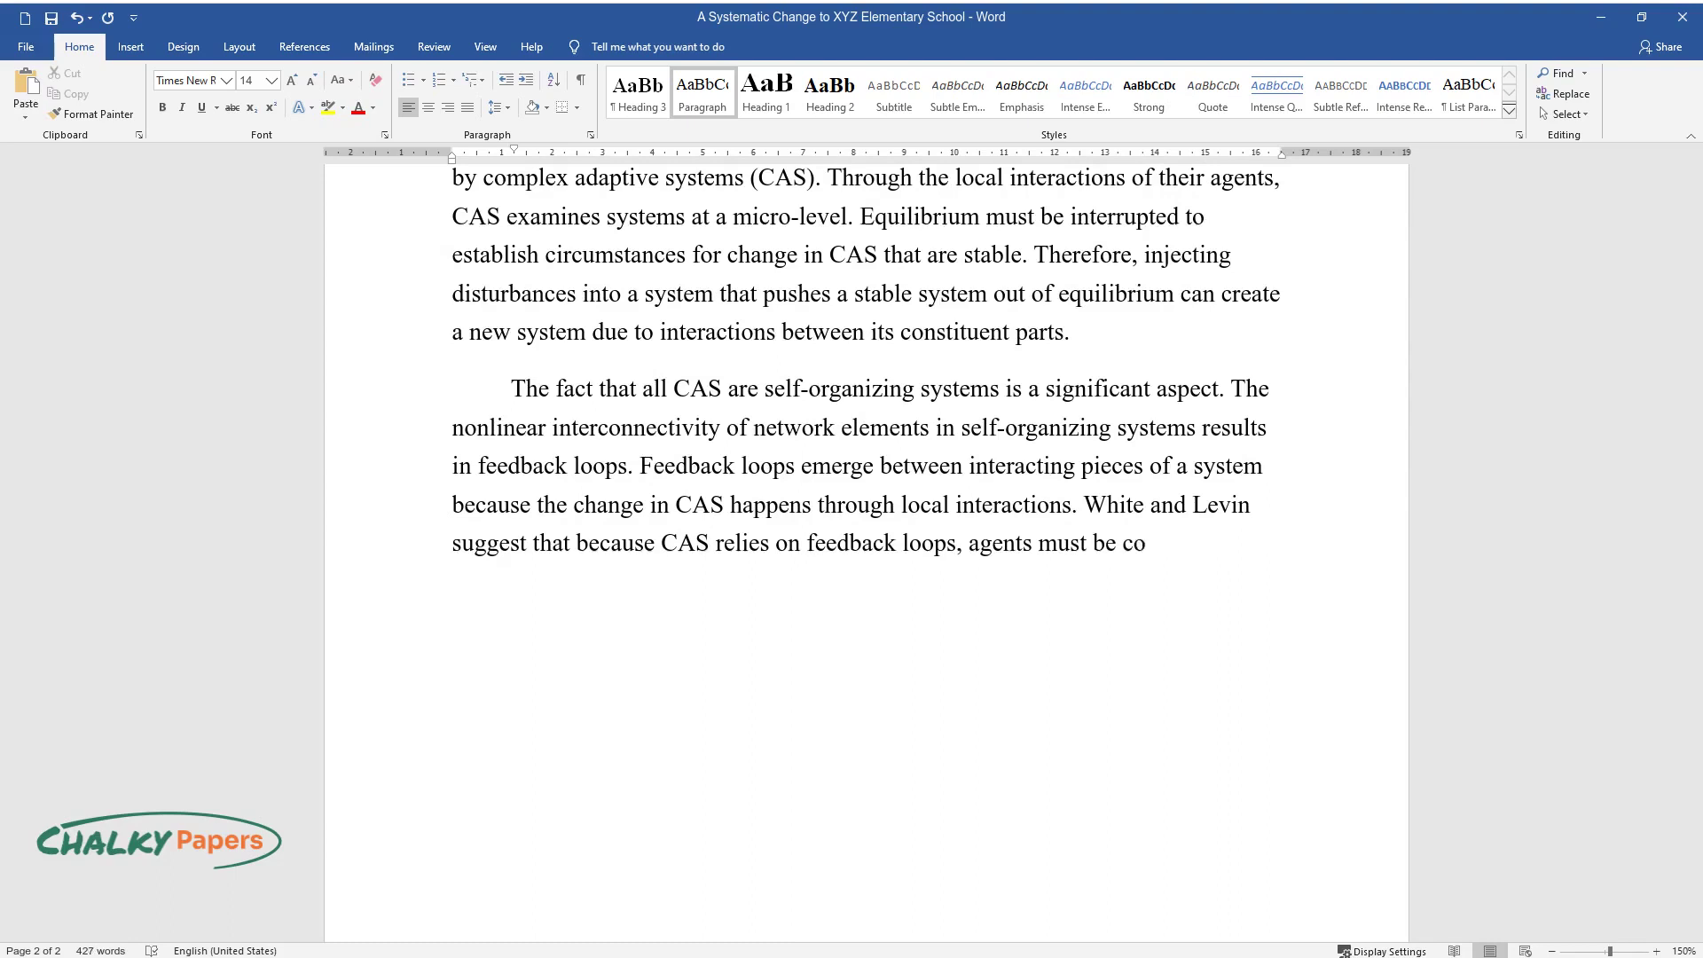
type("nnected, forming ")
type("social networks.")
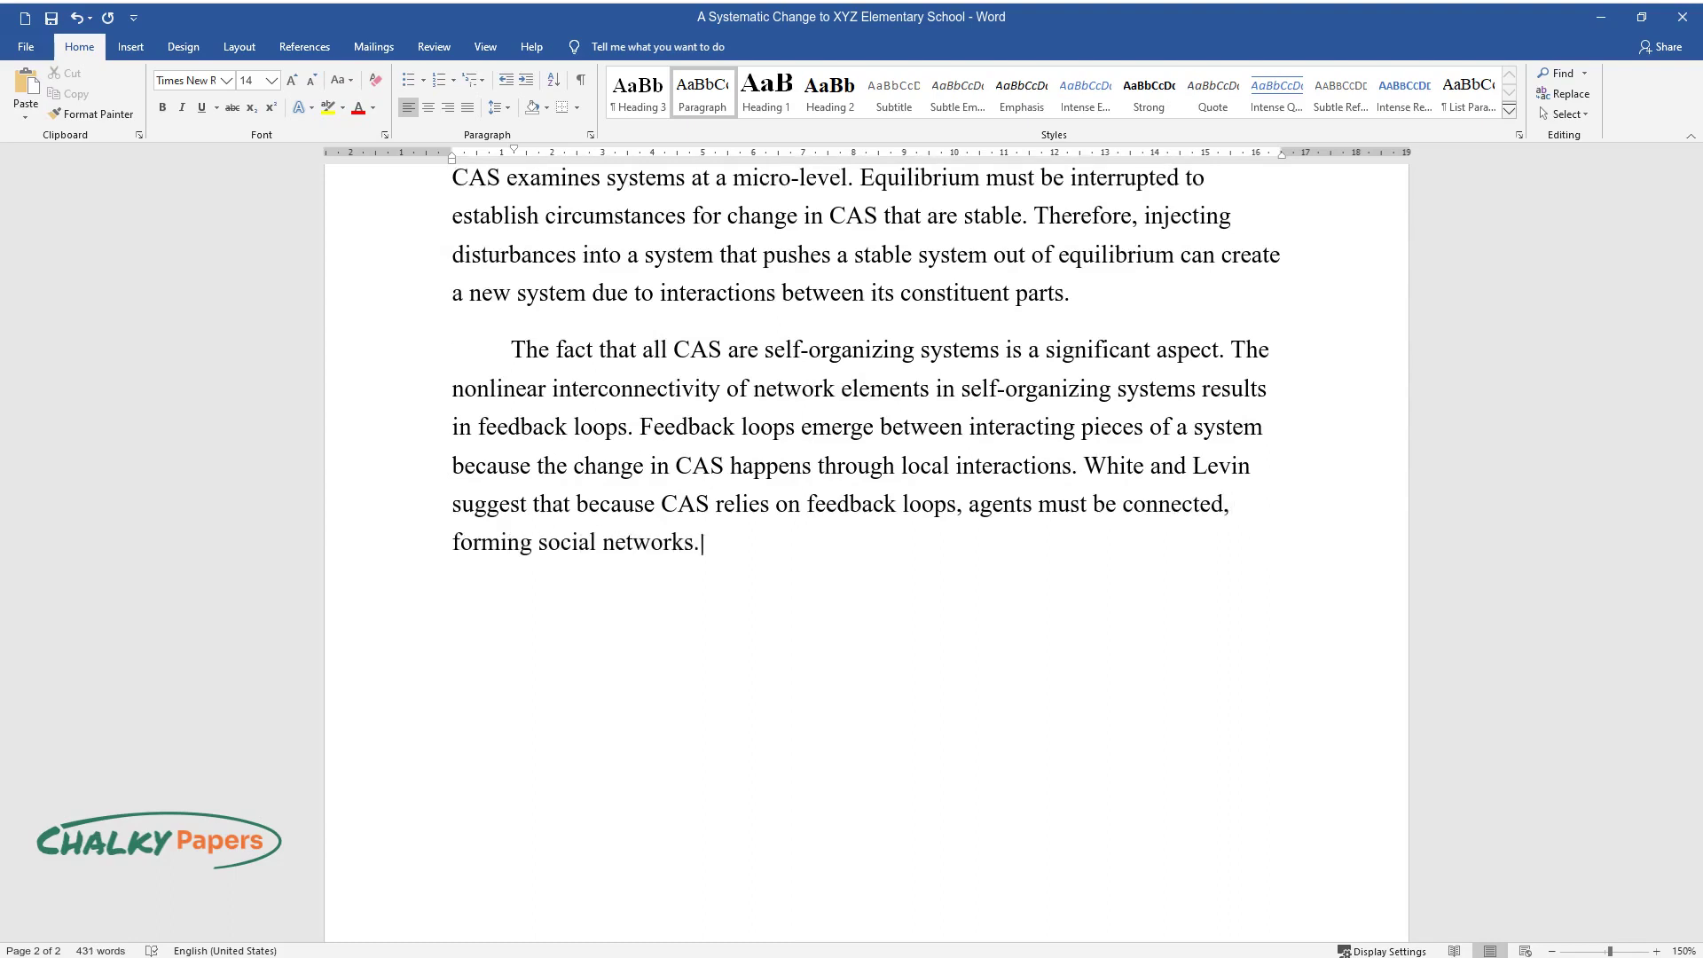
type(" Essentially, if individuals can")
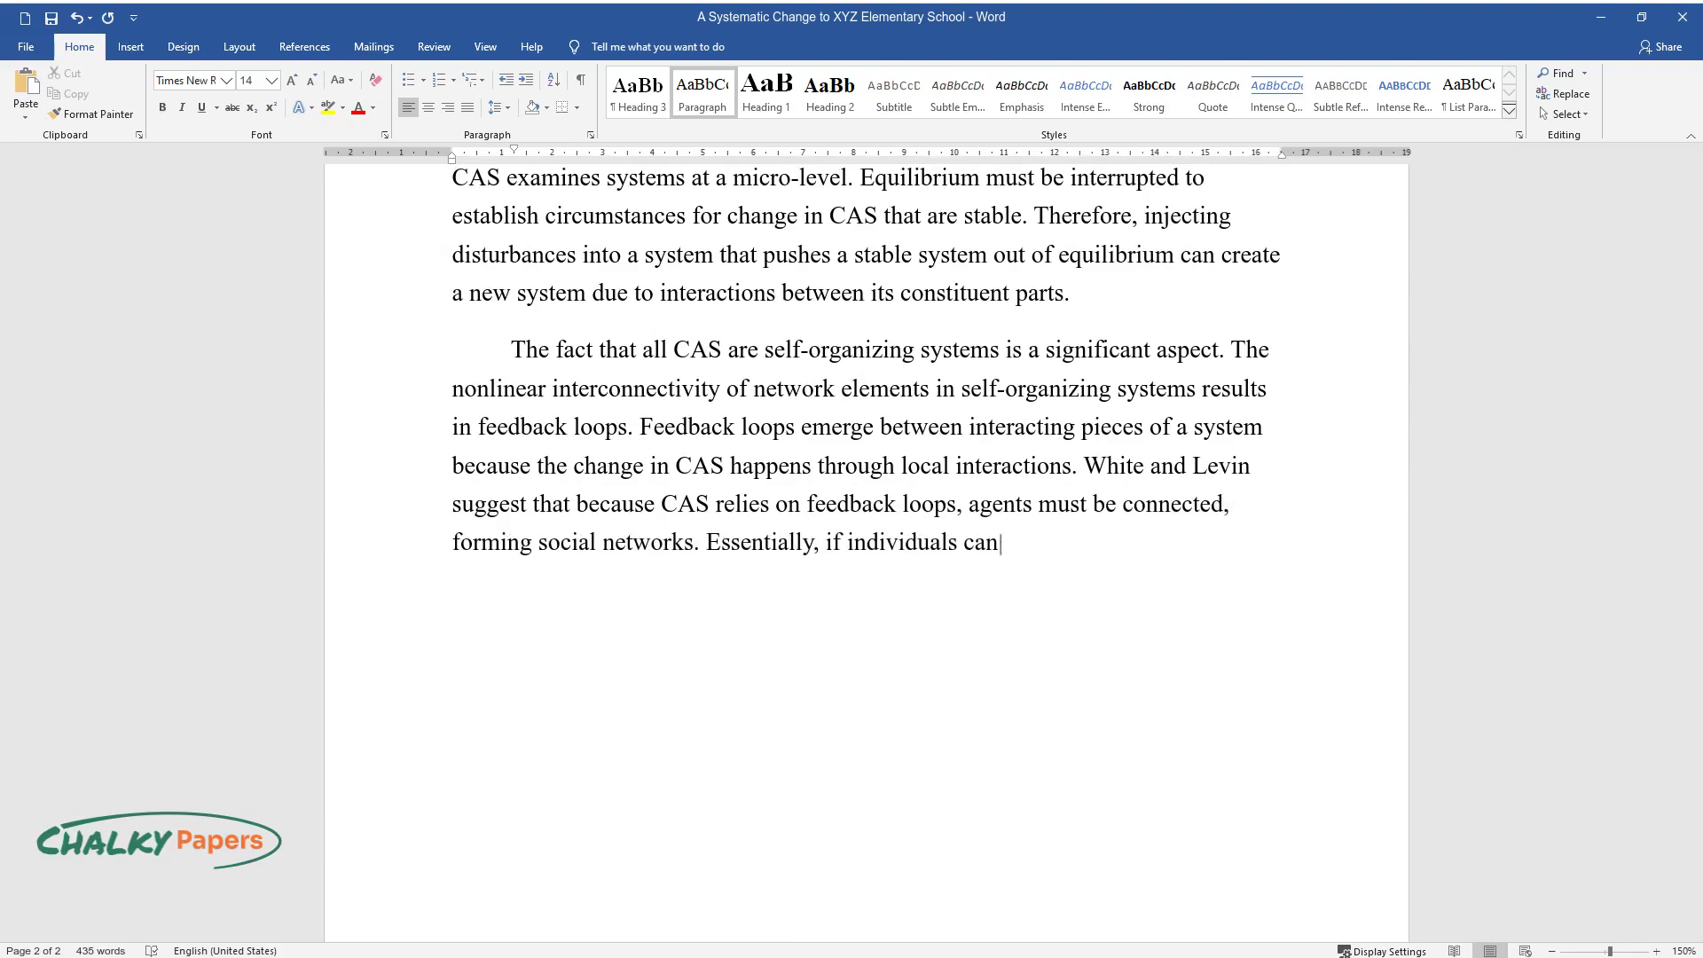
type(" change or evolve in the organization, social networks c")
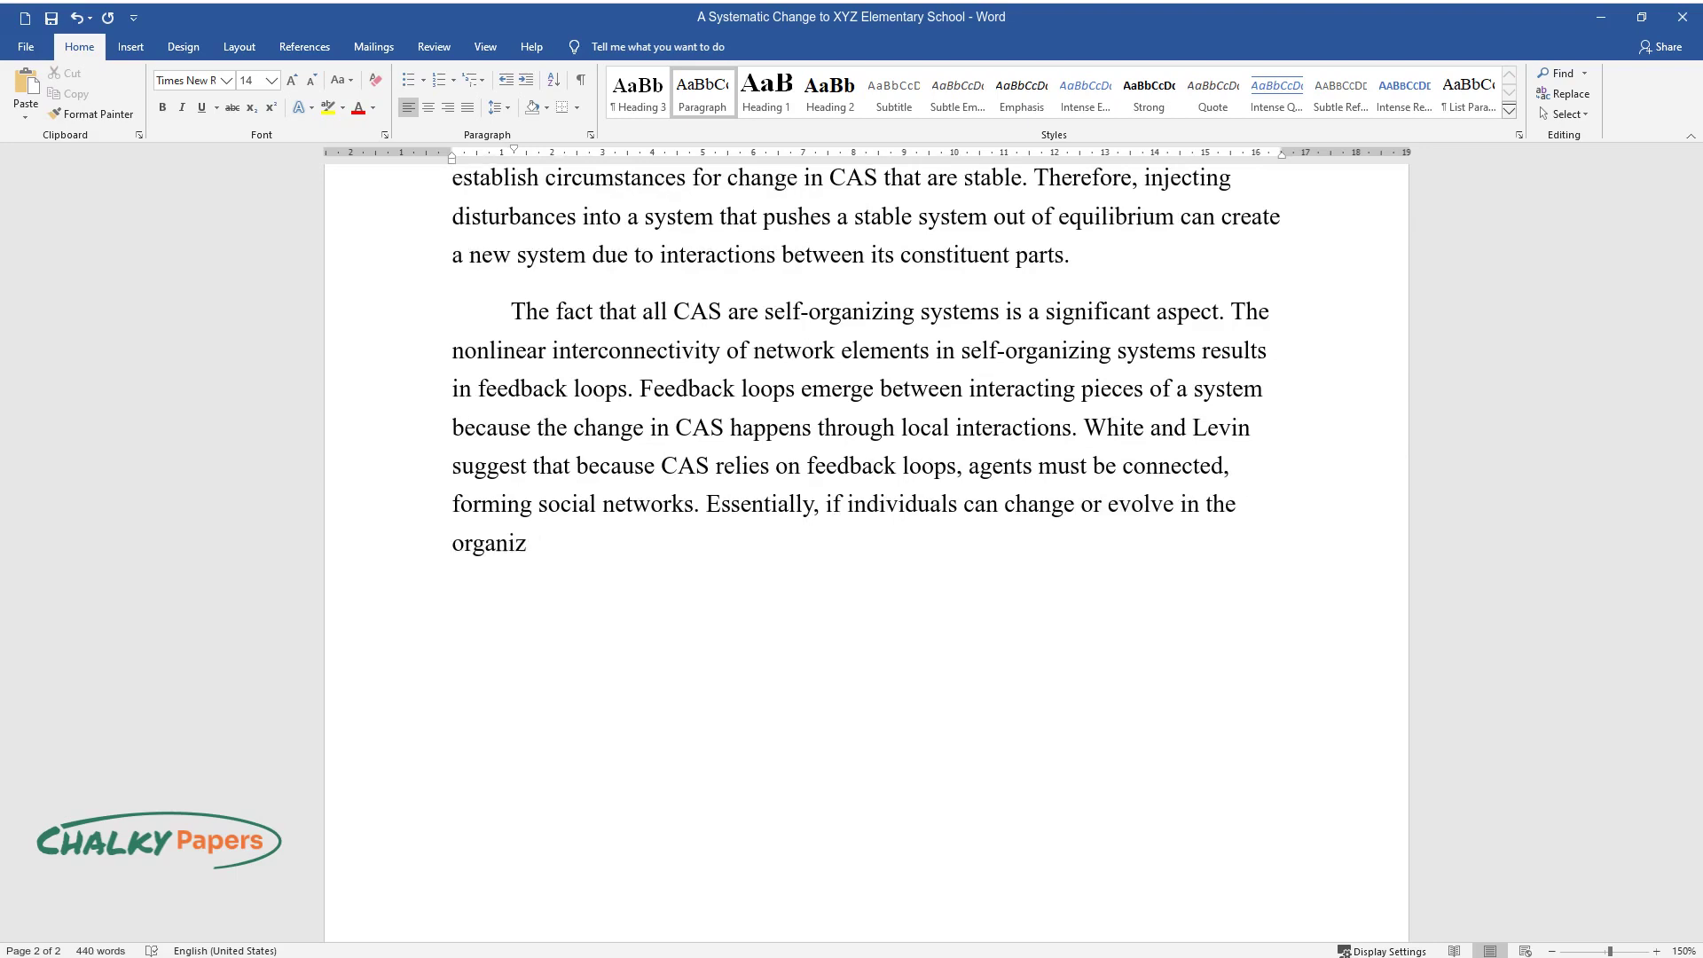
type("an chang")
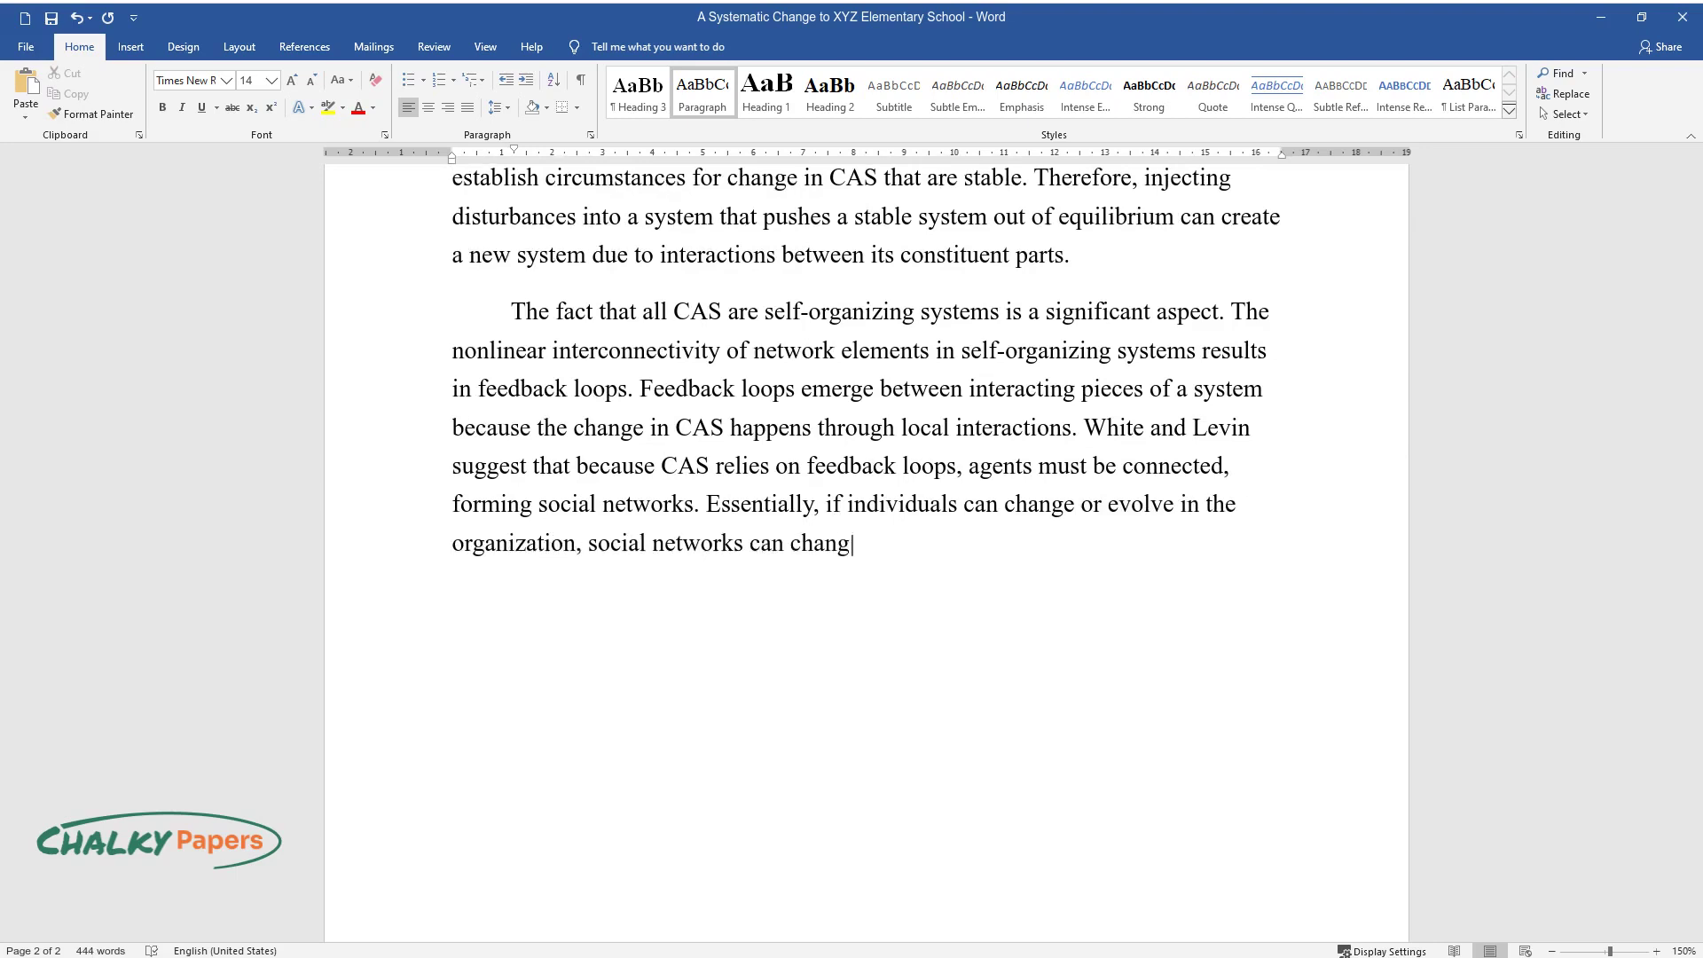
type("e or develop as well. Individuals")
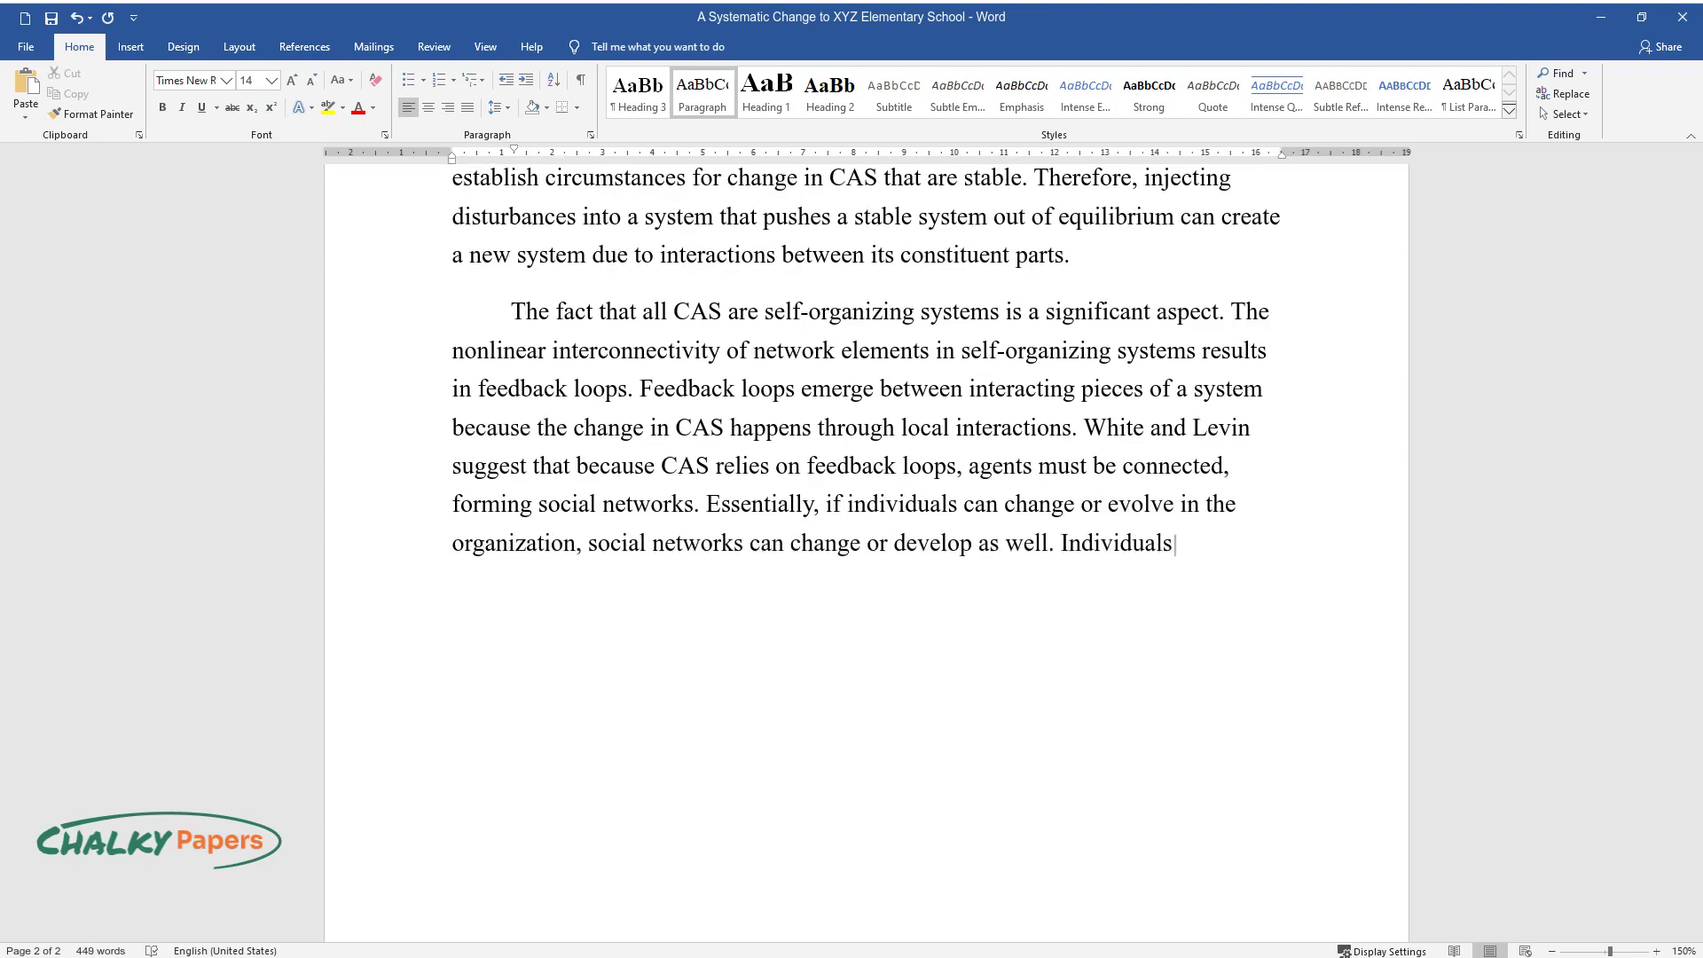
type("' actions not only move along fe")
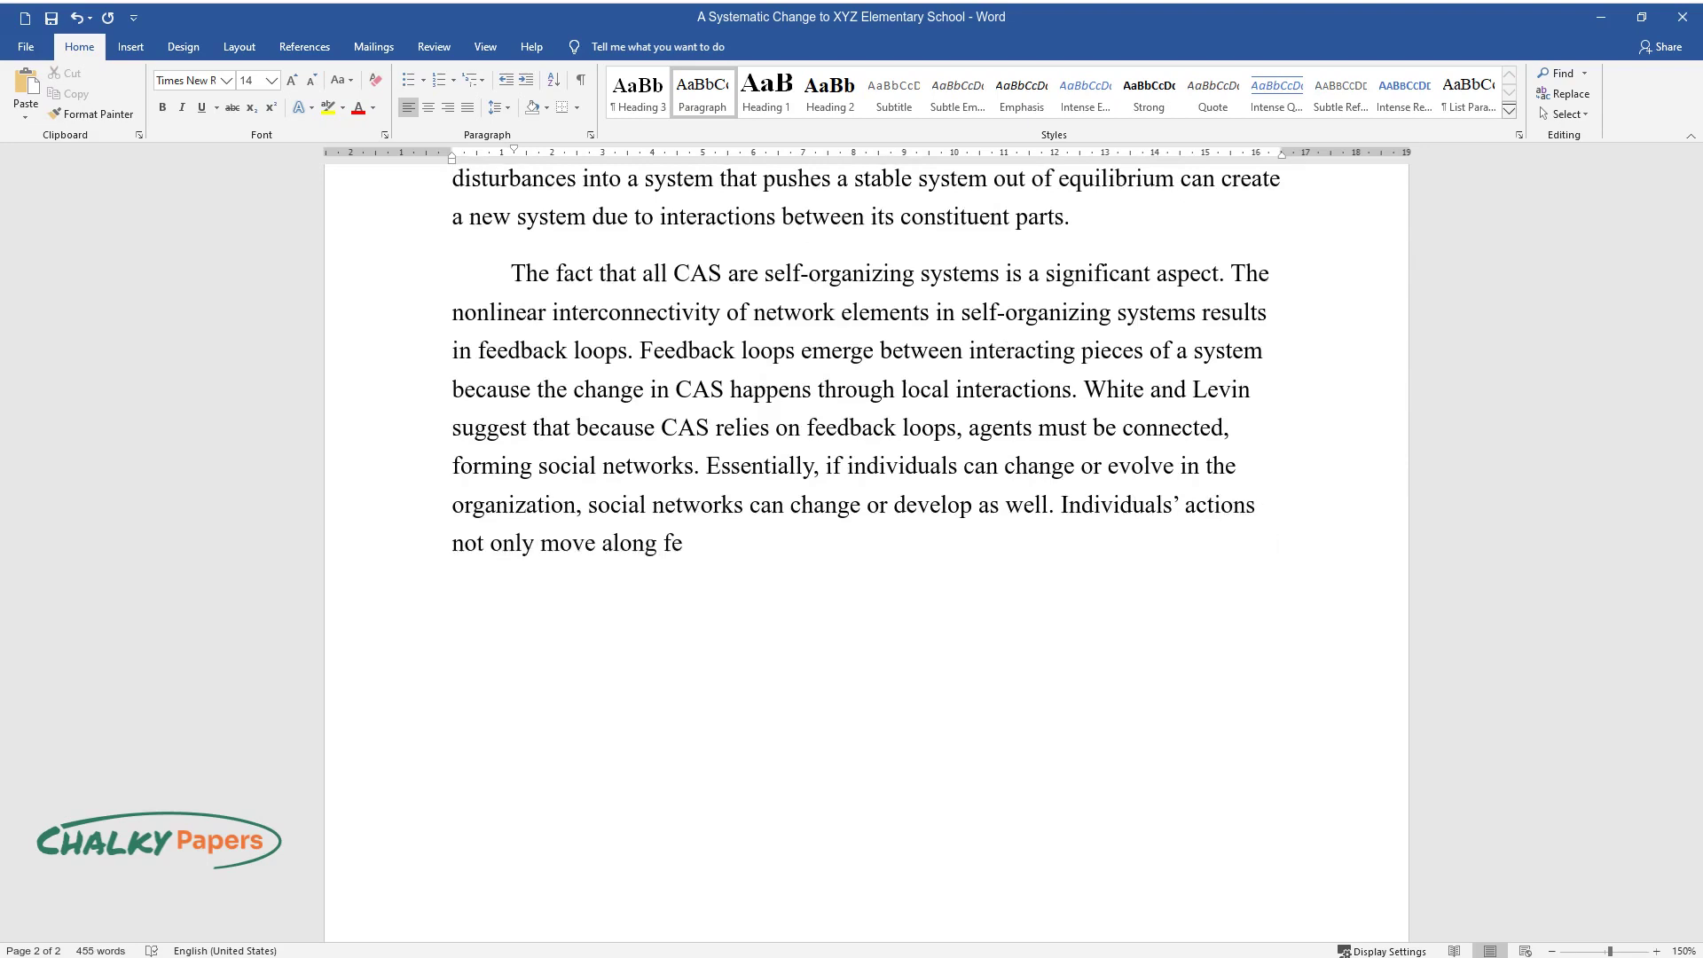
type("edback loops, but they may also ")
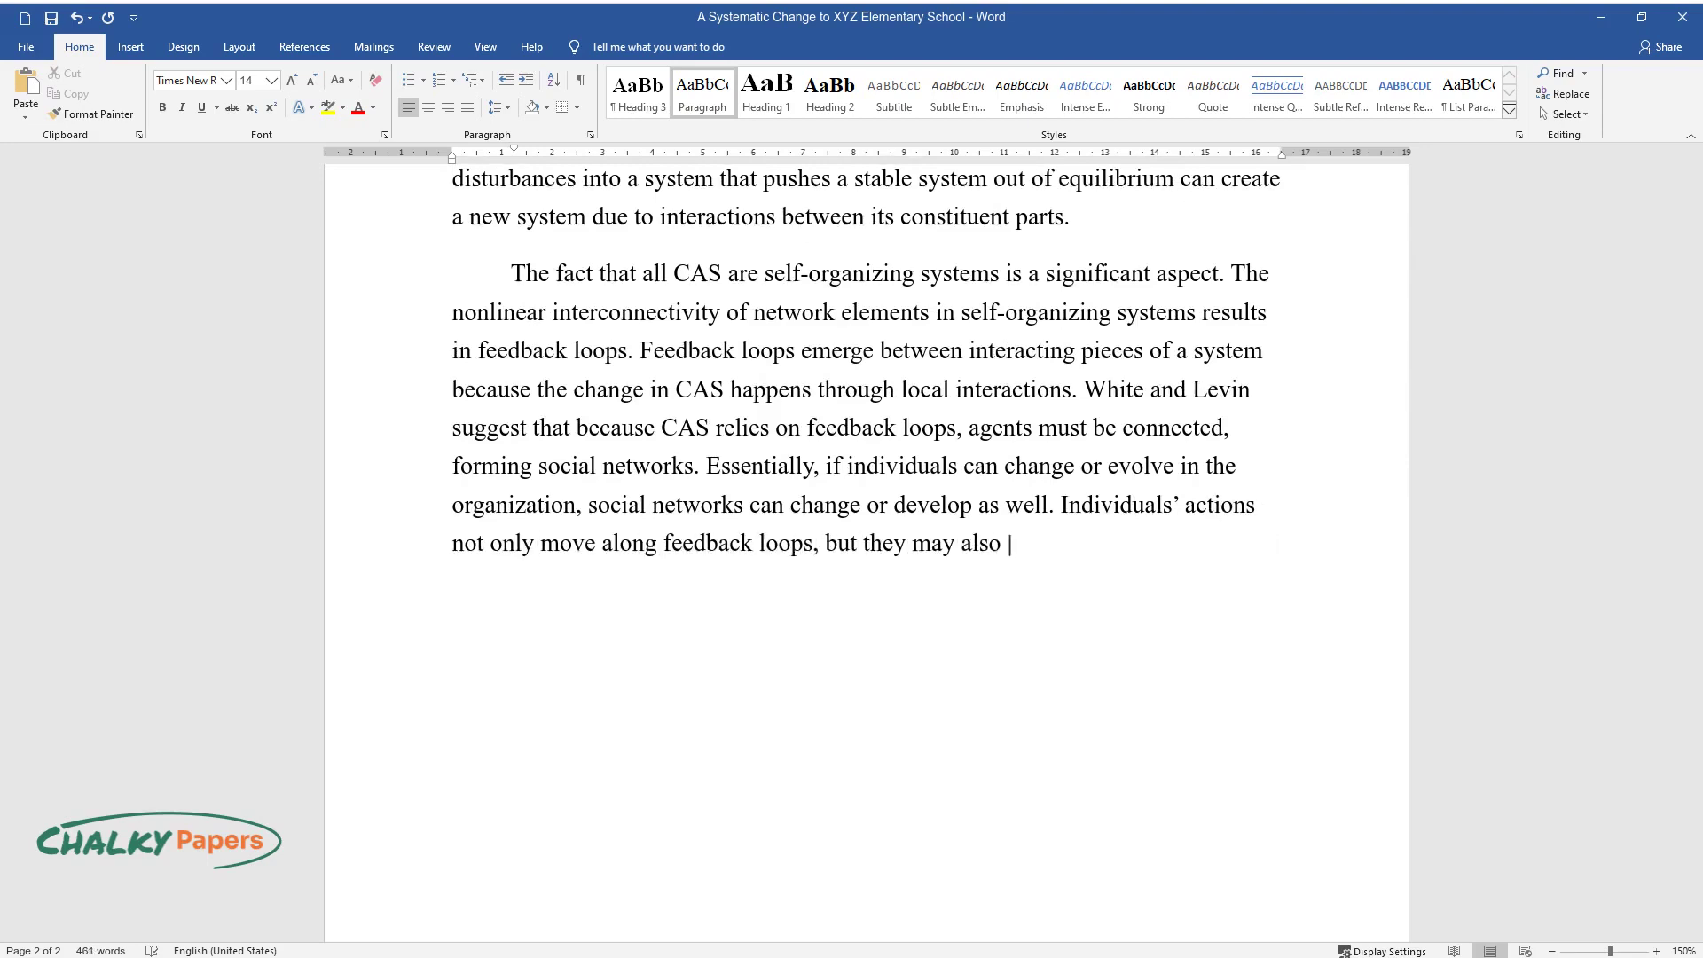
type("modify them.An ")
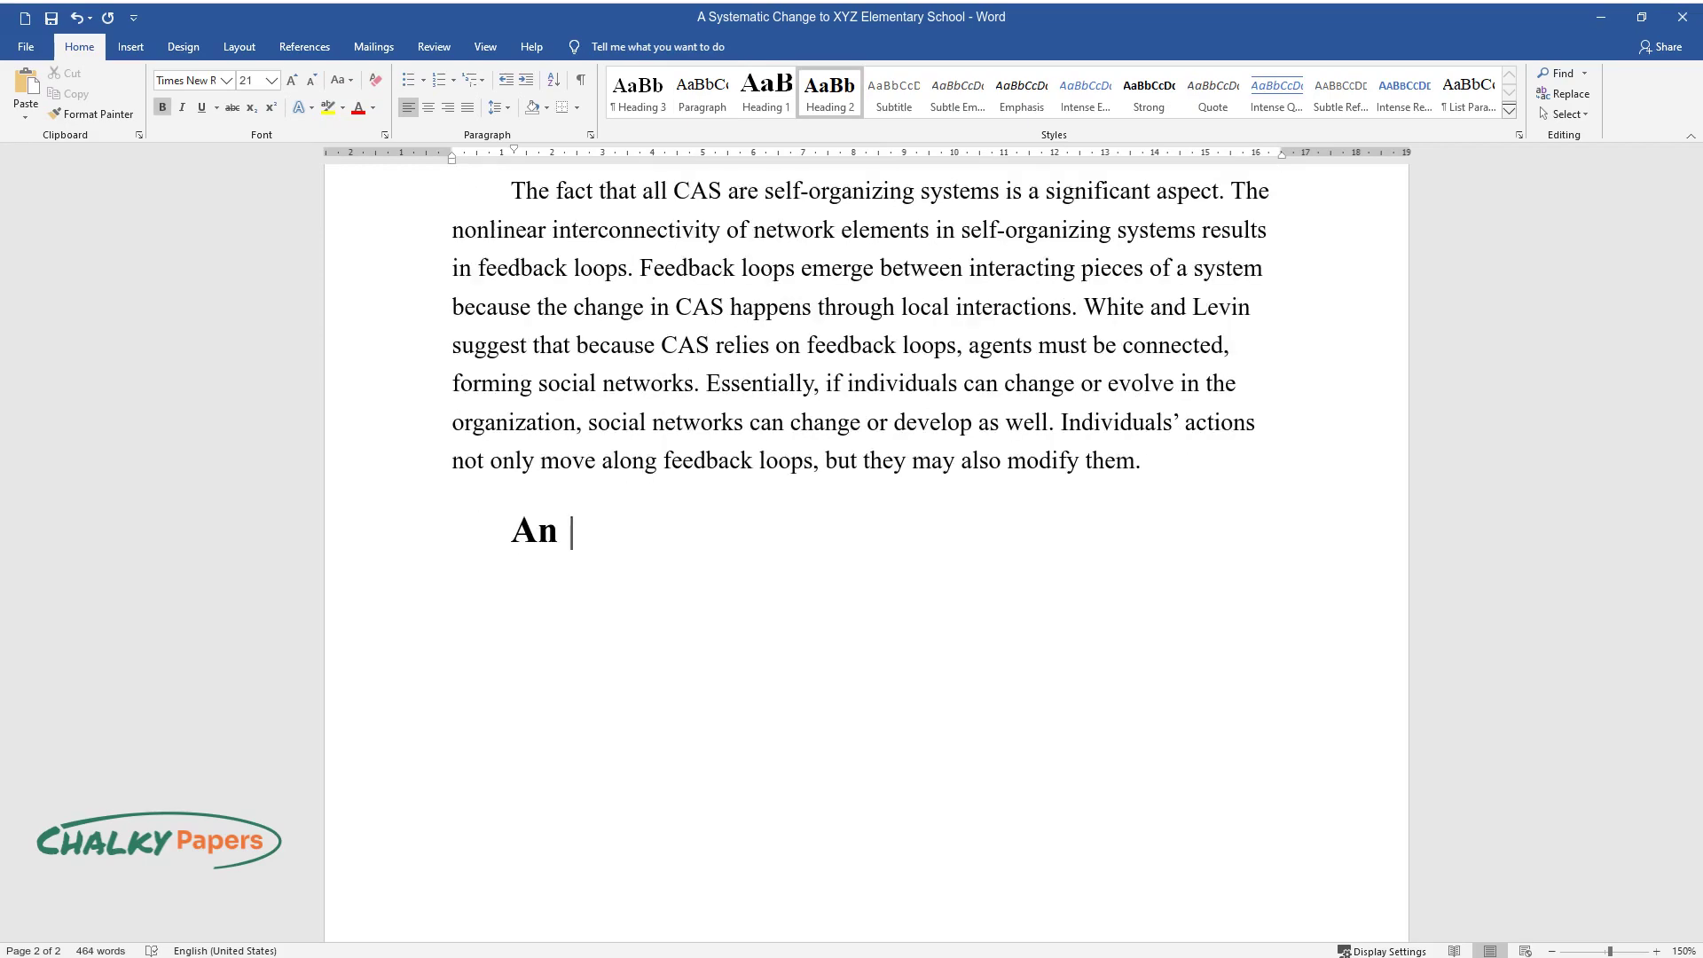
type("outline of the needs assessment")
Step: Write the paragraph 'An evaluation of diverse stakeholder viewpoints…' ending 'in collaboration with stakeholders.'
key("Return")
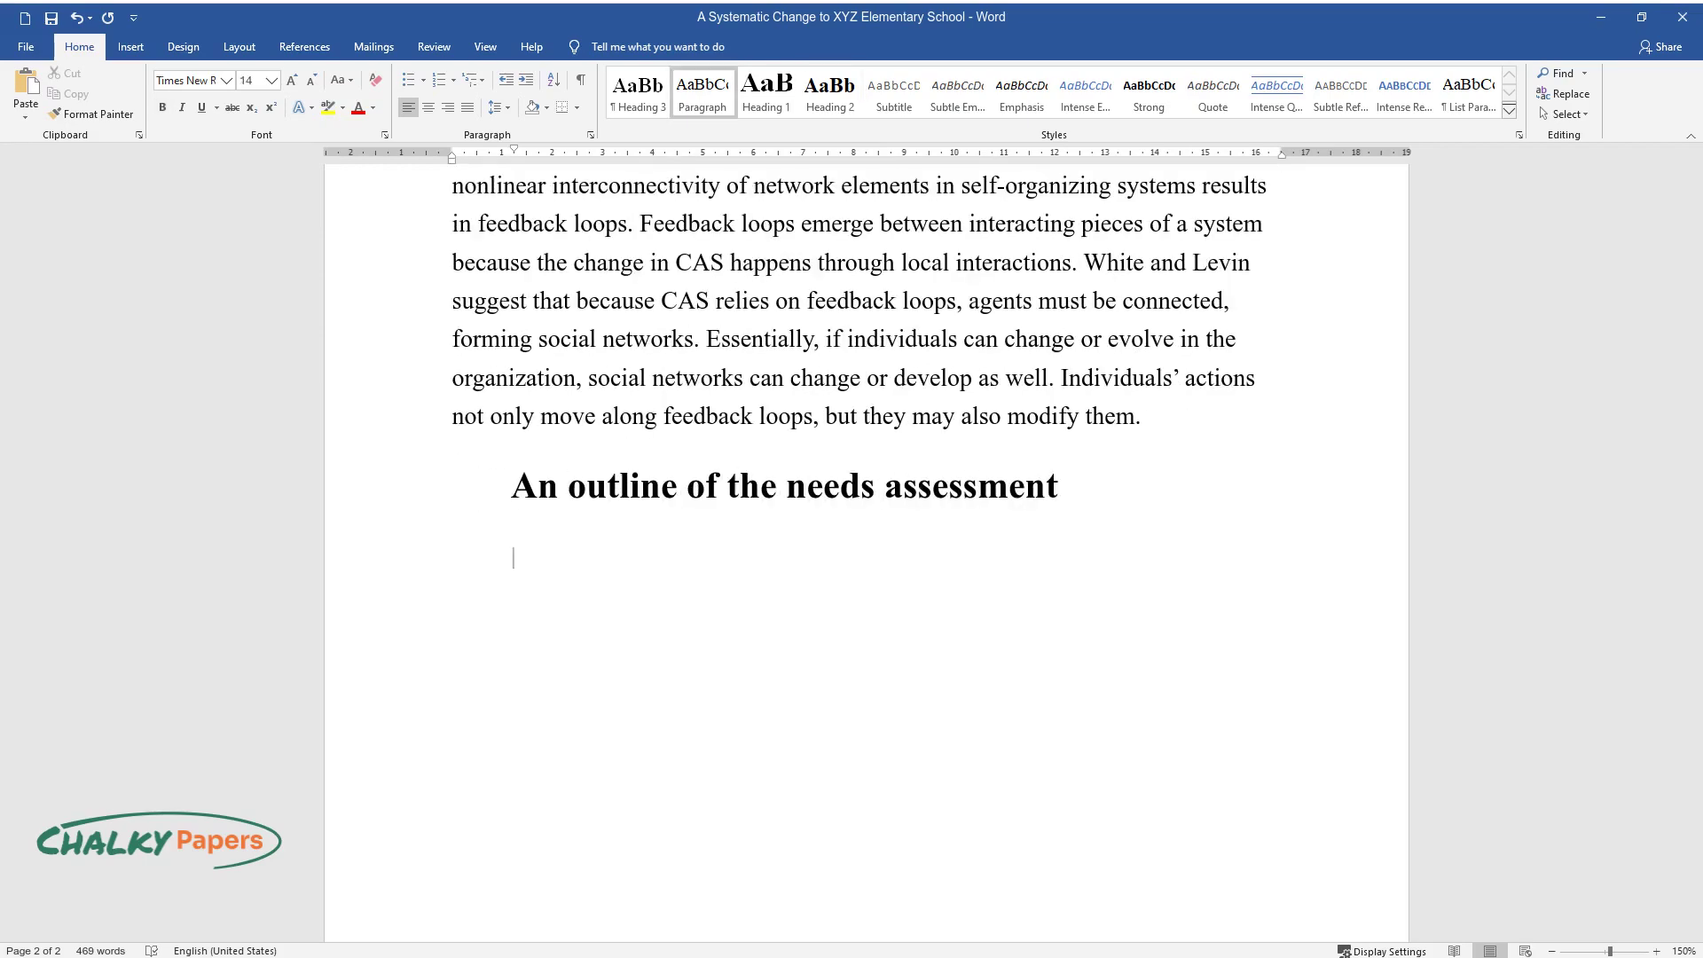
type("An ev")
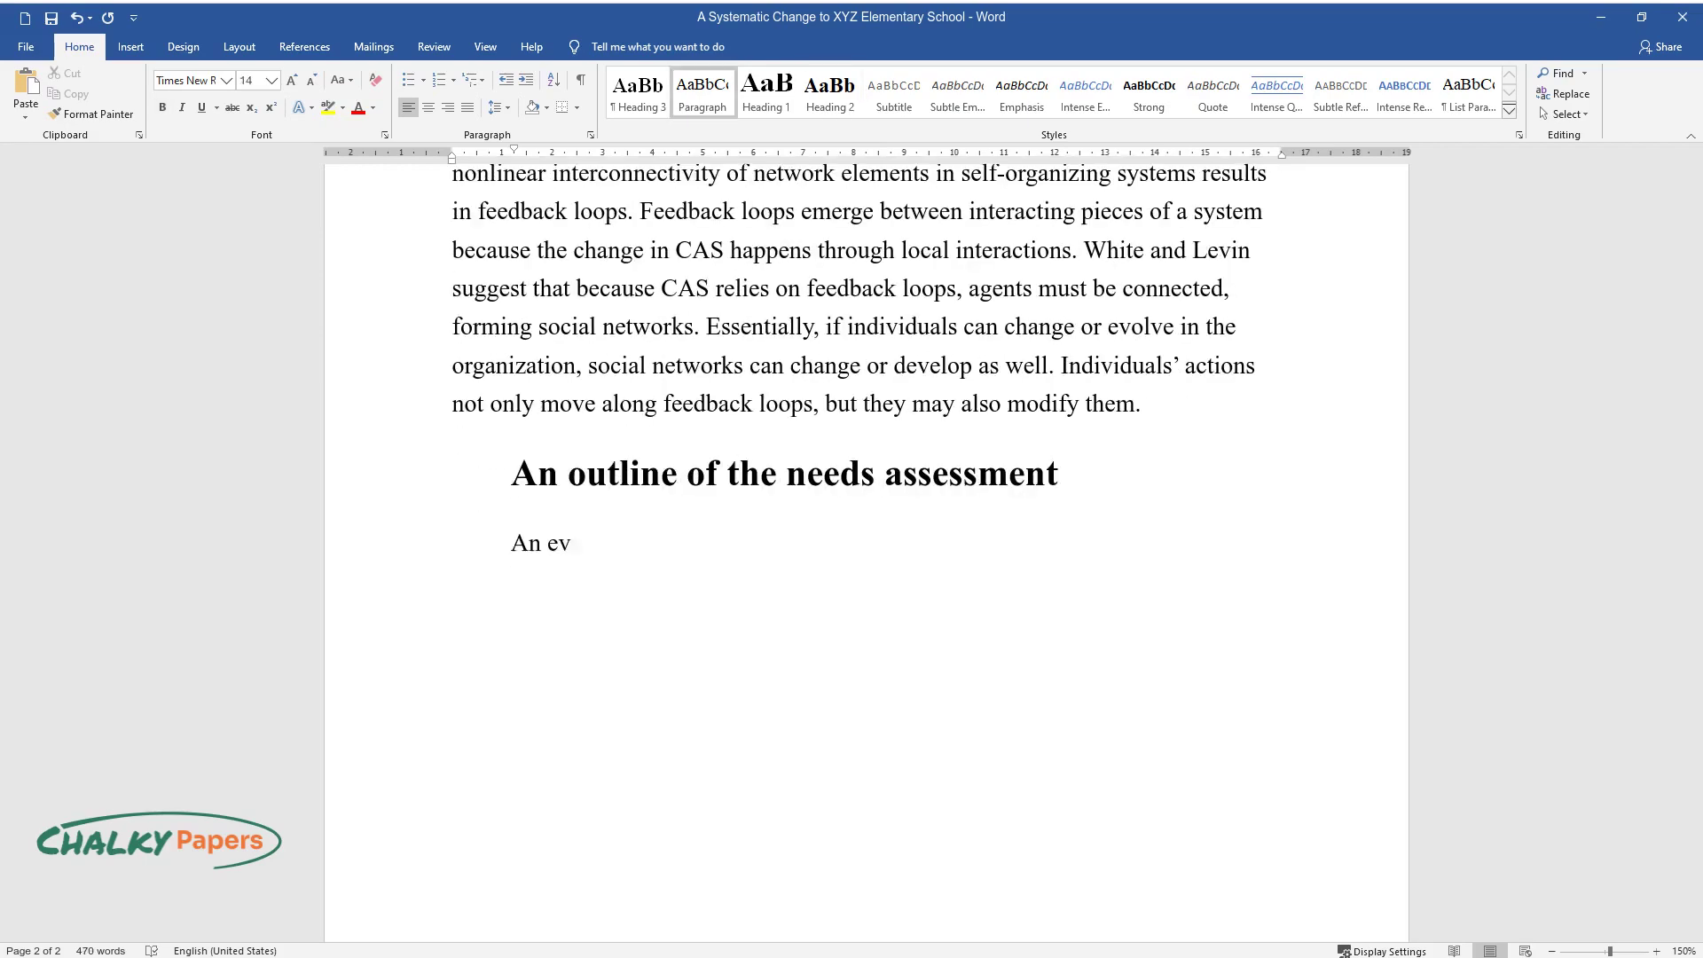
type("aluation of diverse stakeholder ")
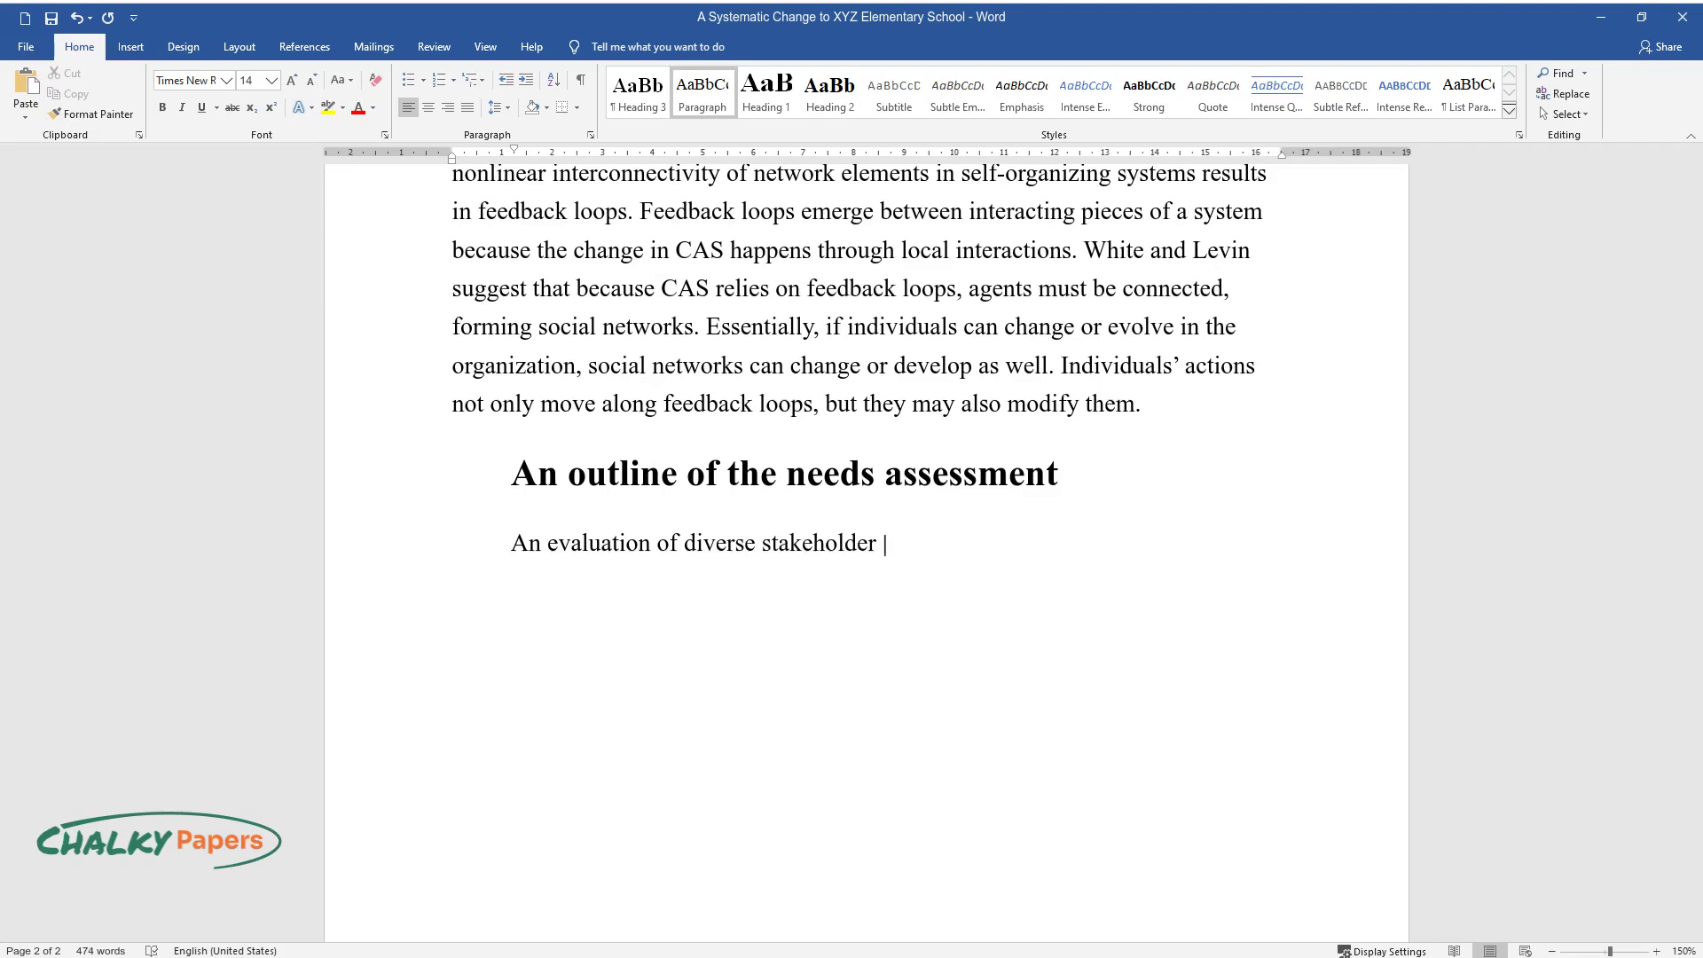
type("viewpoints may be part of a conte")
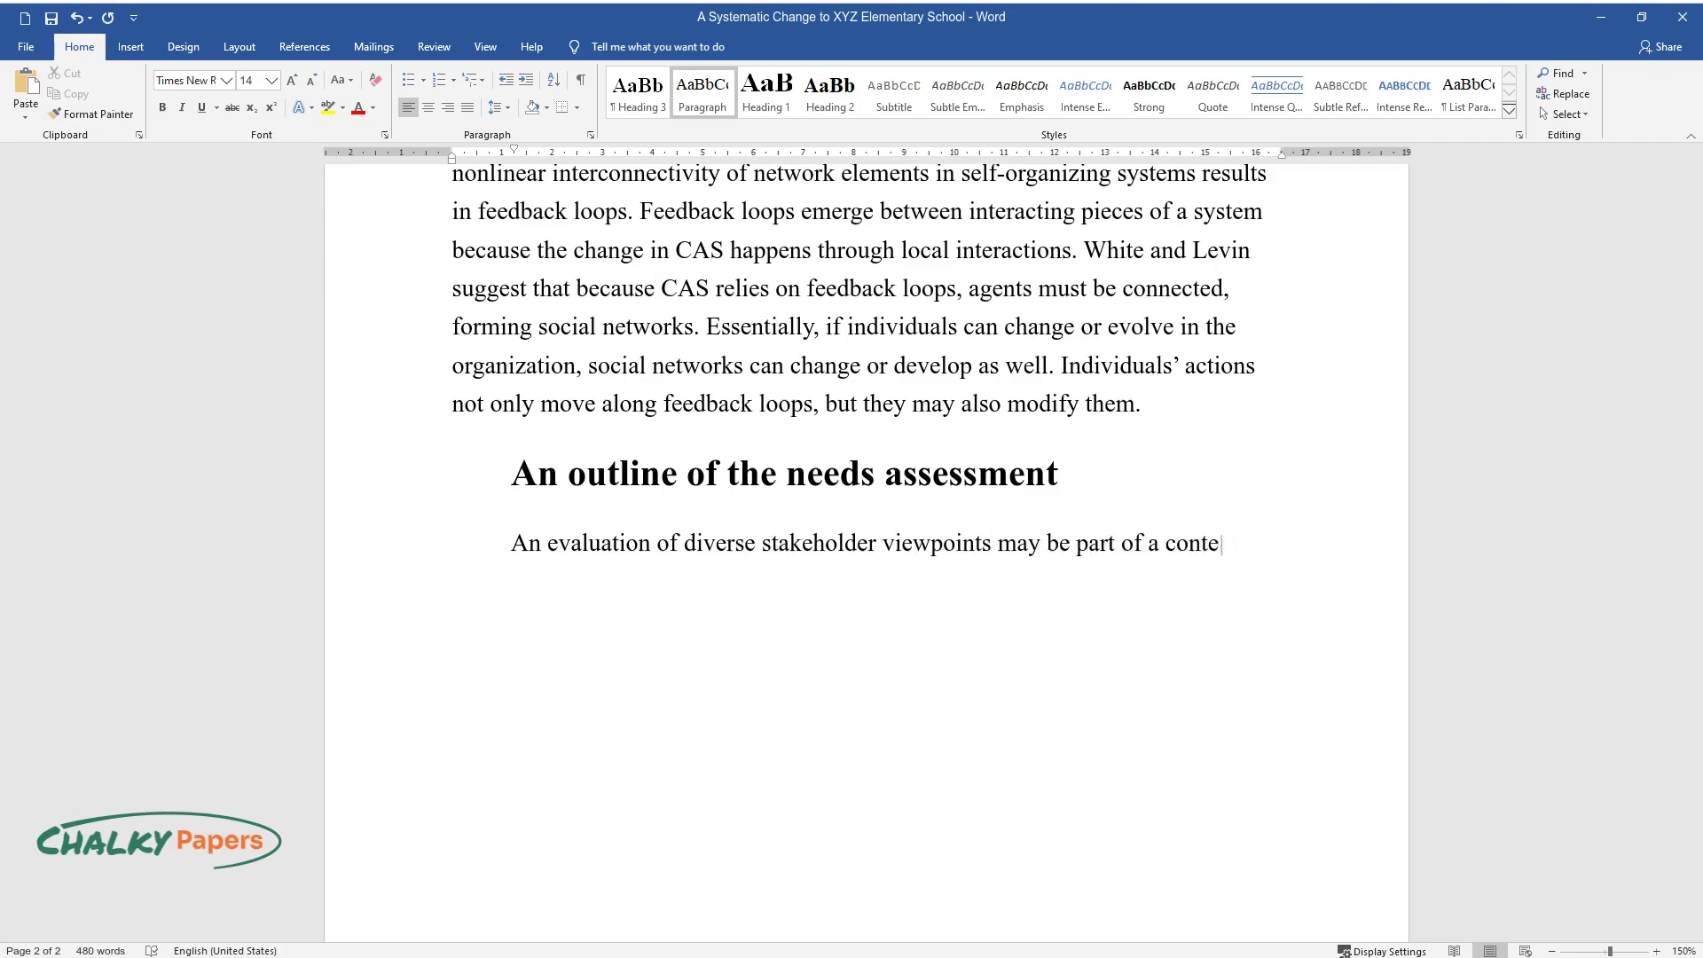
type("xt-specific approach to needs ass")
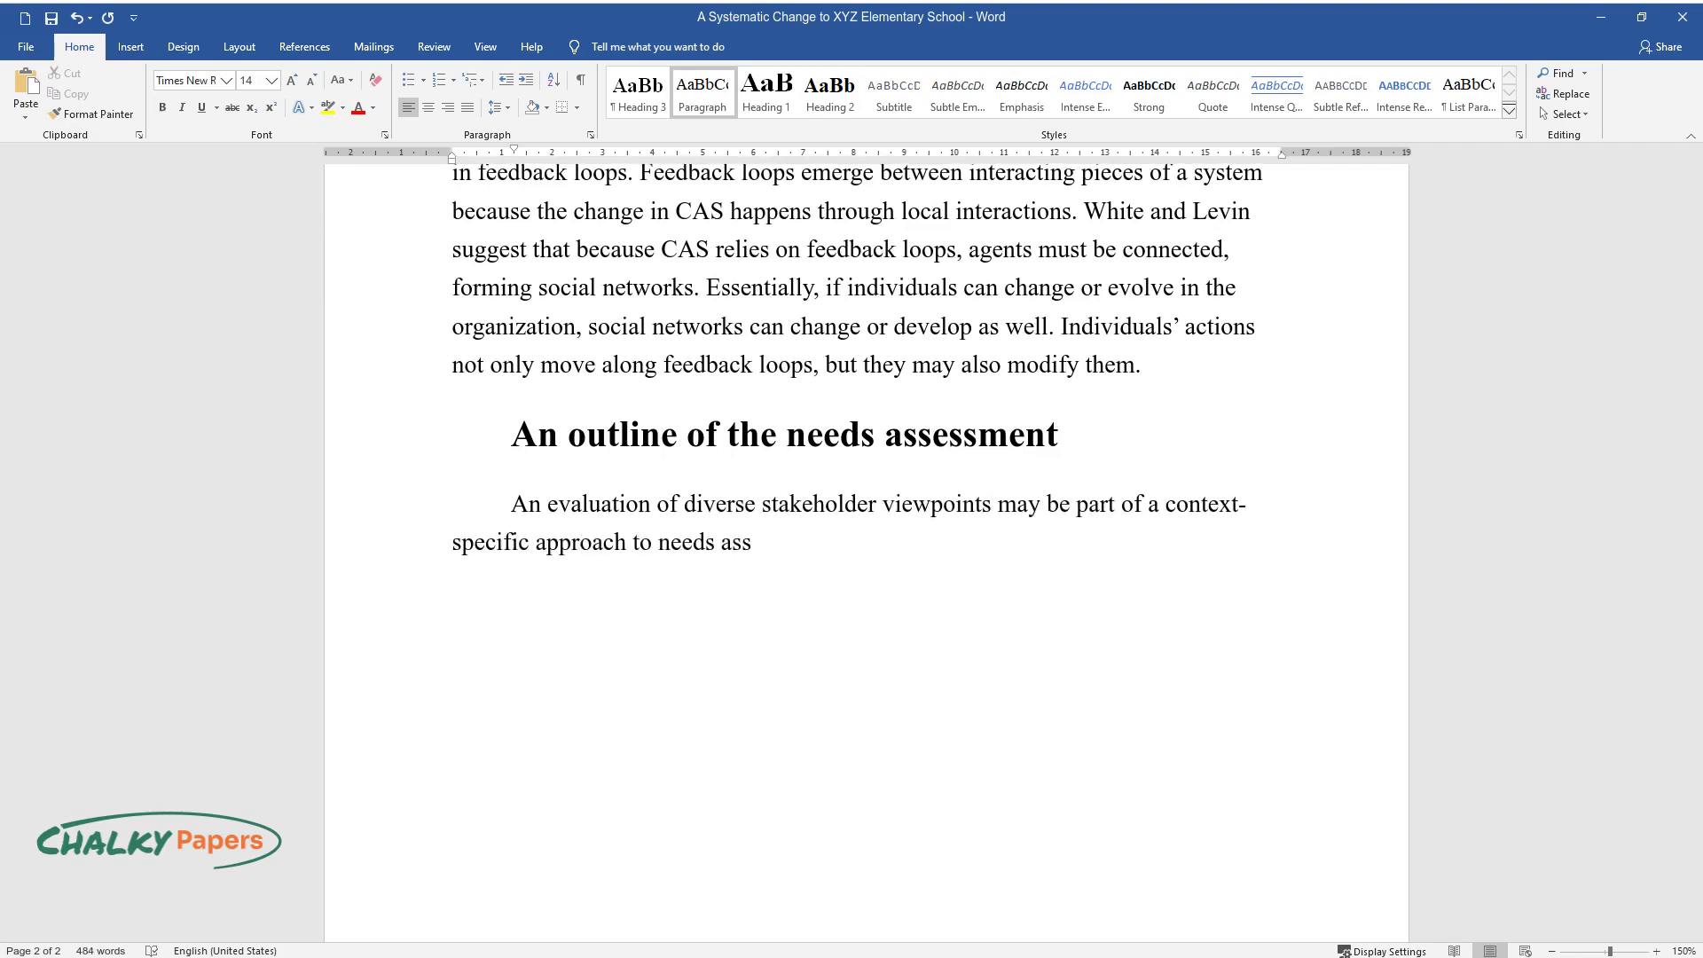
type("essment (e.g., students, parents,")
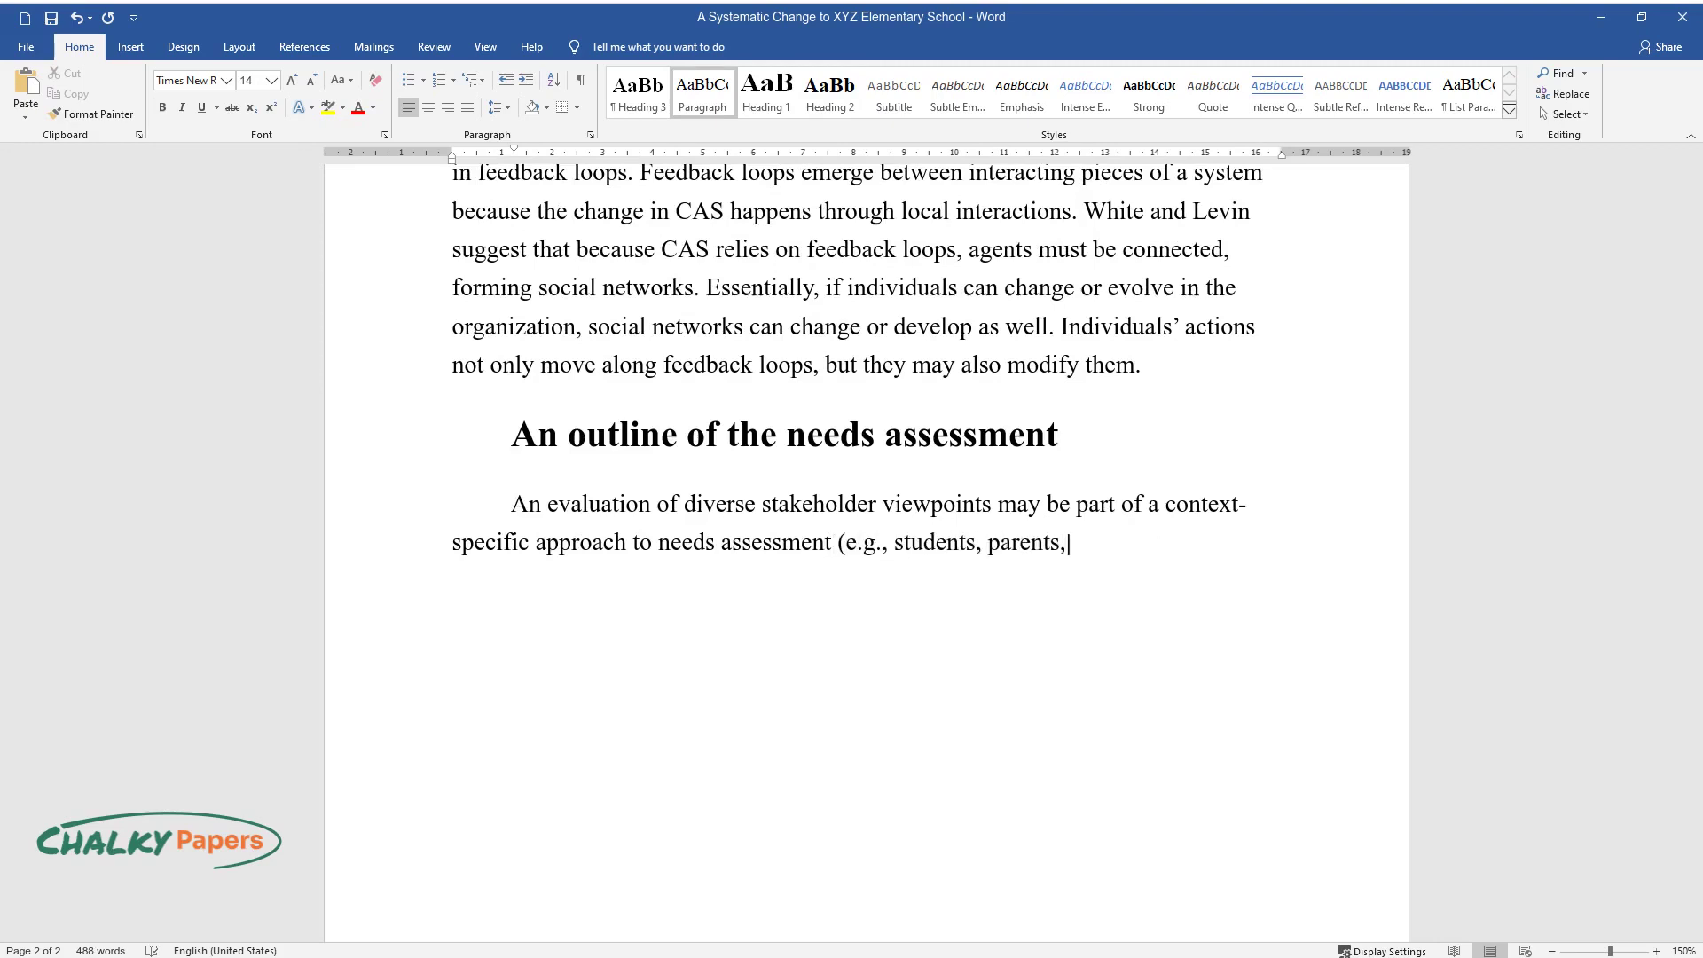
type(" community members, teachers, and")
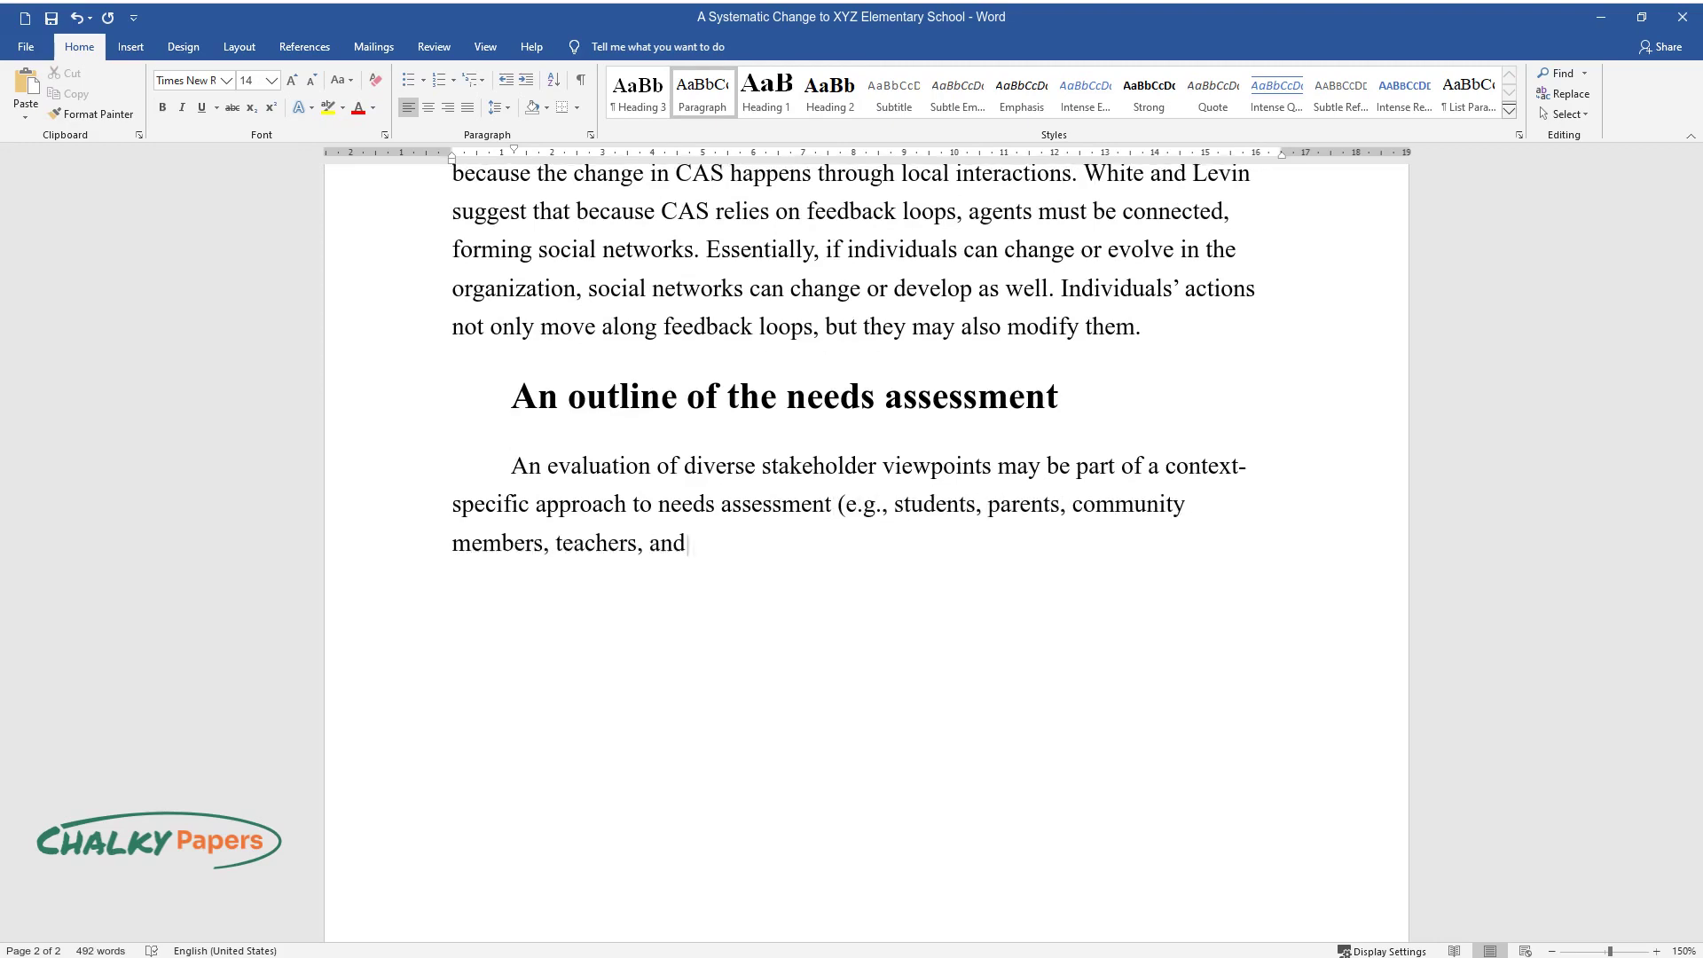
type(" administrators). Stakeholder vie")
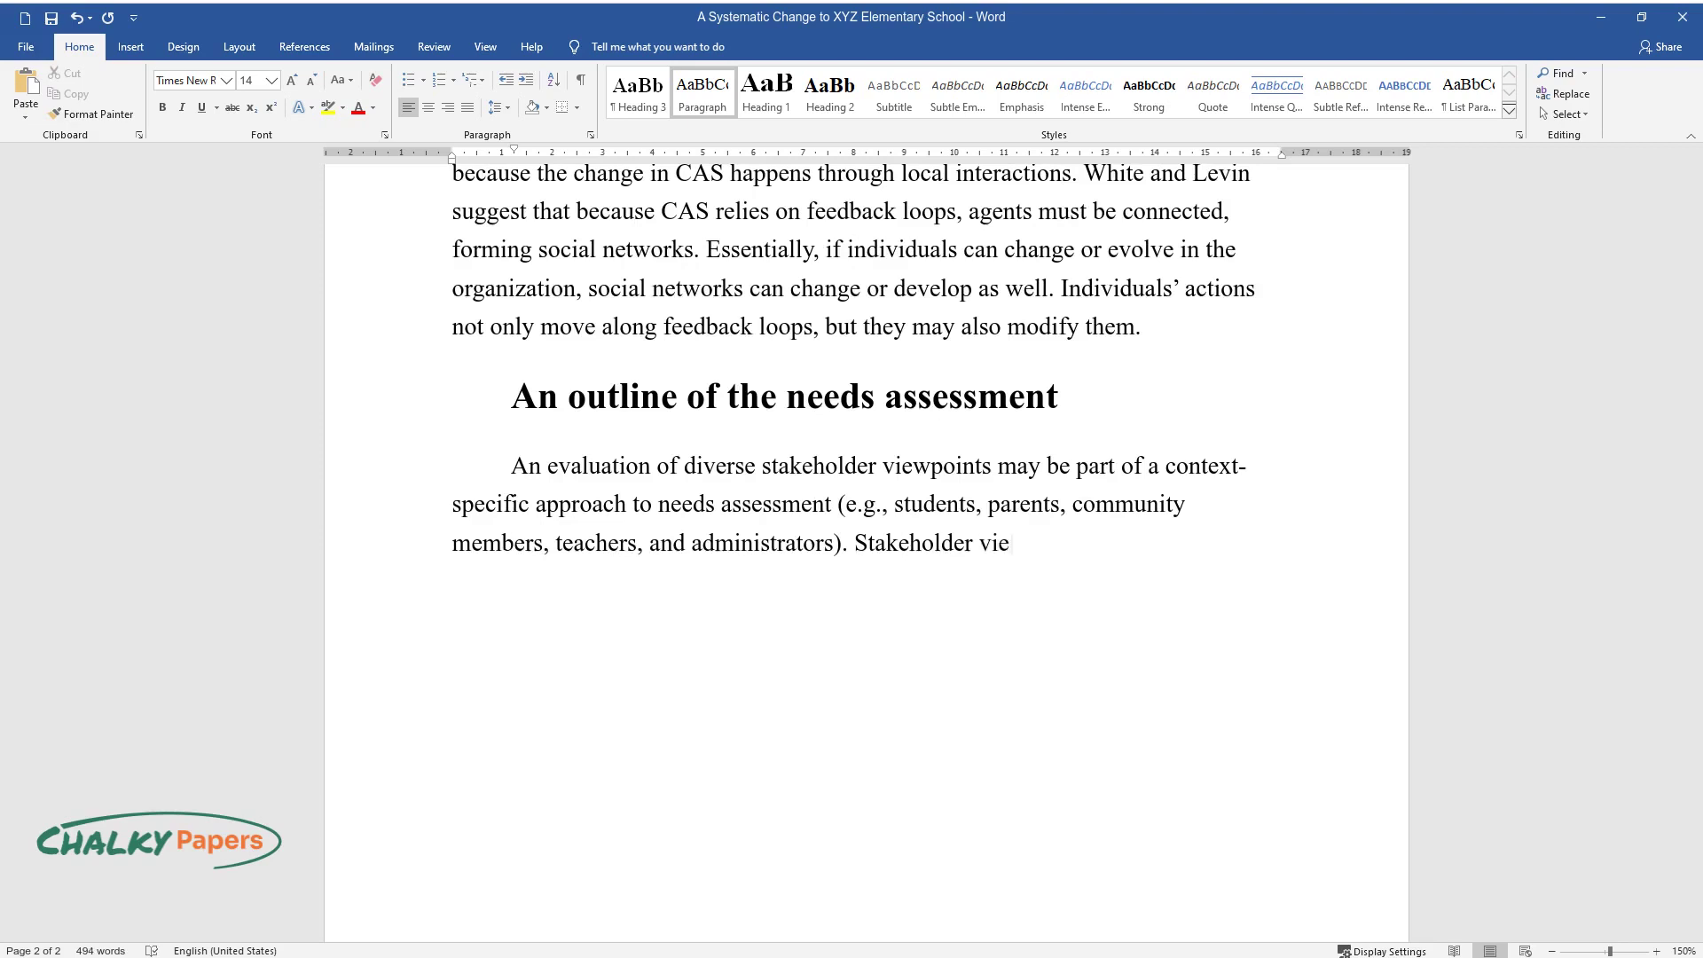
type("wpoints are crucial because they may assist leade")
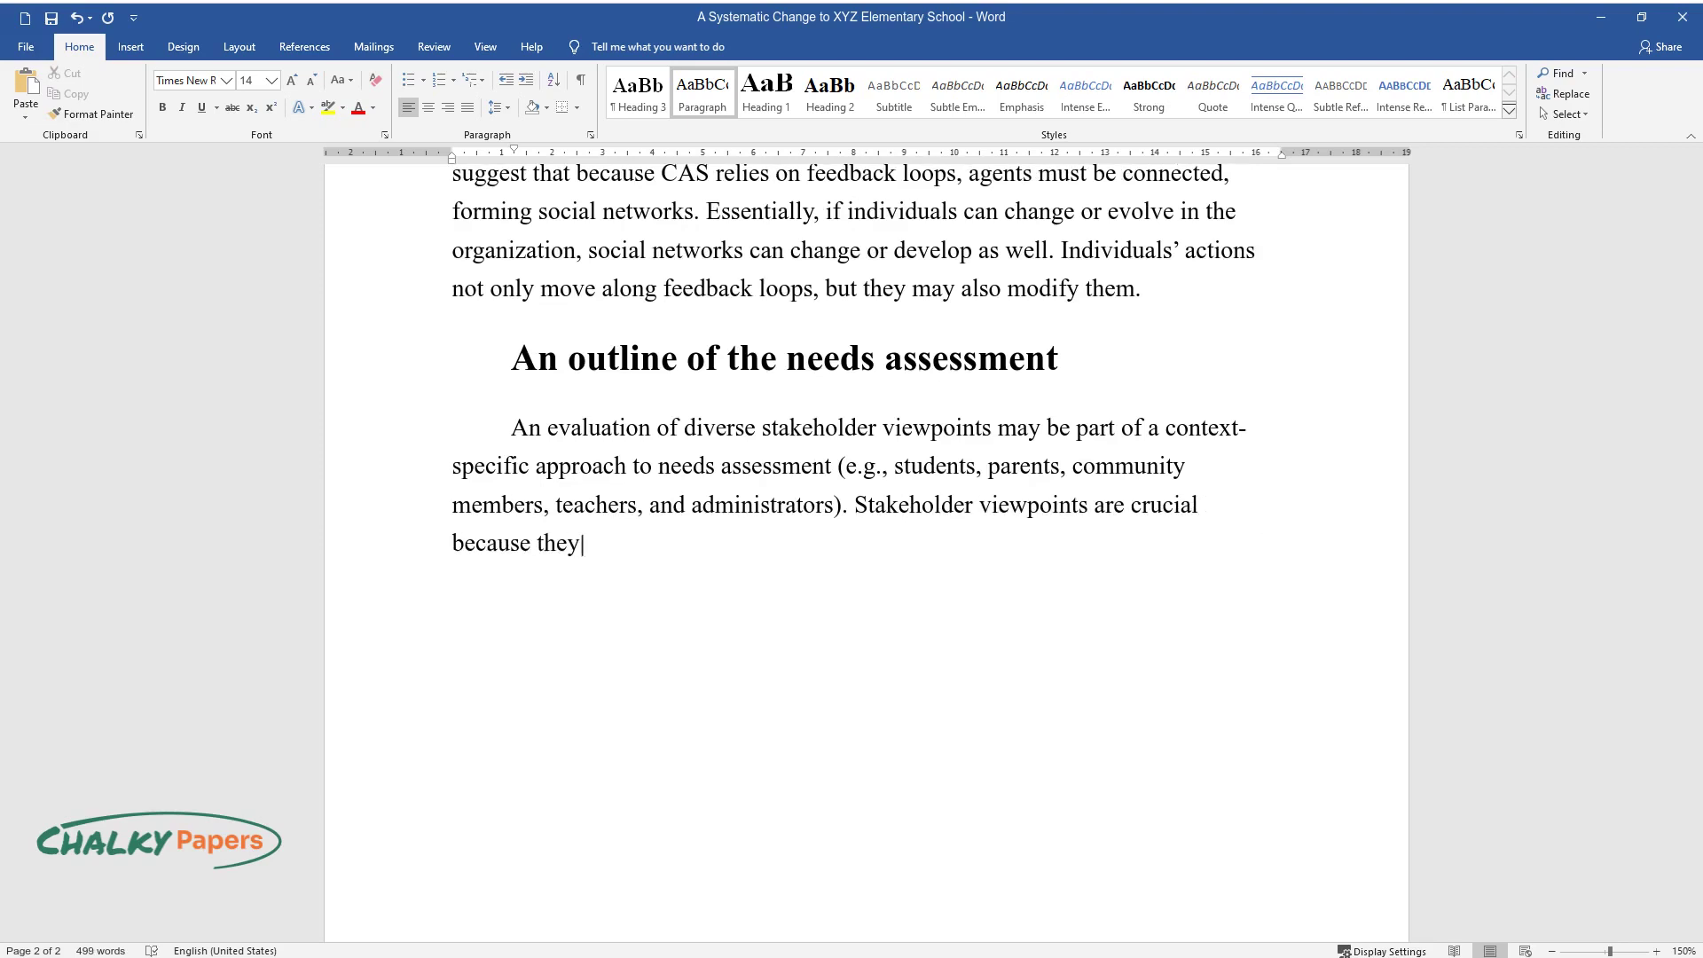
type("rs in understand")
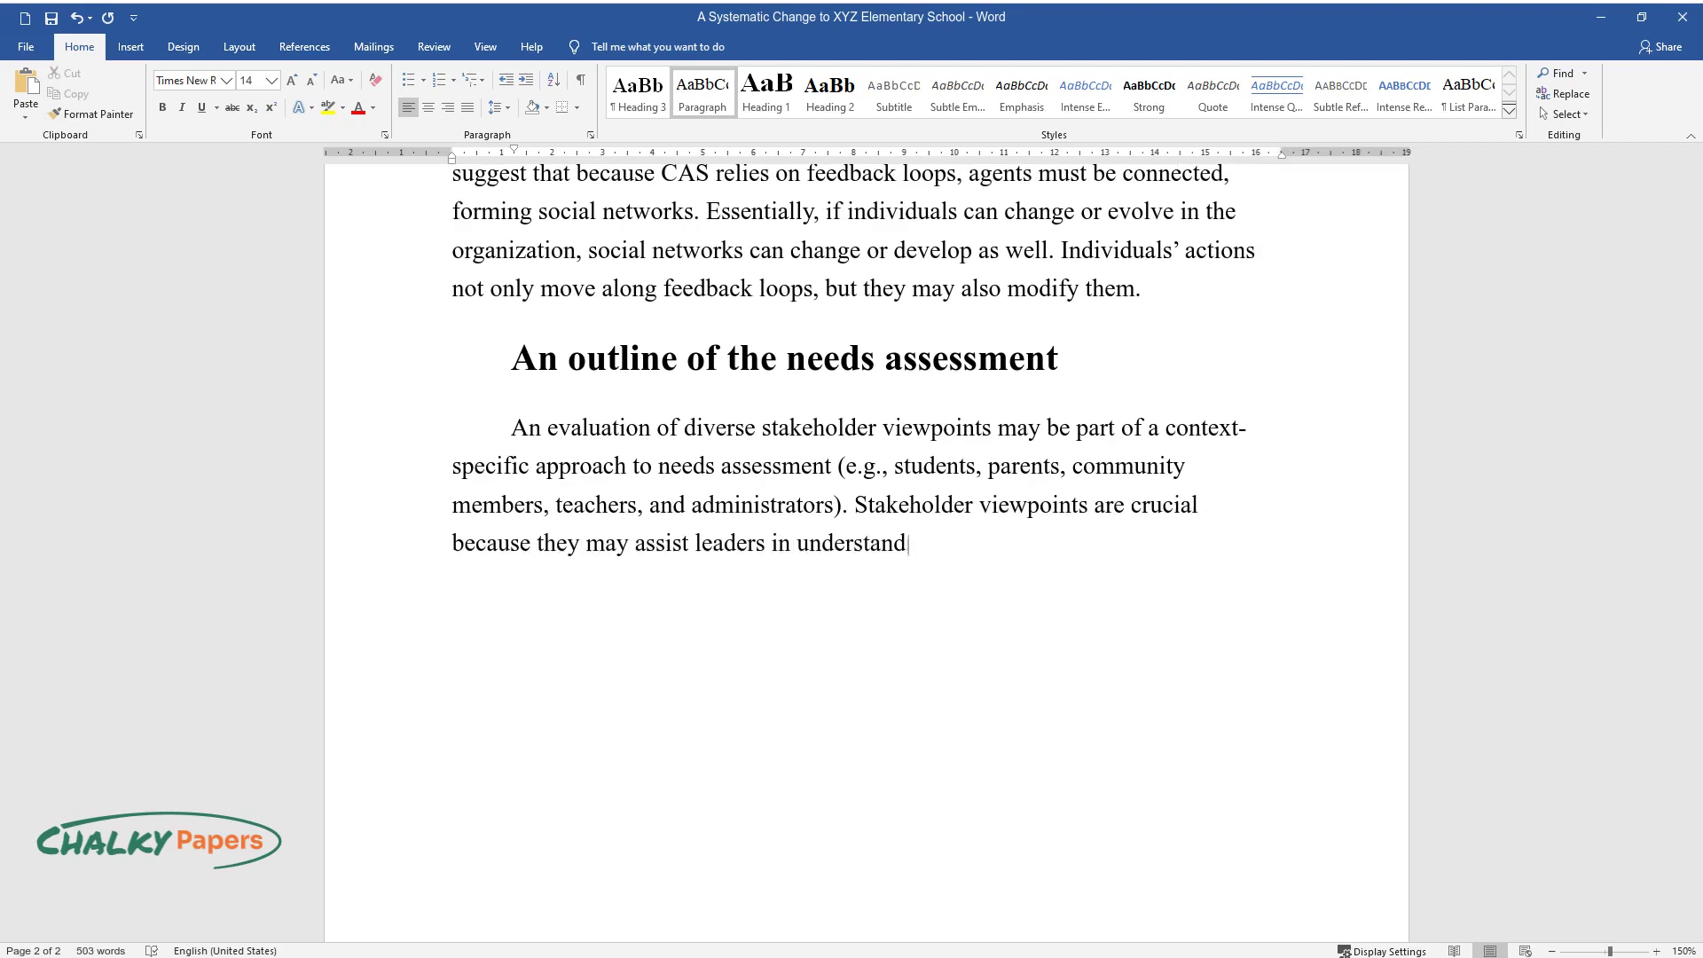
type("ing how the system's different co")
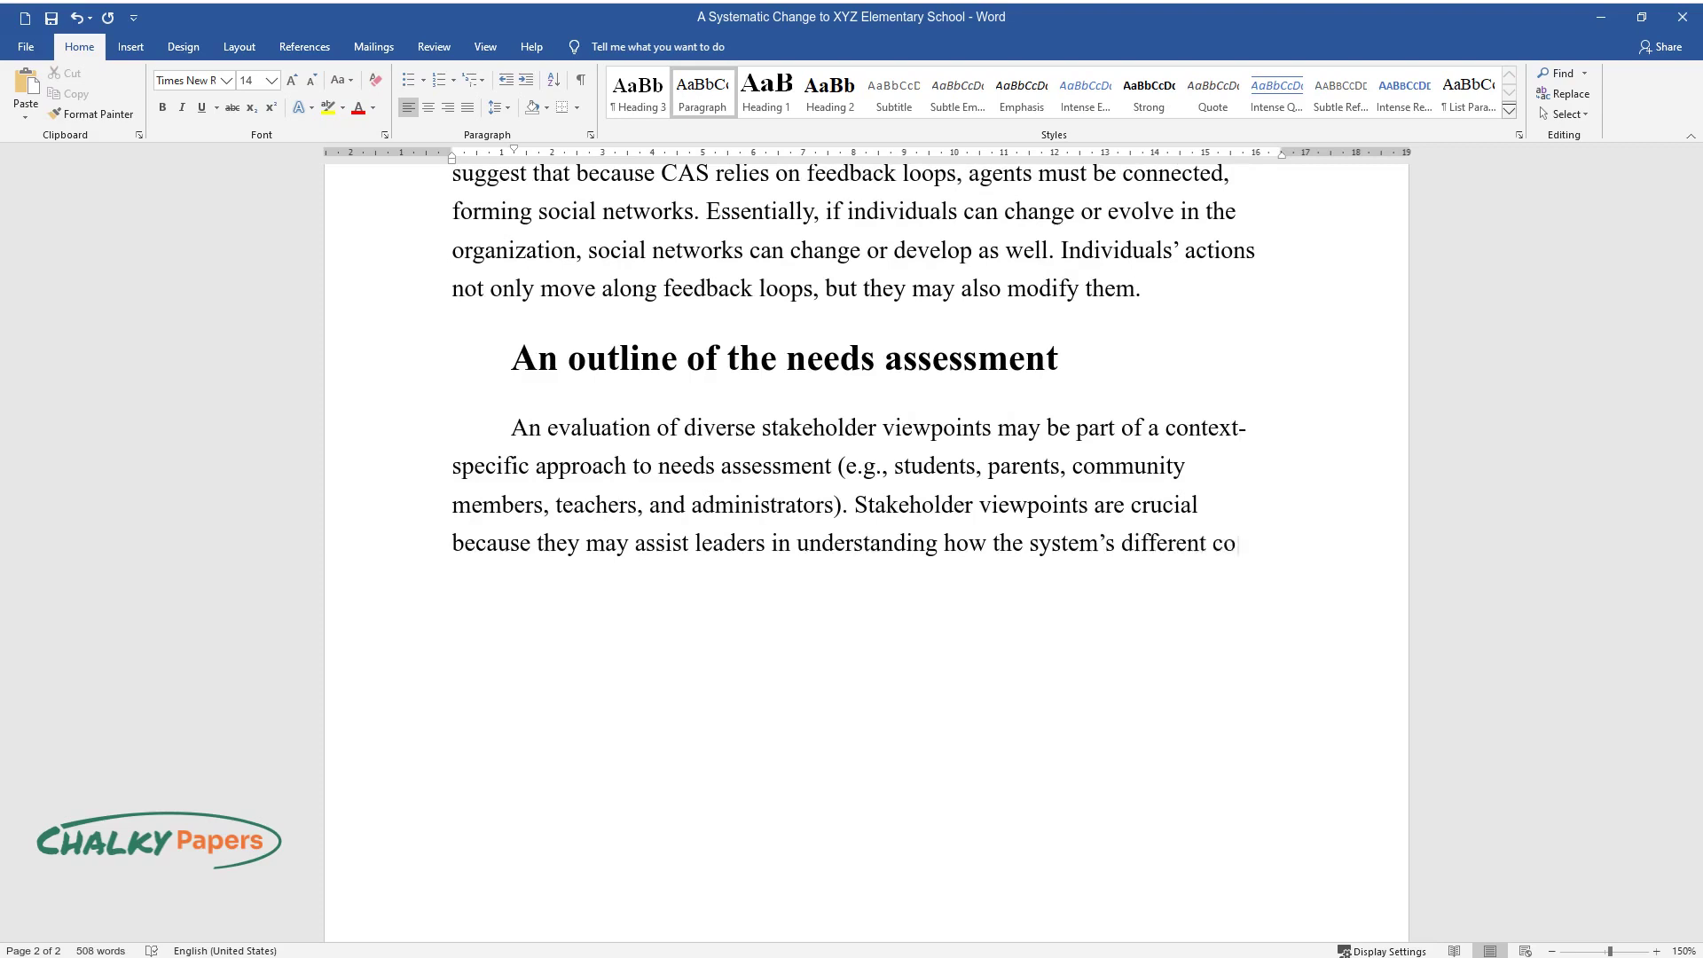
type("mponents interact. Rigorous data ")
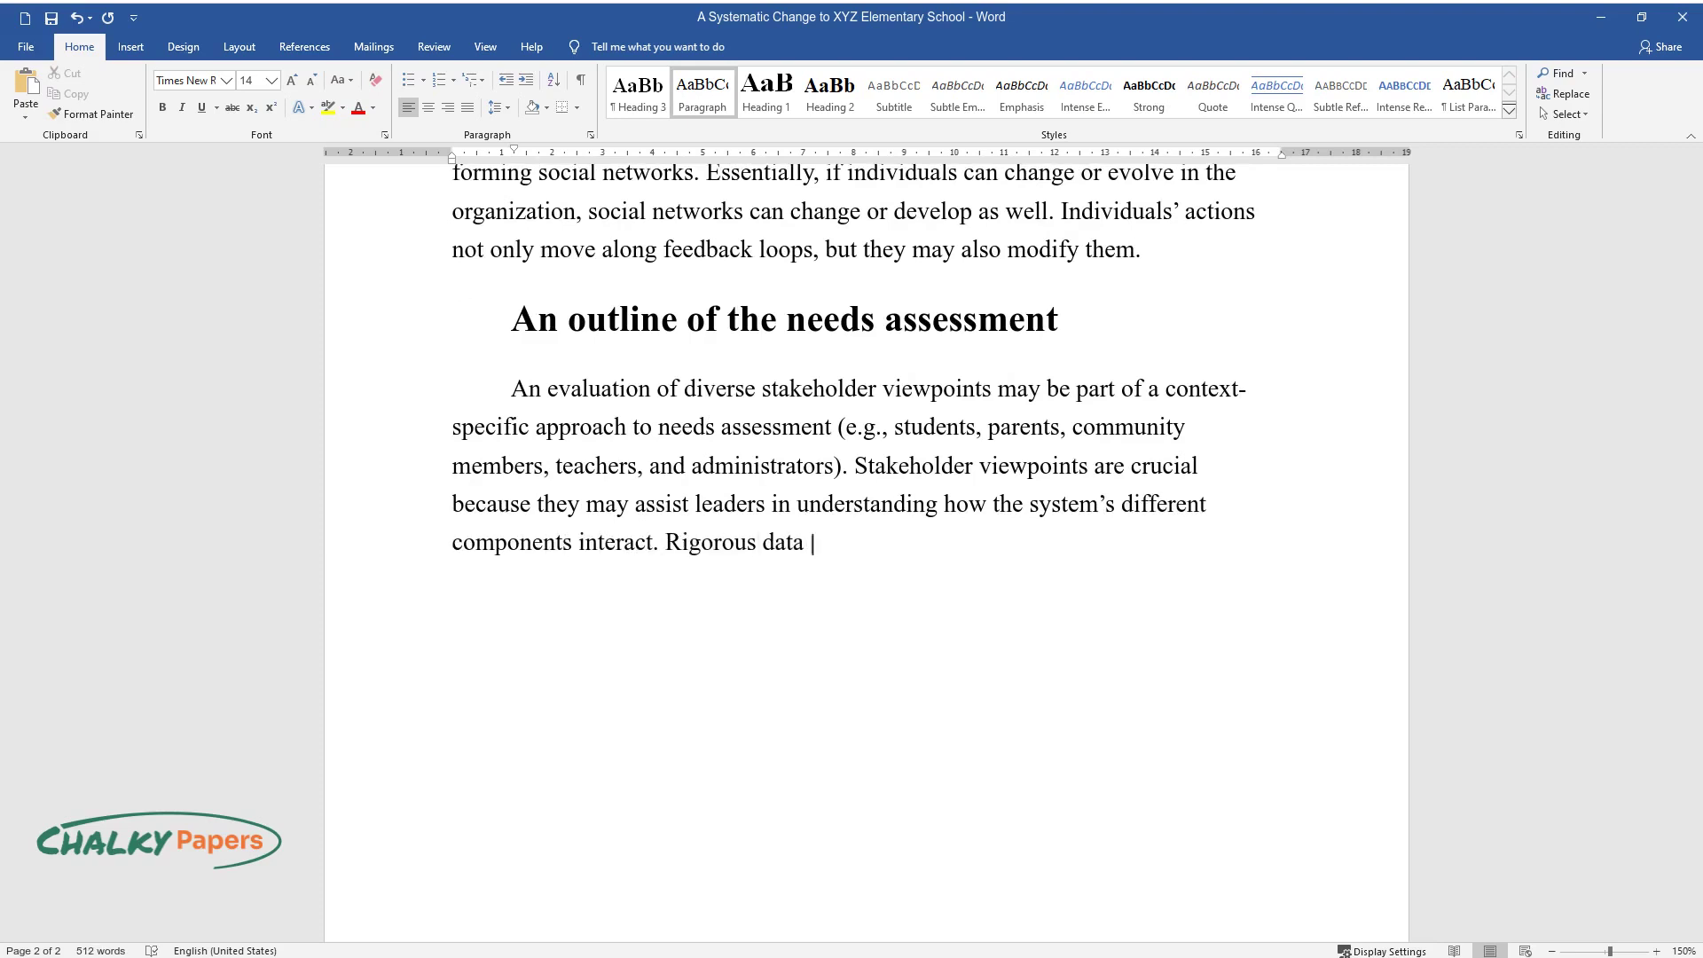
type("analysis includes input and outpu")
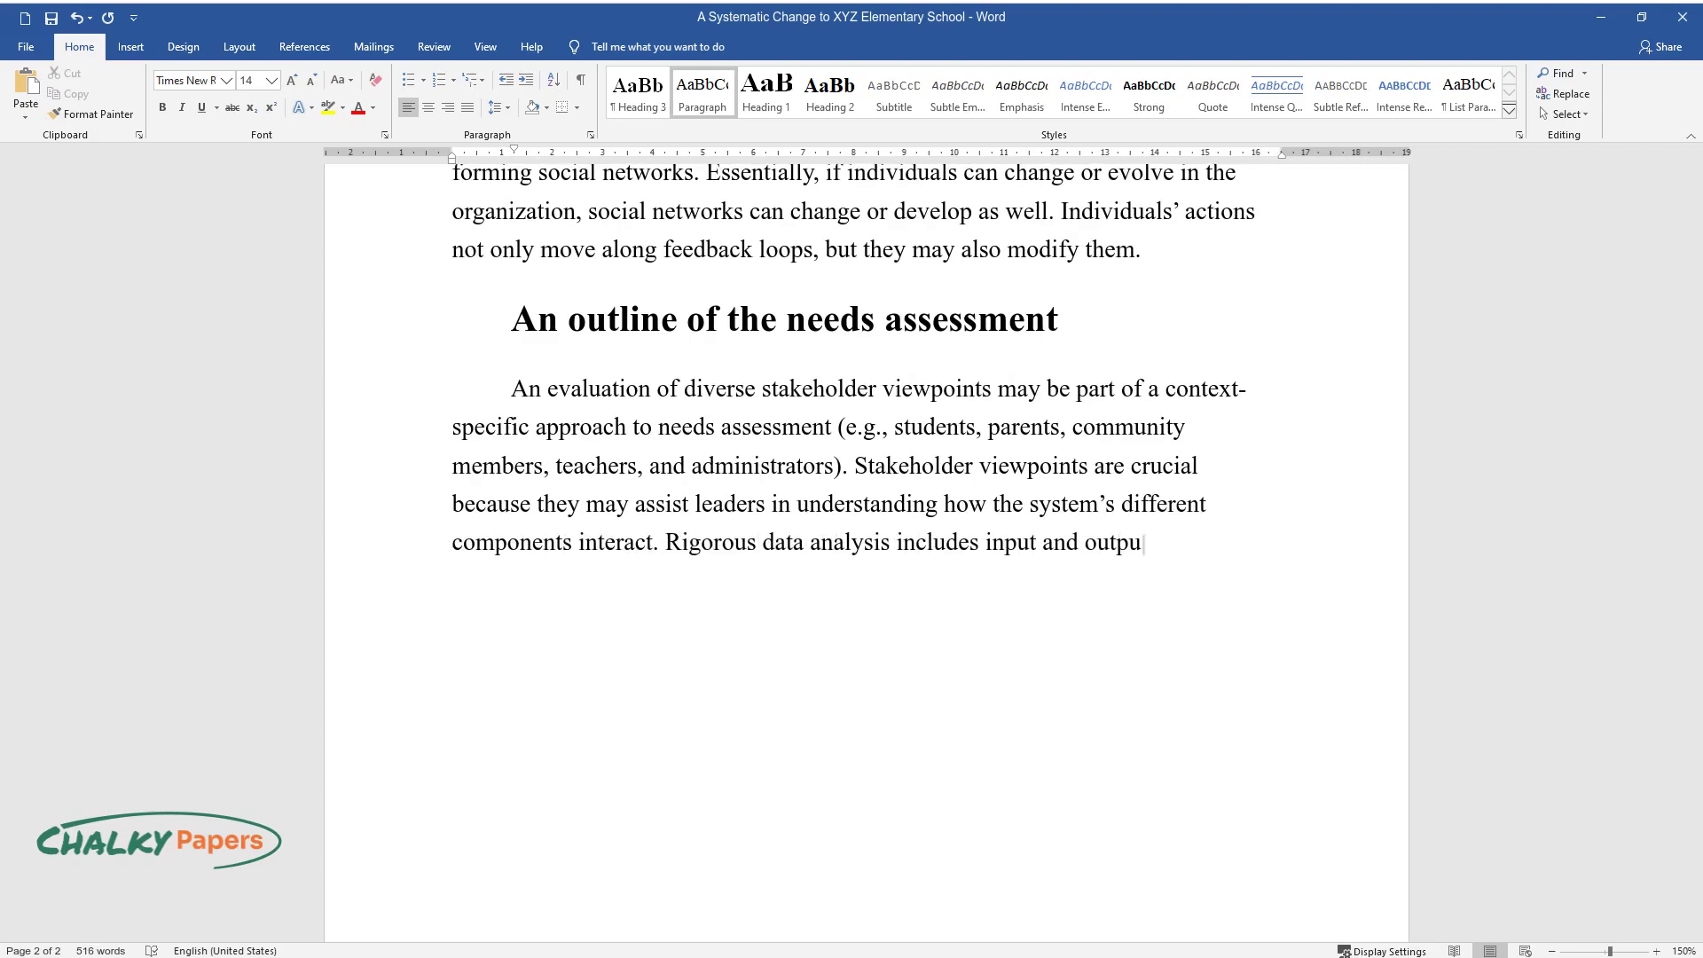
type("t data. Input data refers")
type(" to mat")
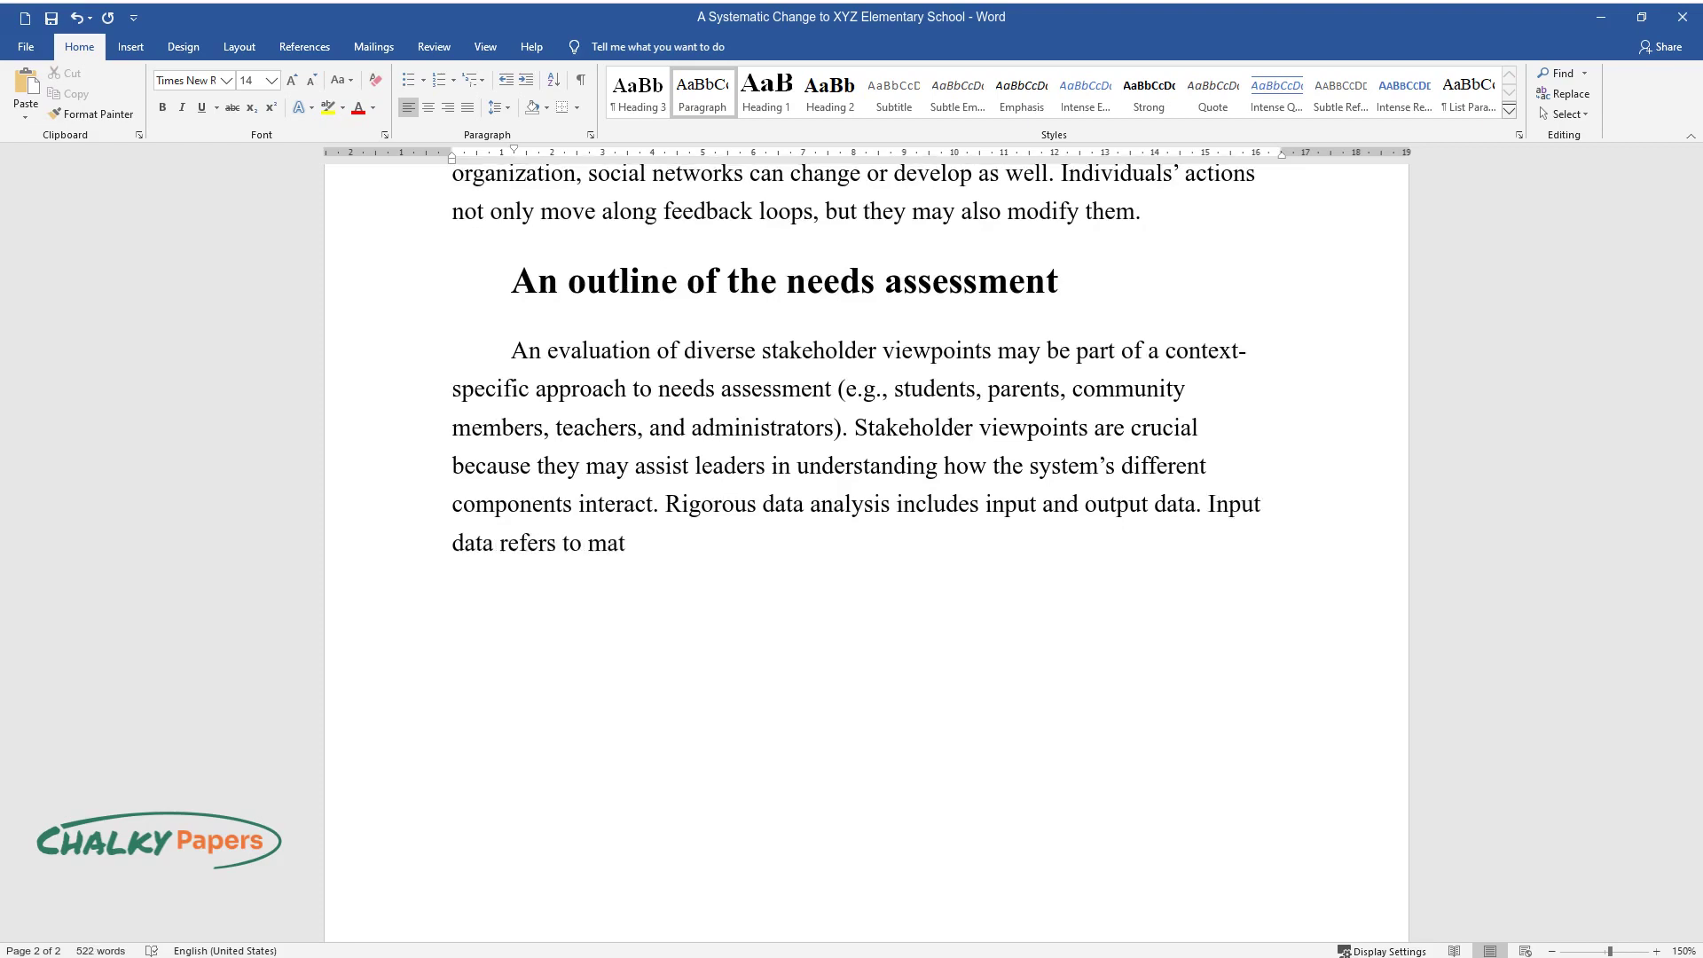
type("erials that are supposed to help ")
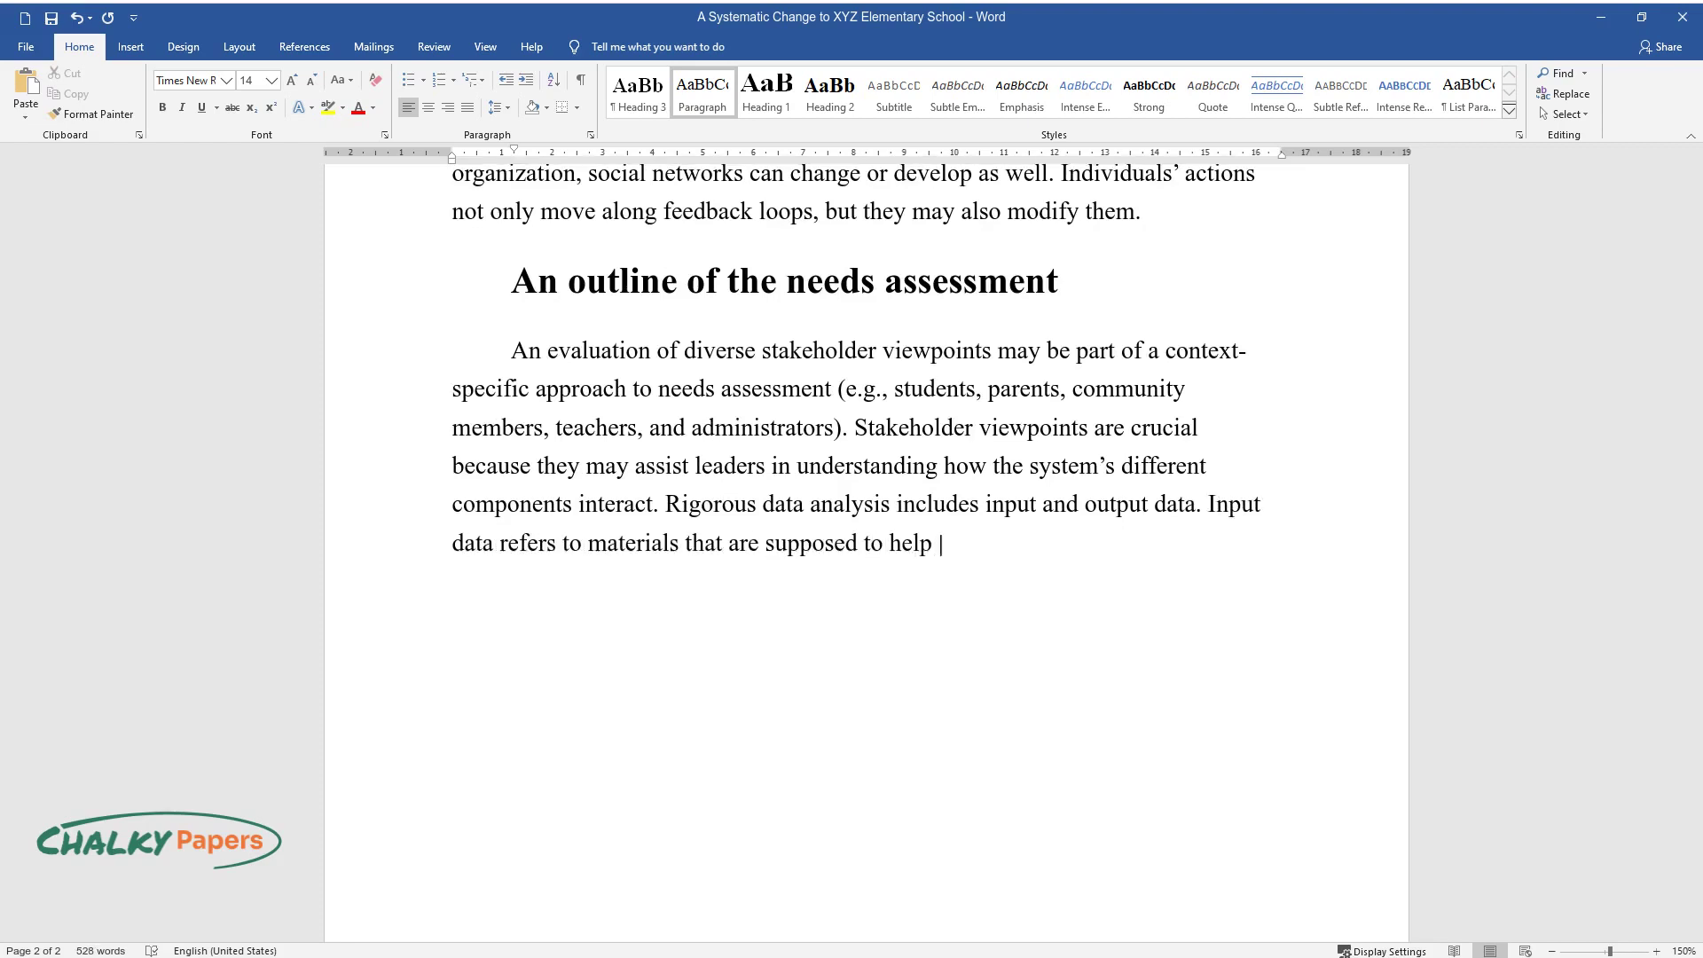
type("the school succeed. Improvement p")
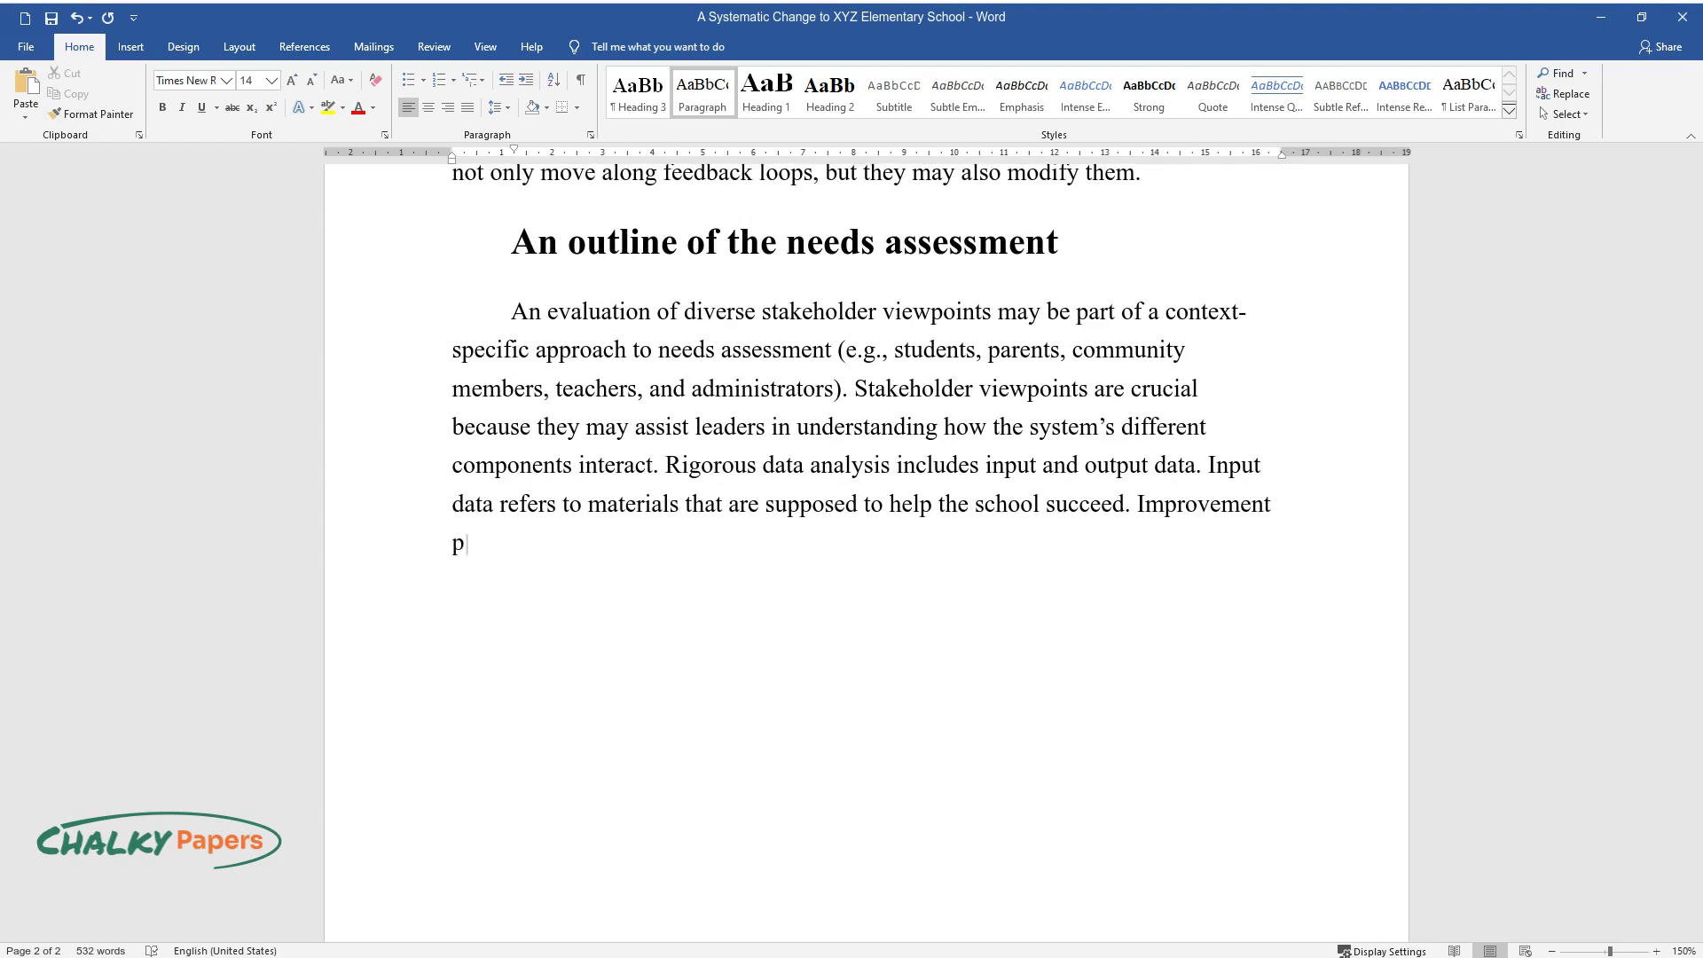
type("lans, curricular materials and su")
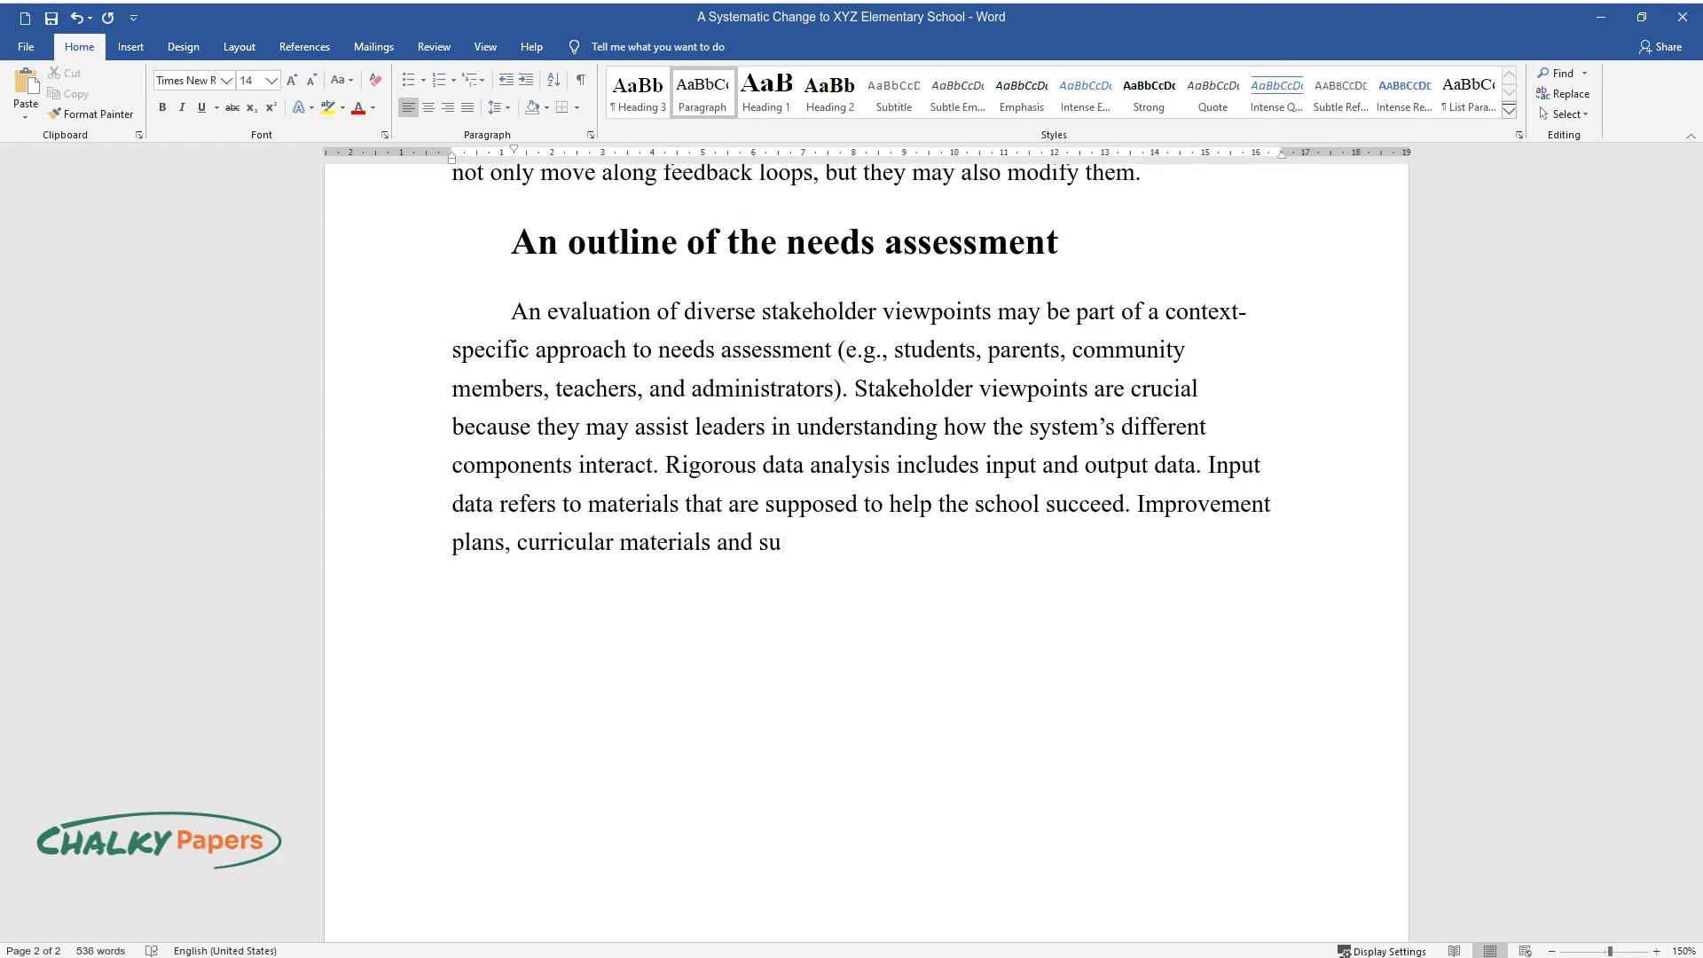
type("pplies, training, resource alloc")
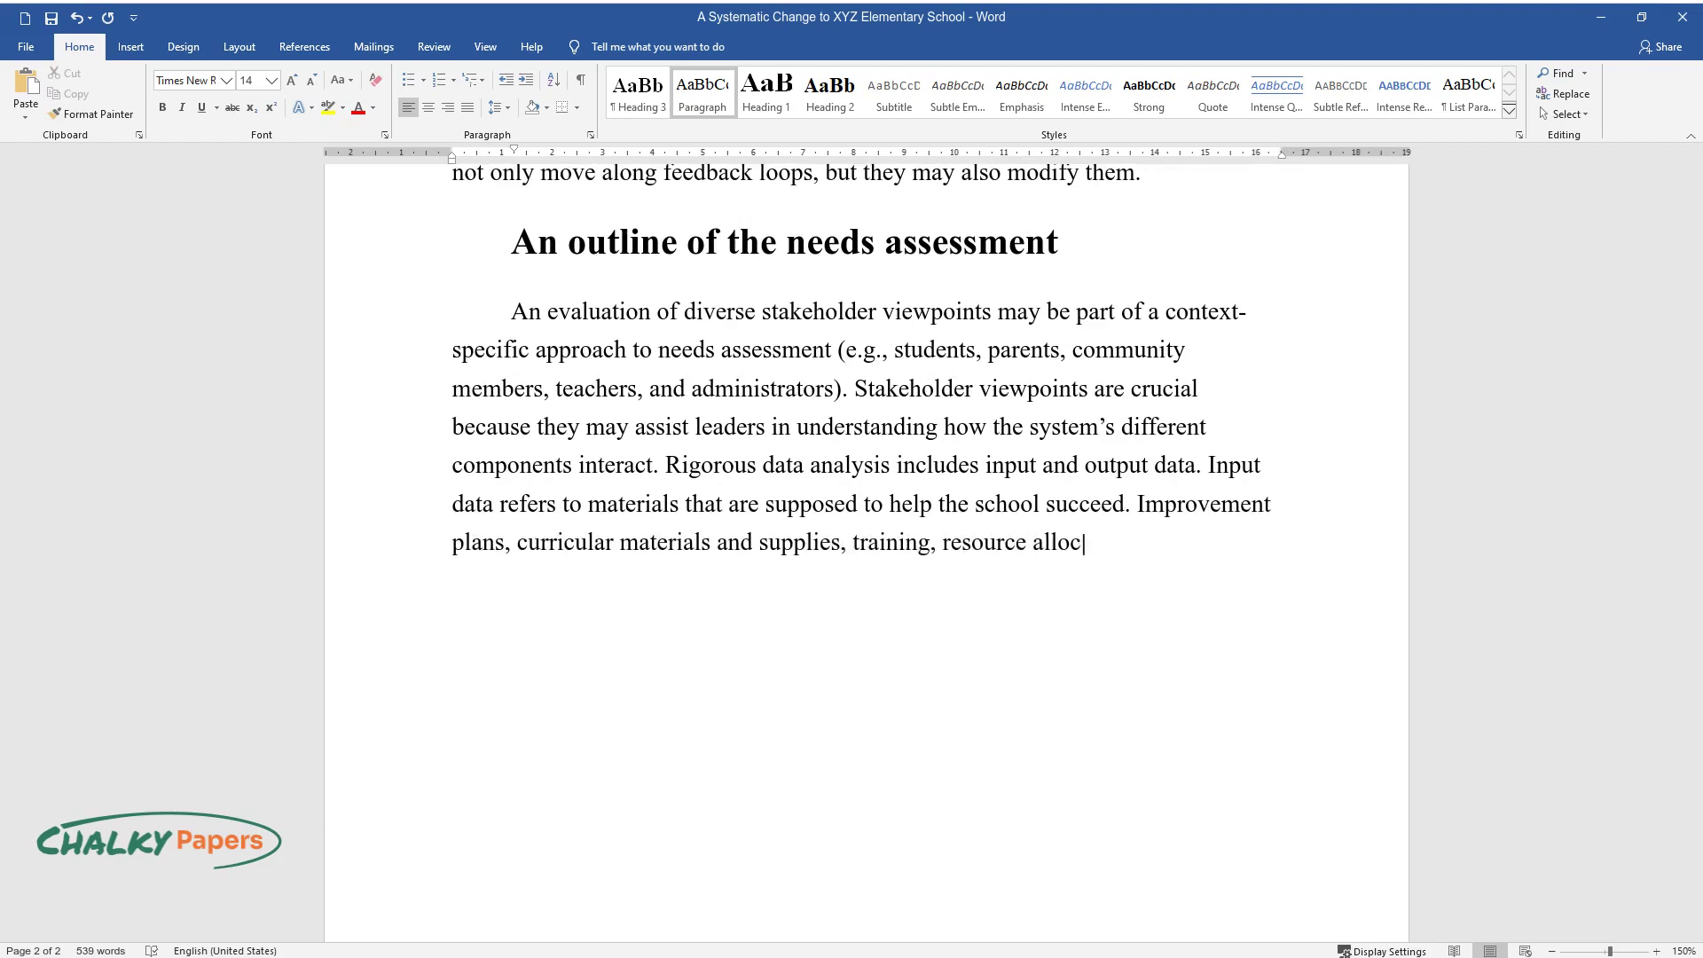
type("ation, and intervention programs ")
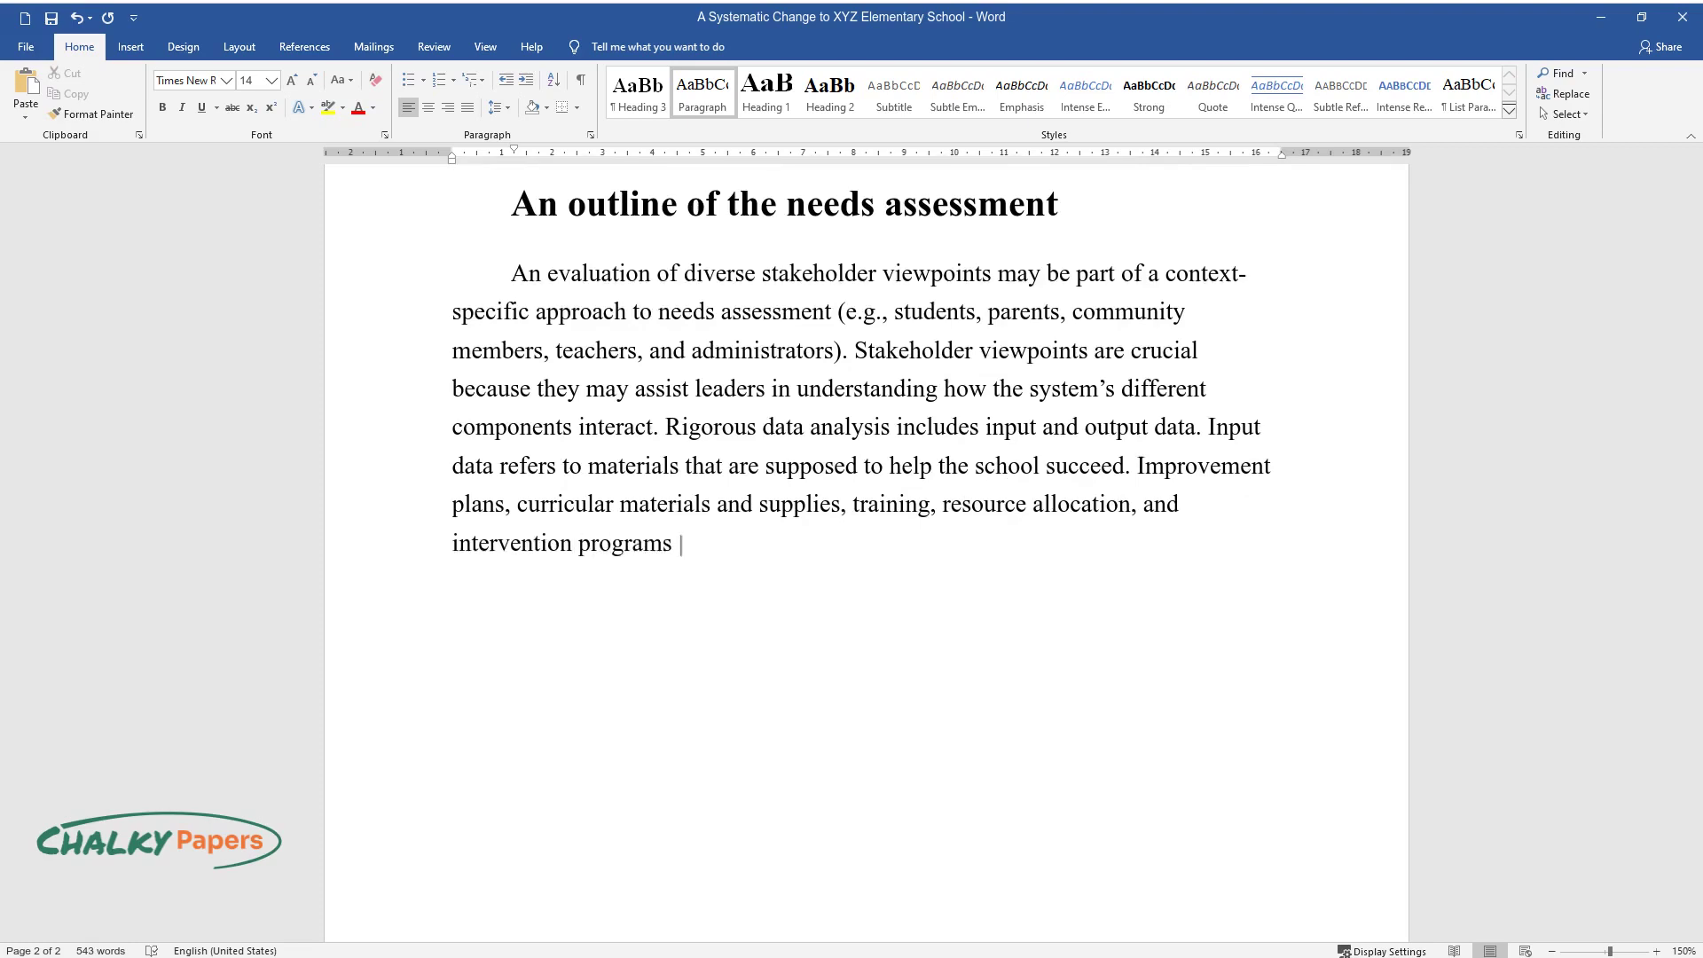
type("are all included in this area. Ou")
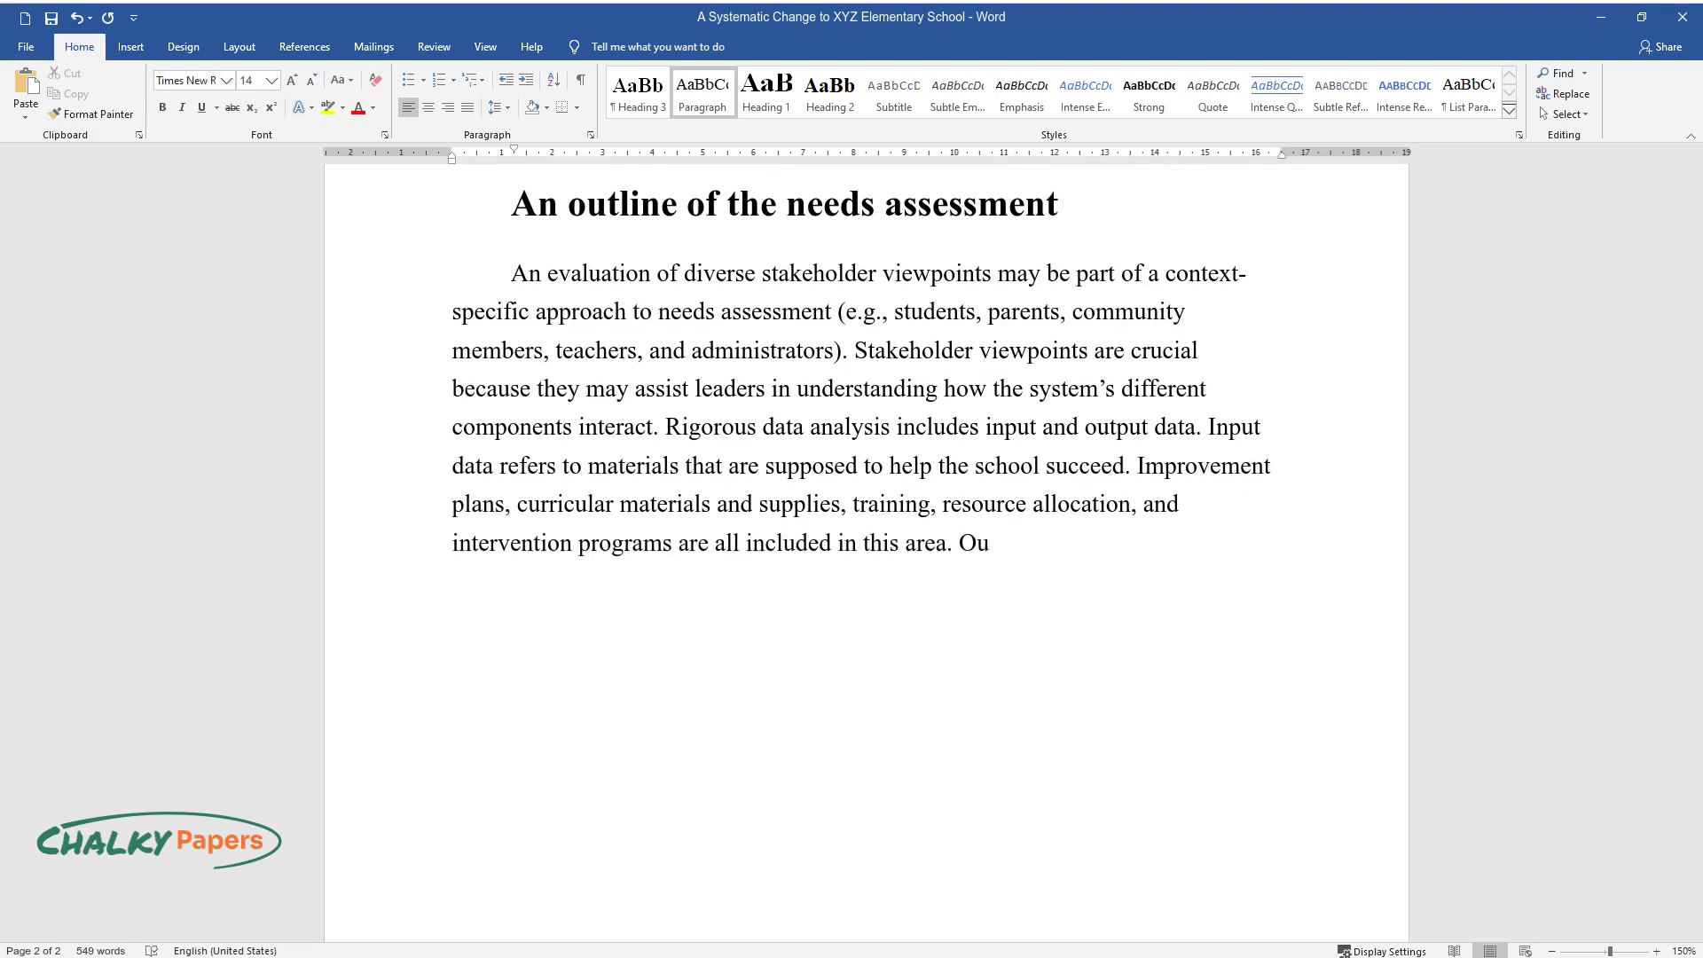
type("tput data includes studen")
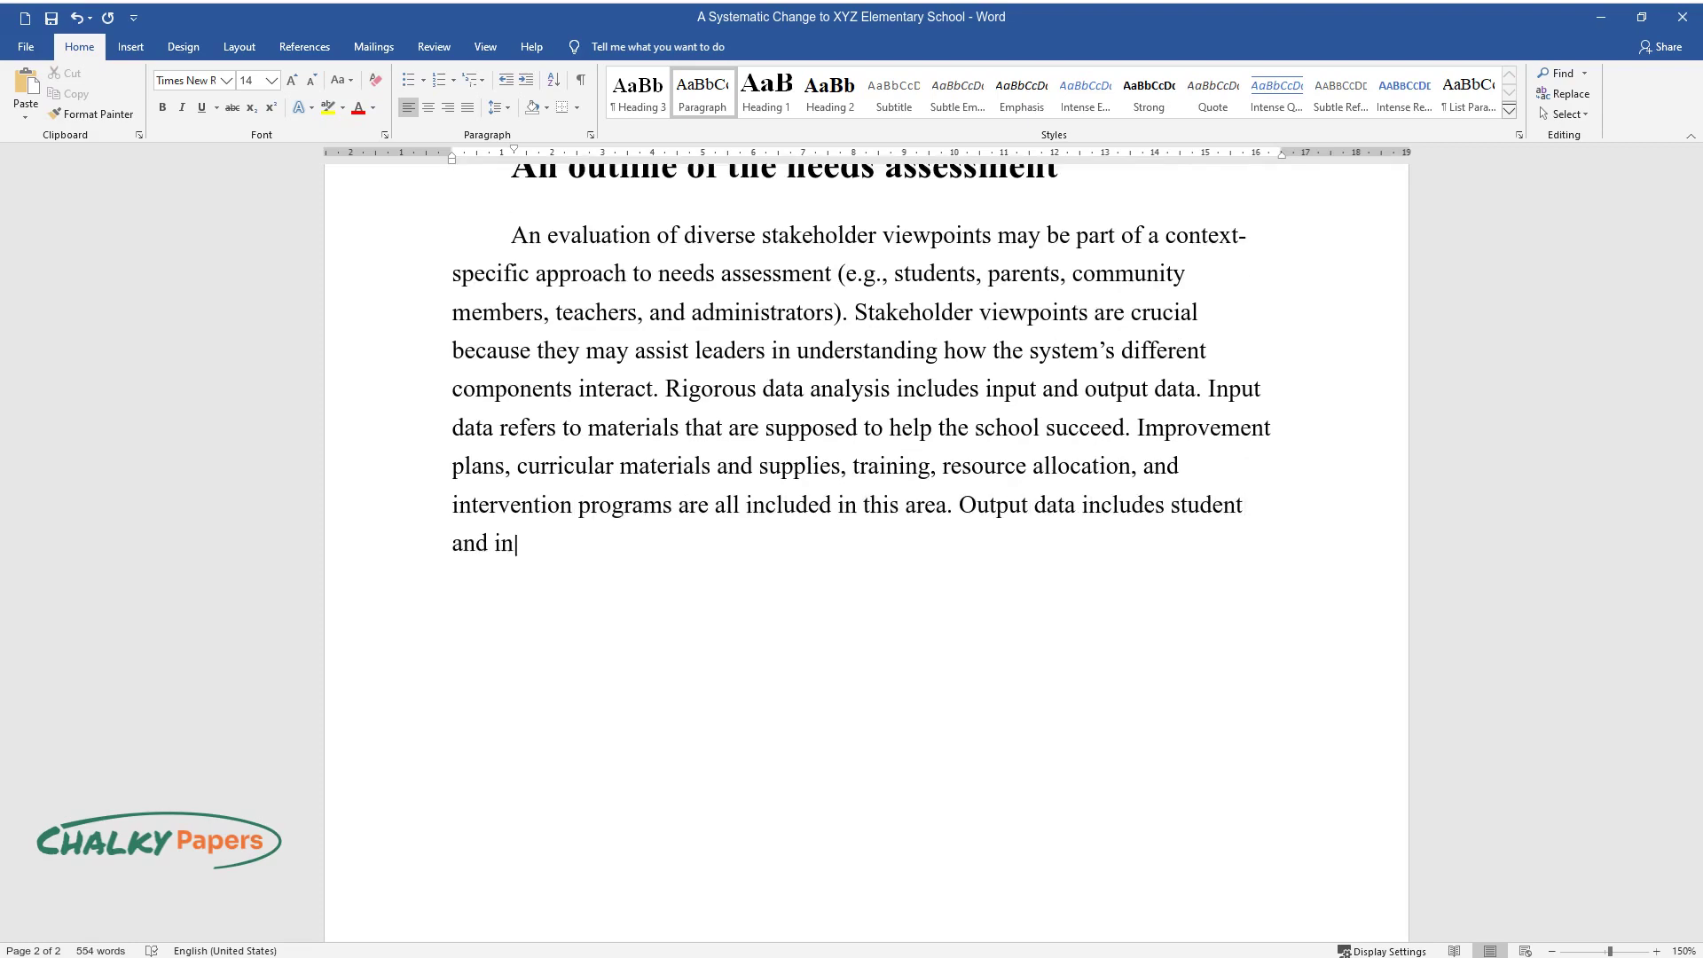
type("t and instructor attendance, student succ")
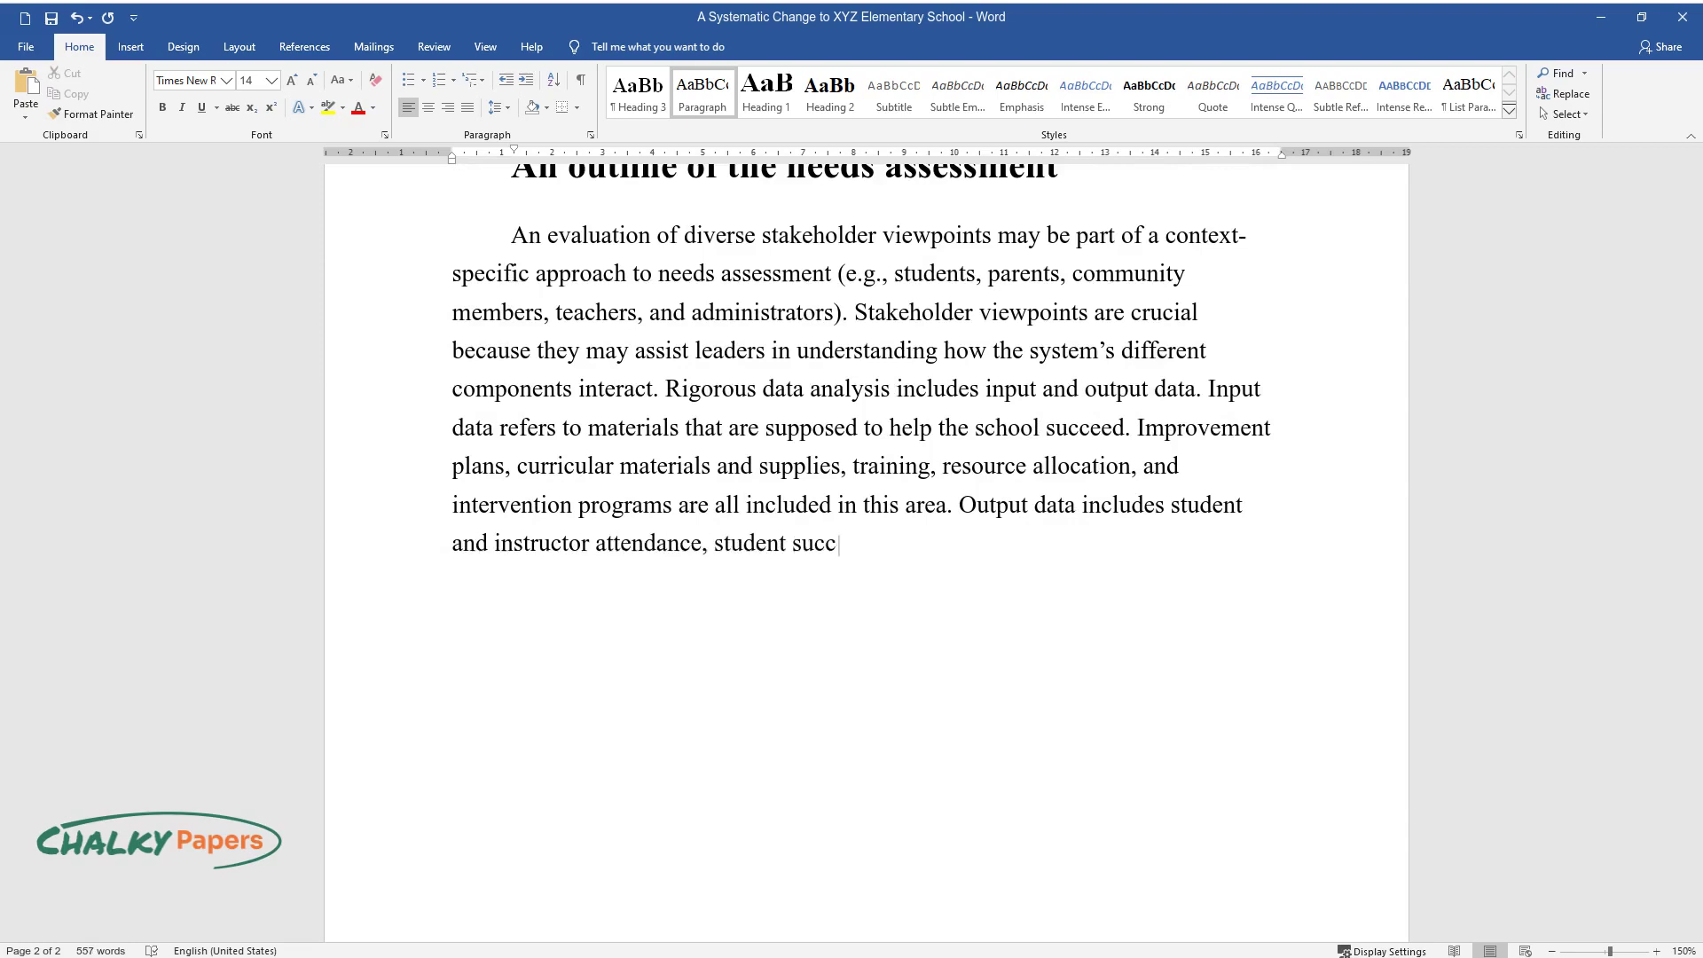
type("ess, program ratings, and classr")
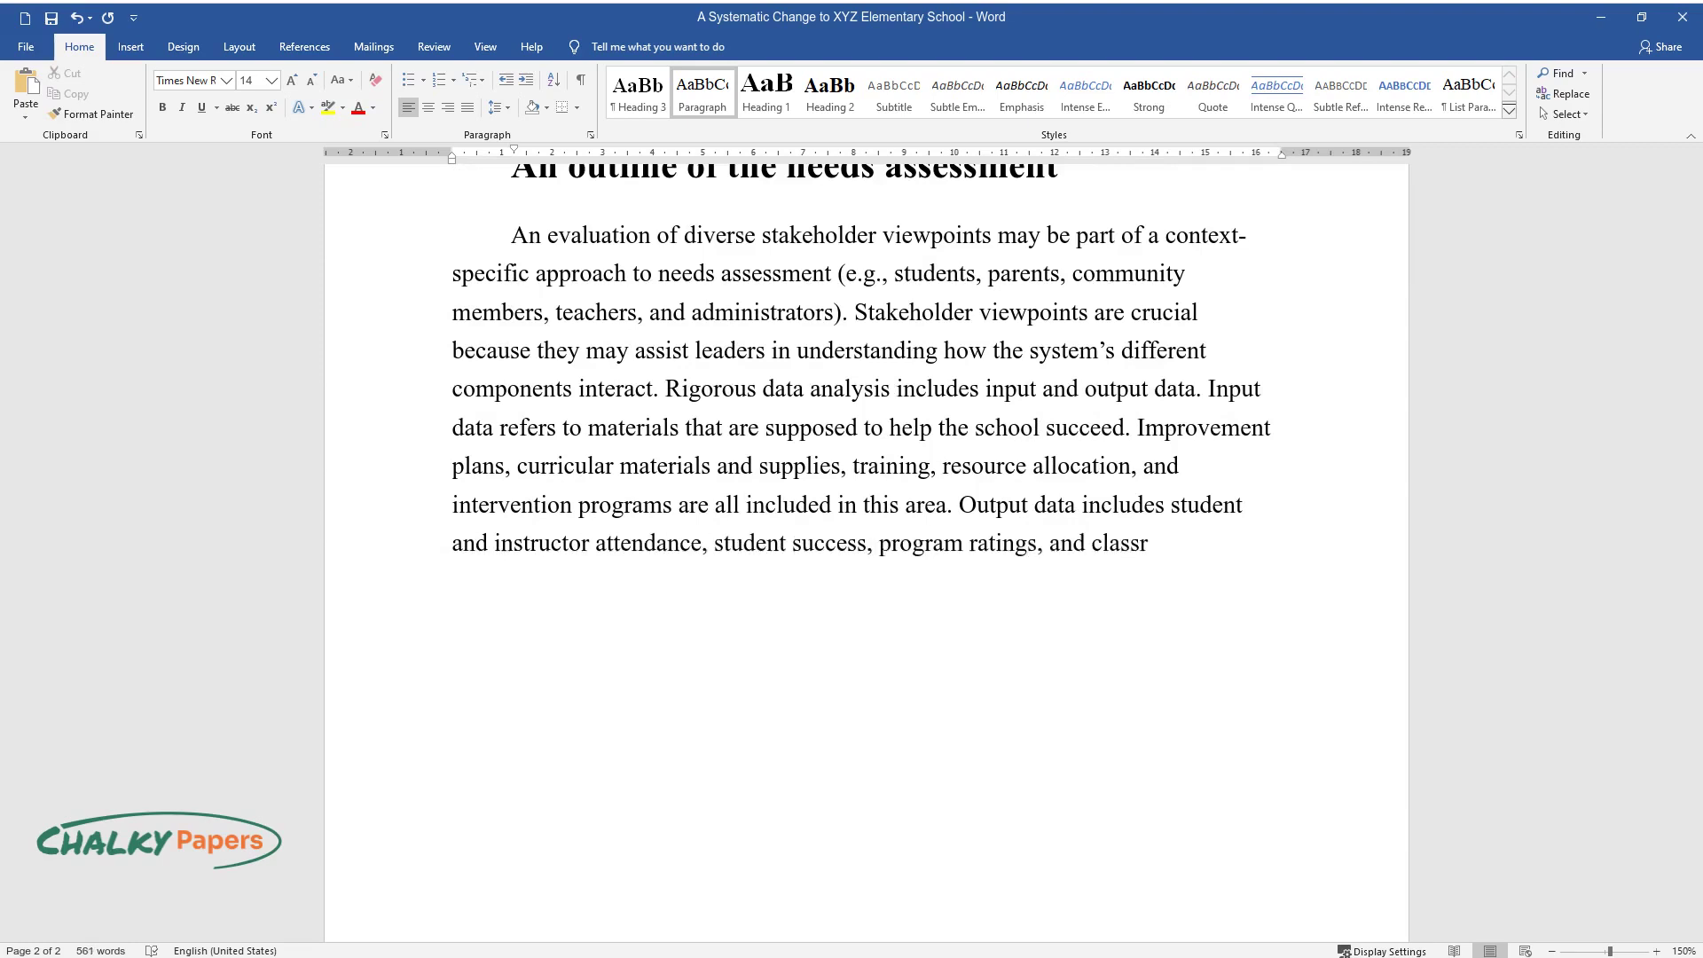
type("oom observations. Active stakehol")
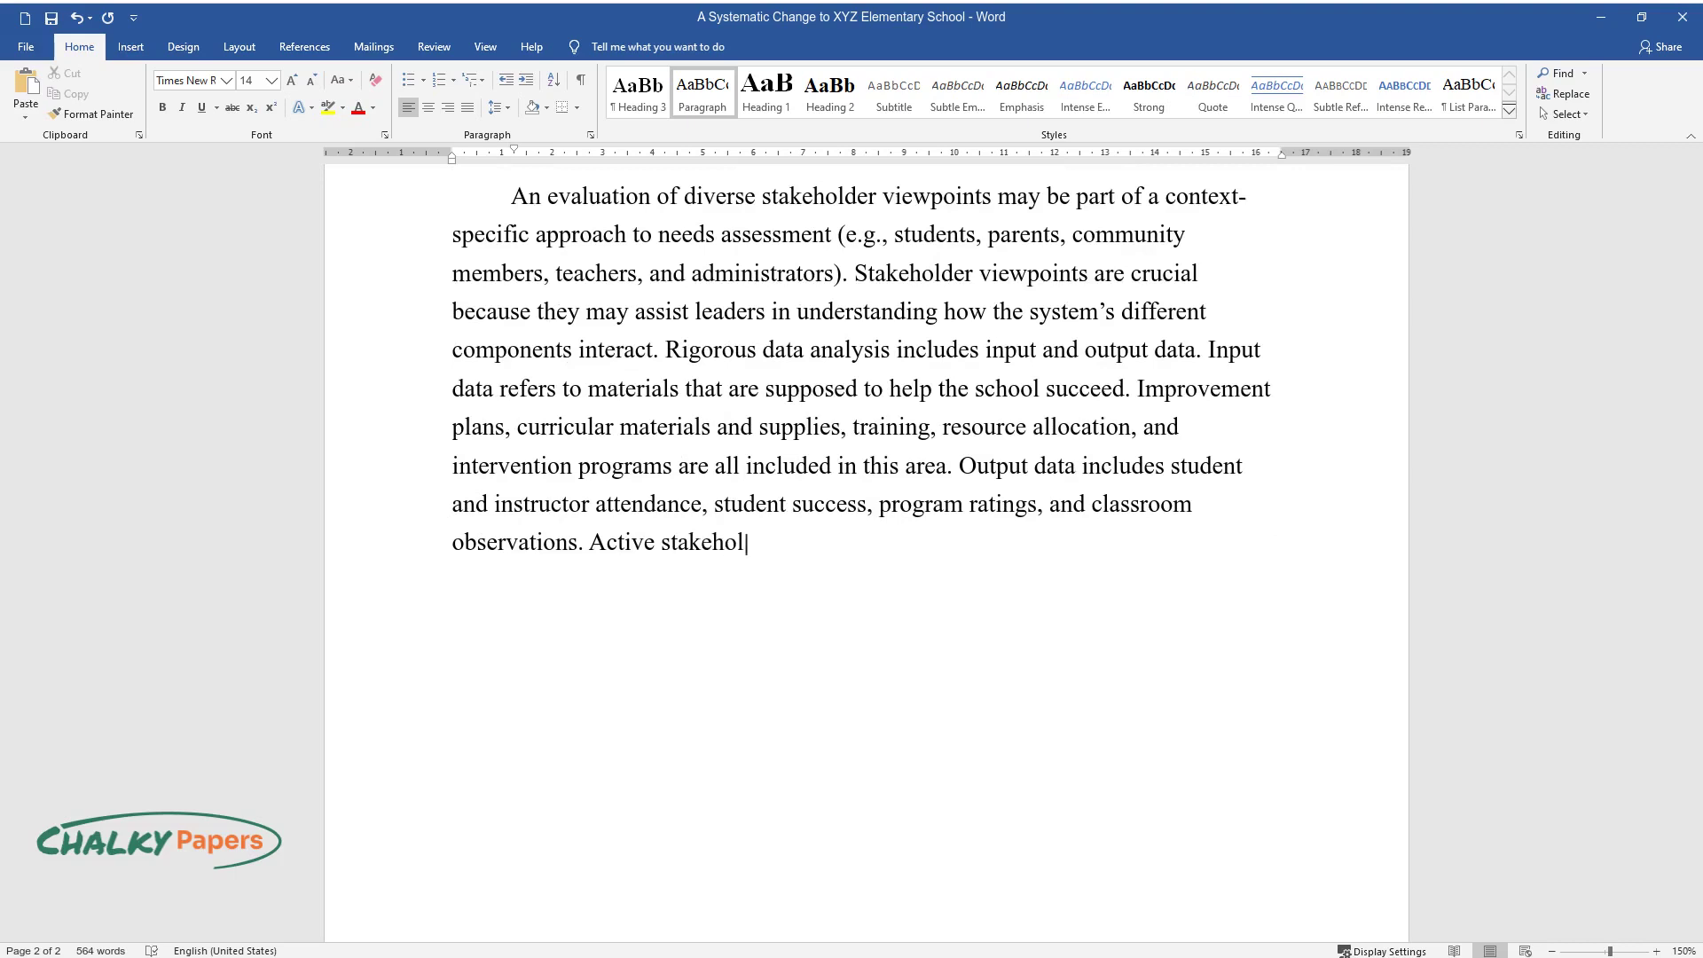
type("der involvement may aid in the de")
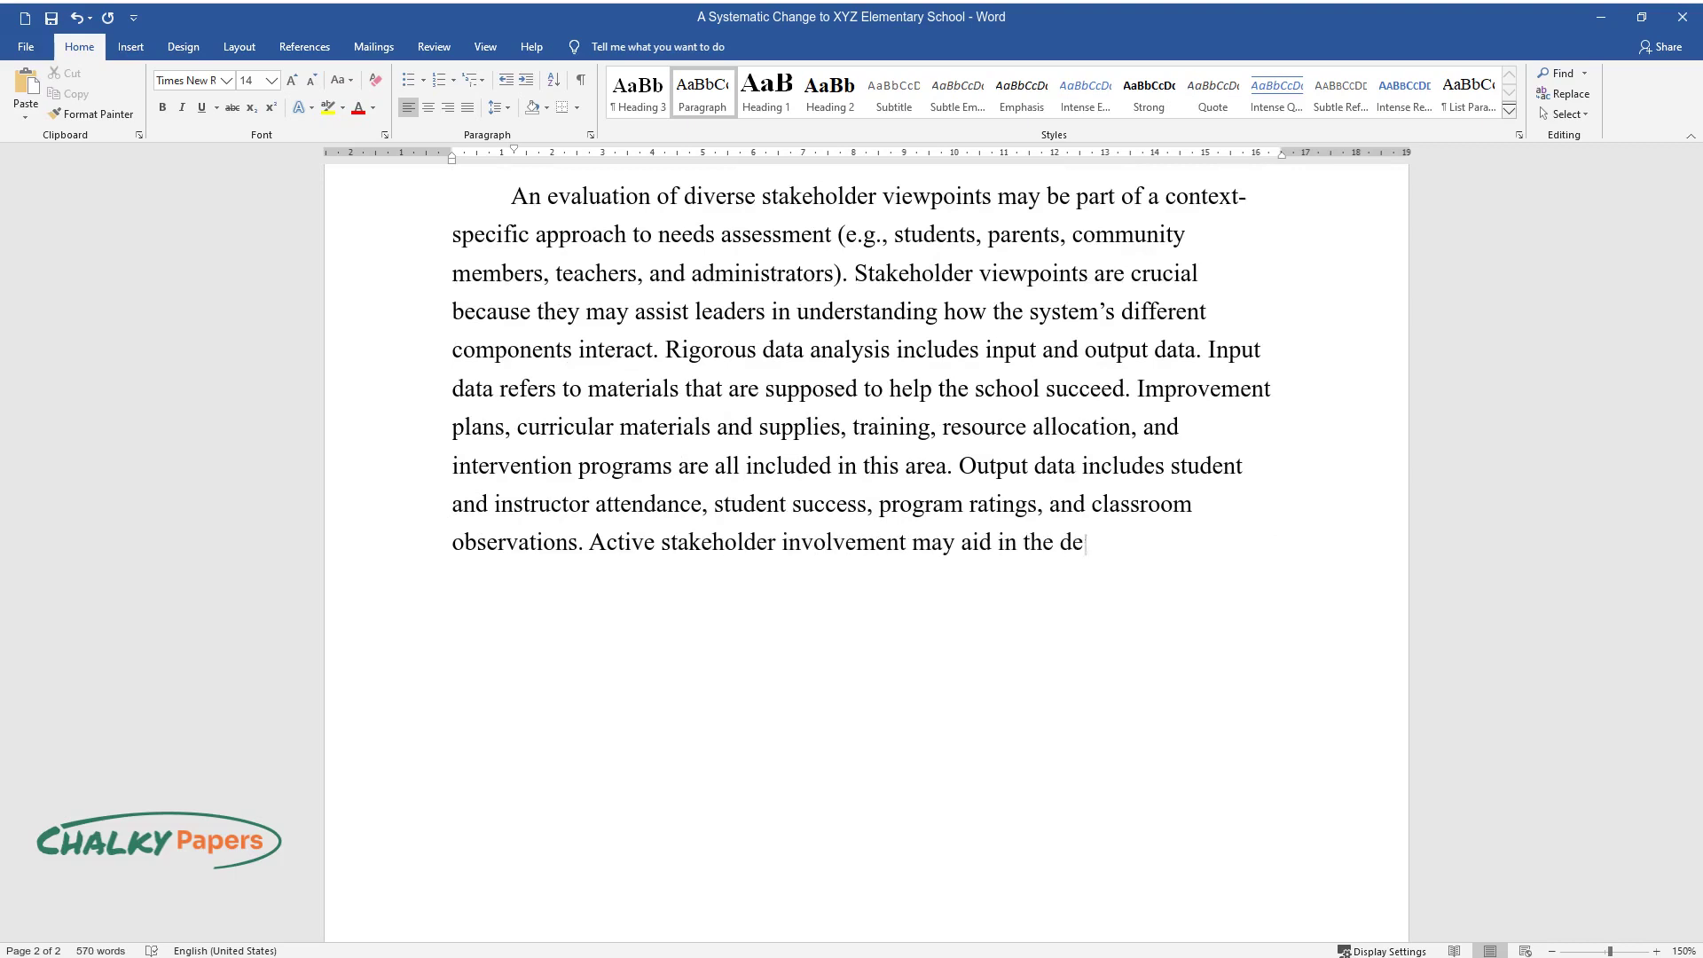
type("velopment of trust. Participating")
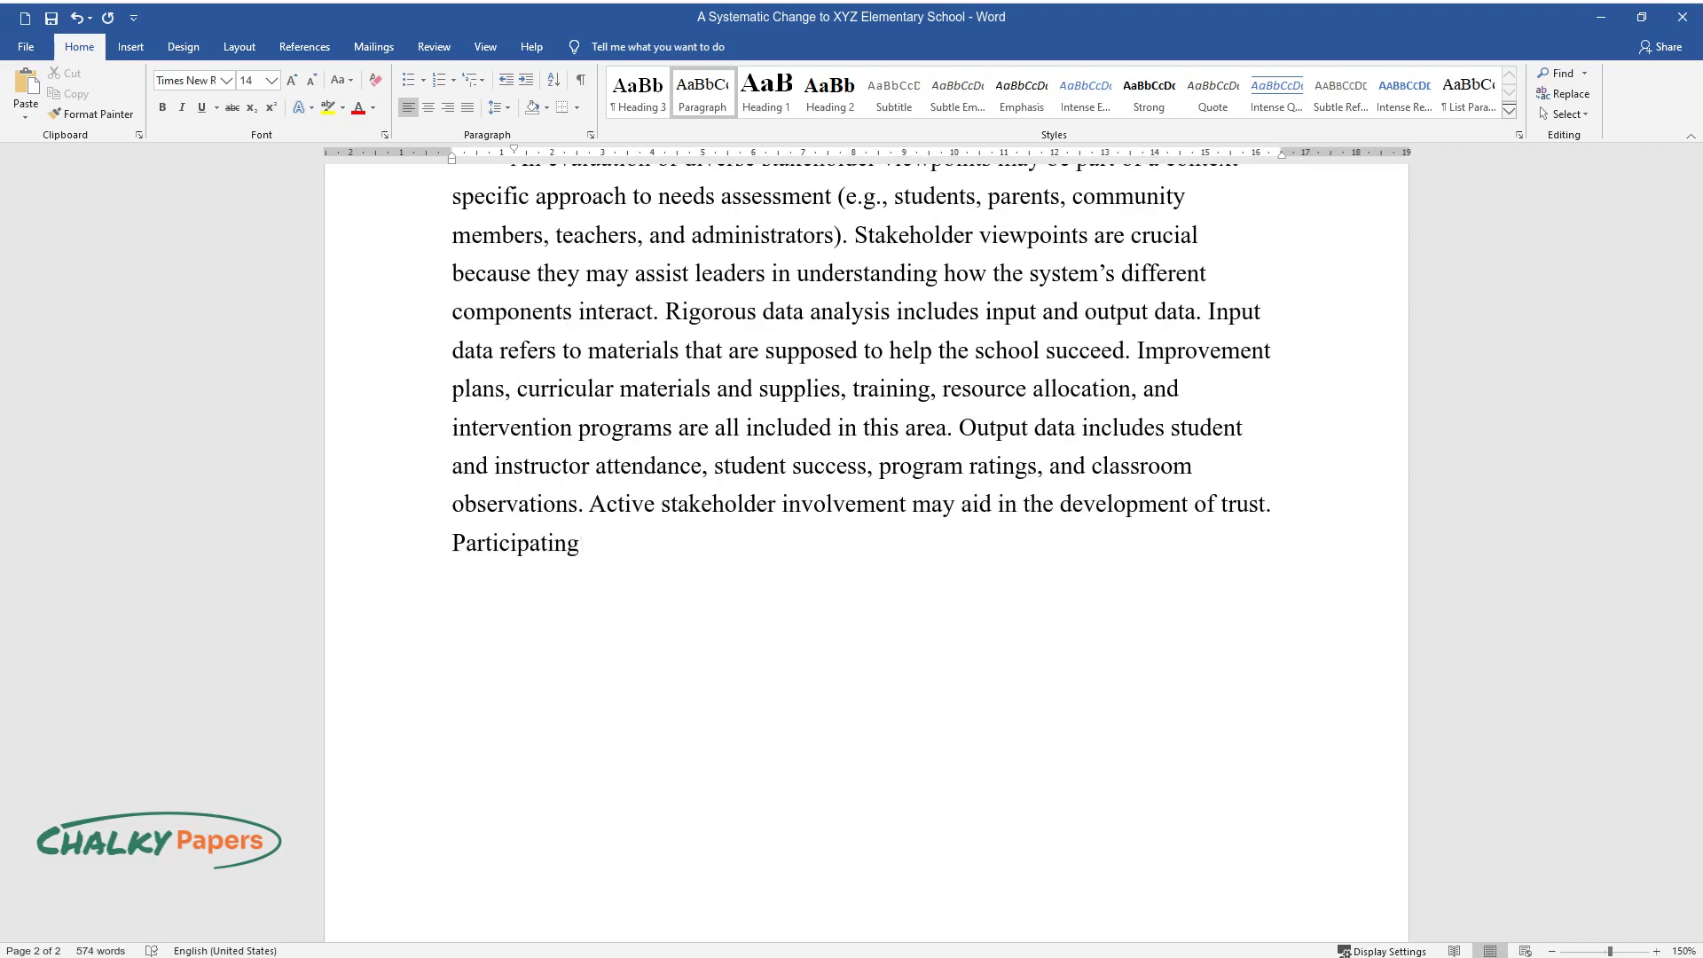
type(" stakeholders are more likely to ")
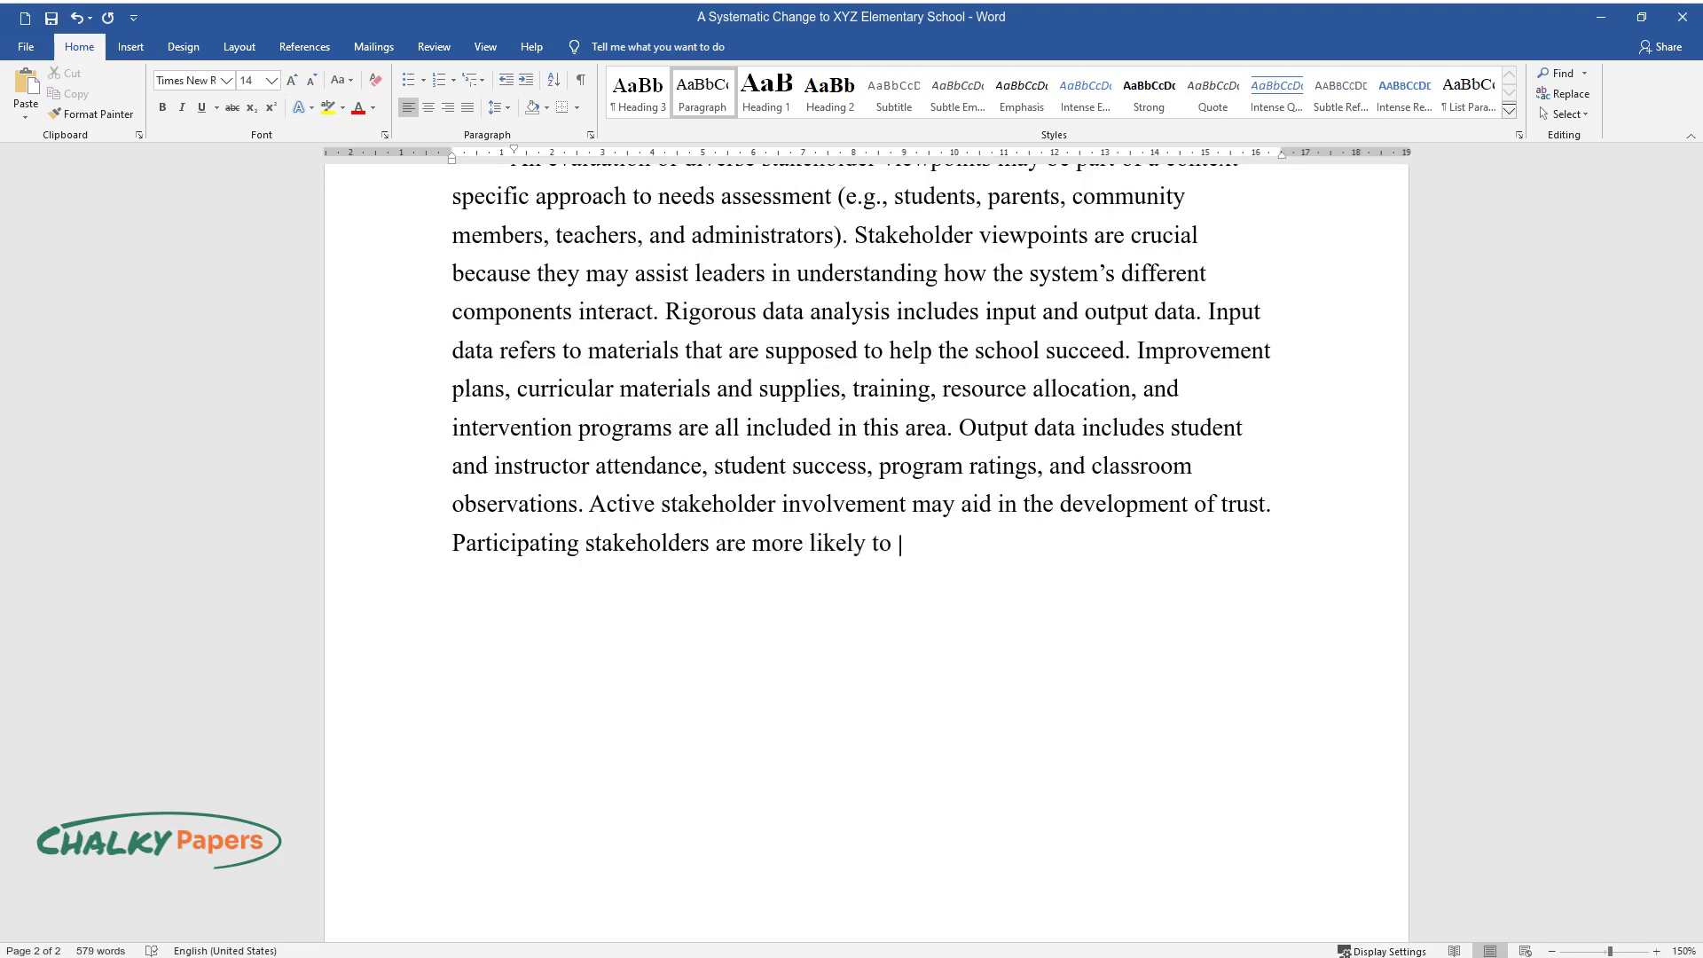
type("be invested in the results and ac")
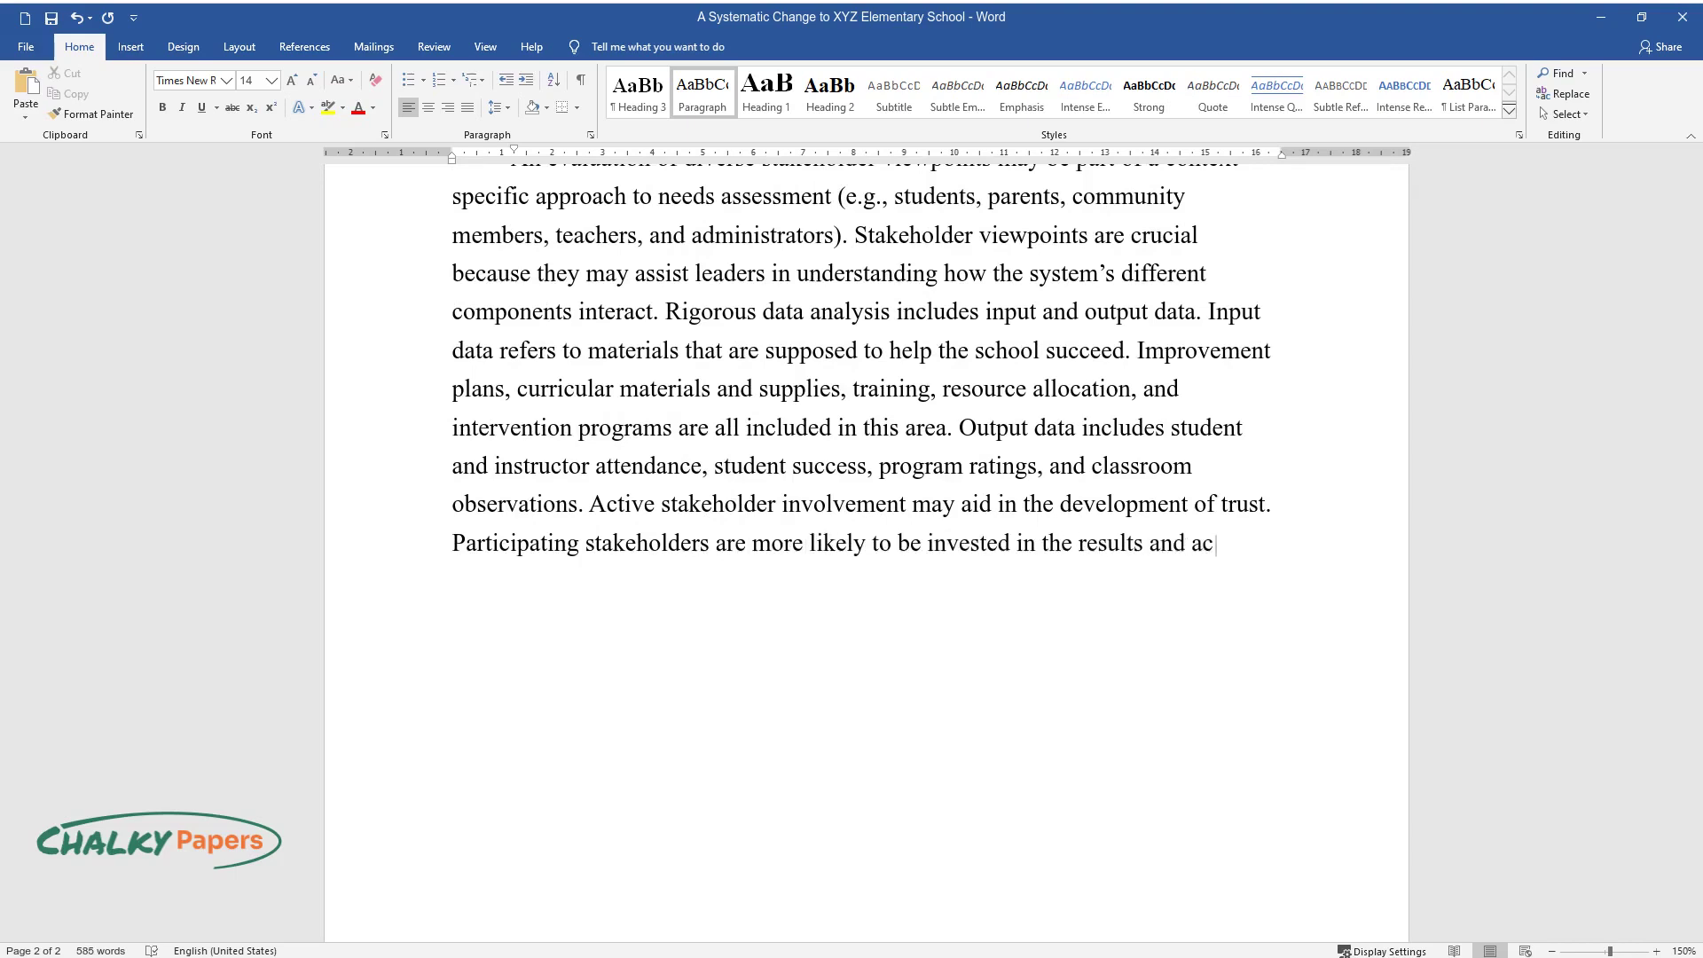
type("tively involved in the selection")
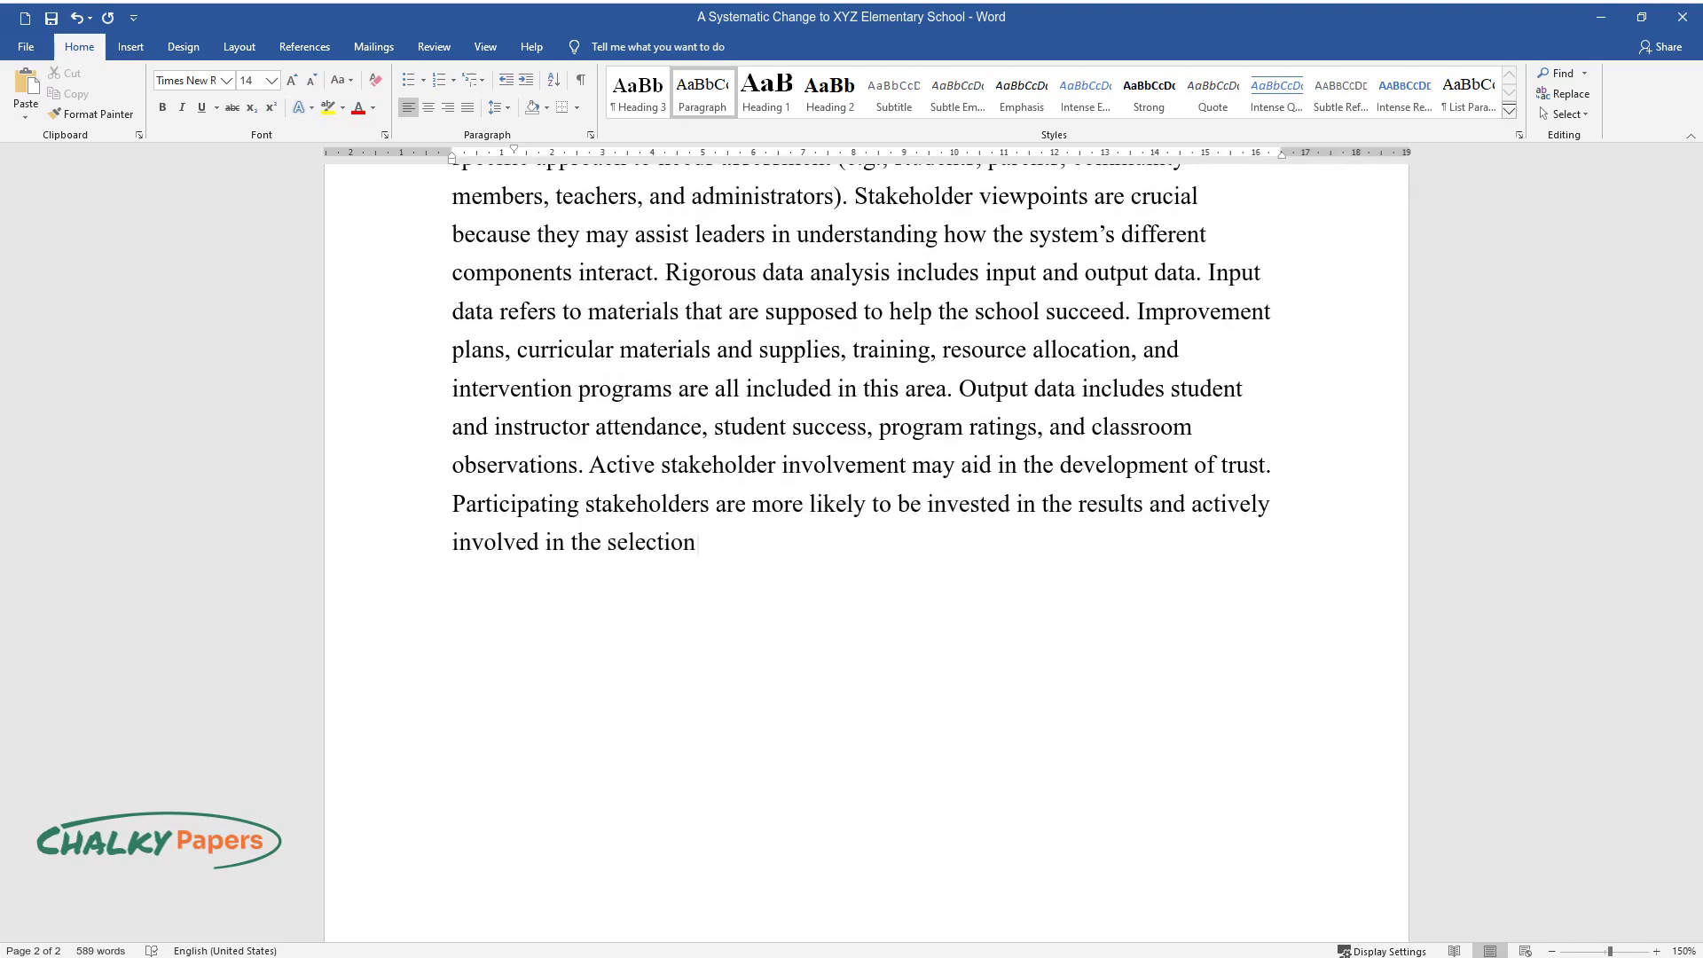
type(", development, and execution of i")
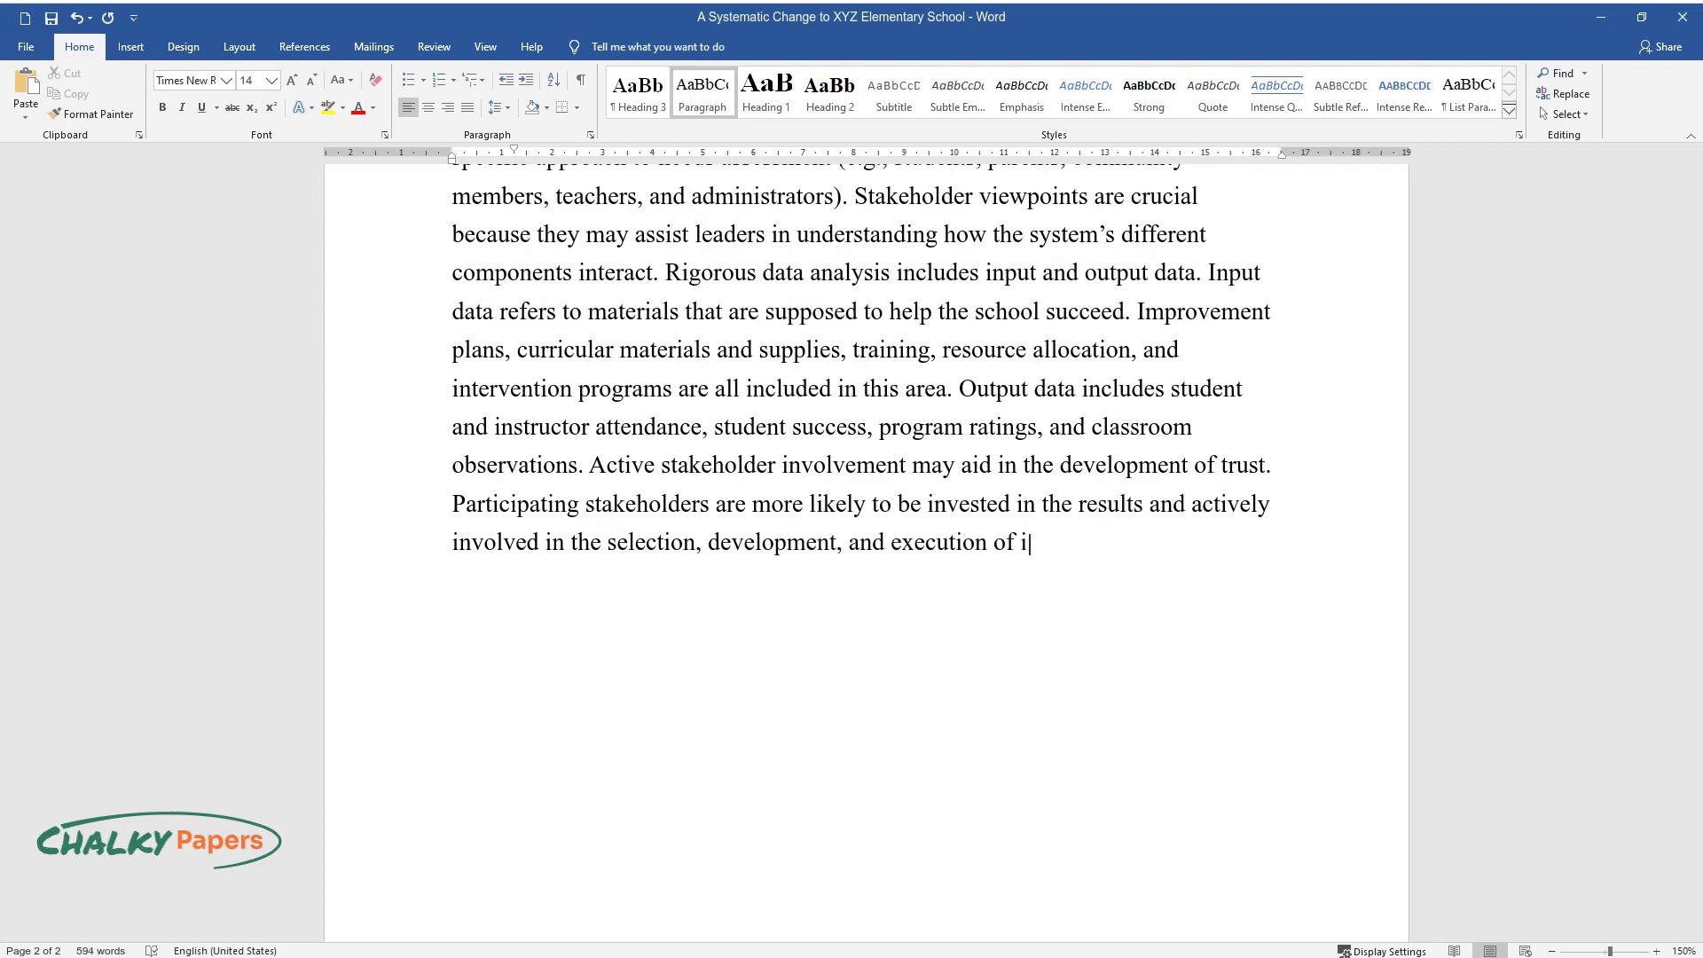
type("mprovement plans and strategies t")
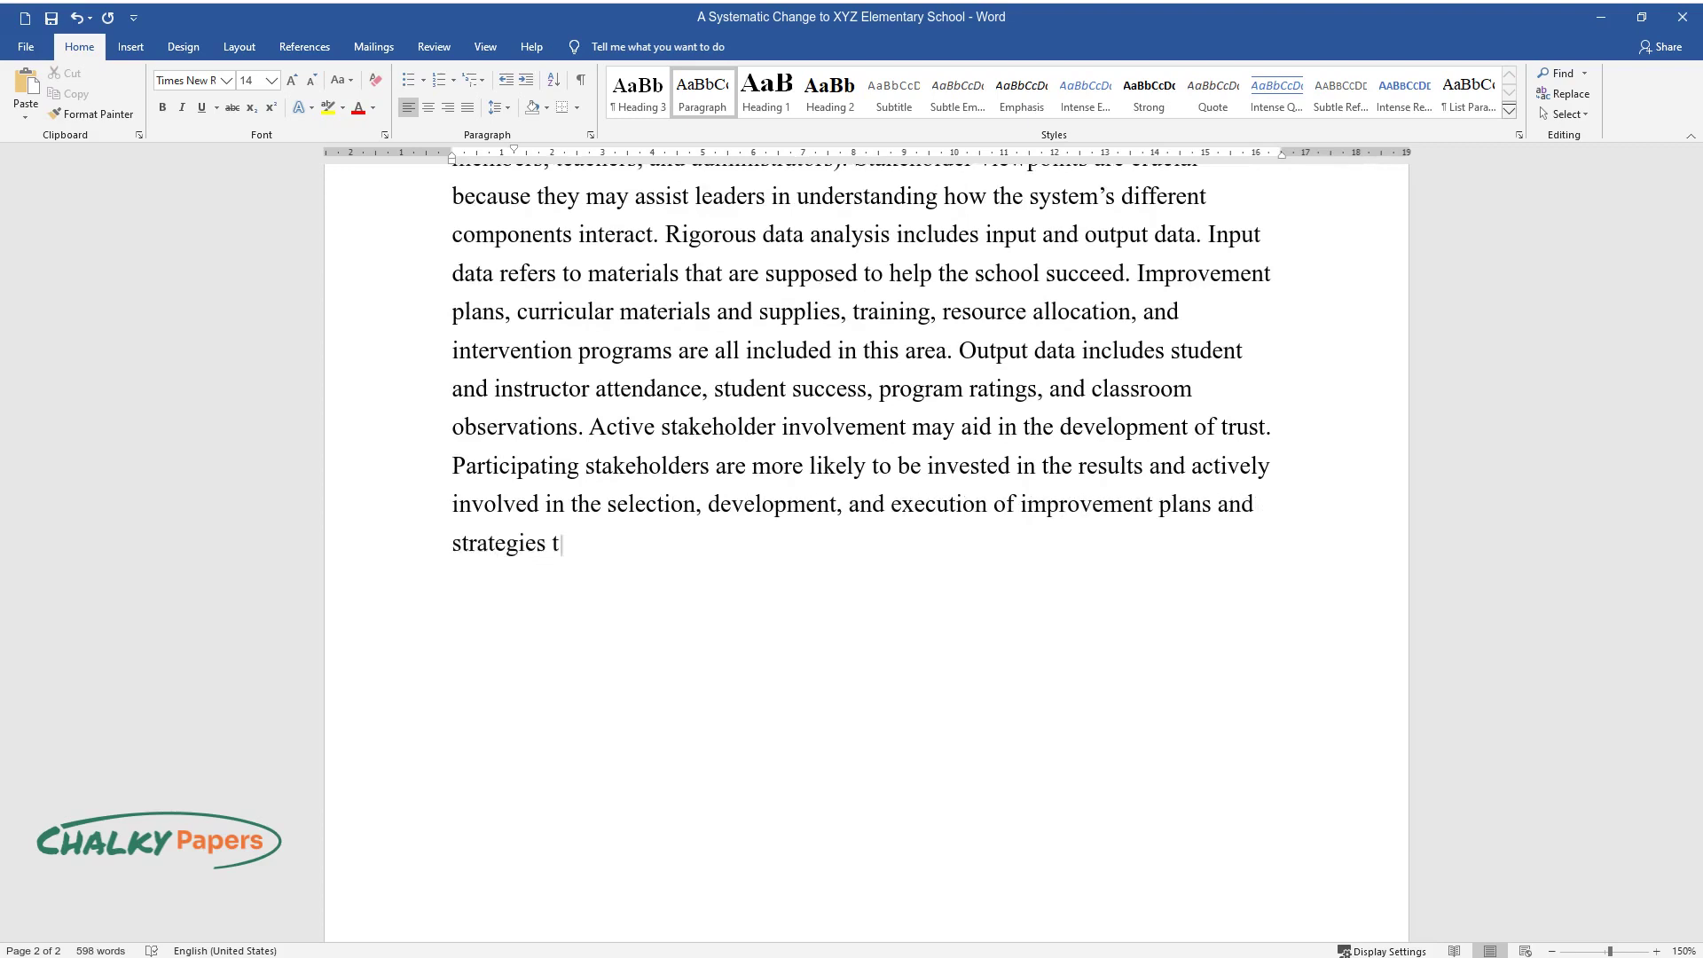
type("hat produce lasting change if th")
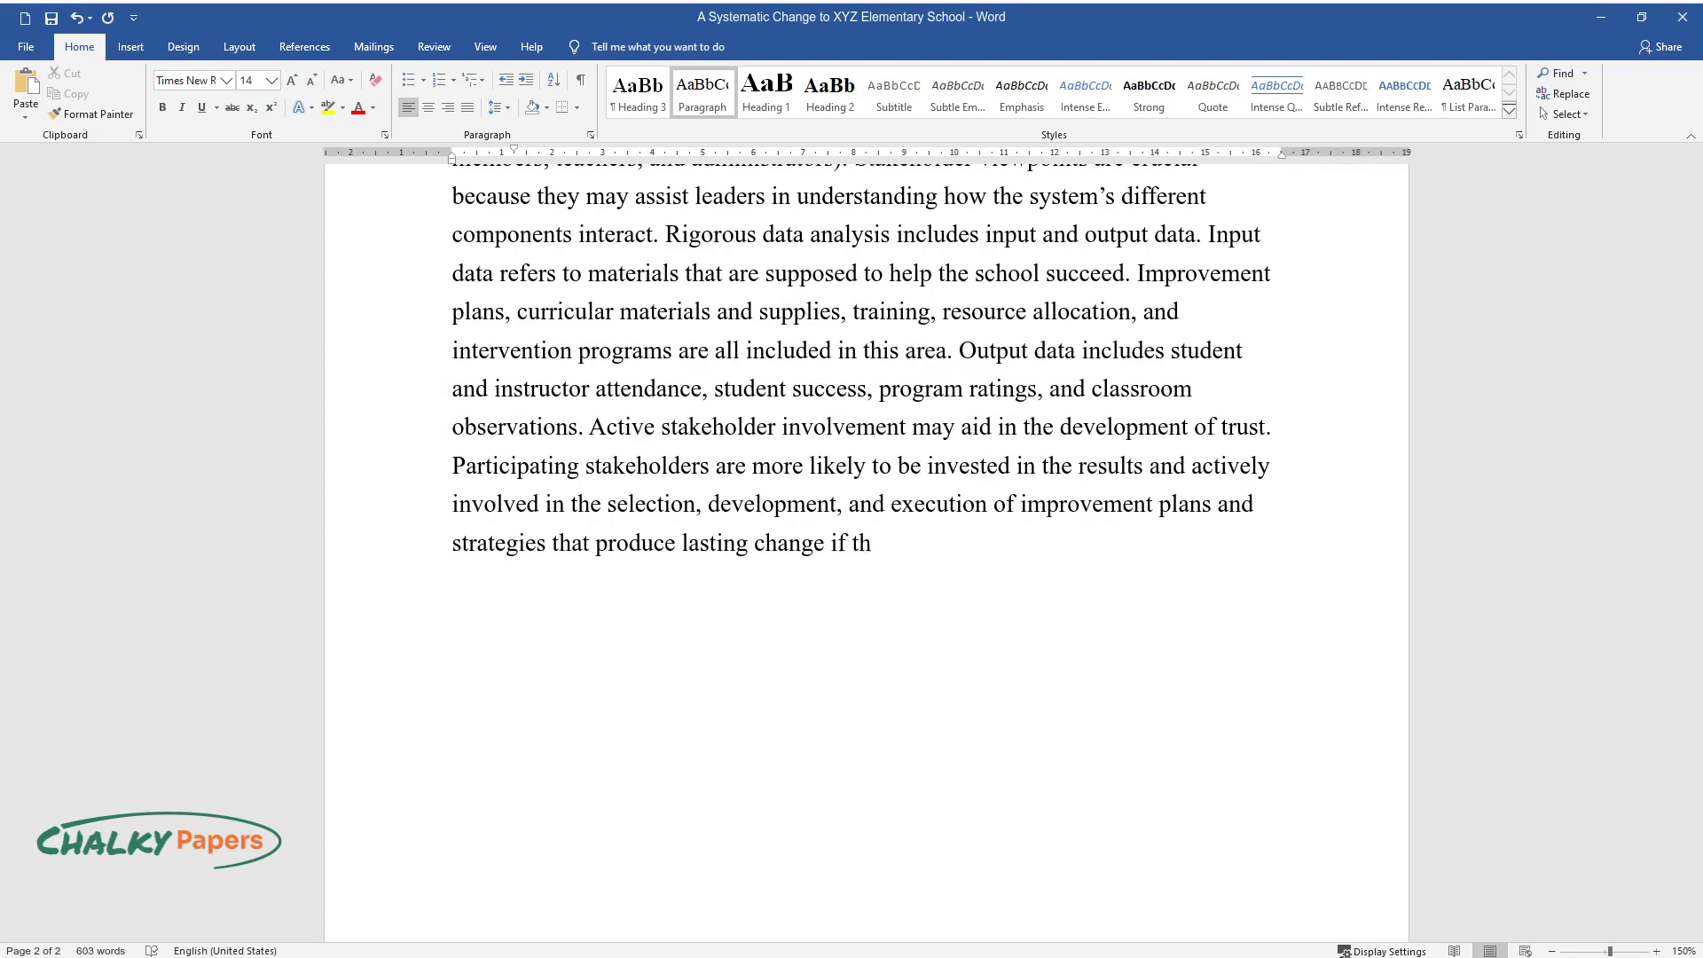
type("ey gain confidence in and through ")
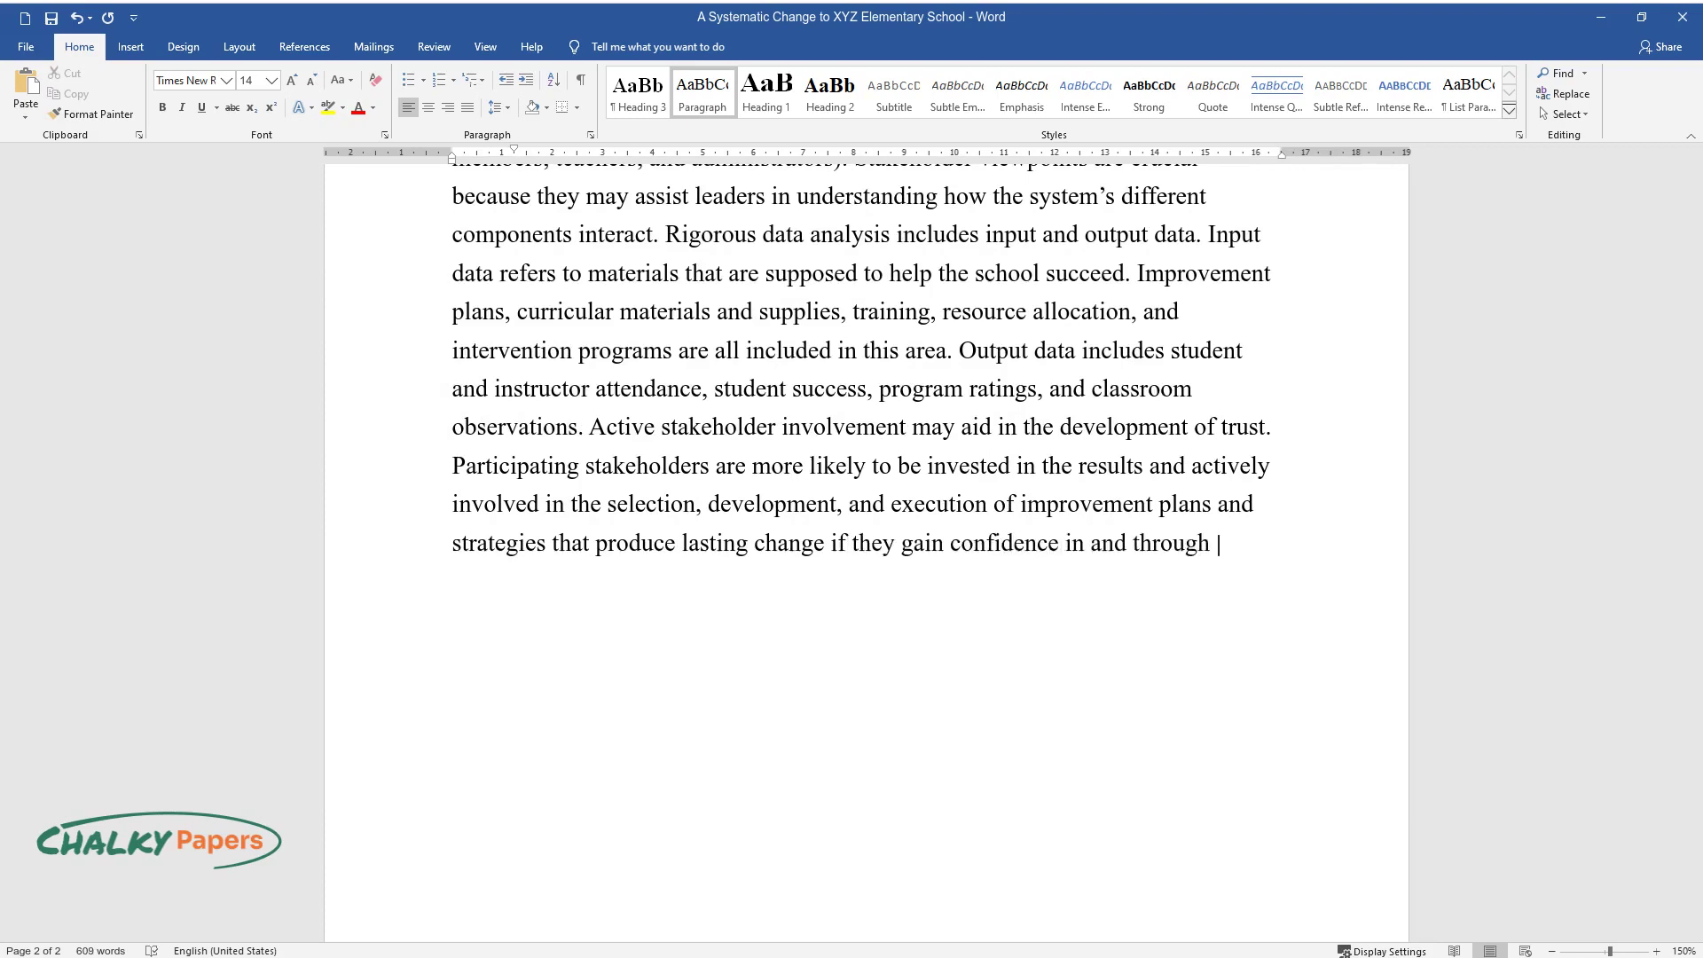
type("the process. Additionally, colla")
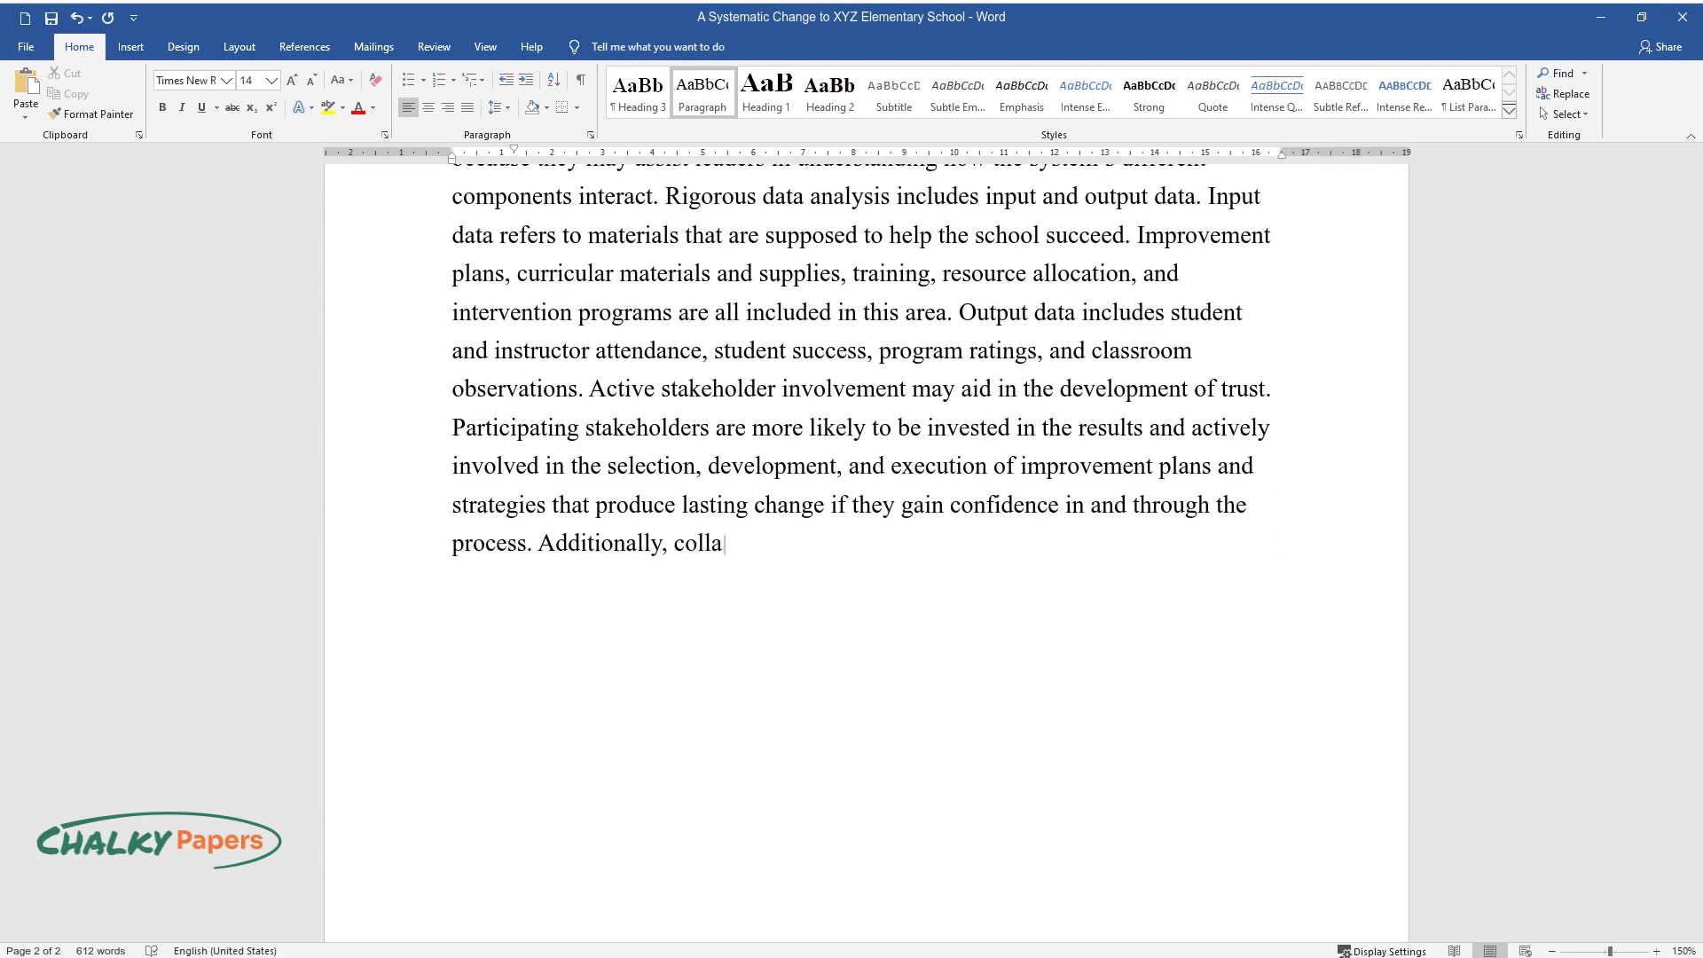
type("borative identification of the ne")
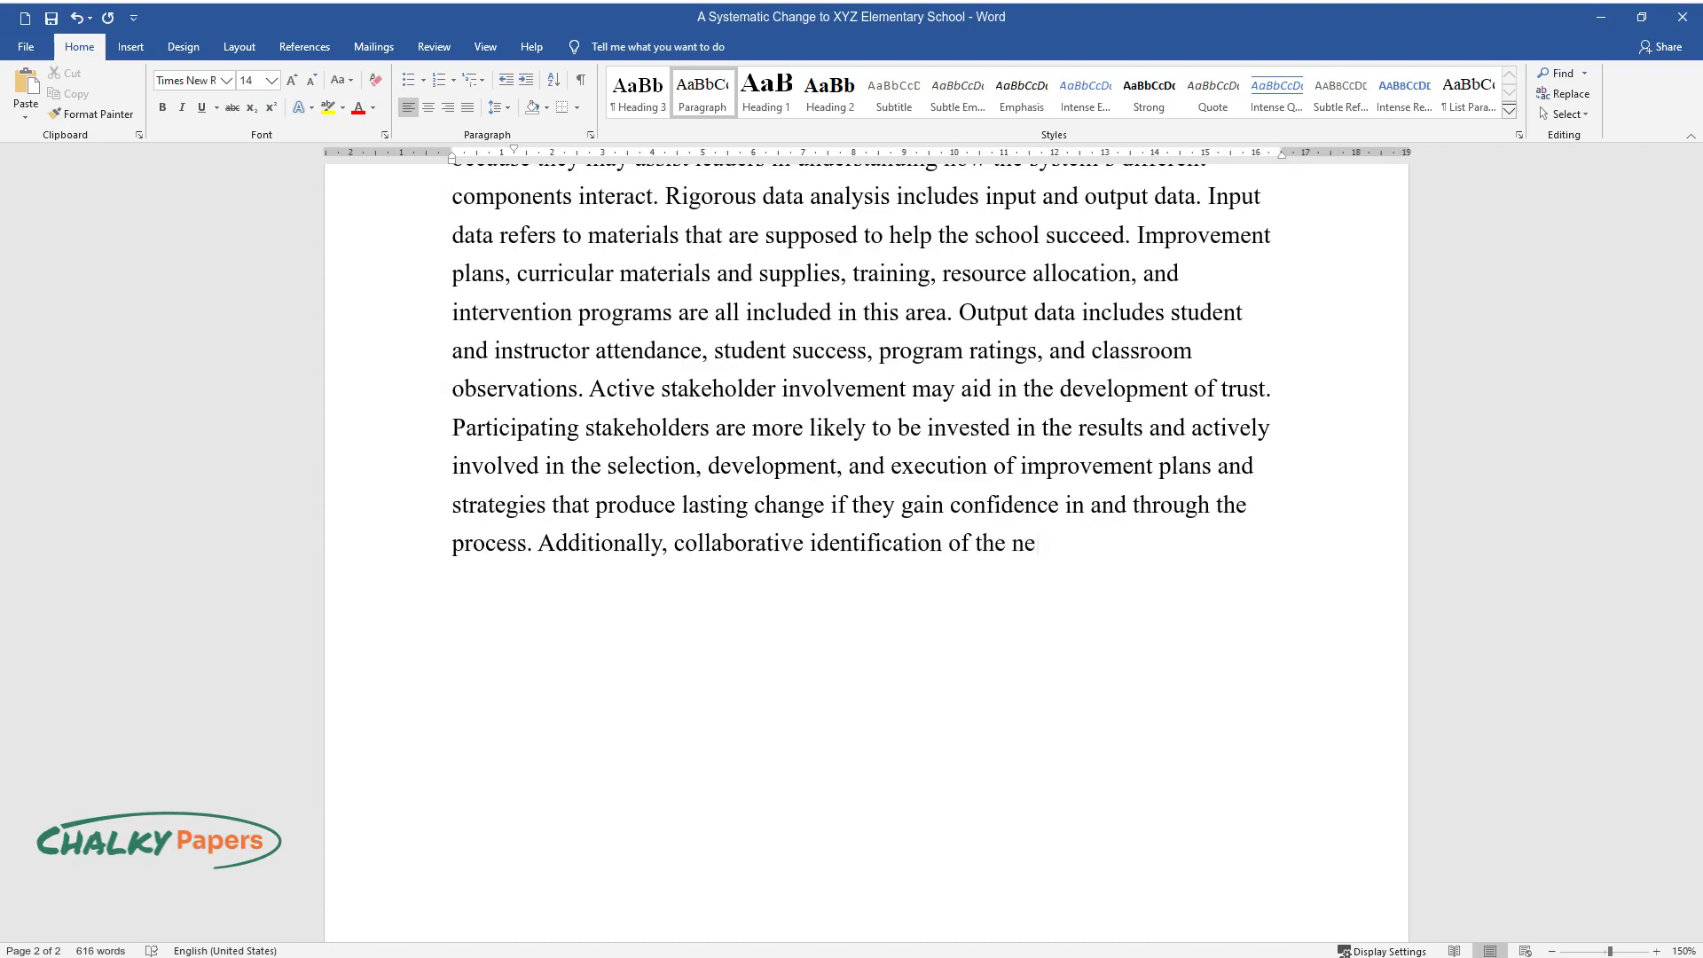
type("eds refers to the process of det")
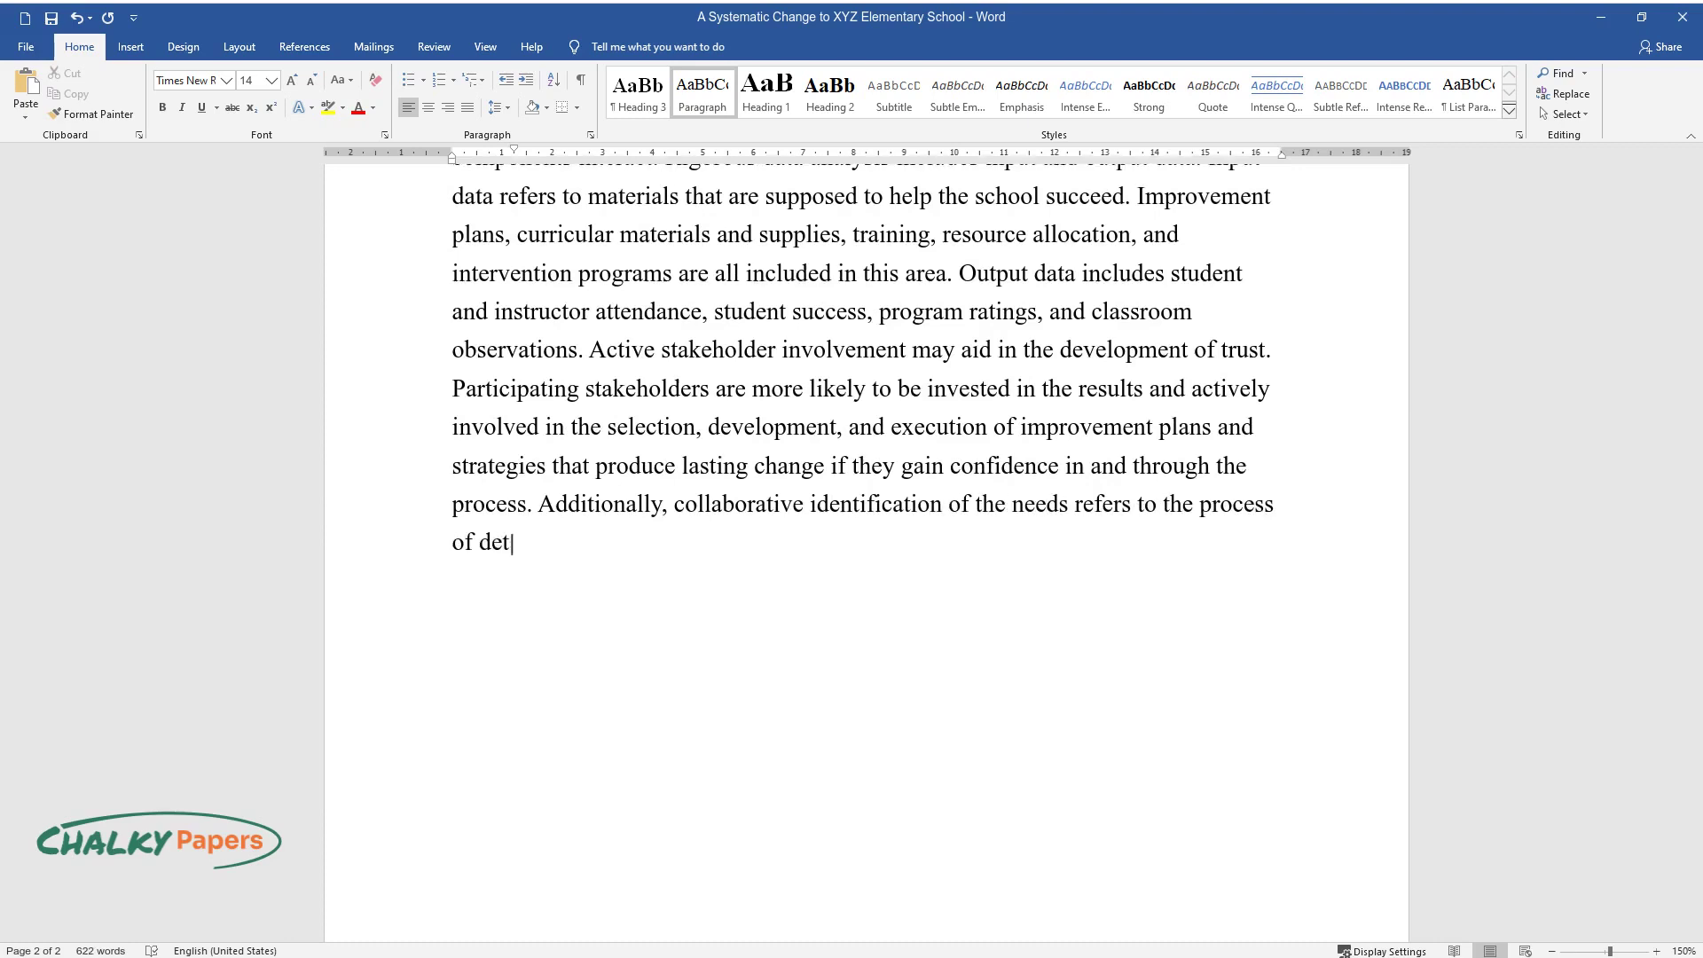
type("ermining priorities in collaboration with stakeholders.")
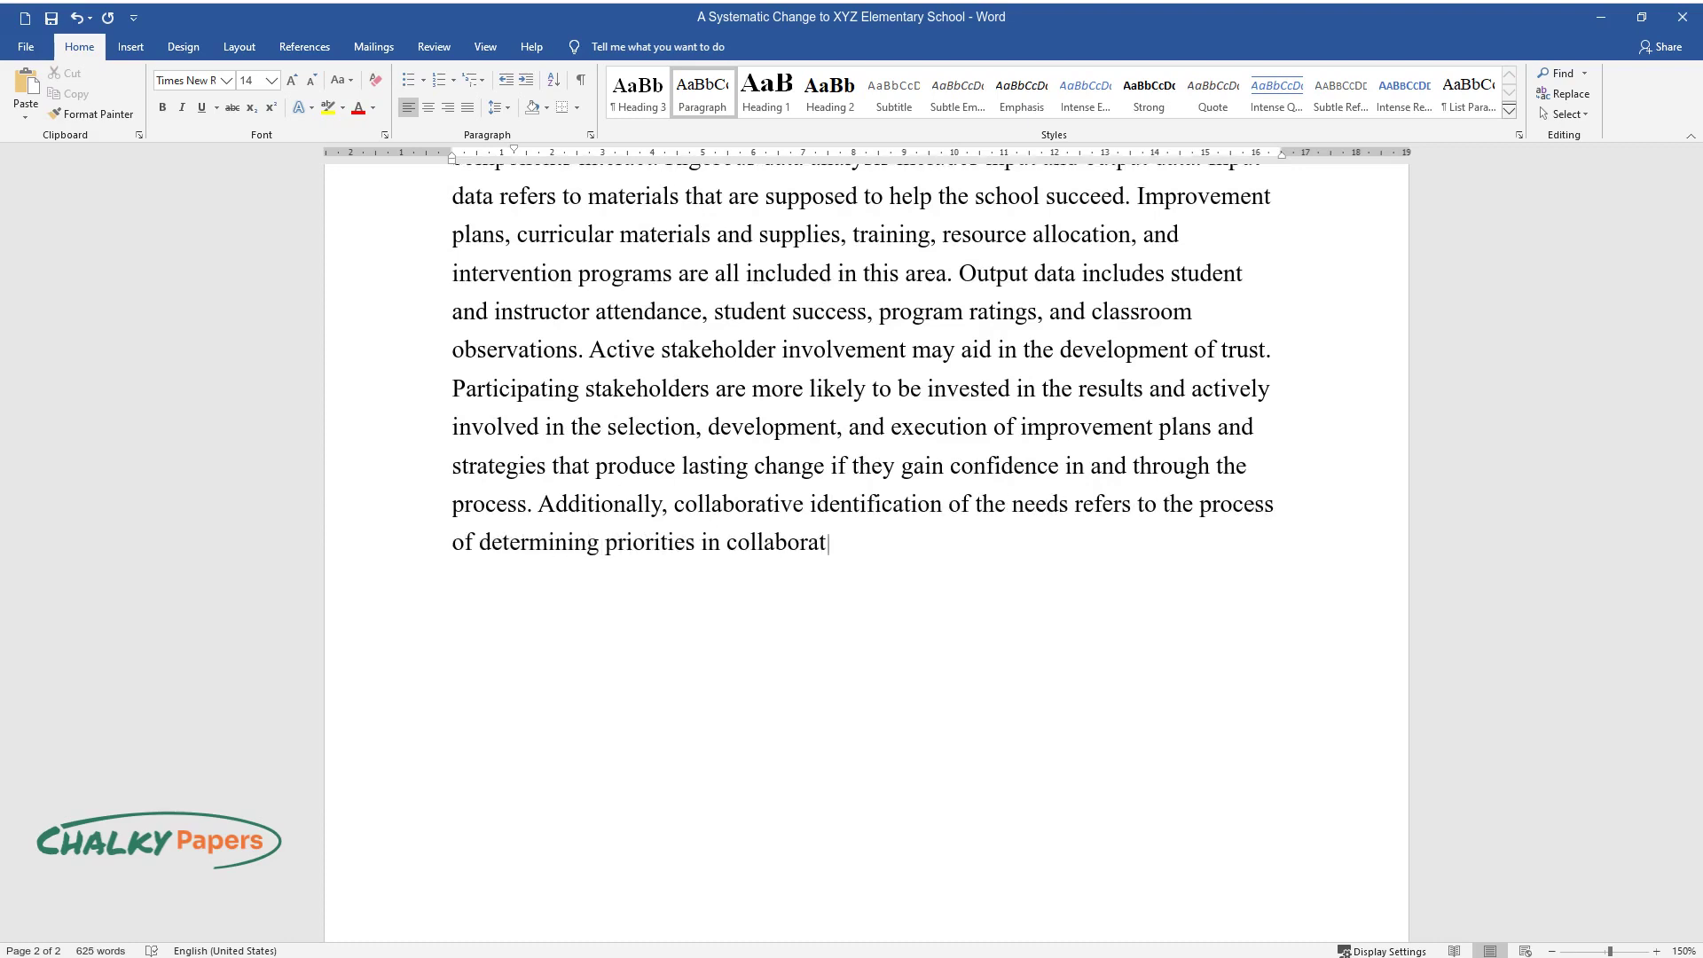
key("Return")
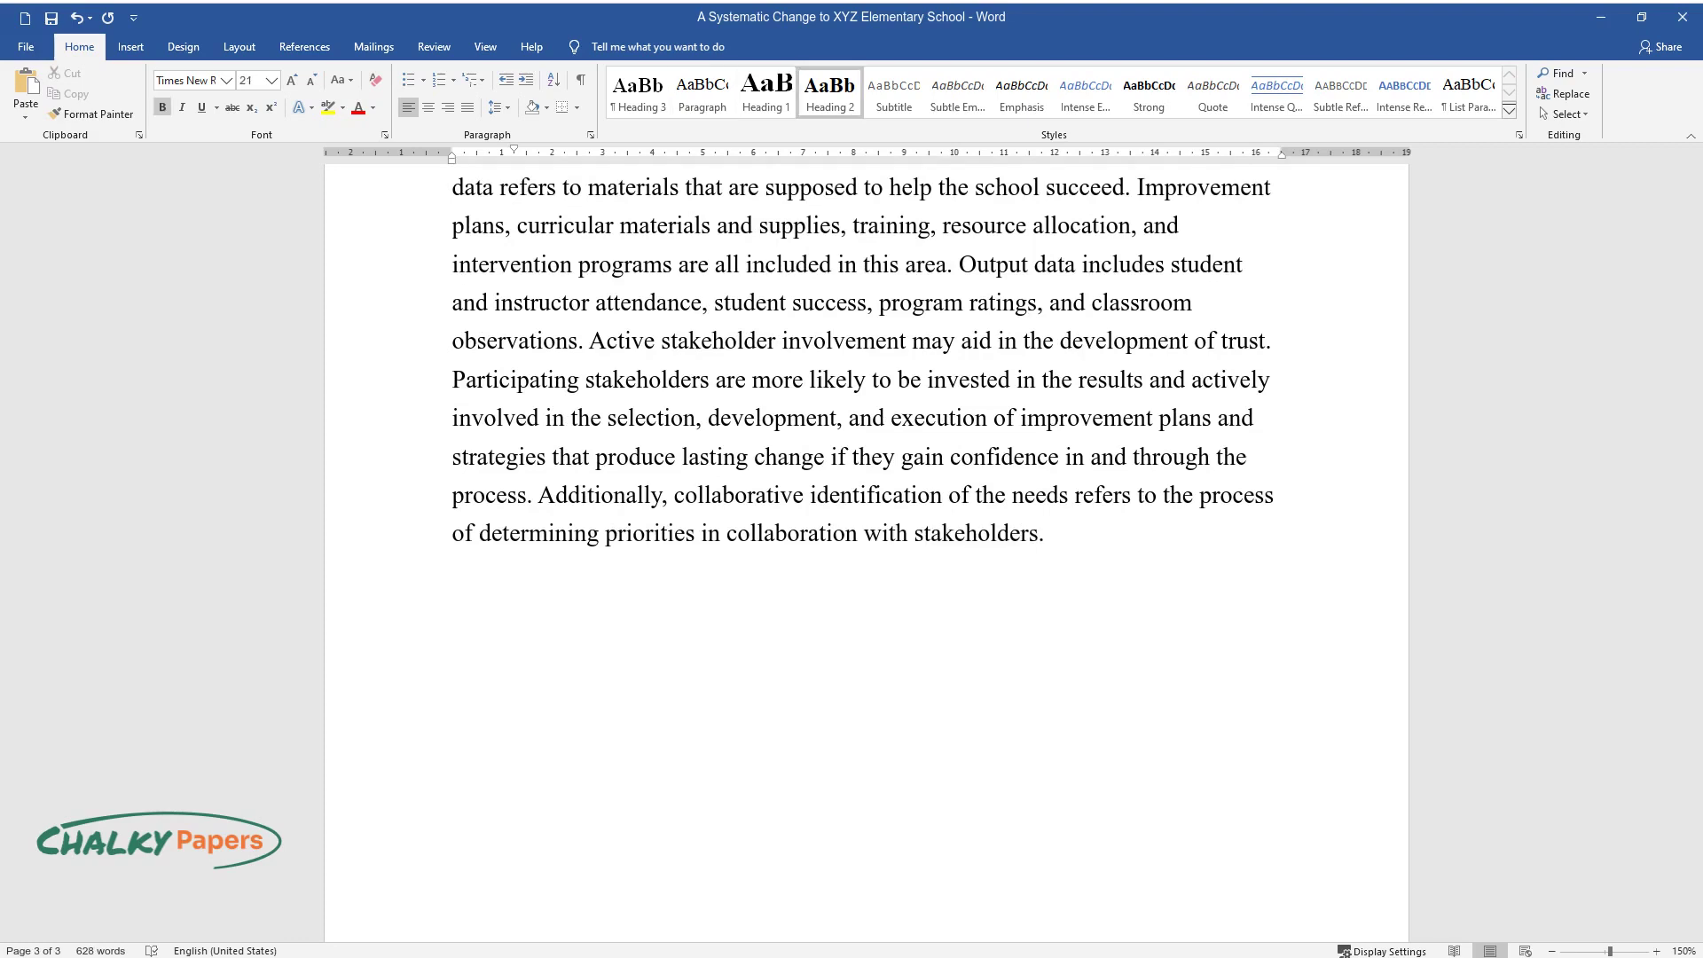
Step: Add the heading 'The curriculum and instruction theoretical framework' and start its paragraph 'A number of critical aspects…'
type("The curriculum and instru")
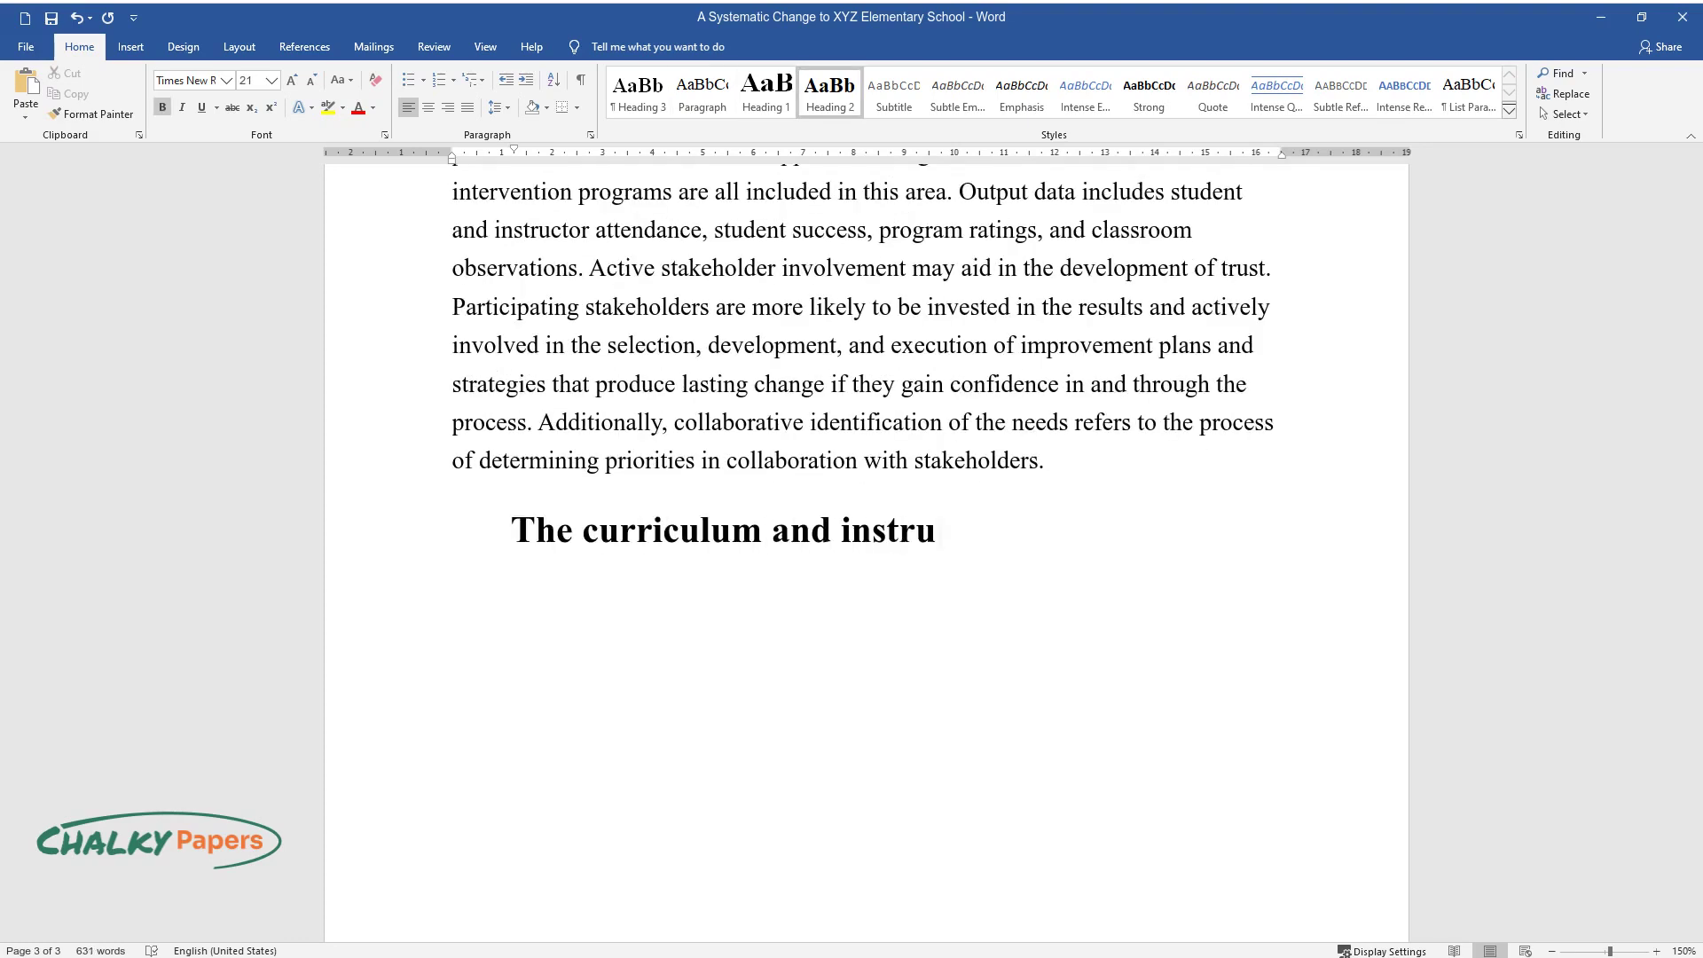
type("ction theoretical framework")
key("Return")
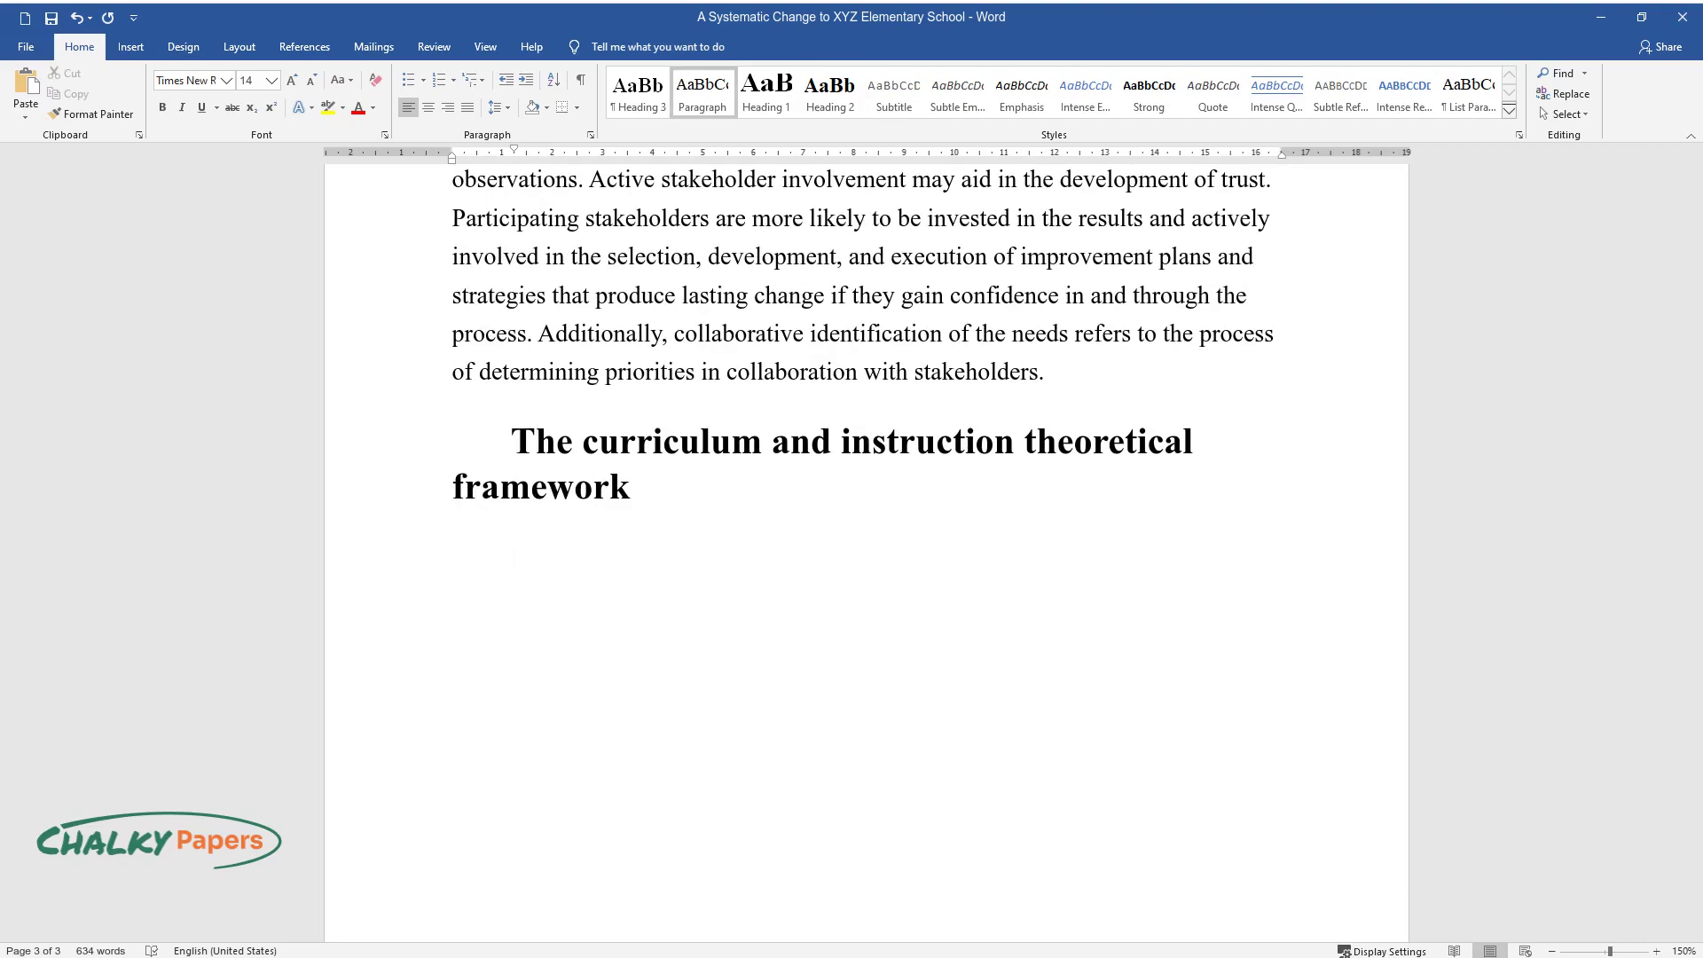
type("A number of critical ")
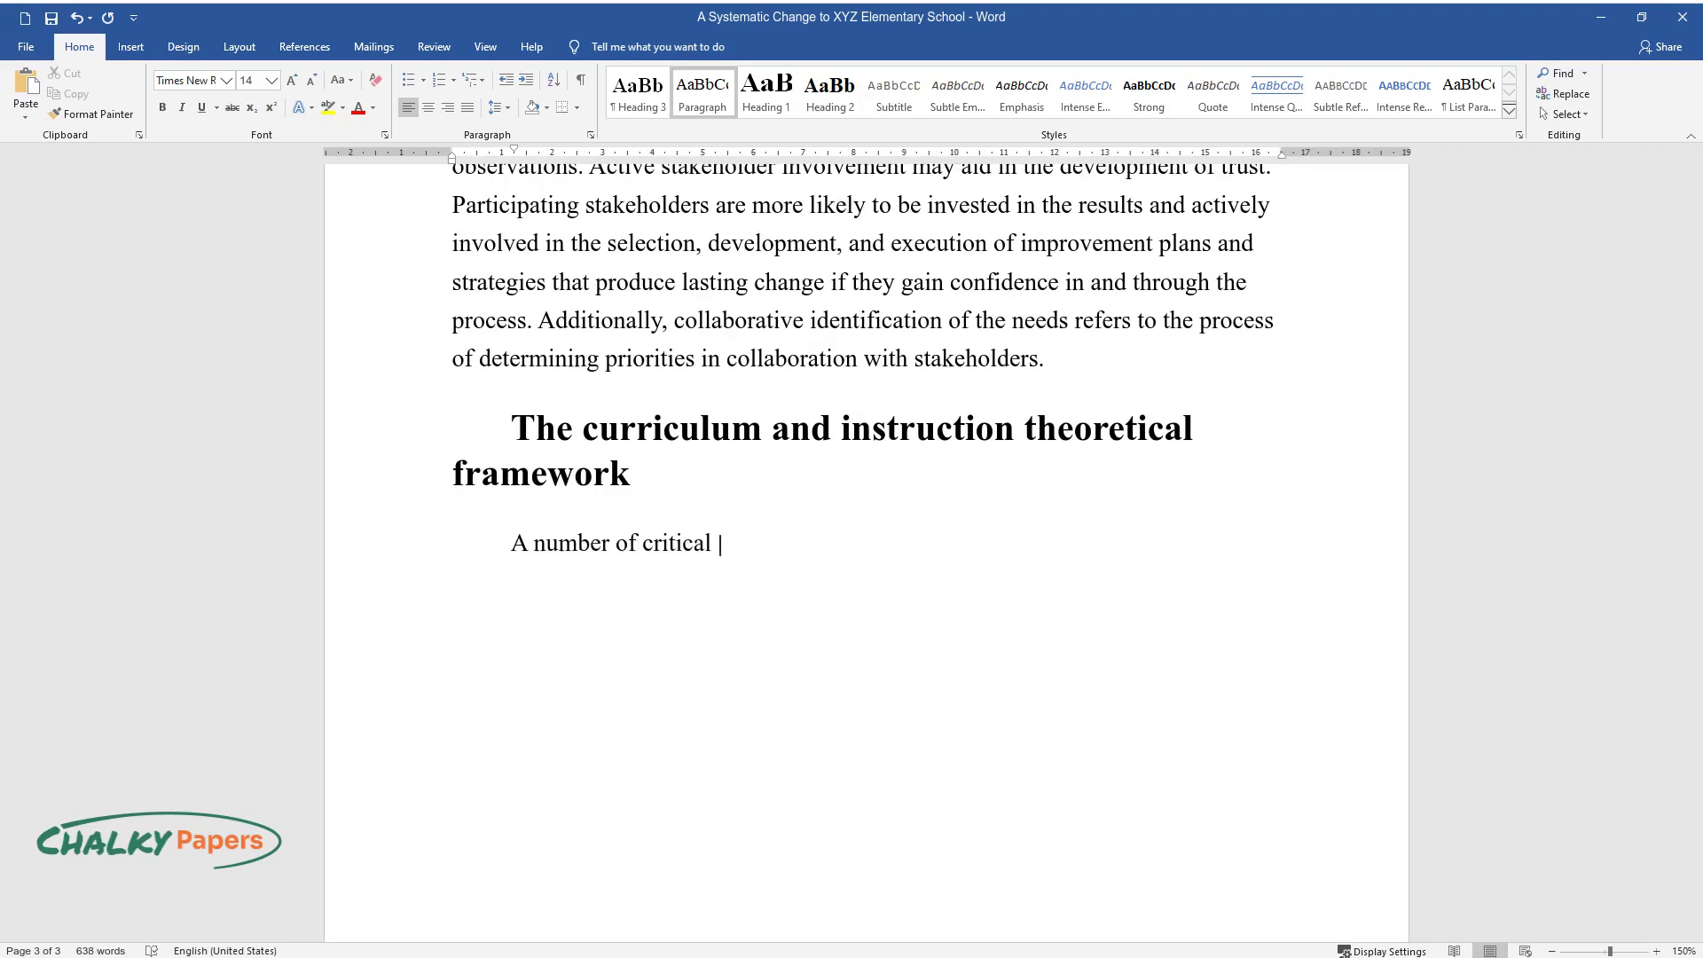
type("aspects will be included in the t")
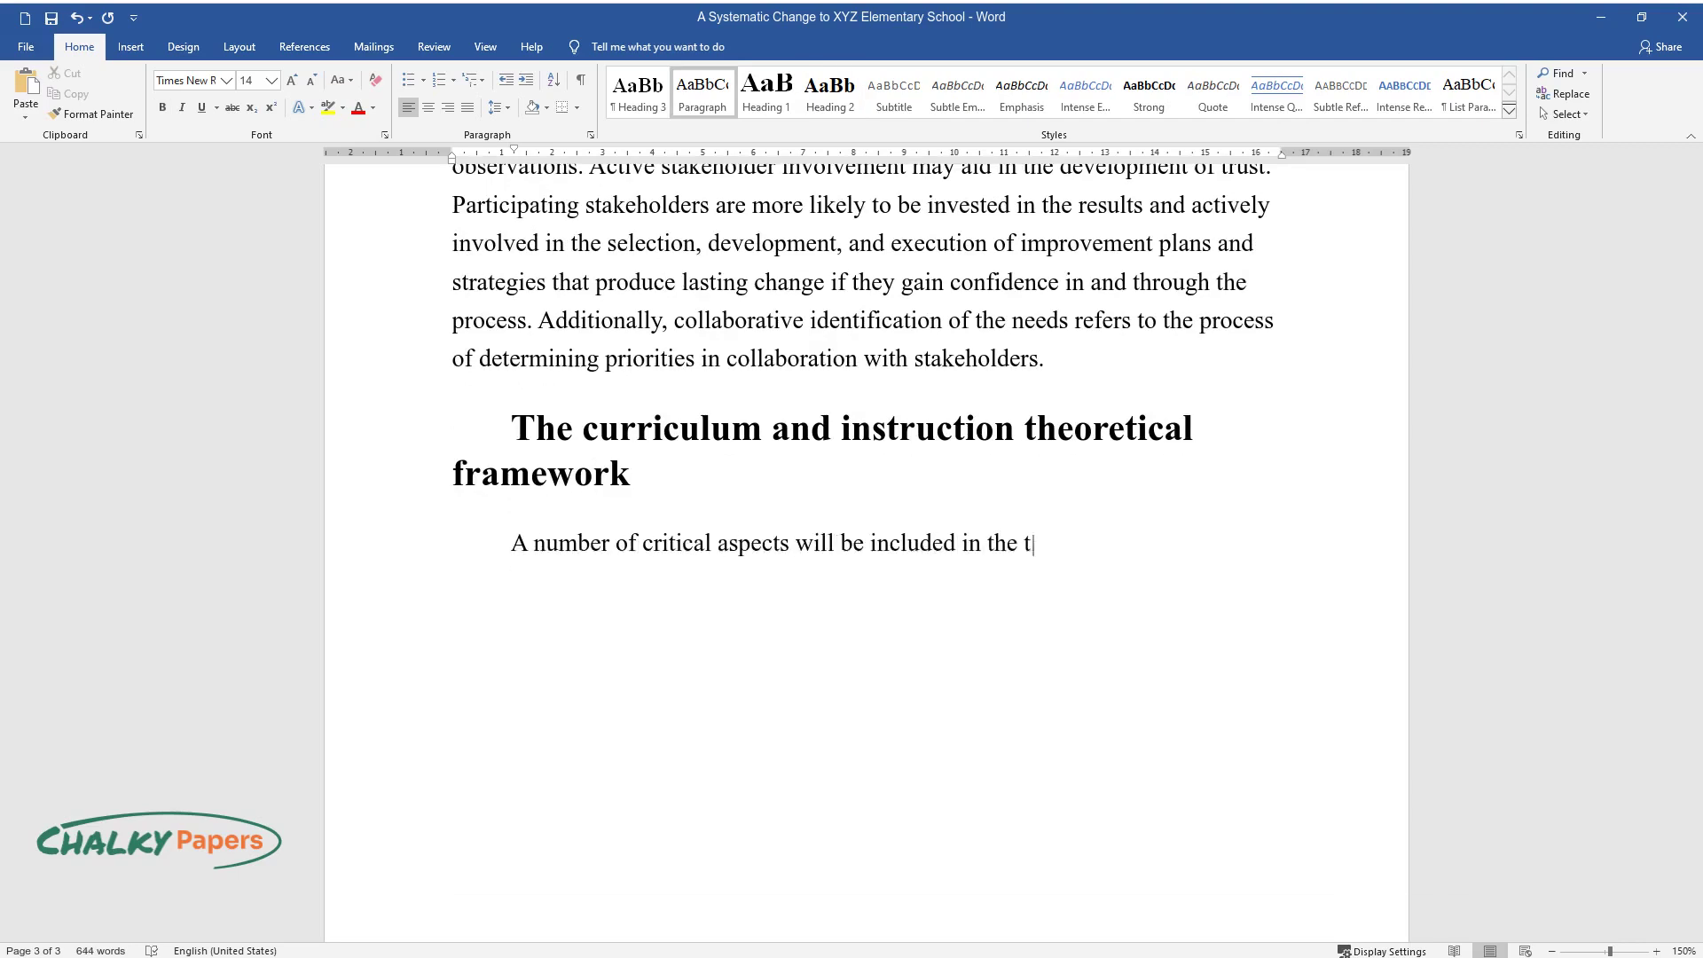
type("heoretical foundation for educatio")
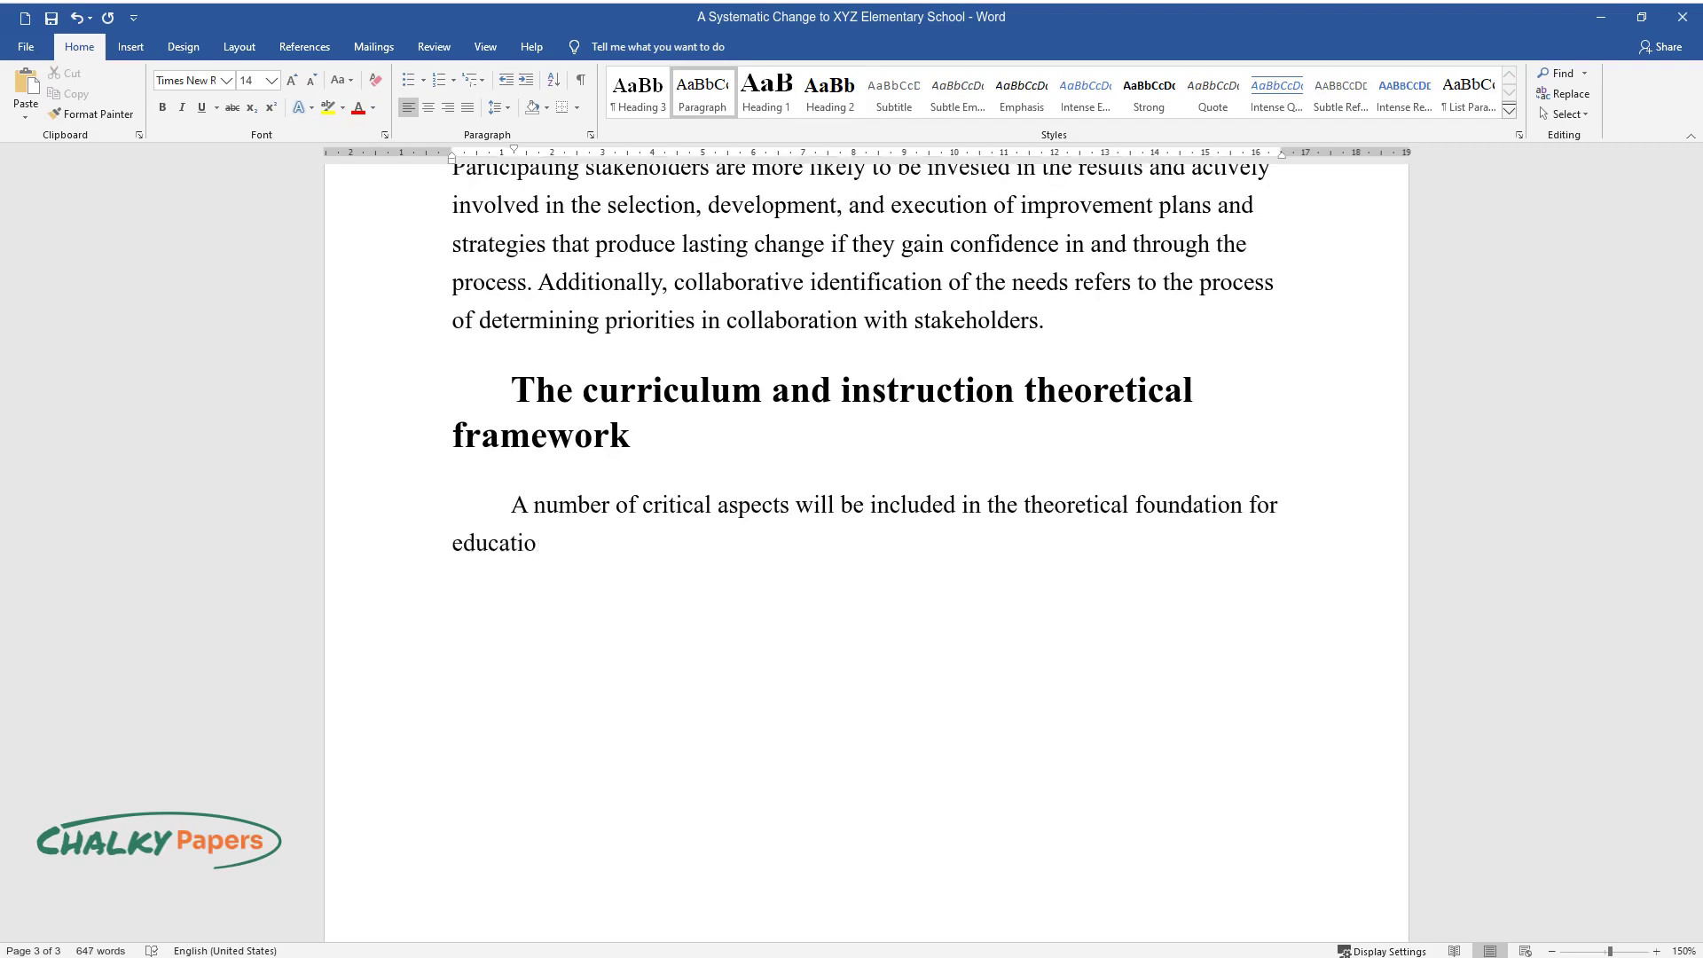
type("n. Significantly, school reform t")
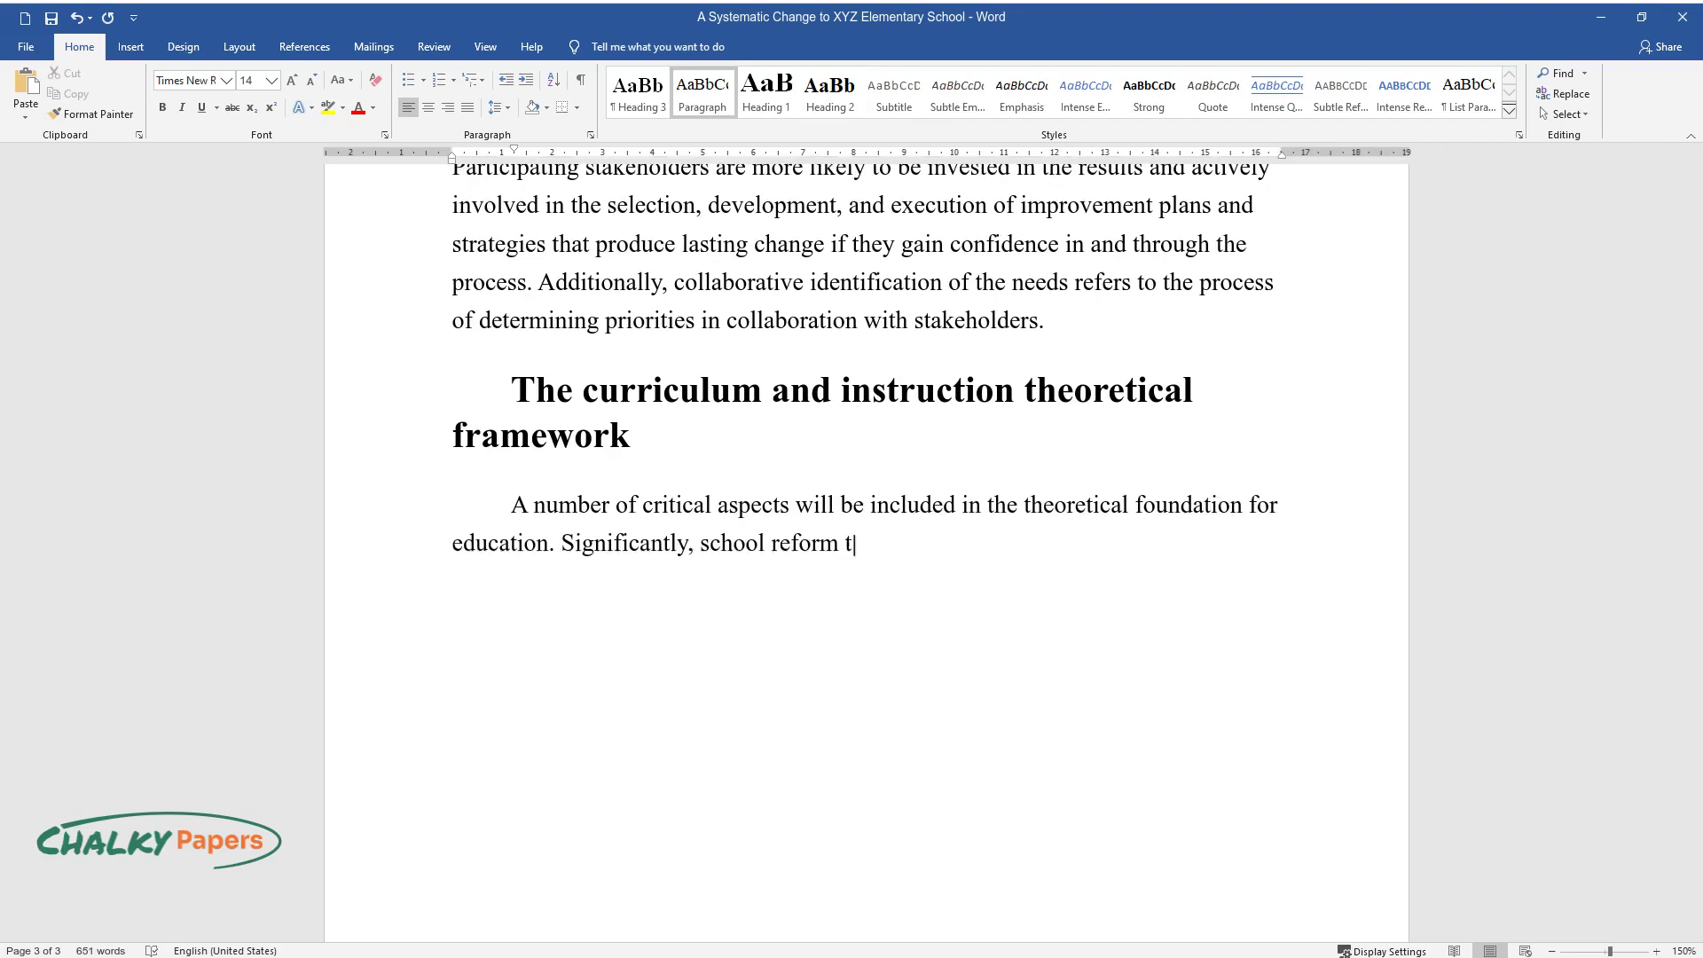
type("hat begins in the classroom can b")
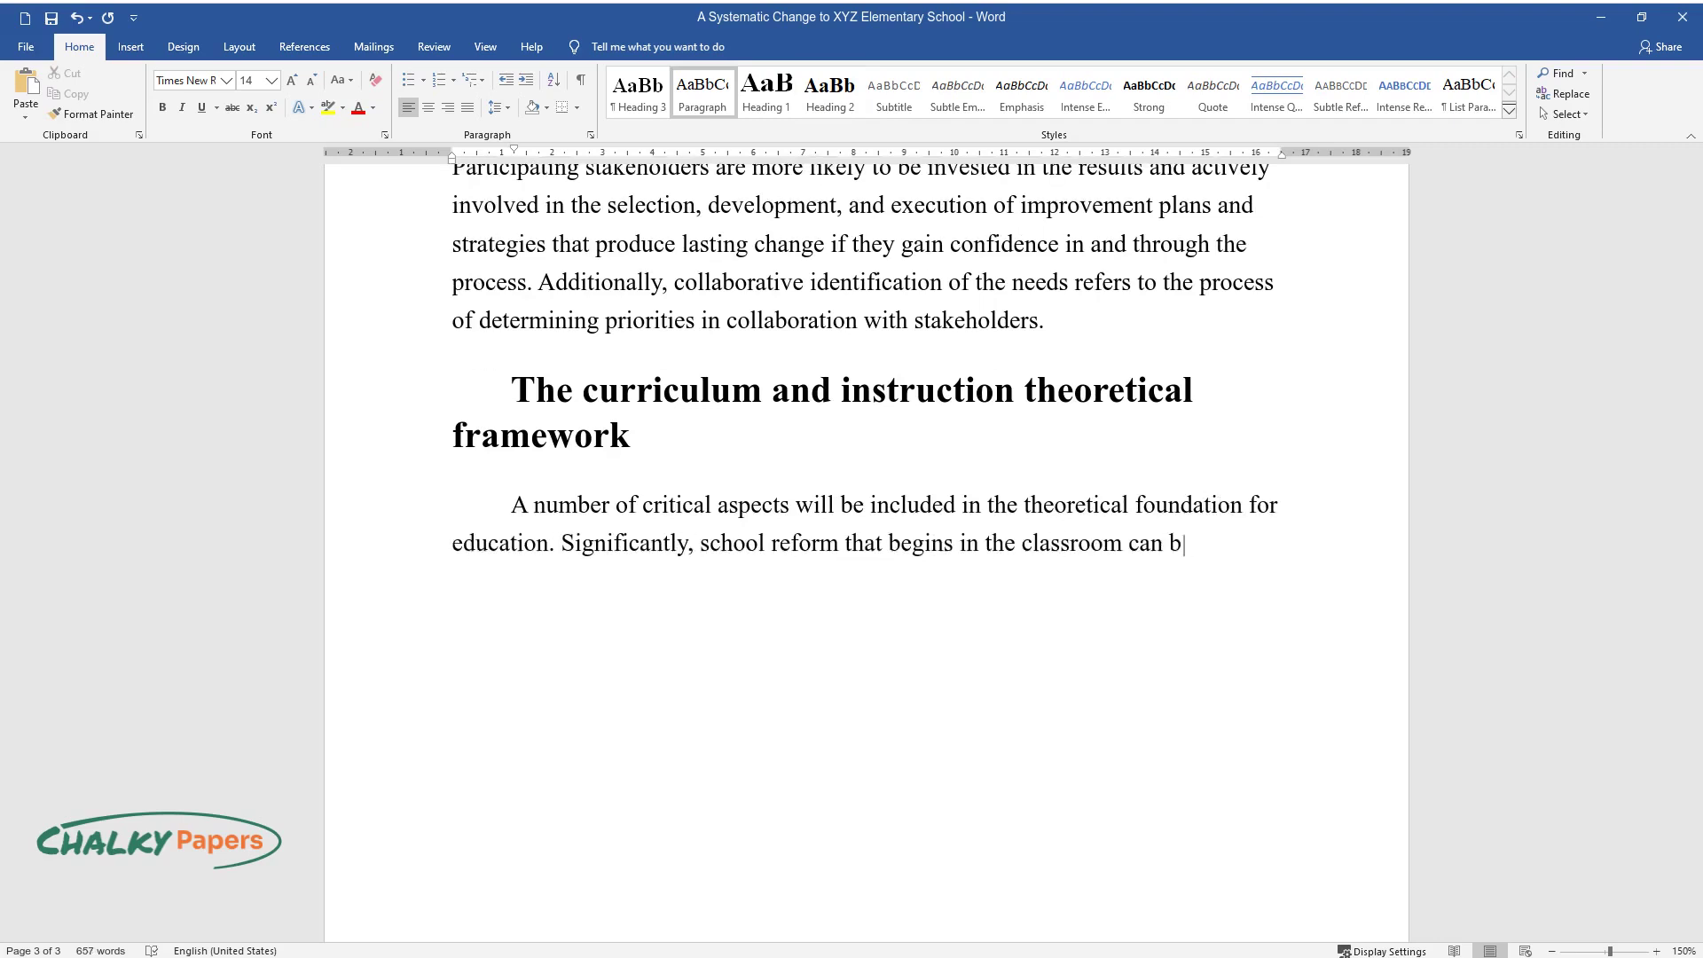
type("e beneficial. As a result, creatin")
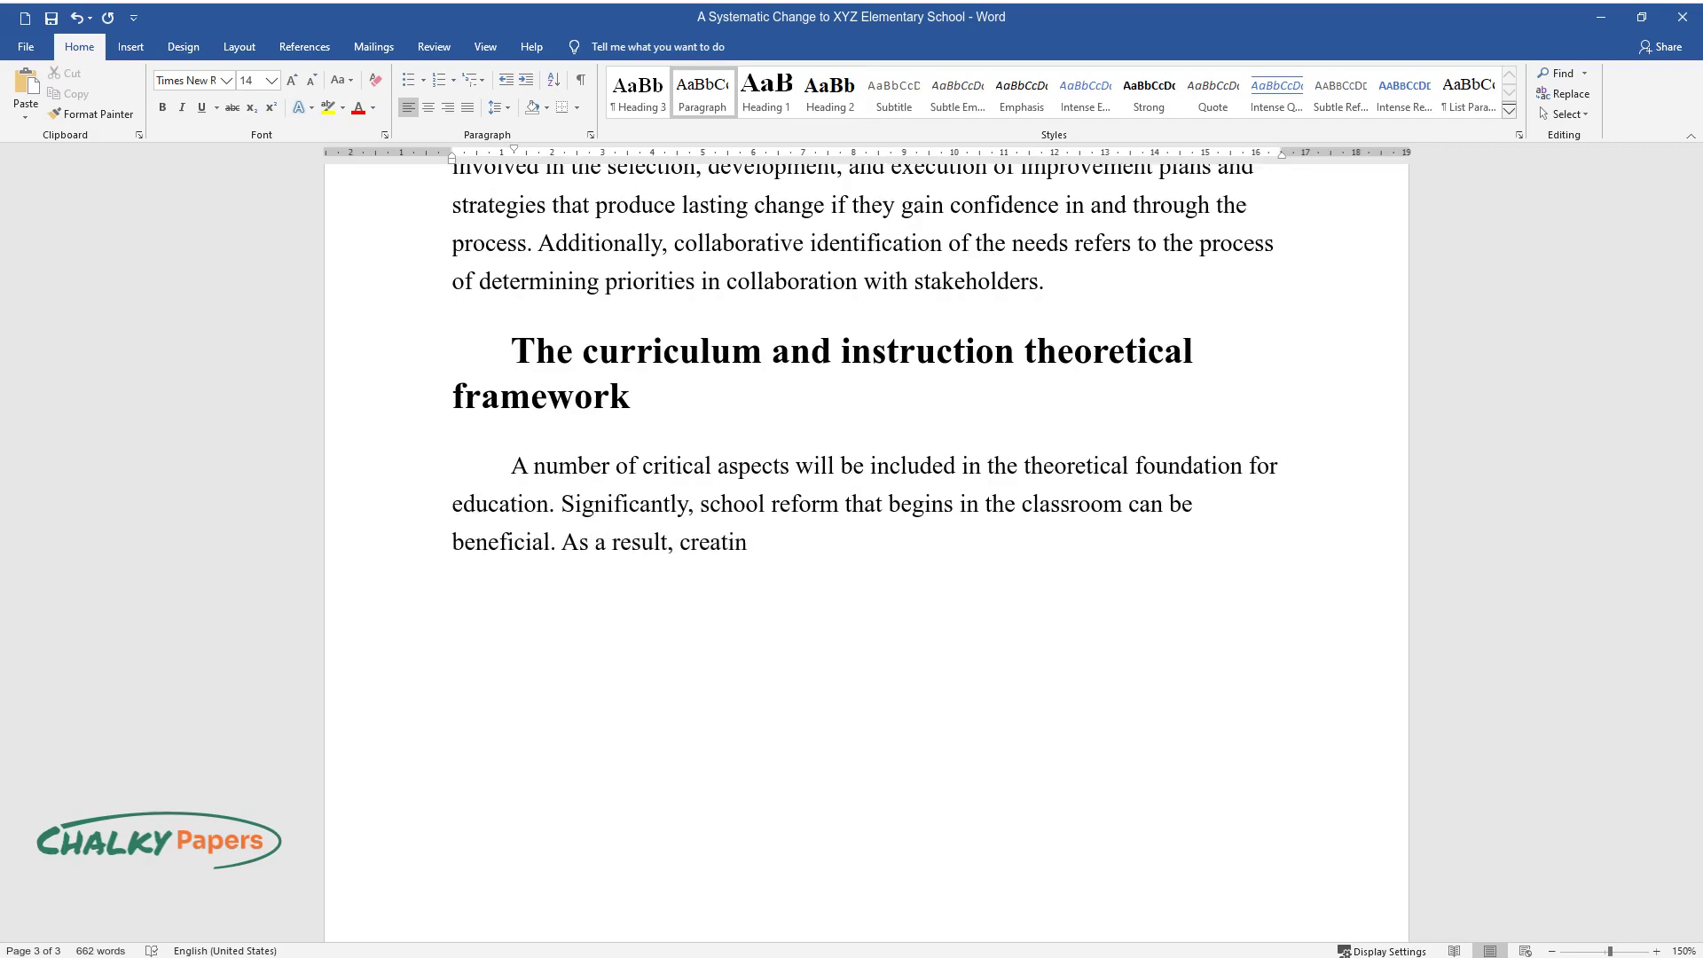
type("g culturally responsive classroom")
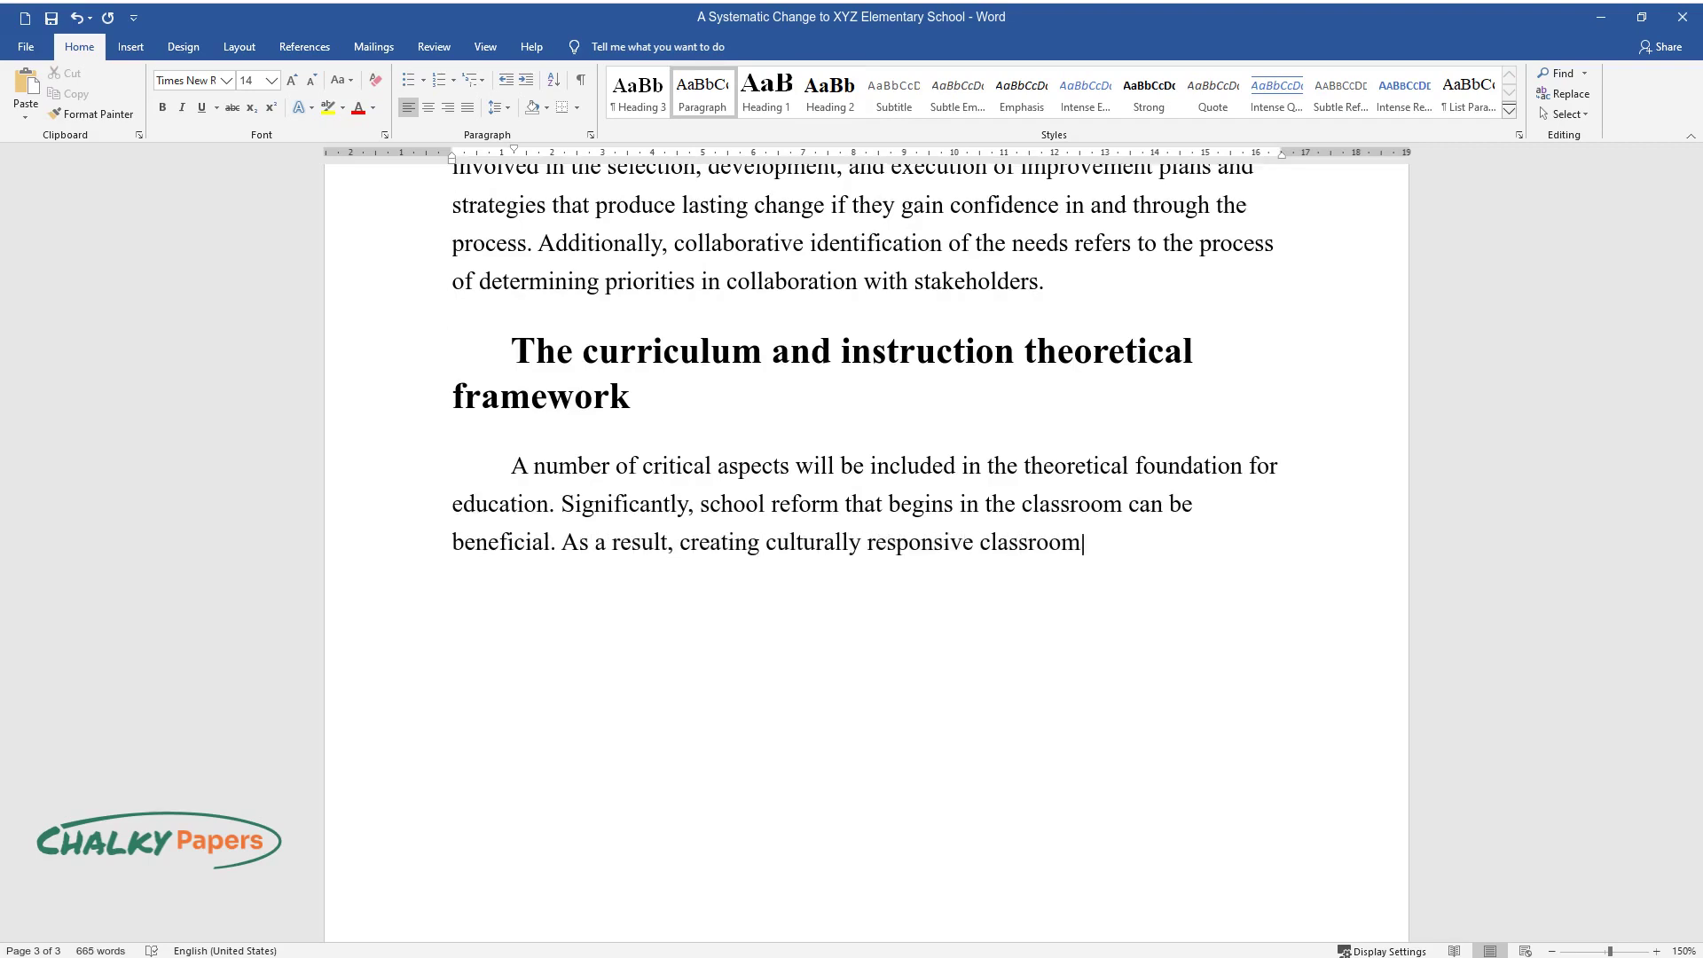
type("s and respecting the variety of multicultural lear")
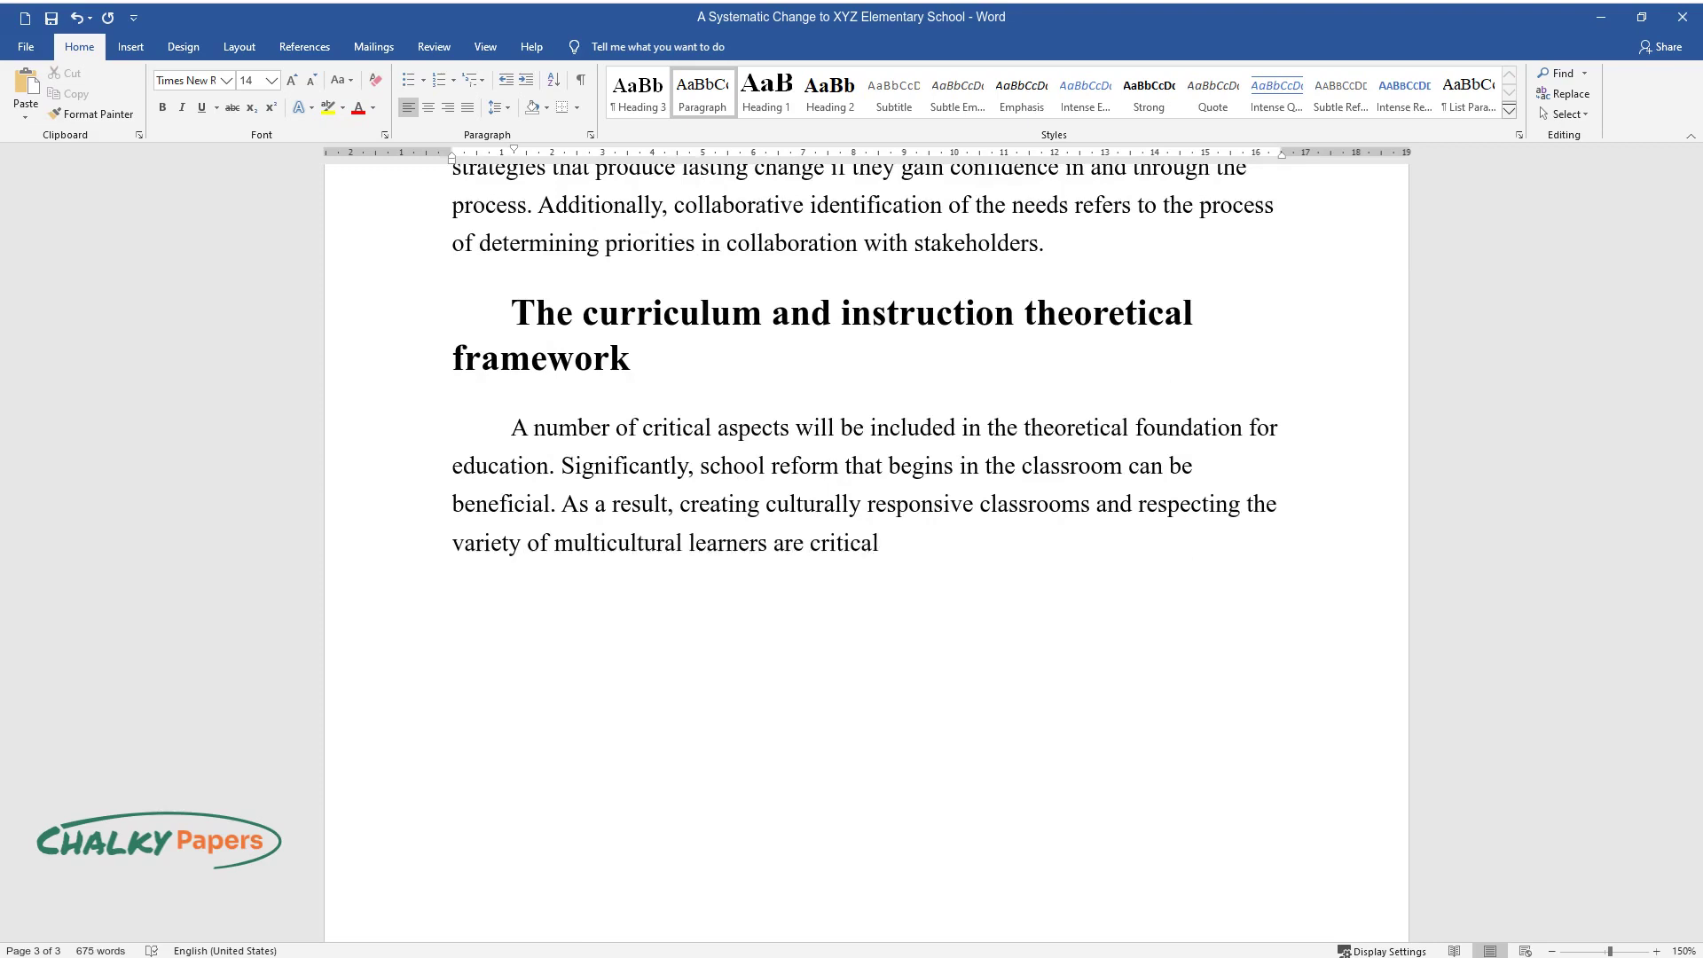
type("ners are critical for the school's and student's s")
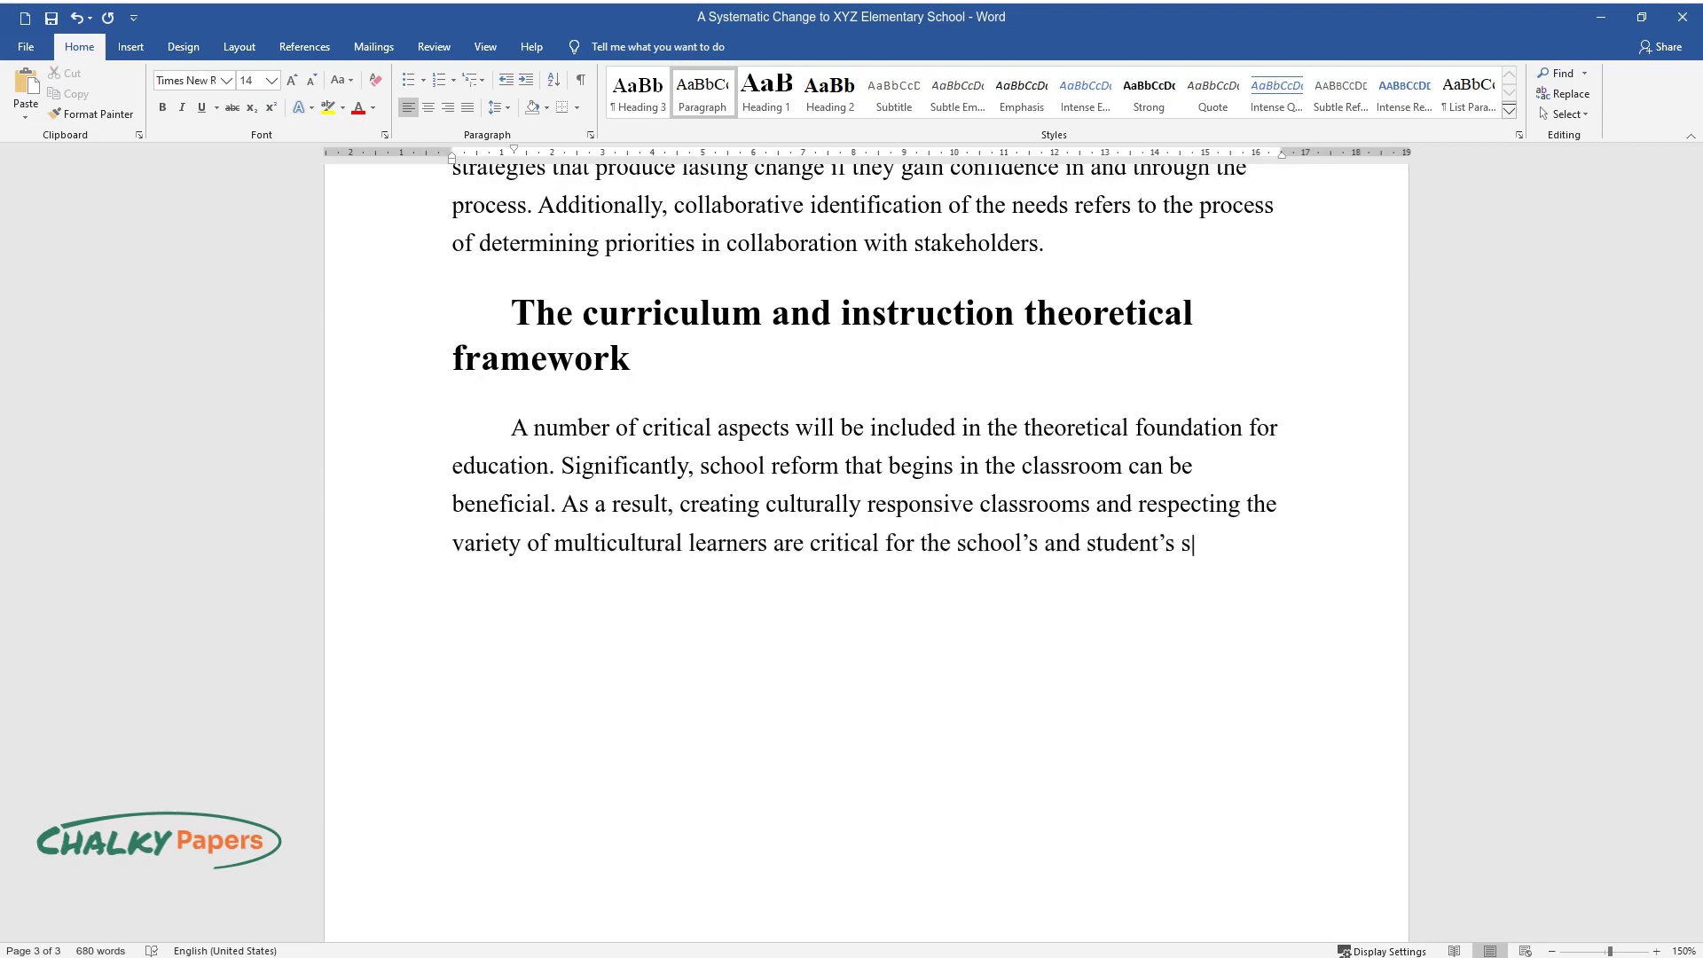
type("uccess. Fostering and maintaining")
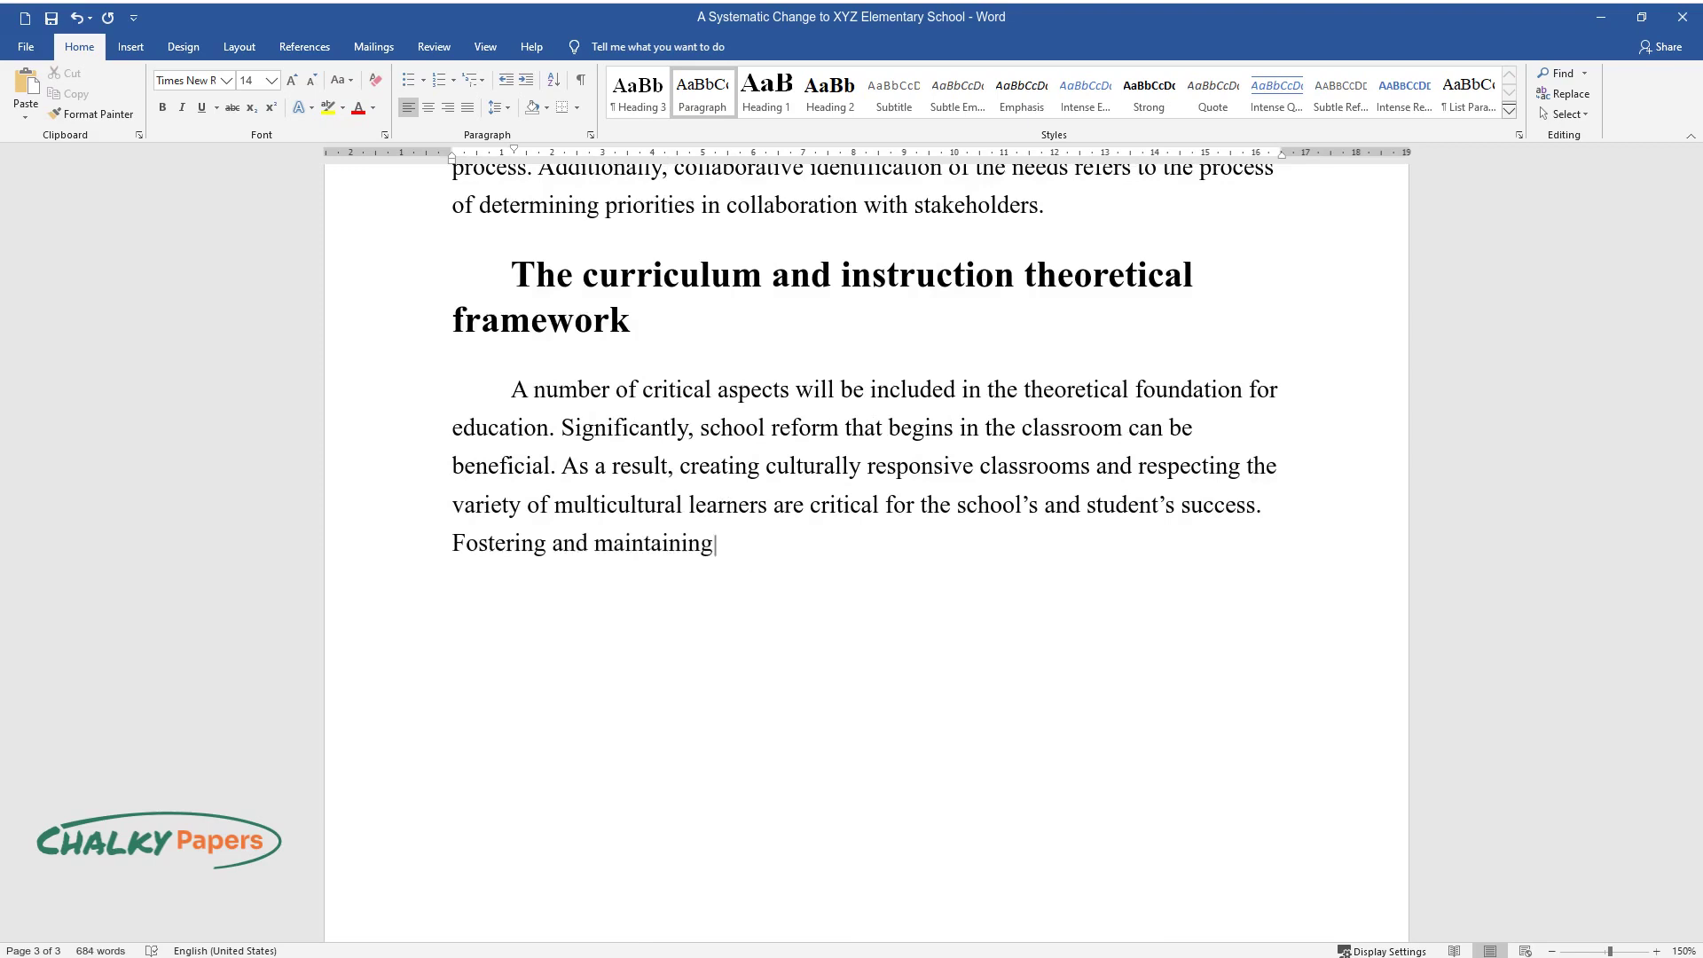
type(" an inclusive atmosphere that genuinely values the students' linguistic and")
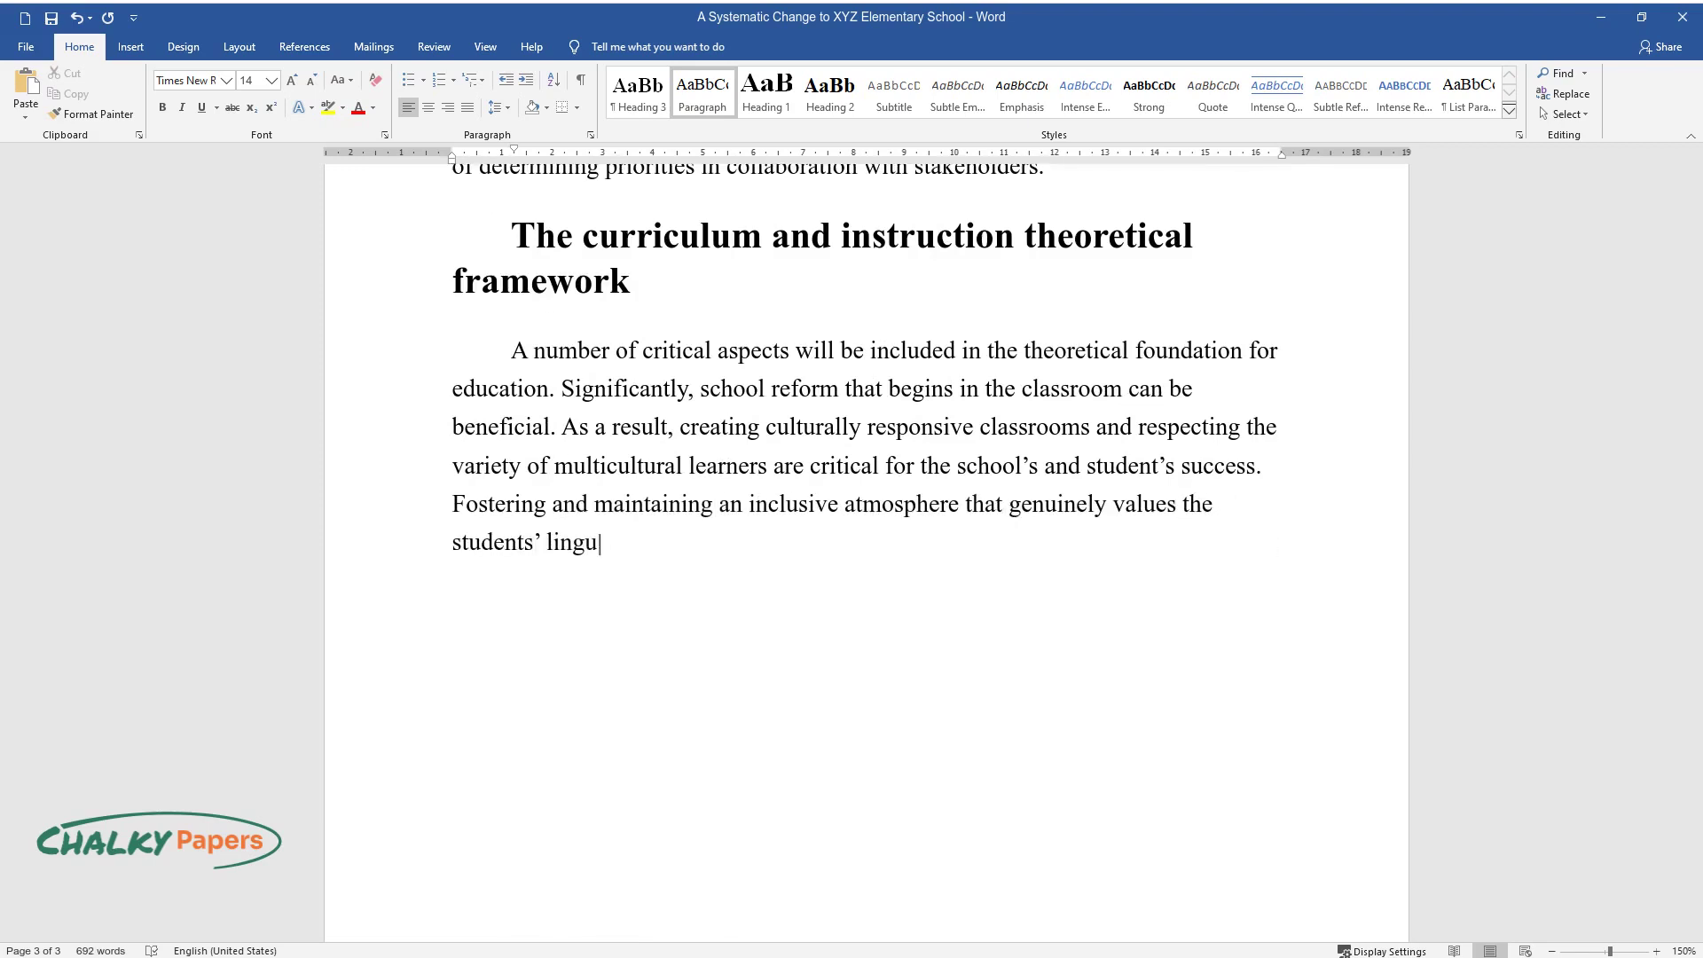
type(" cultural variety may mak")
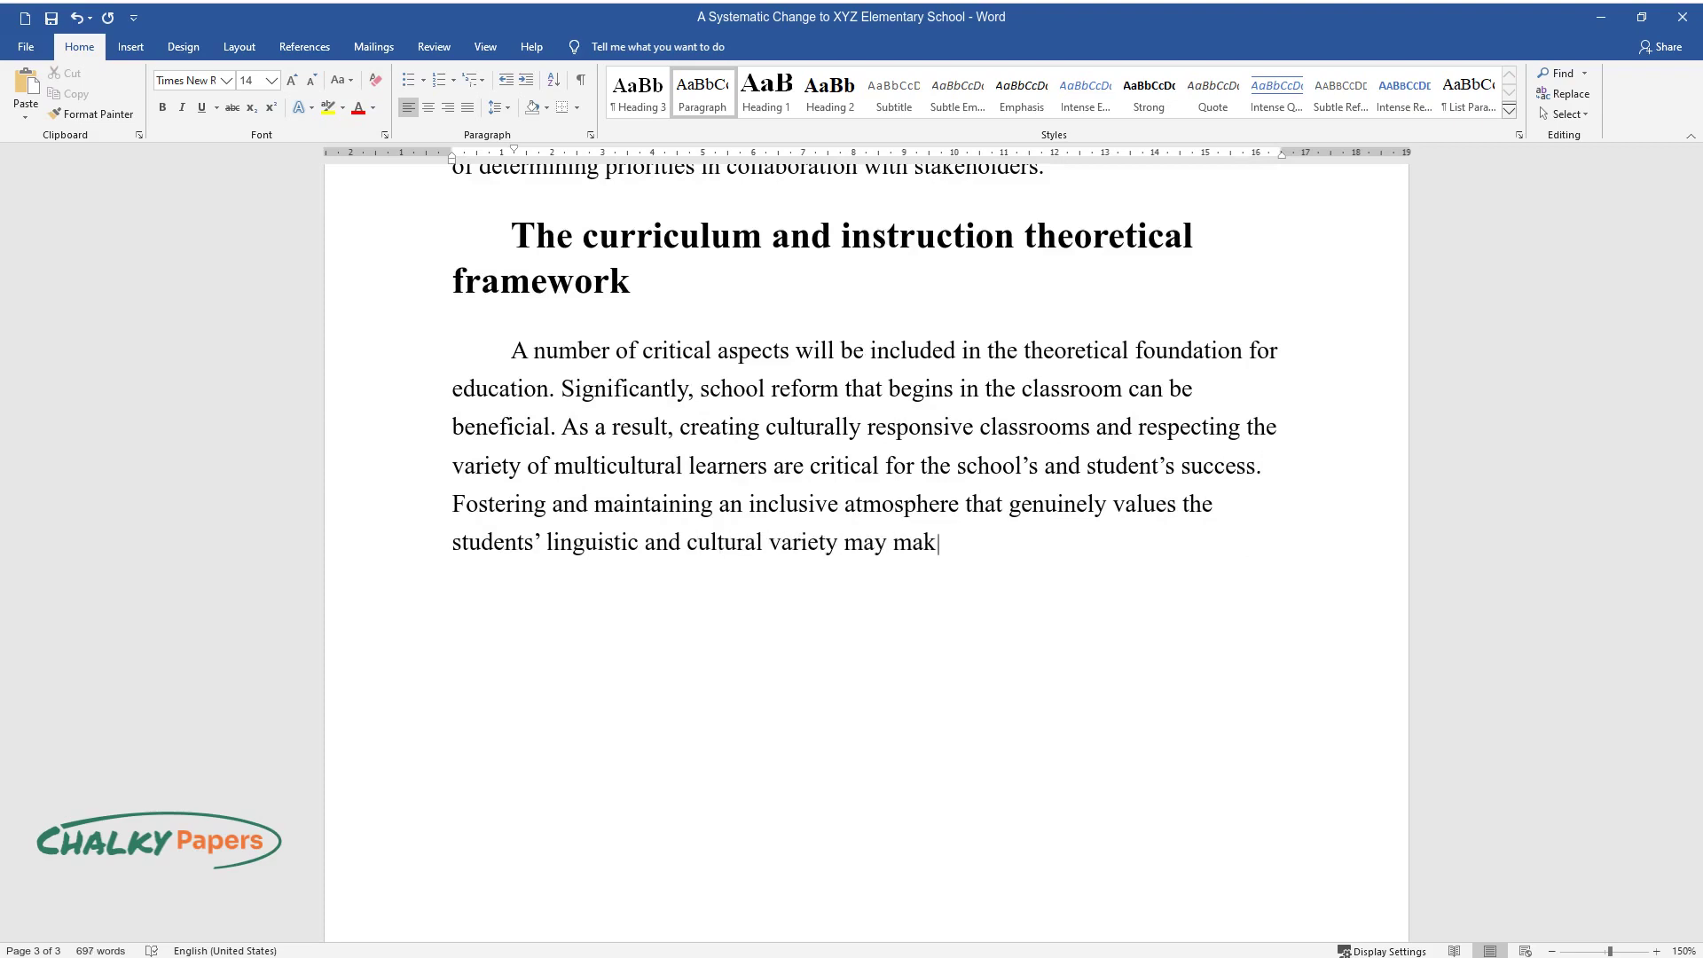
type("e learning more enjoyable, leading to incr")
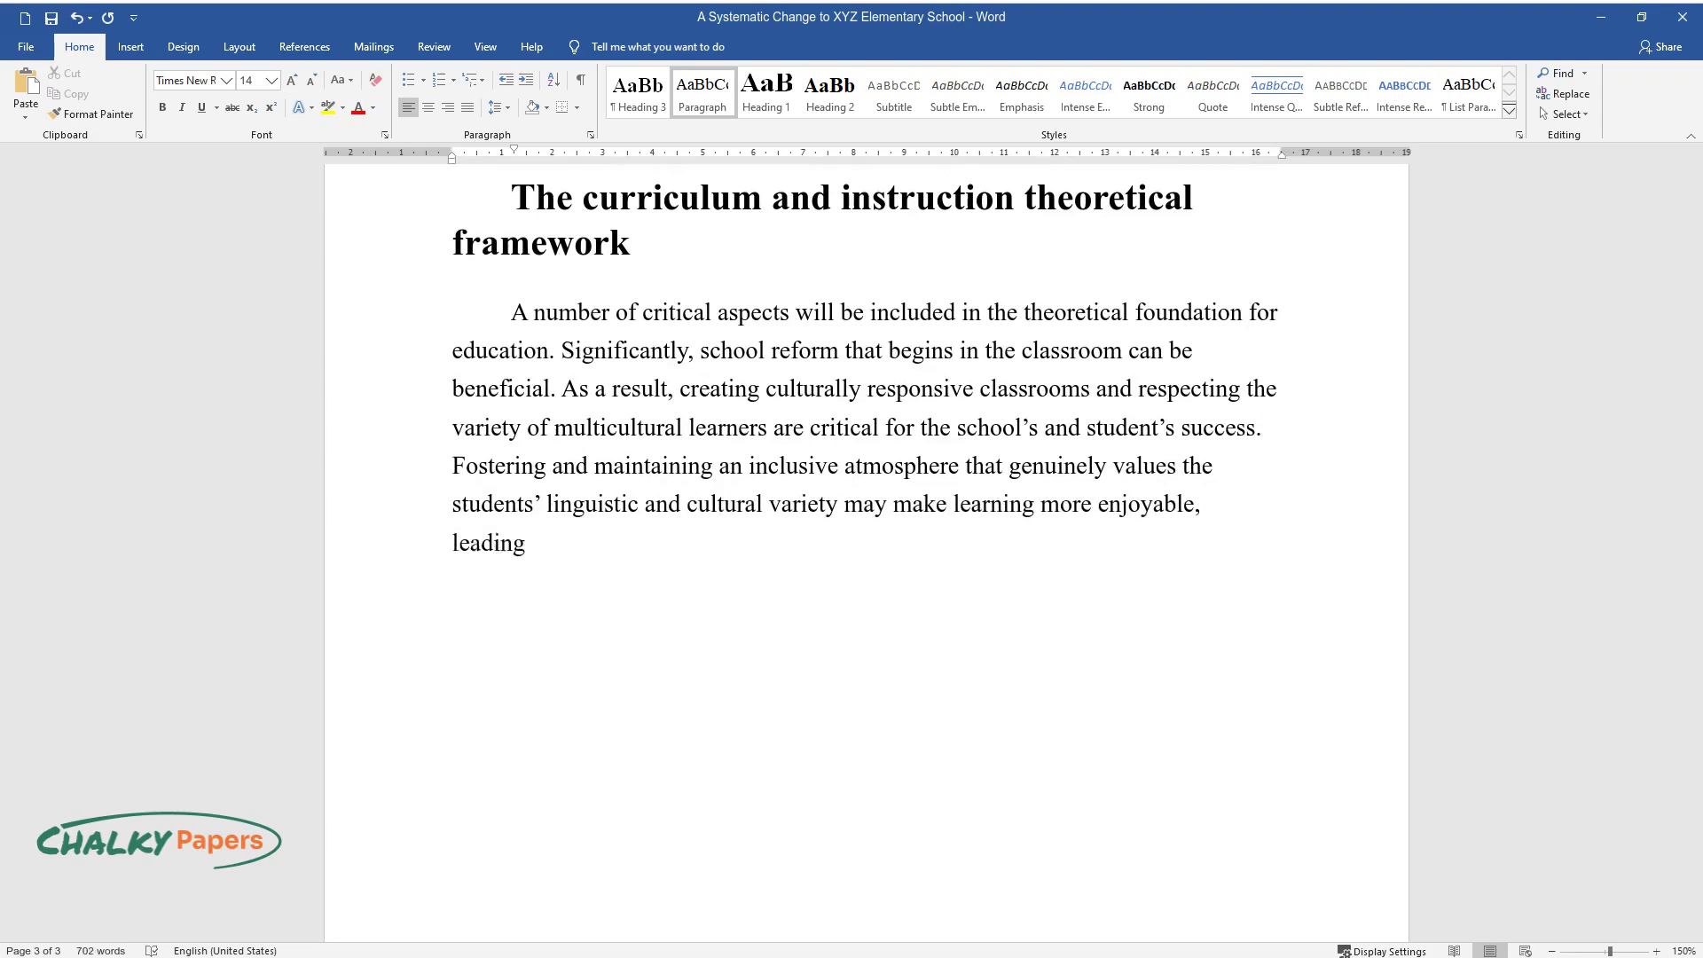
type("eased academic achievemen")
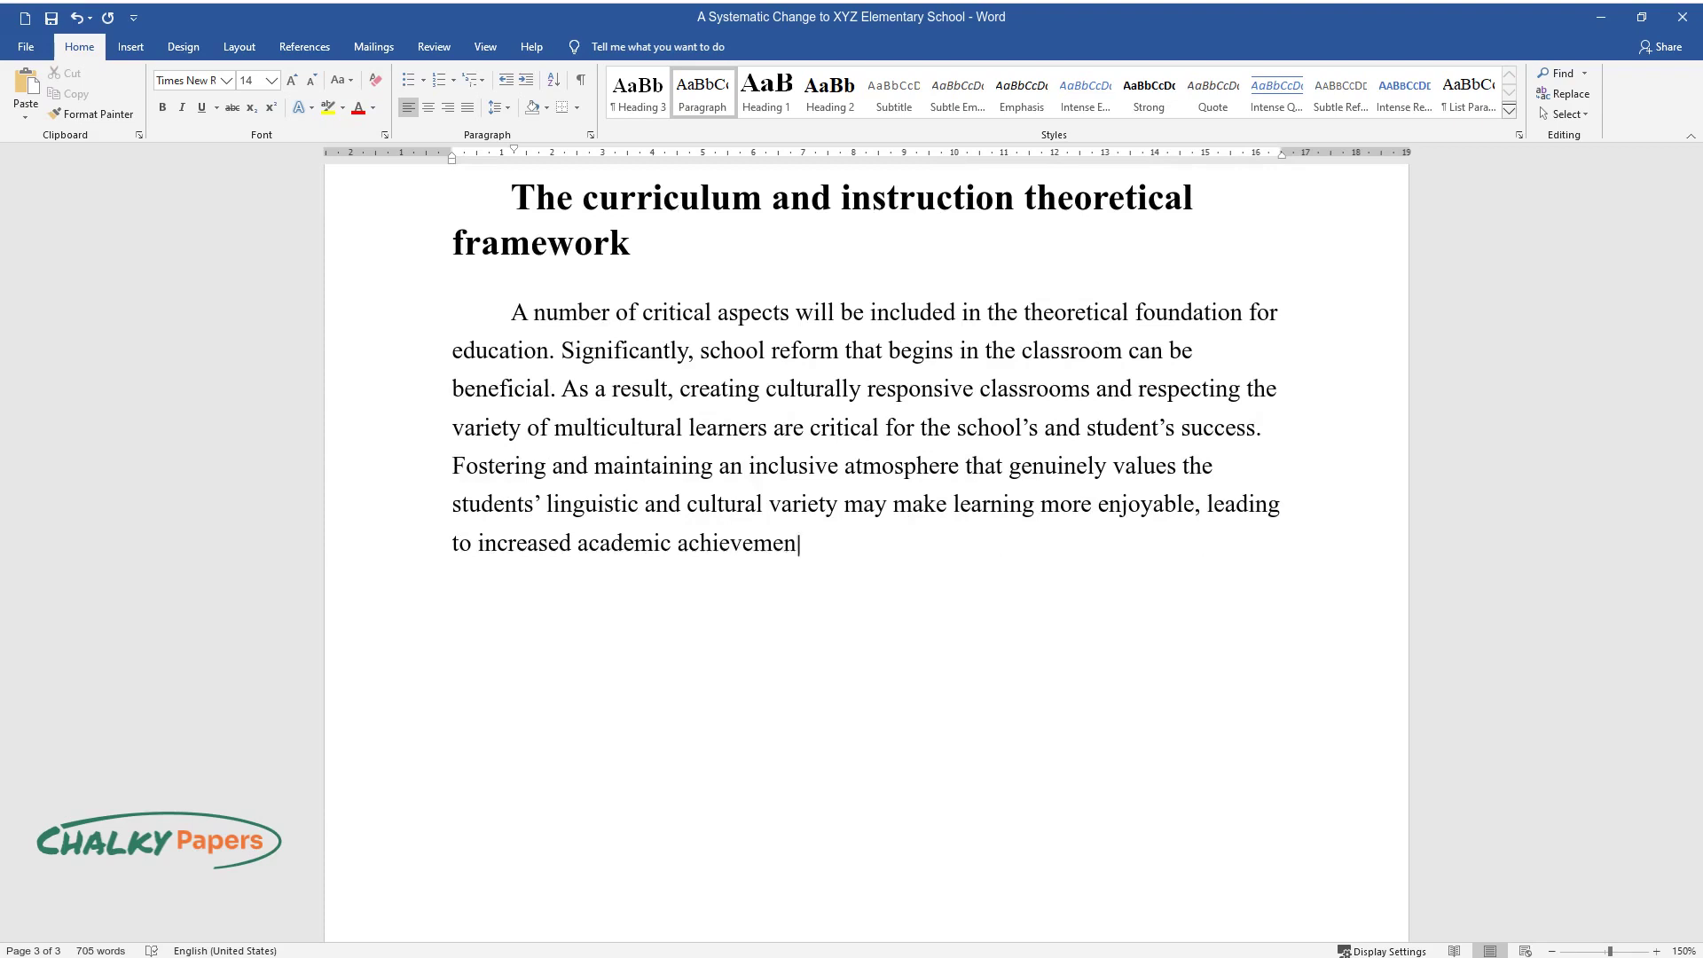
type("t. Better governance will emerge ")
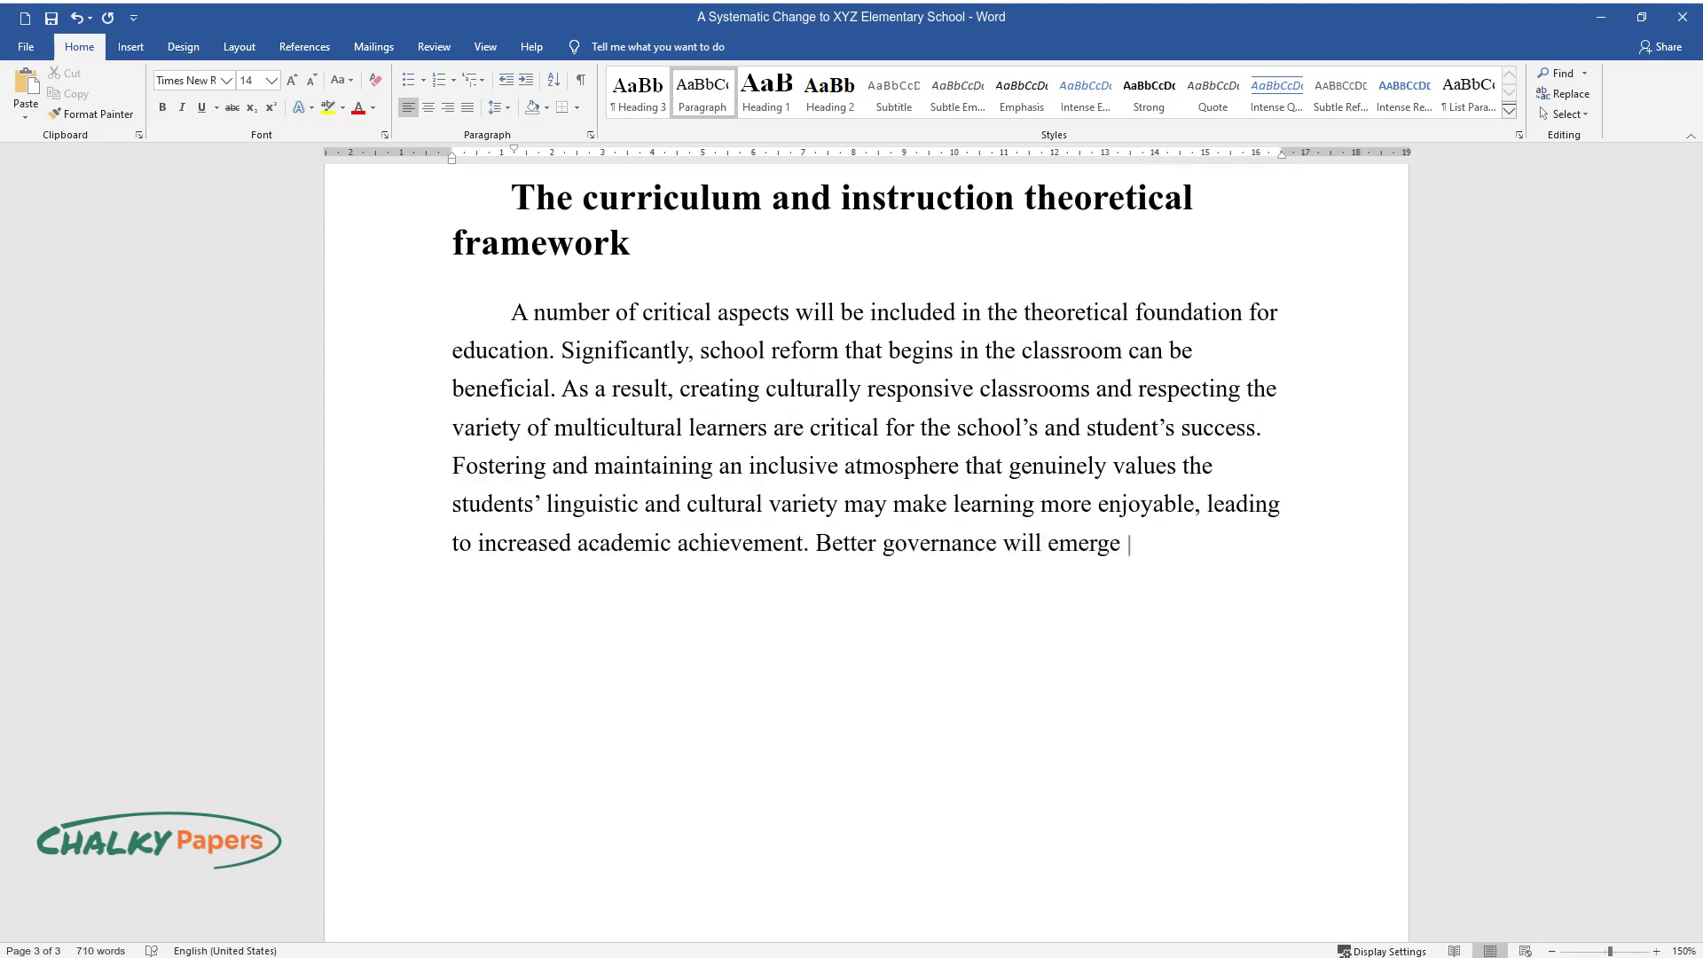
type("from increased parental engagement")
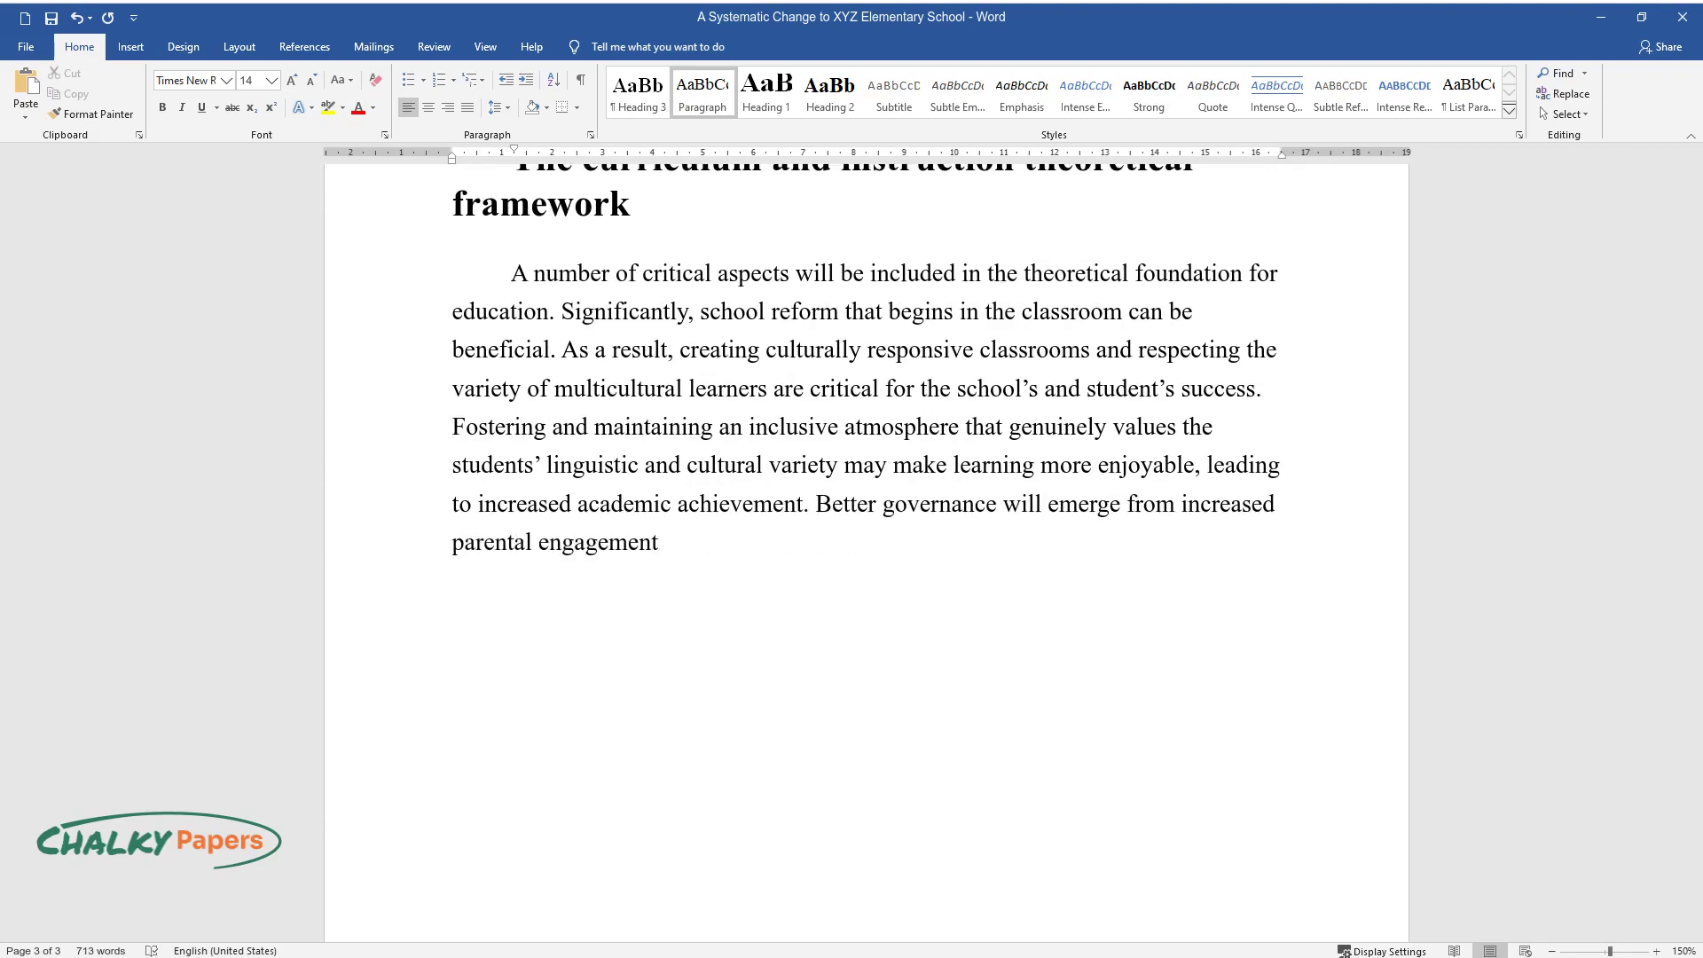
type(", accountability, and transparenc")
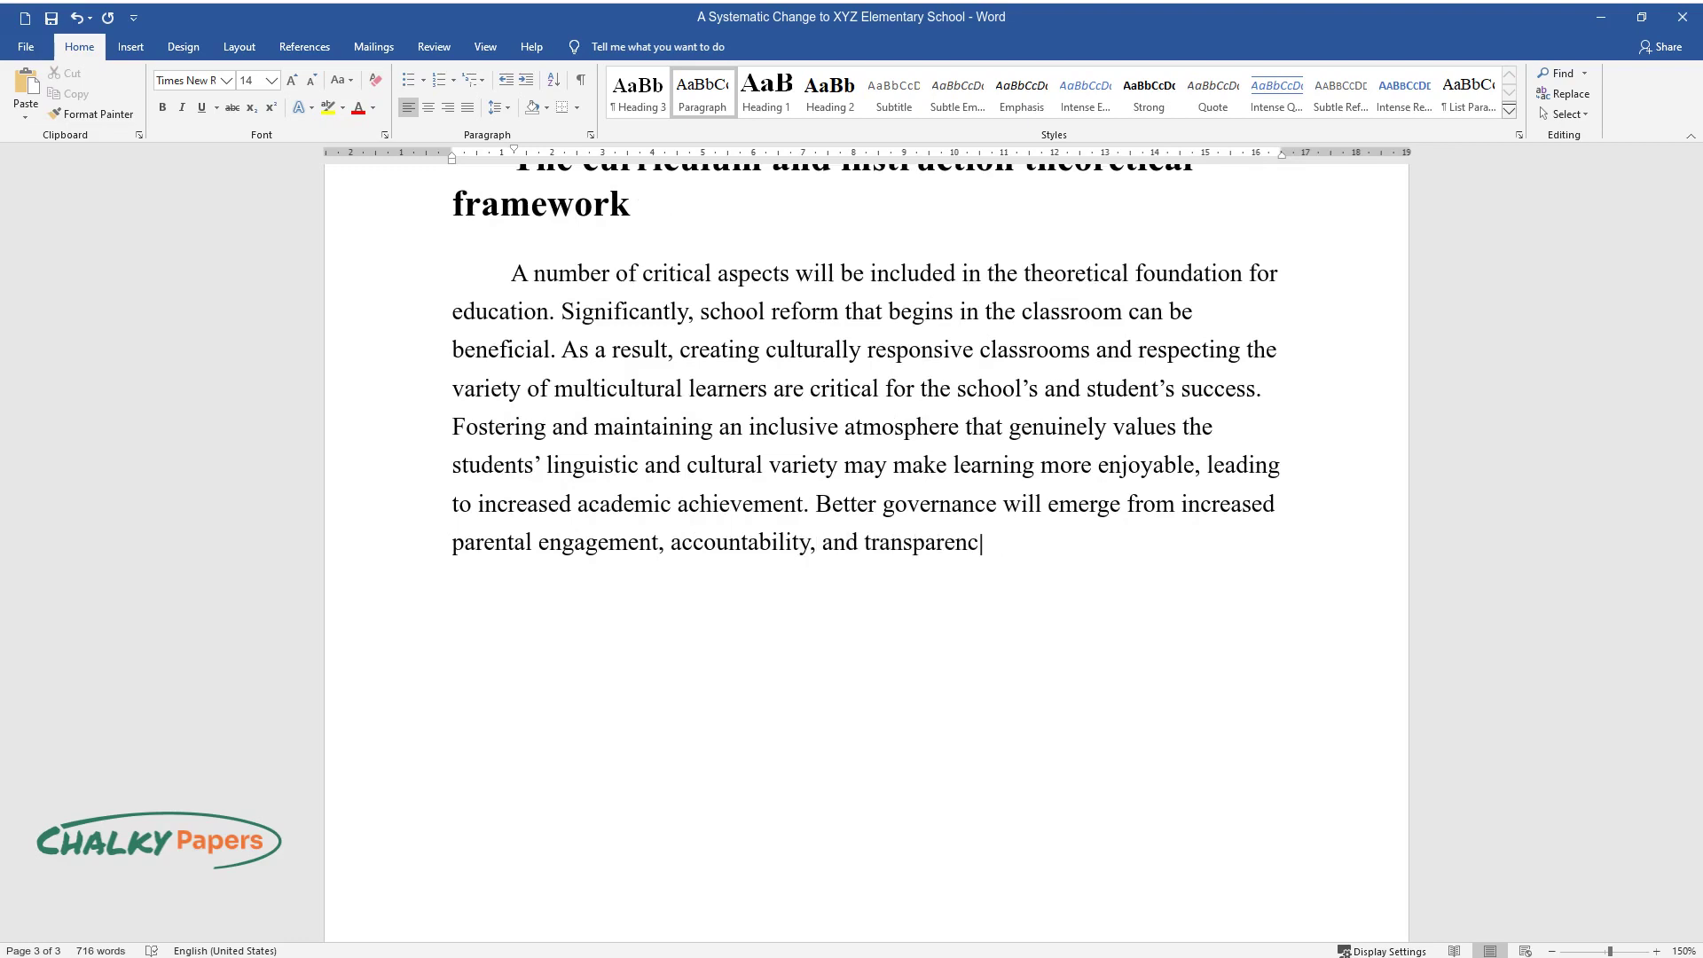
type("y. Thus, it is vital to involve v")
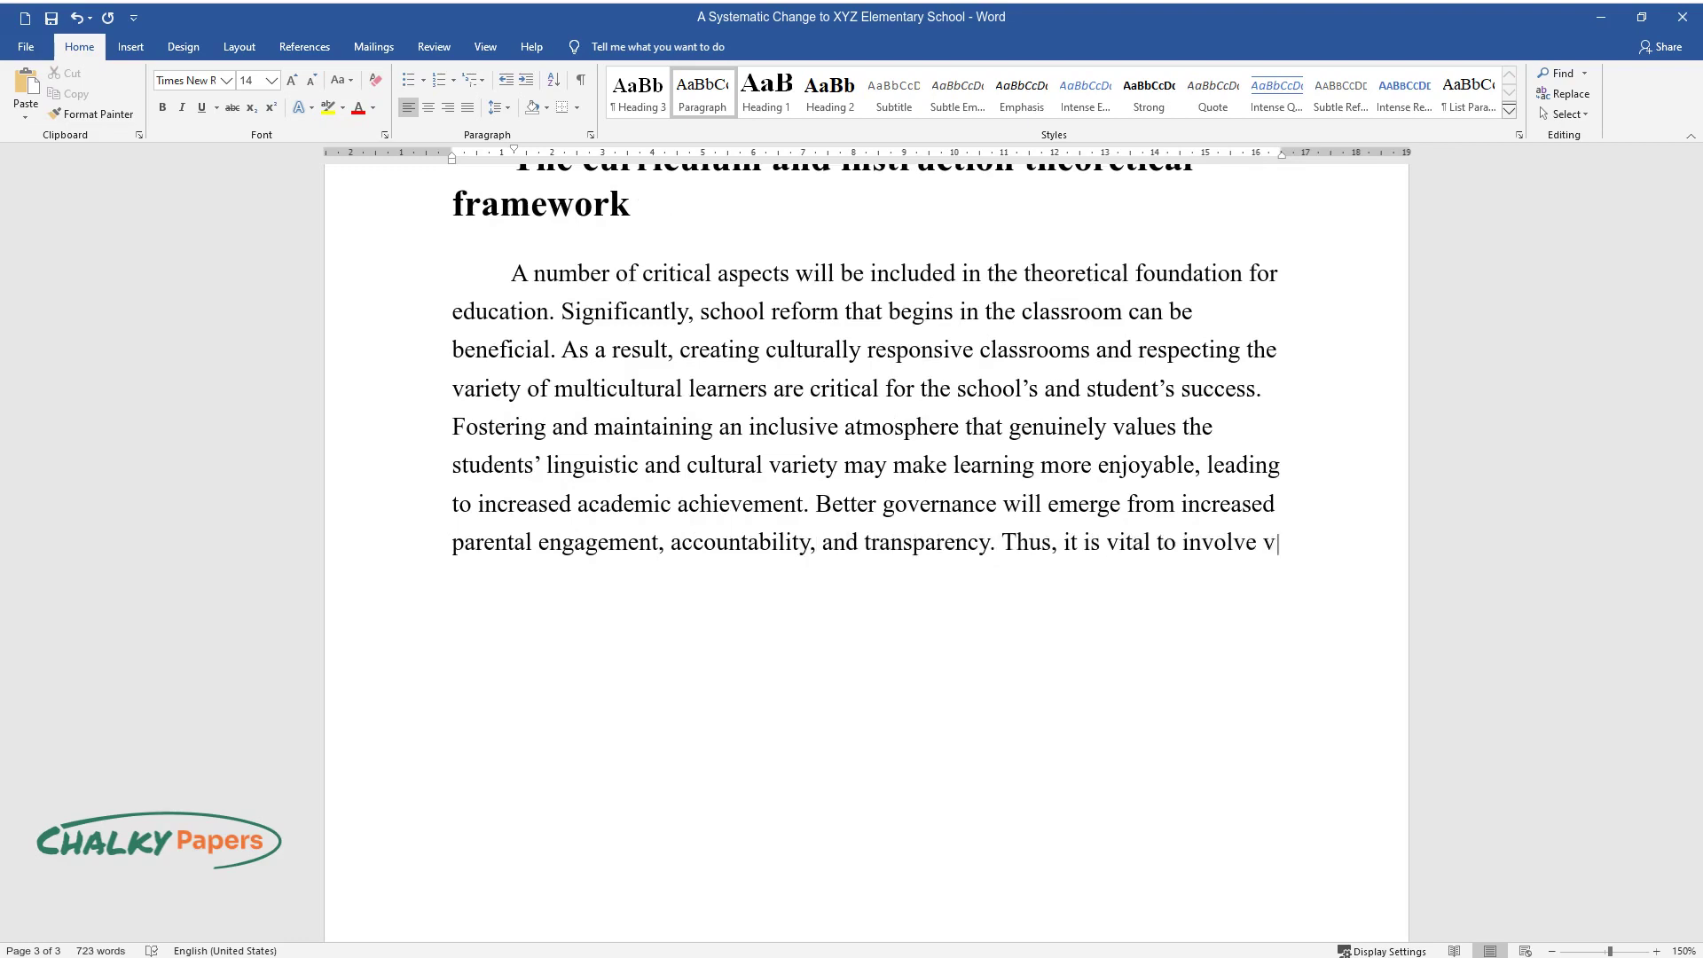
type("arious shareholders to enable cult")
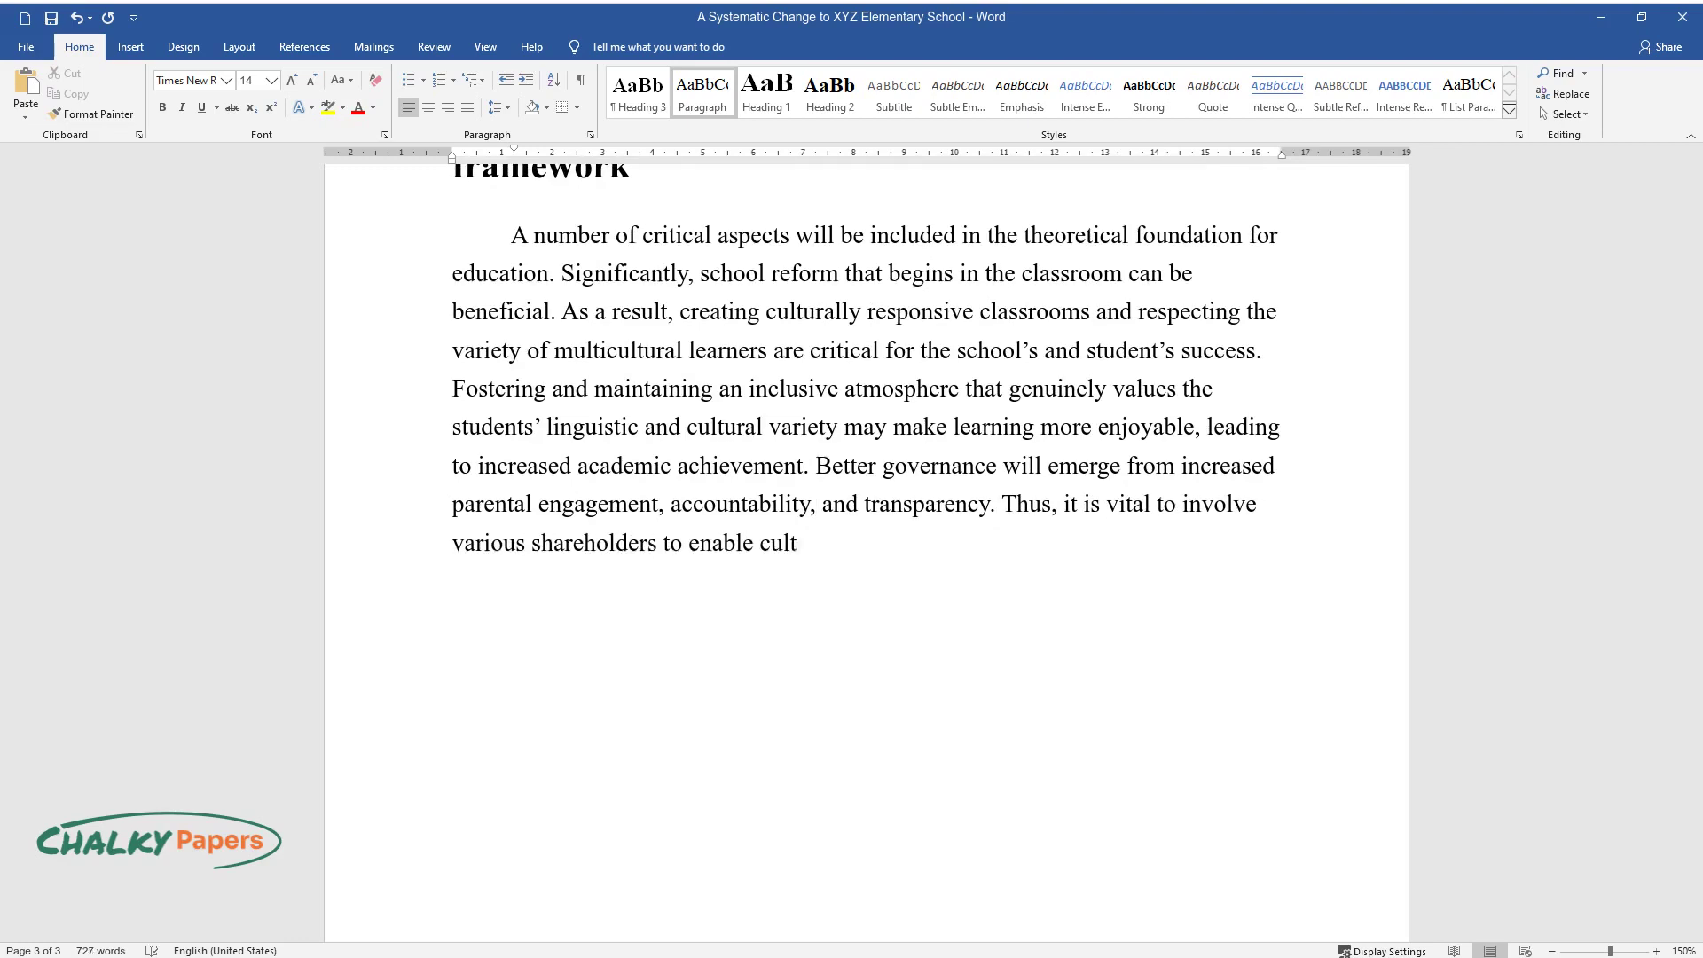
type("ural responsiveness.")
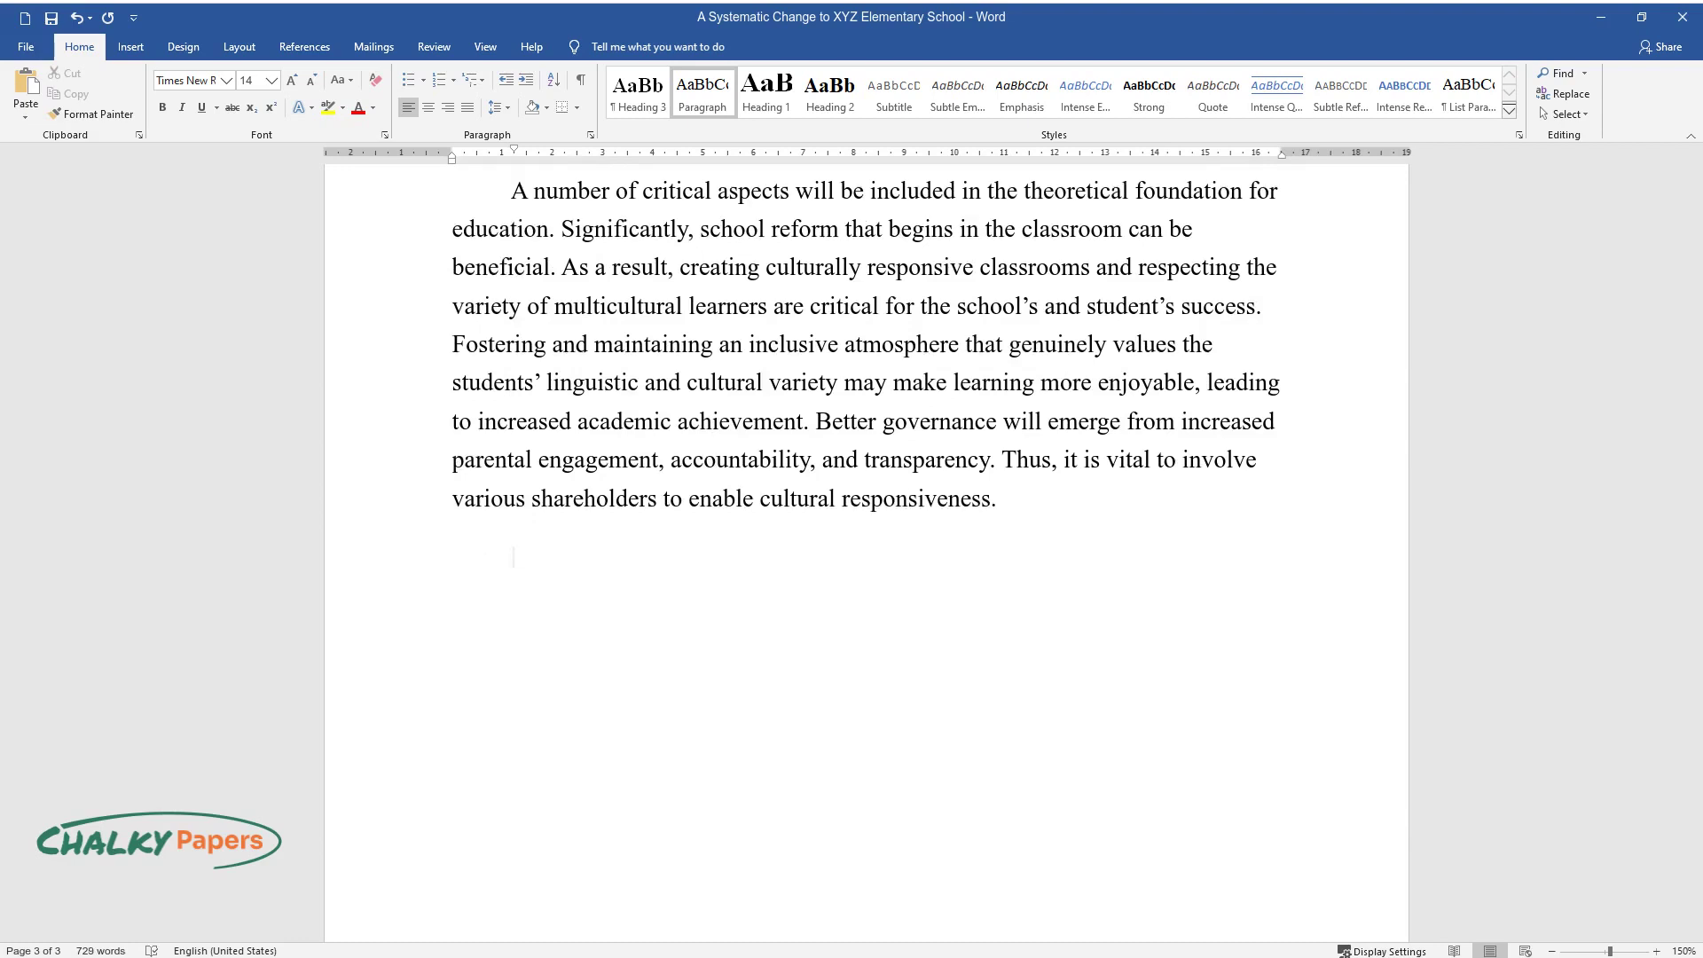
type("Students who see represent")
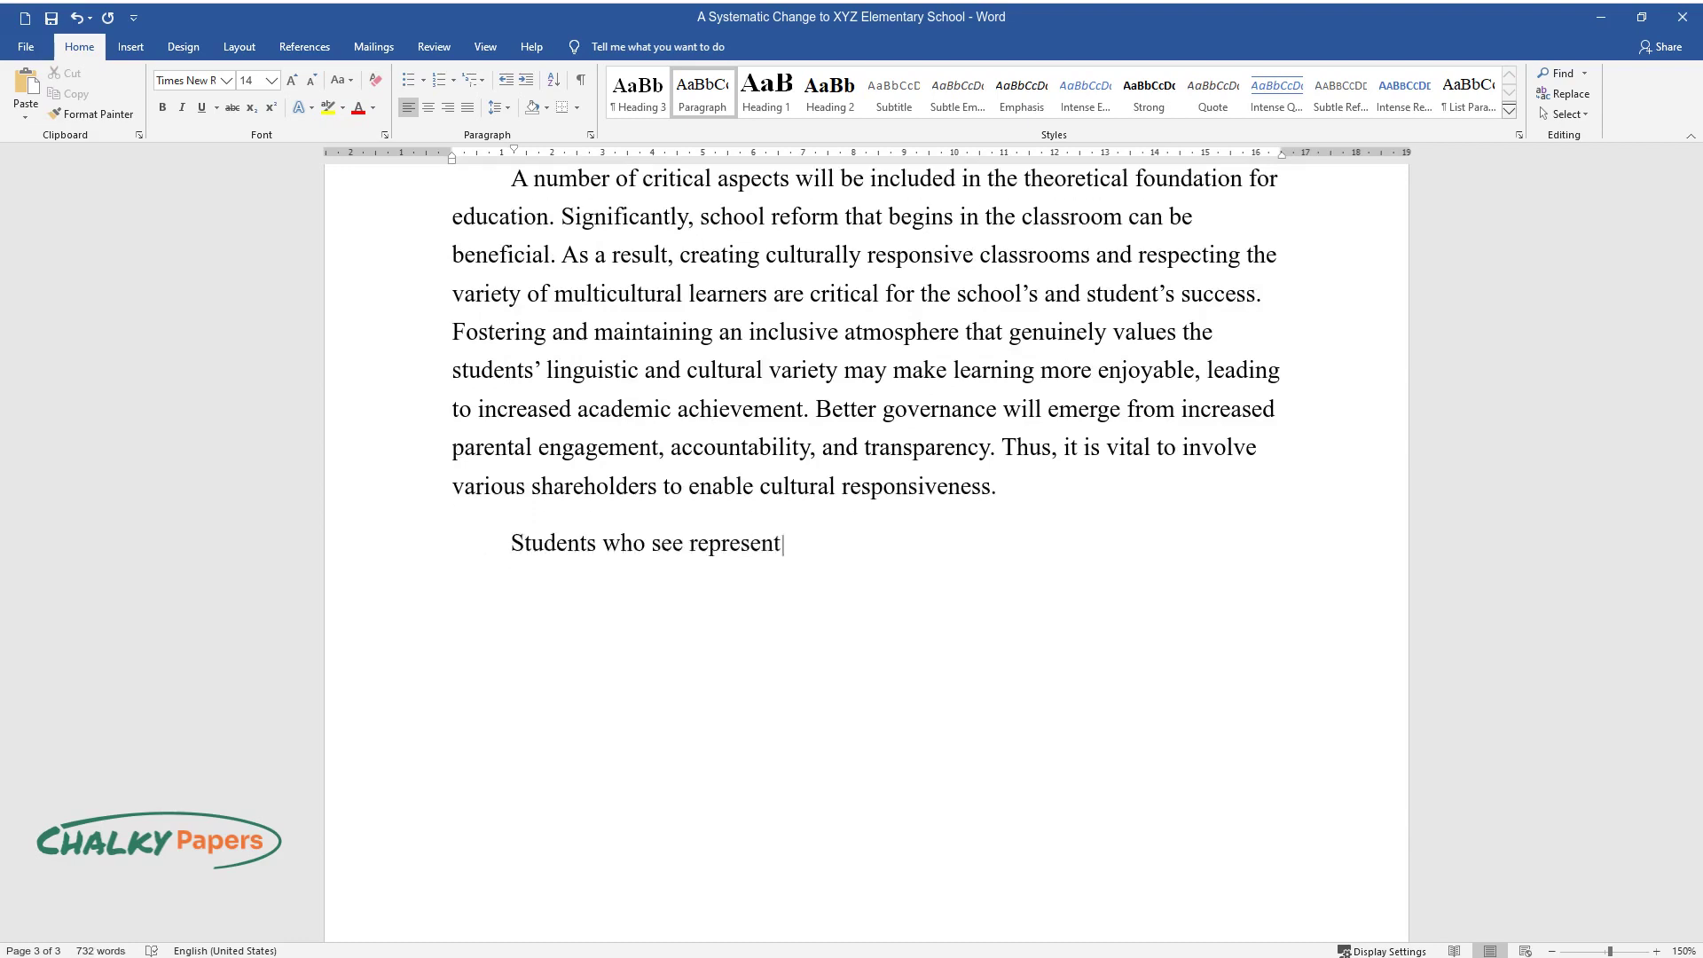
type("ations of their language and visua")
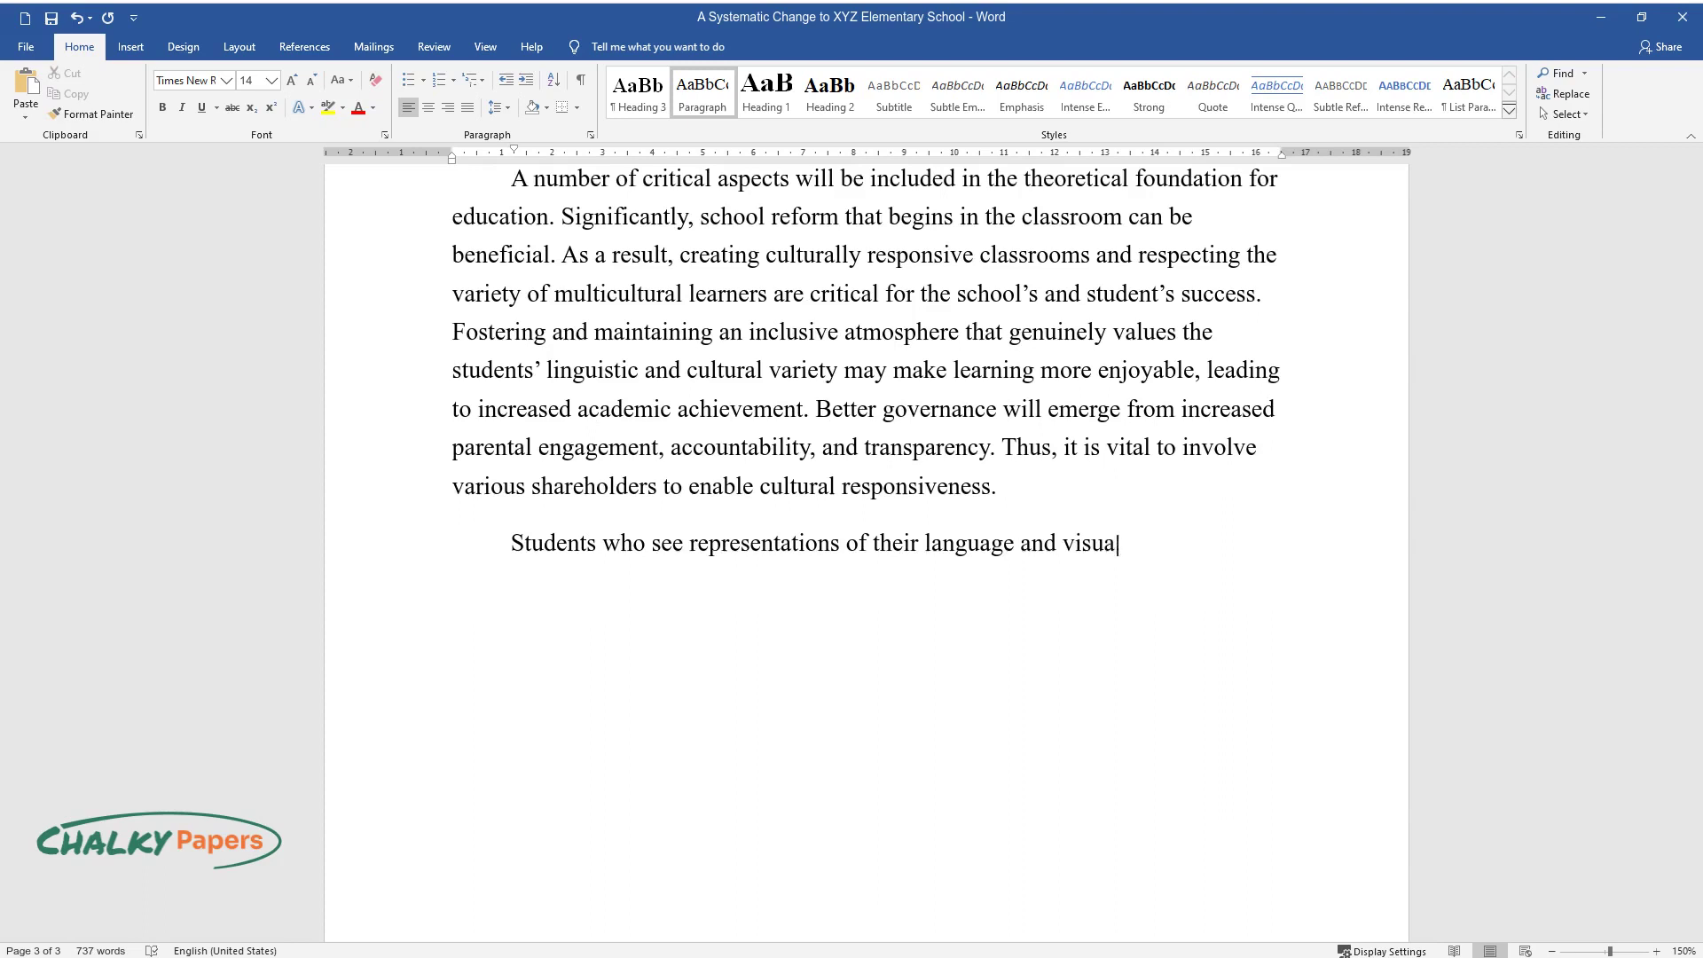
type("ls that they can relate to in their classro")
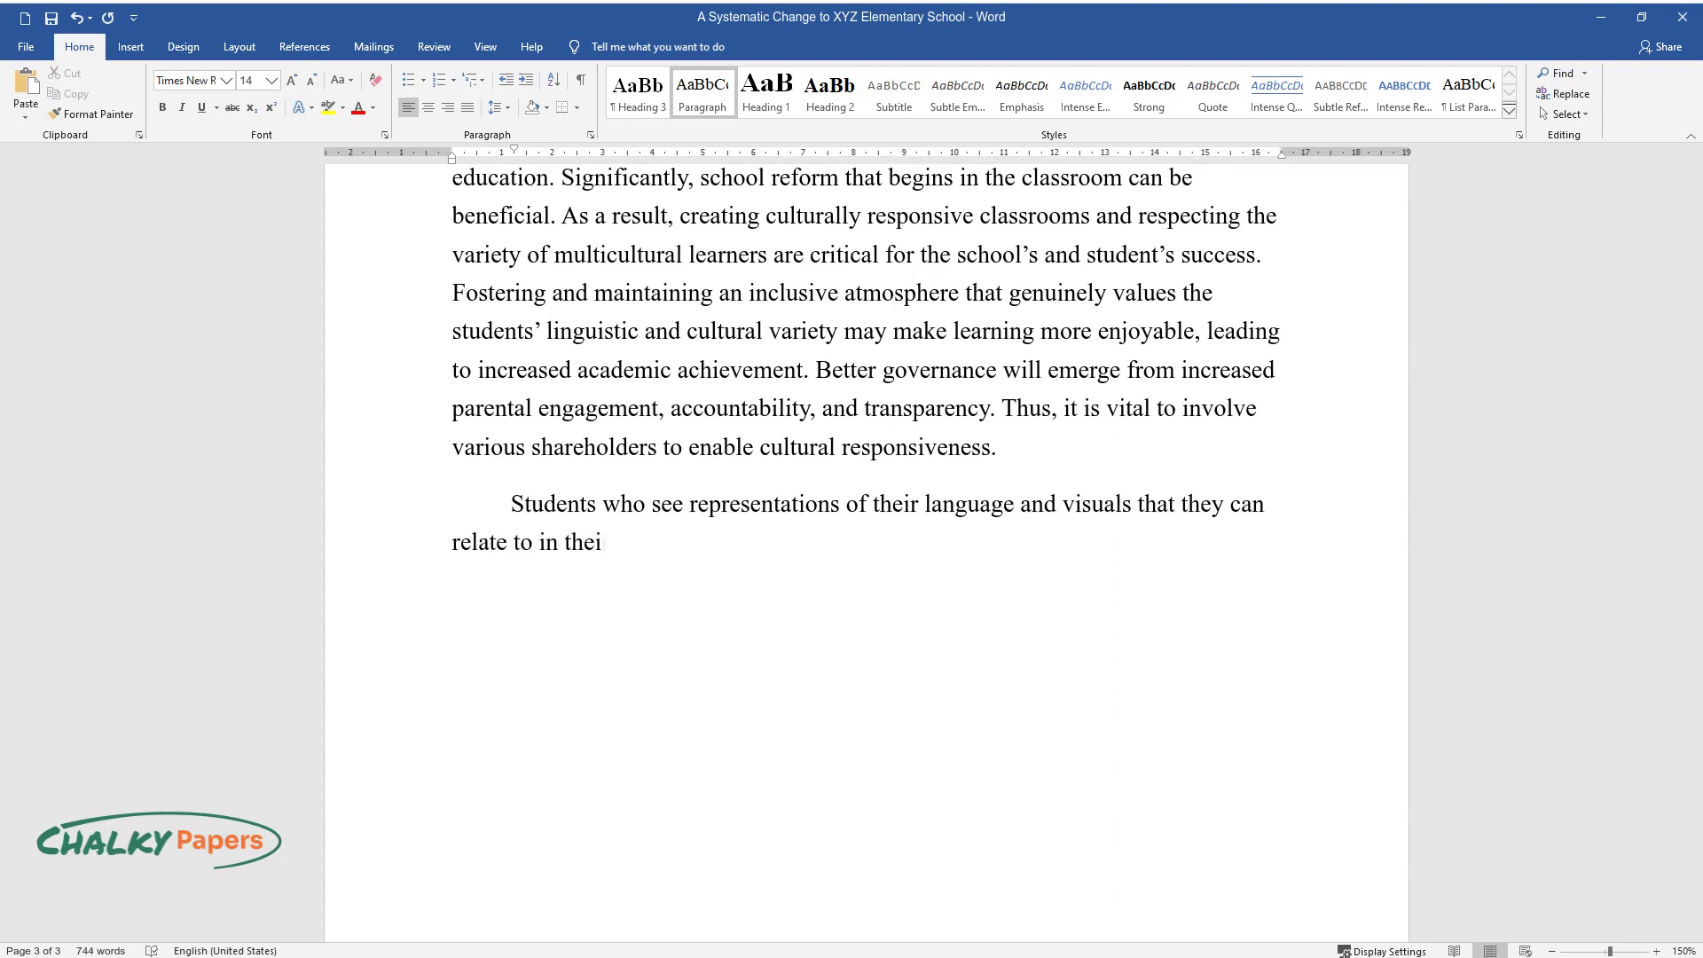
type("oms have a stronger conne")
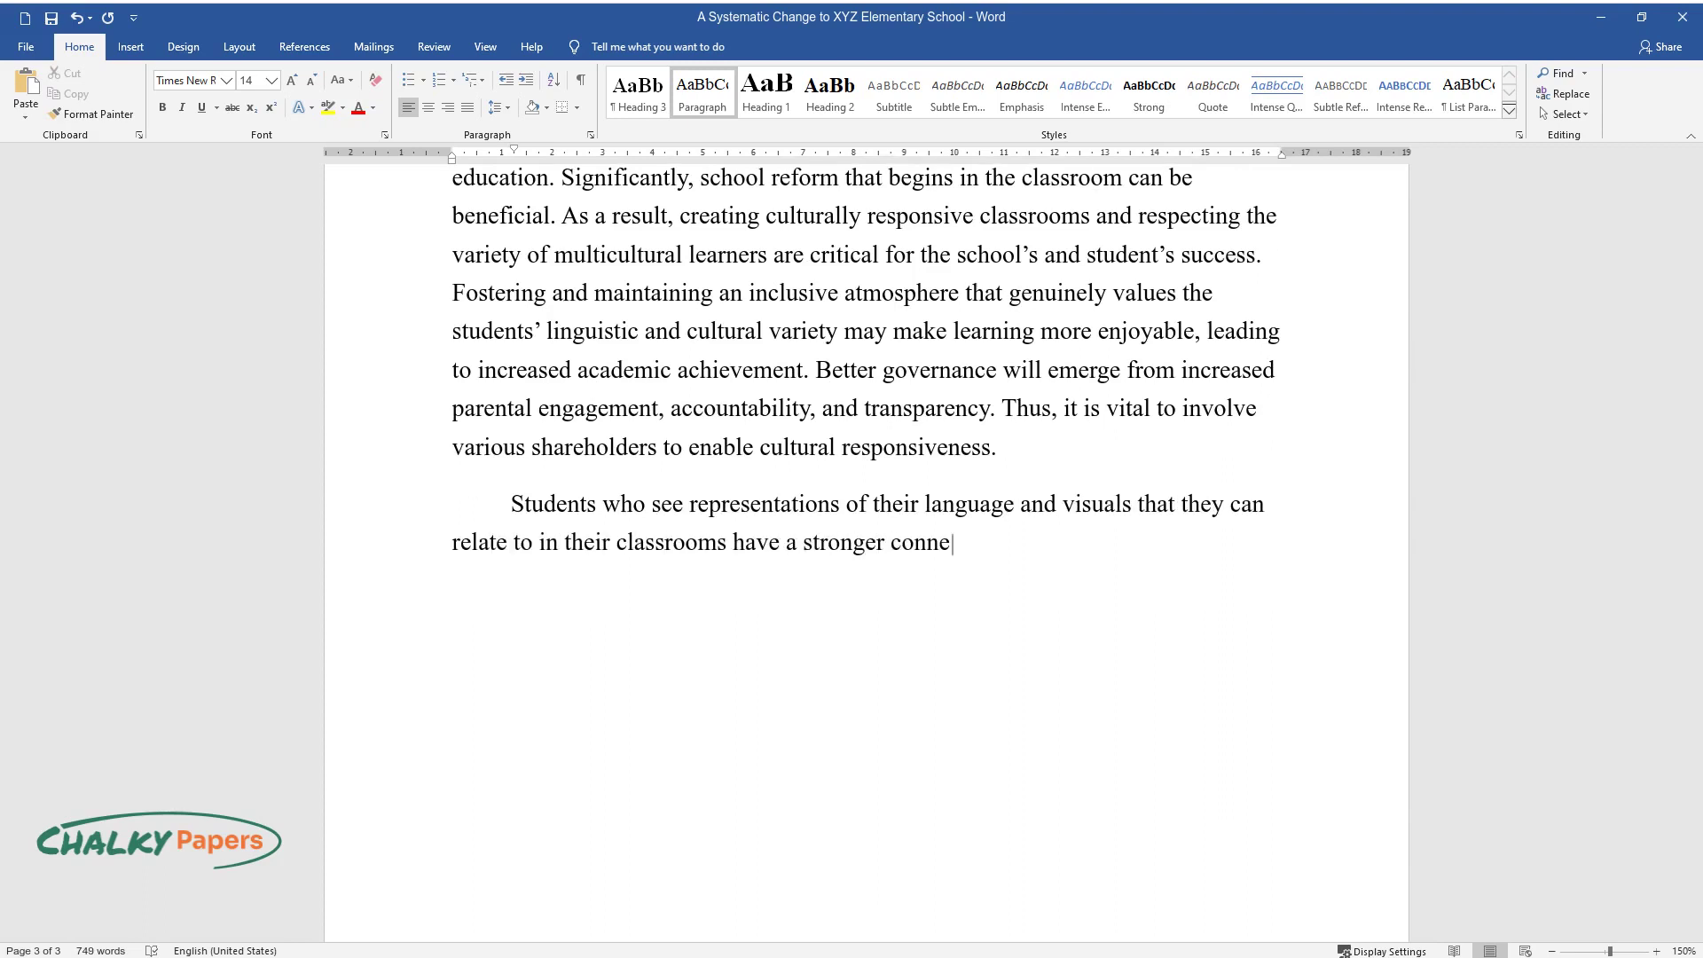
type("ction to their learning material. ")
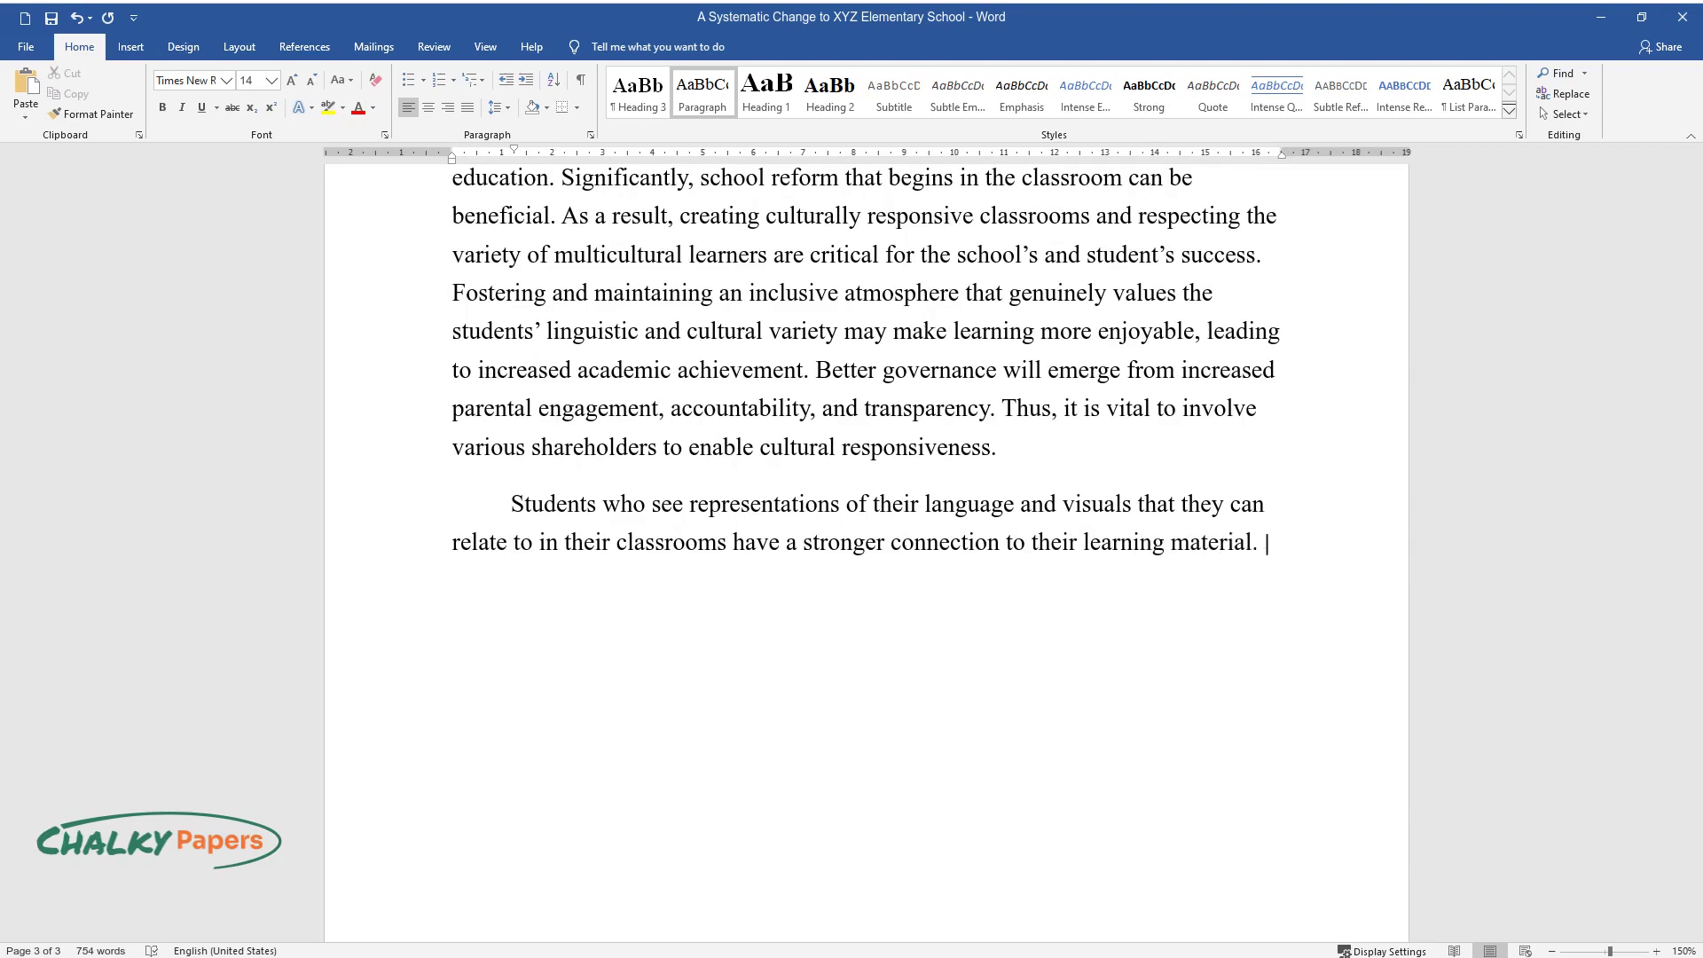
type("Supporting students' native langua")
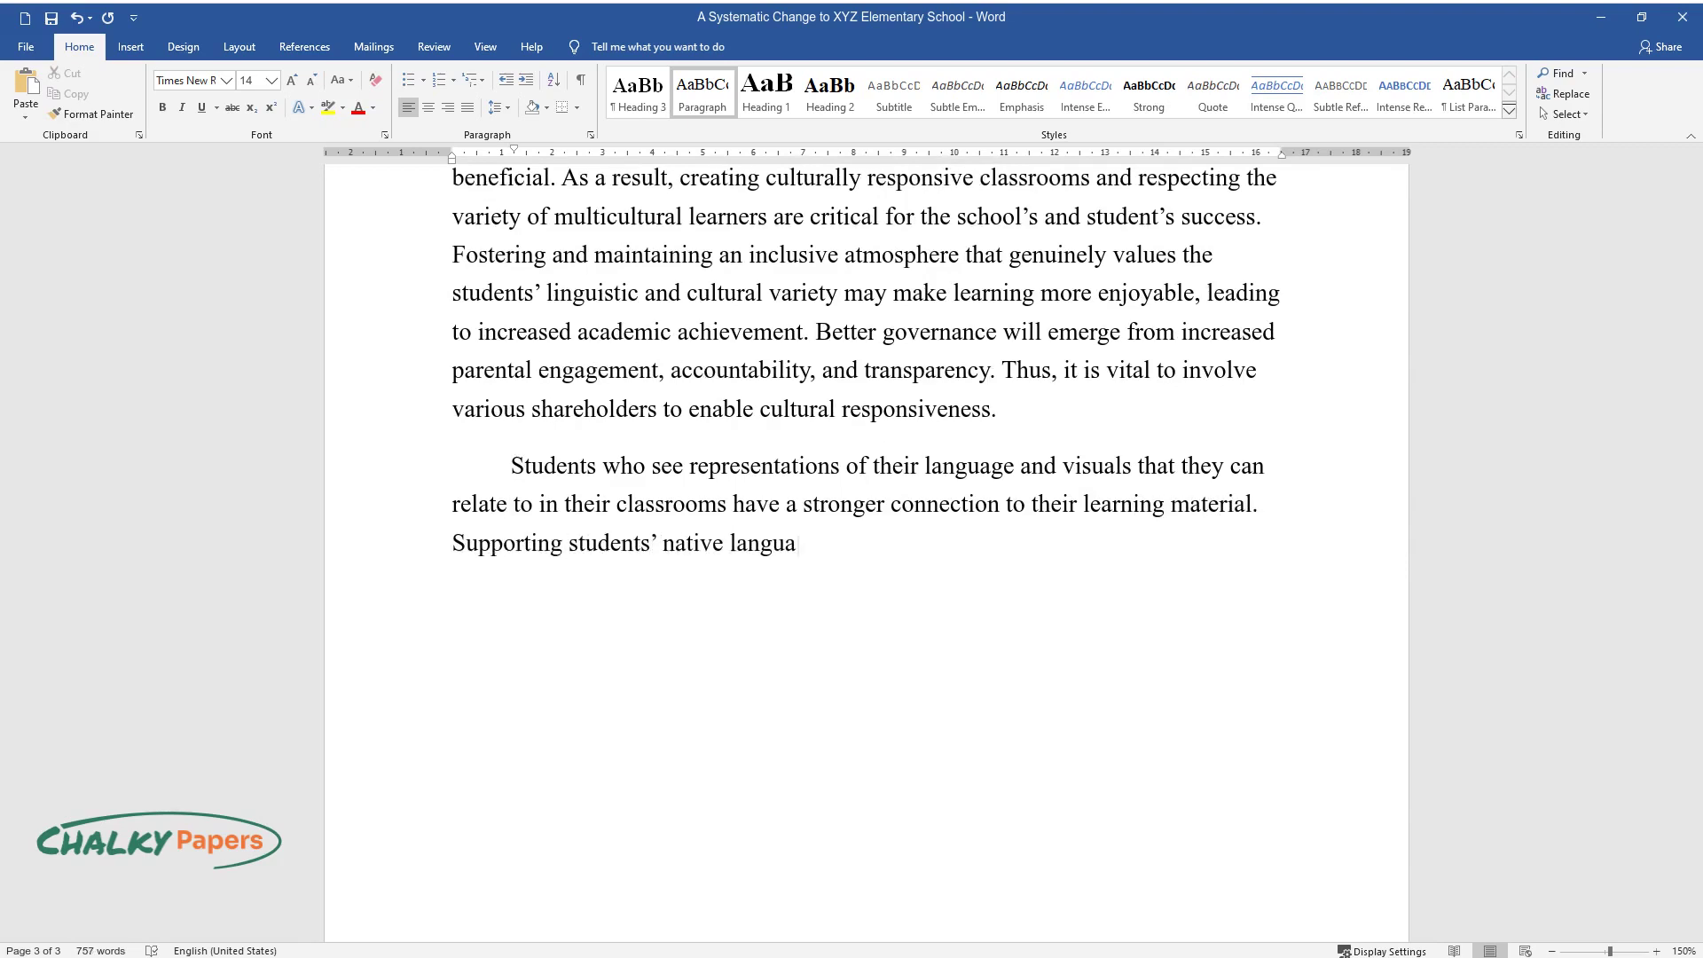
type("ges and implementing a culturally inclusive curriculum is equally c")
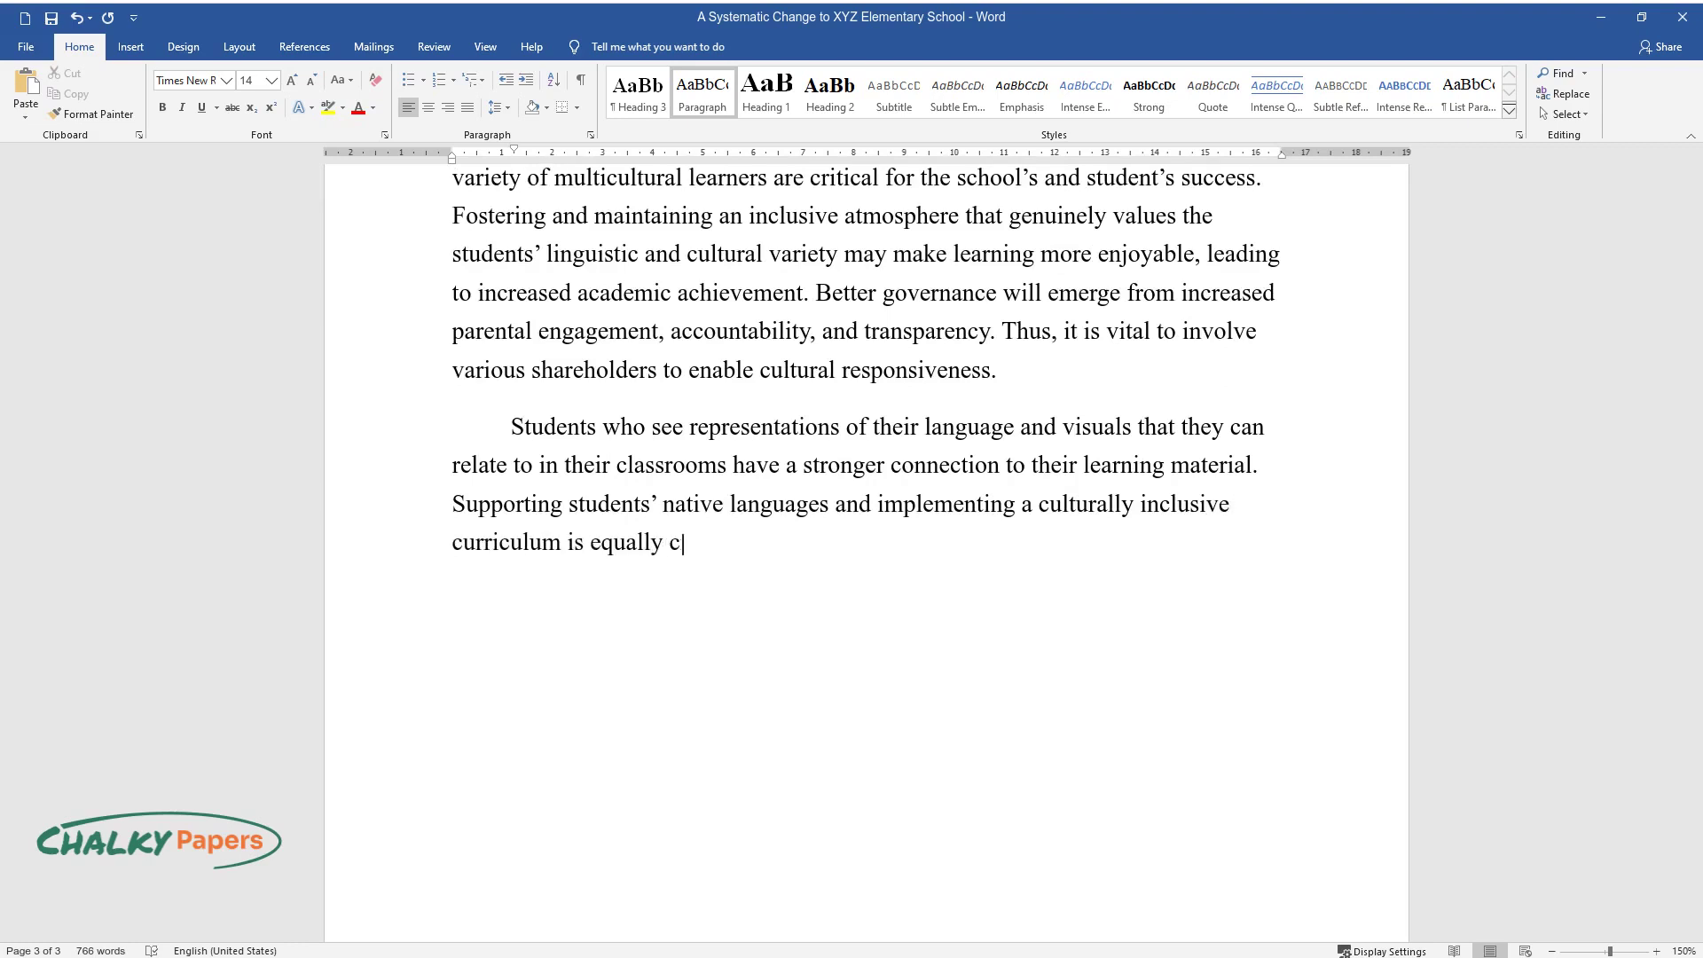
type("ritical. White and Levin accept tha")
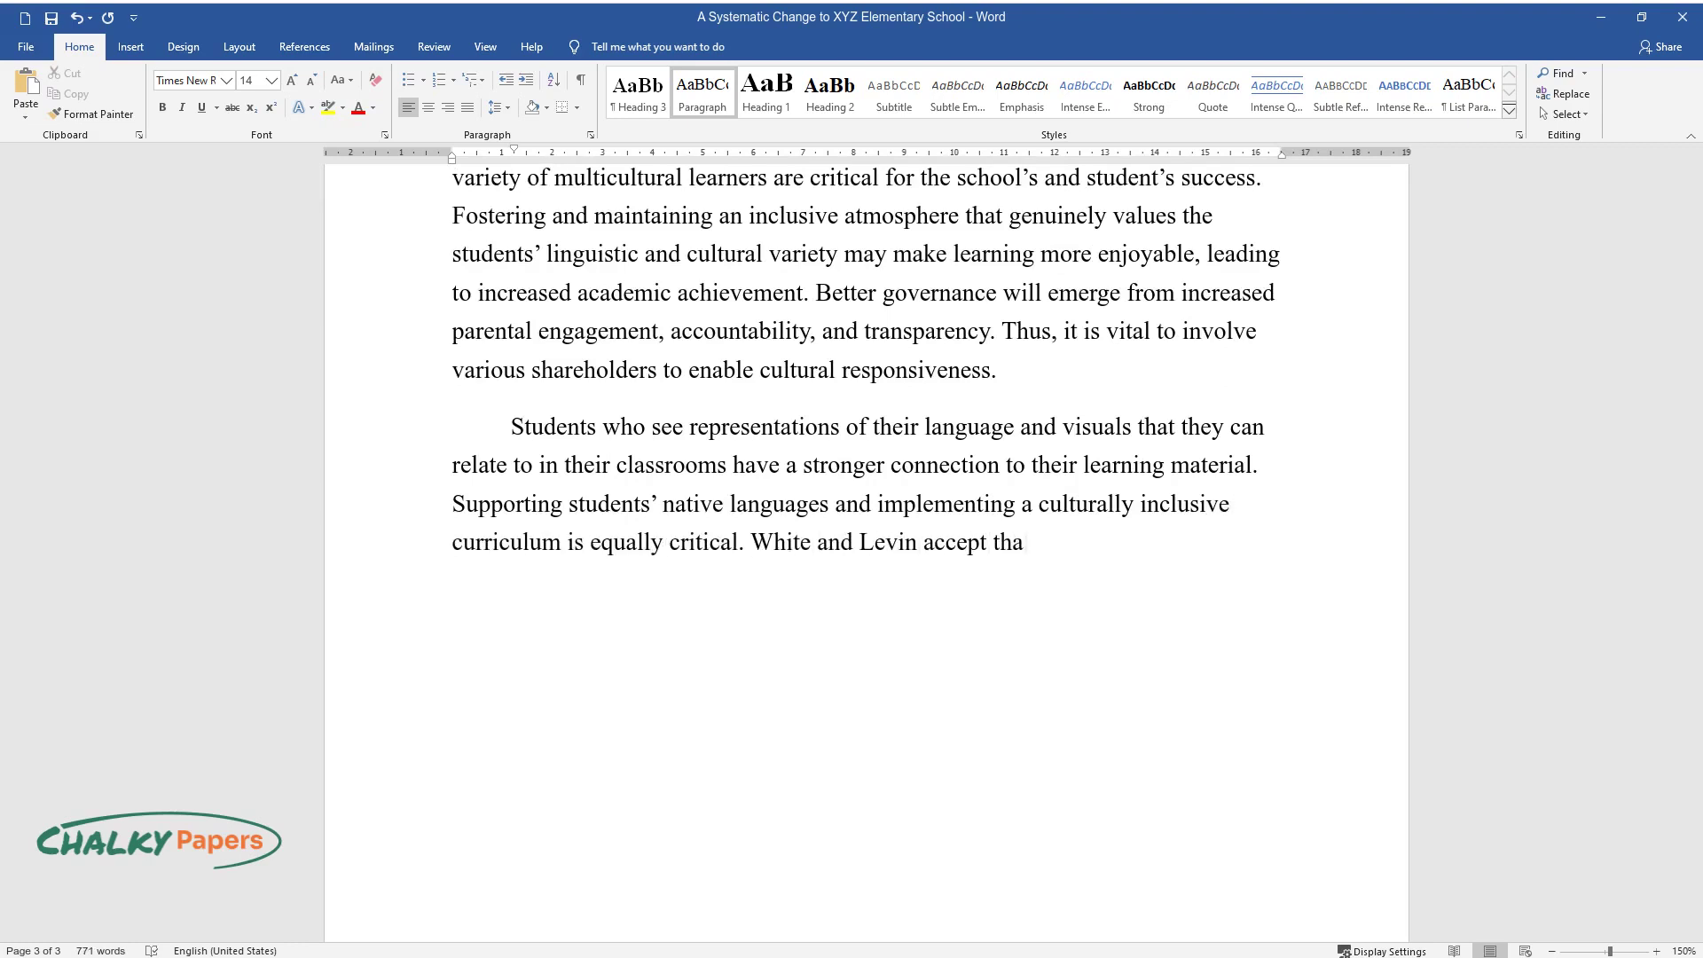
type("t there is a reciprocal causal li")
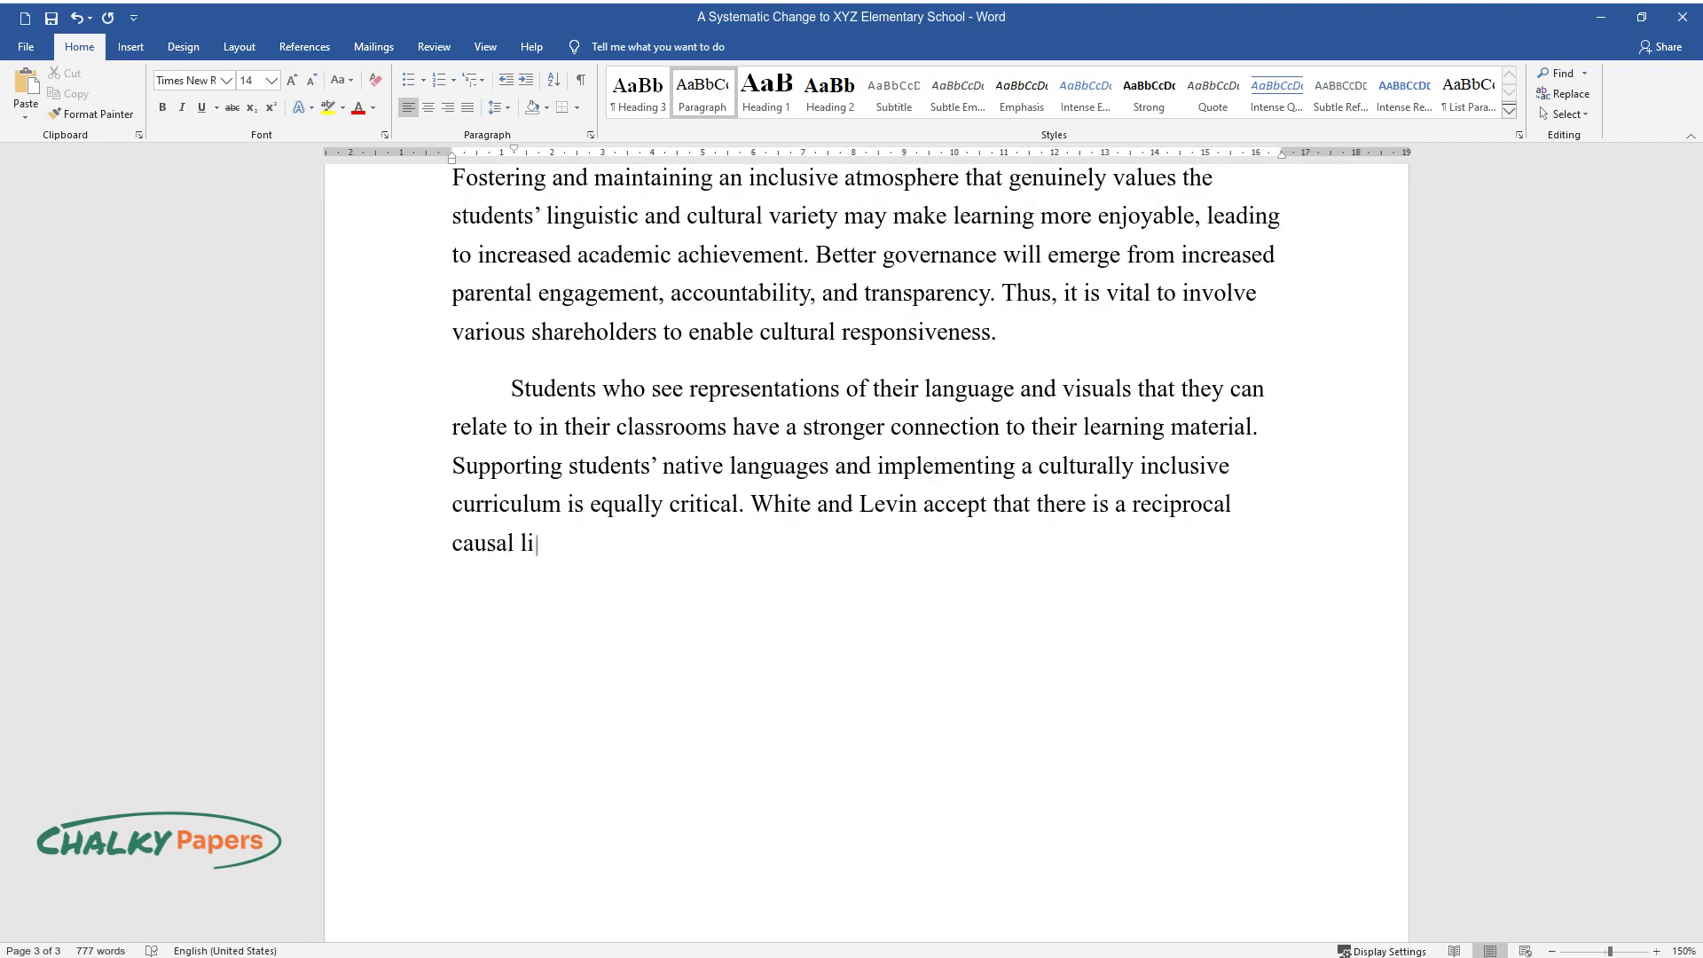
type("nk between academic expectations a")
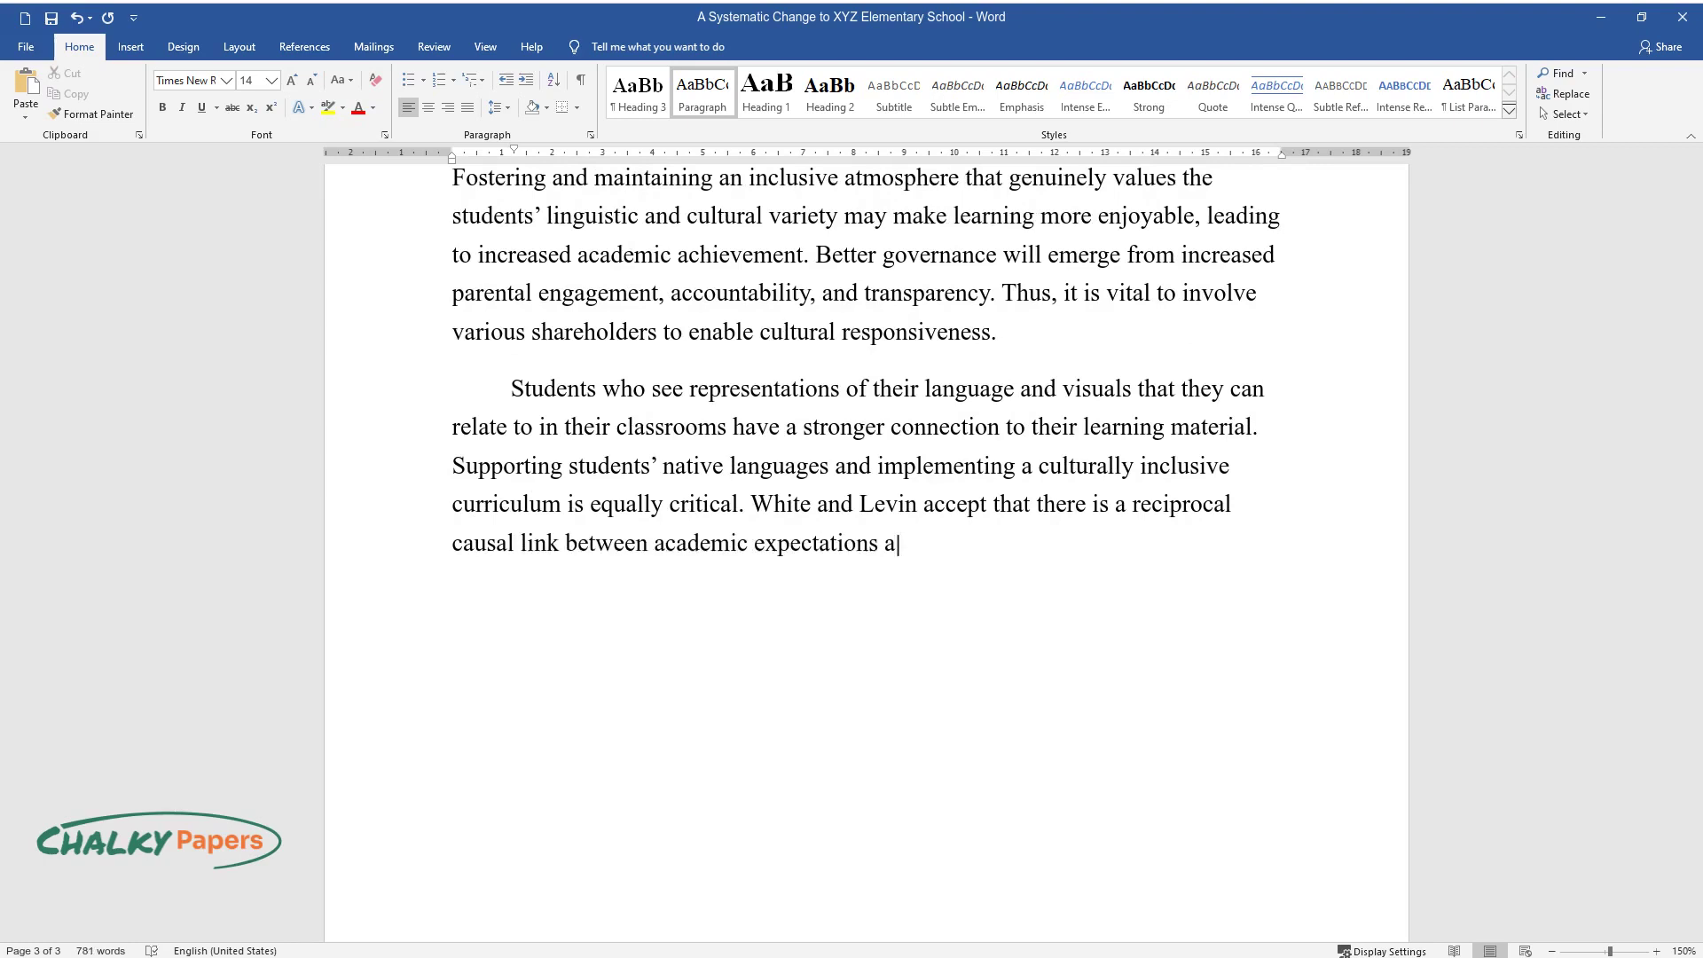
type("nd student academic achievement. E")
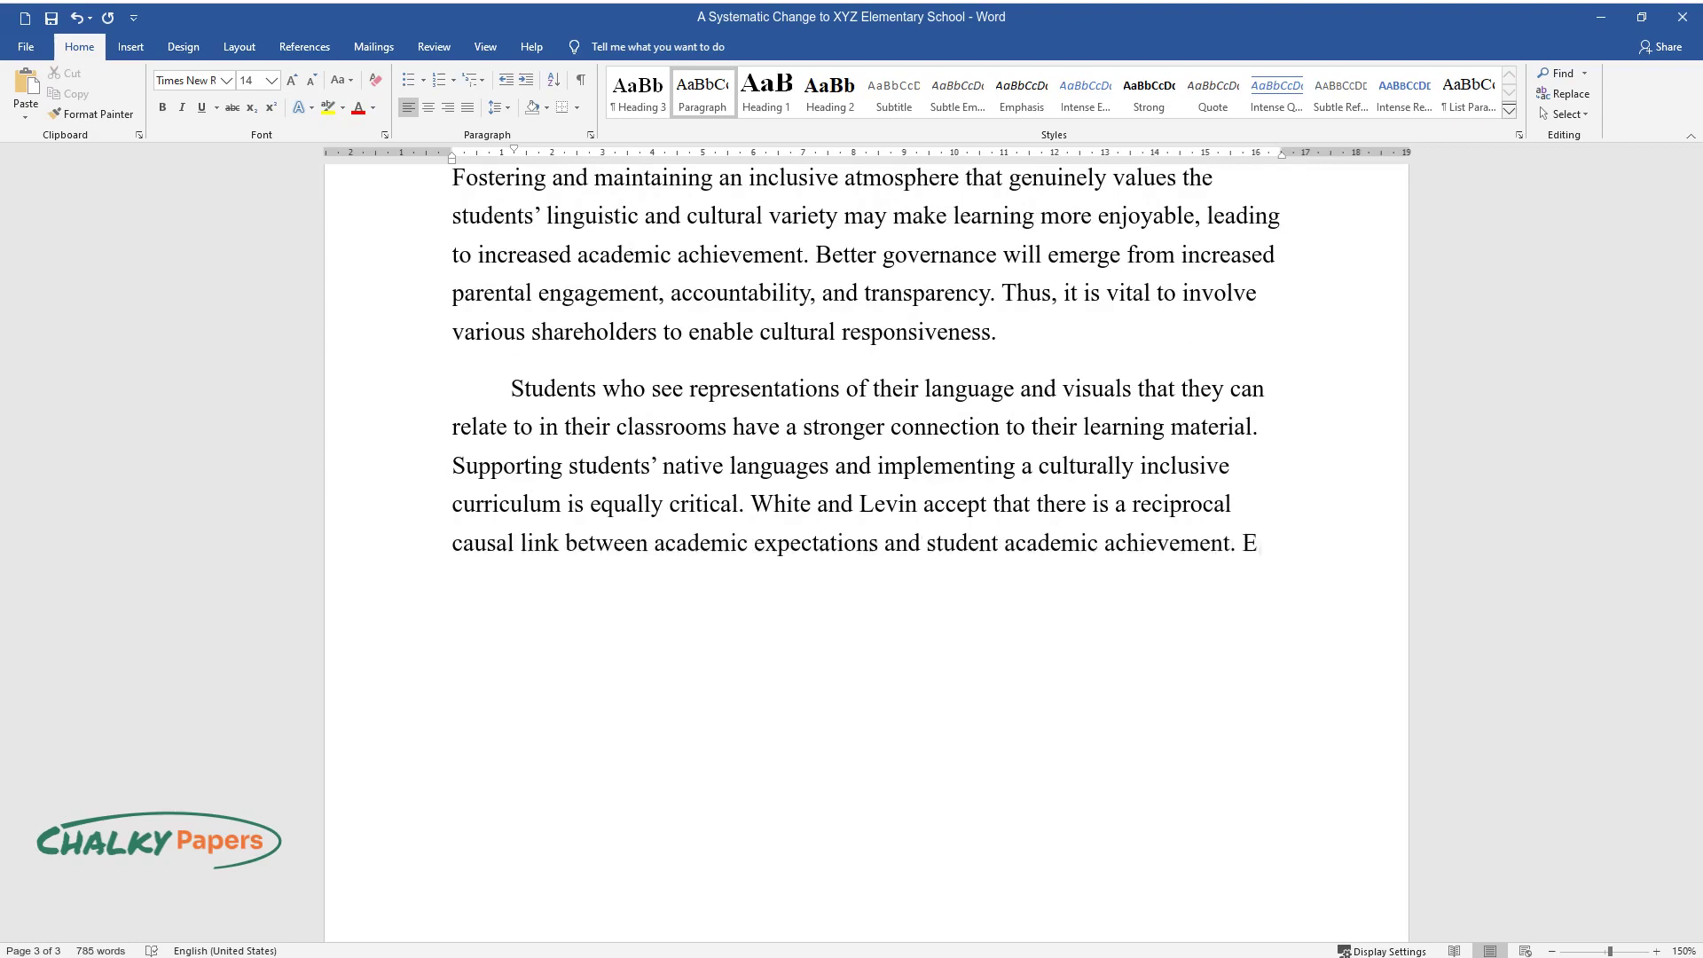
type("ducational expectations of teacher")
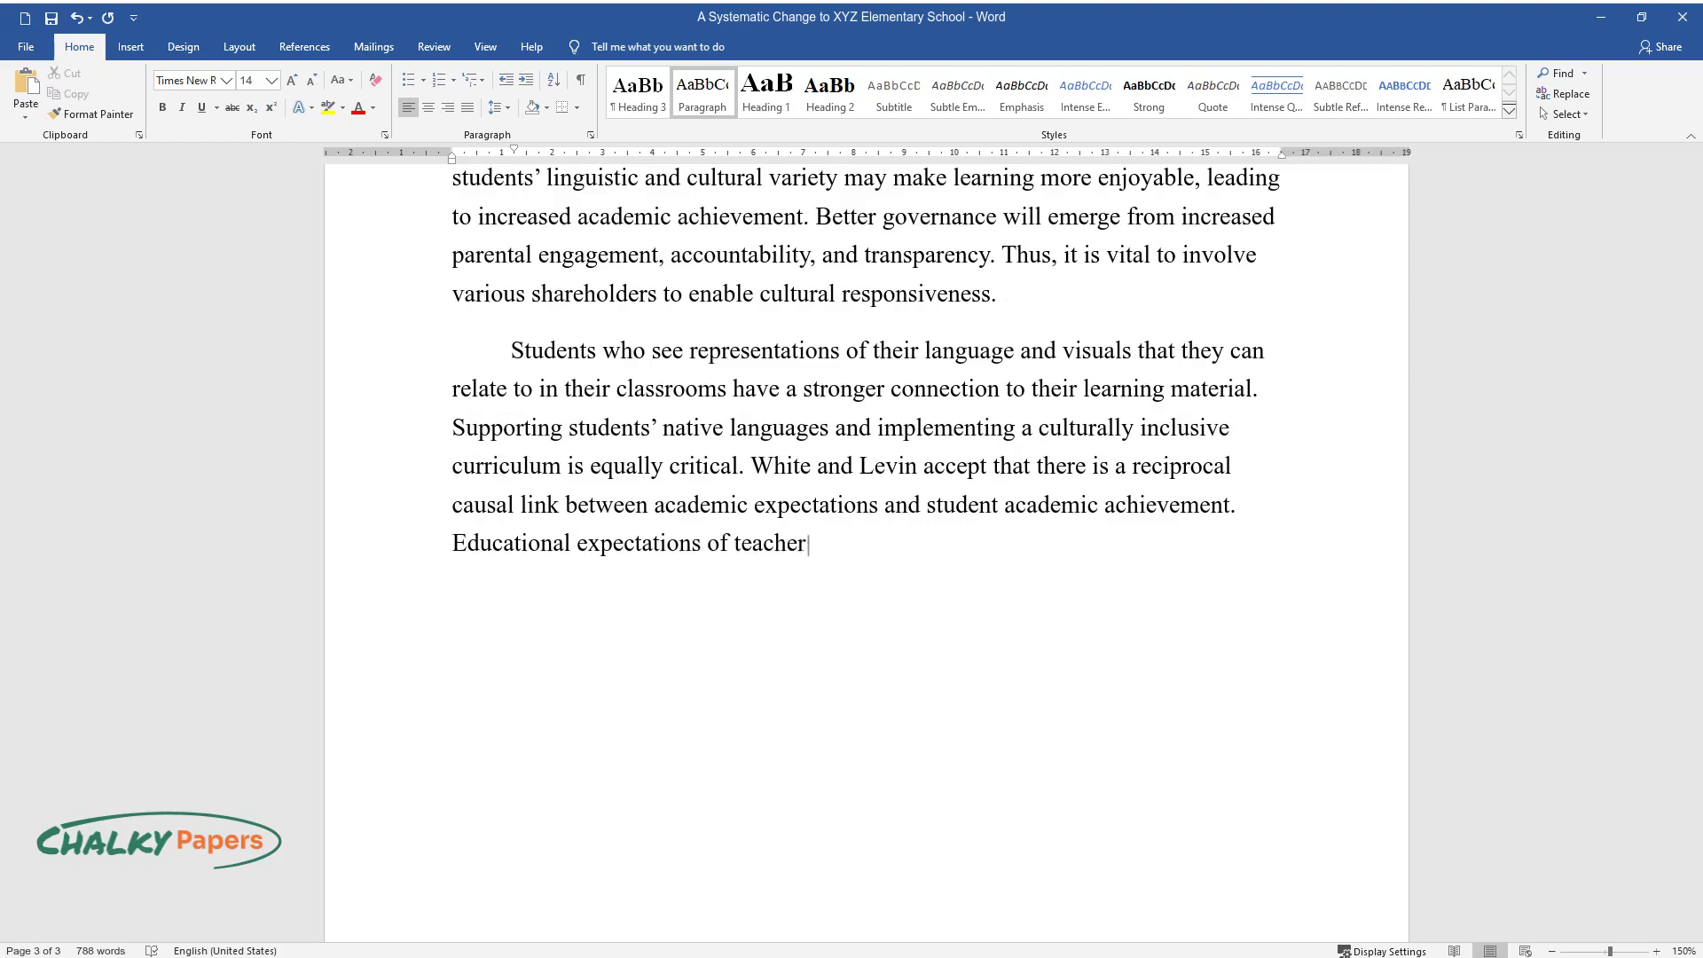
type("s have an impact on student academ")
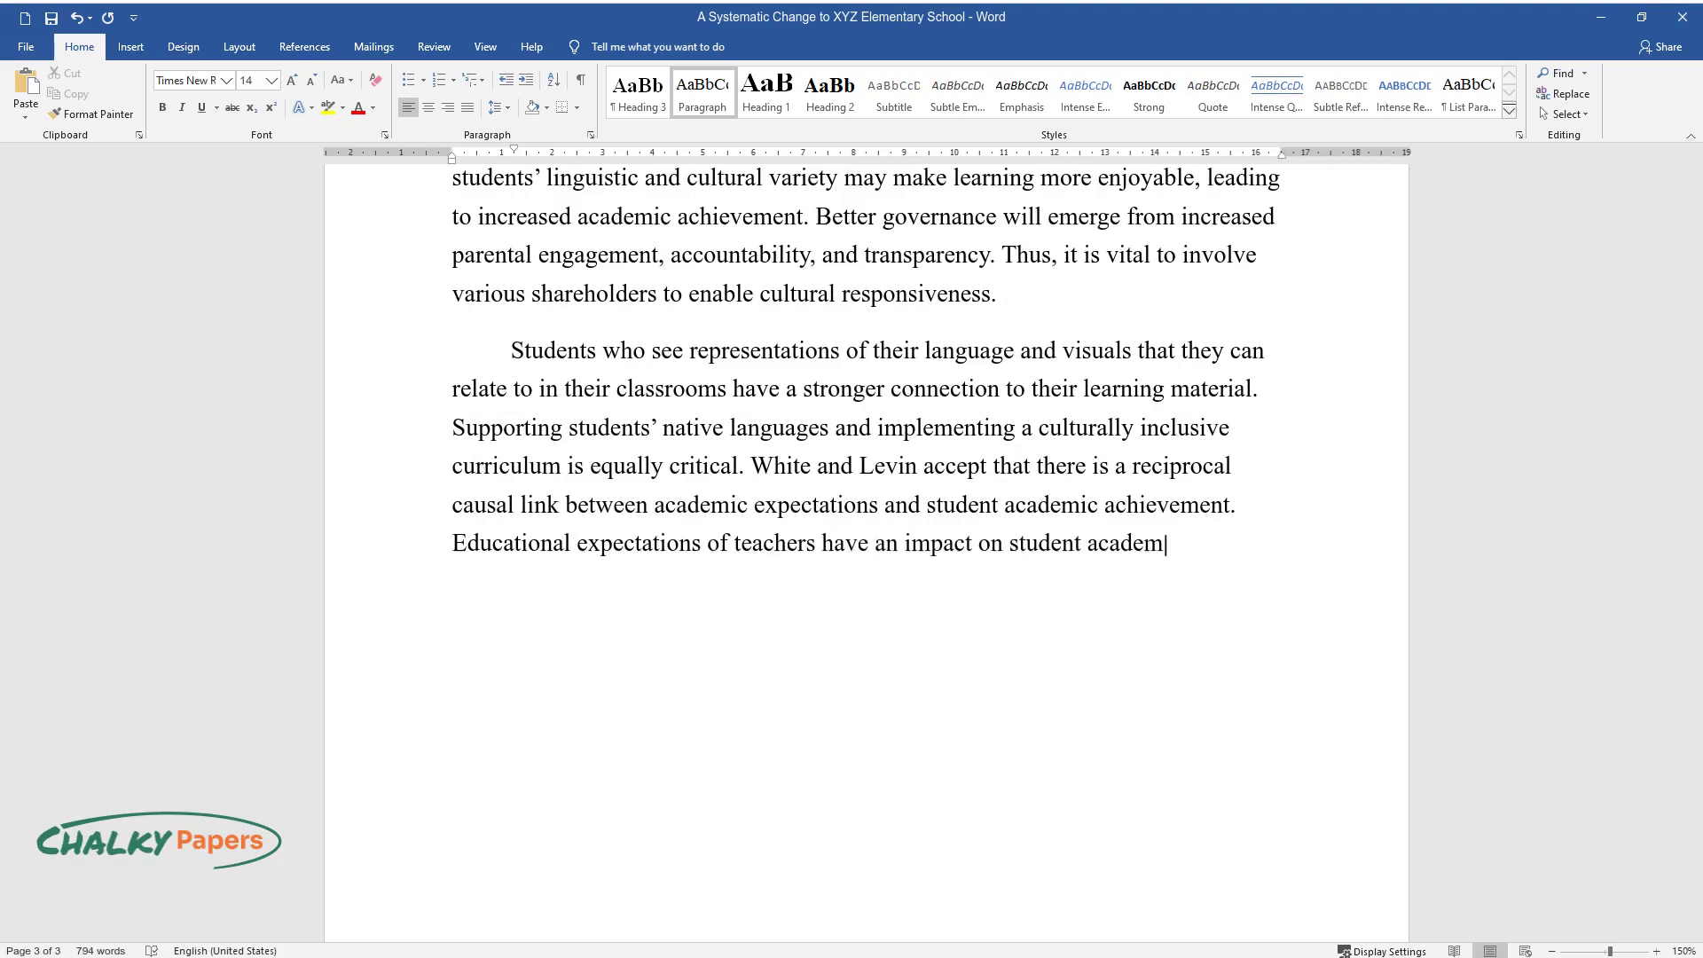
type("ic success. Teachers' academic expectation")
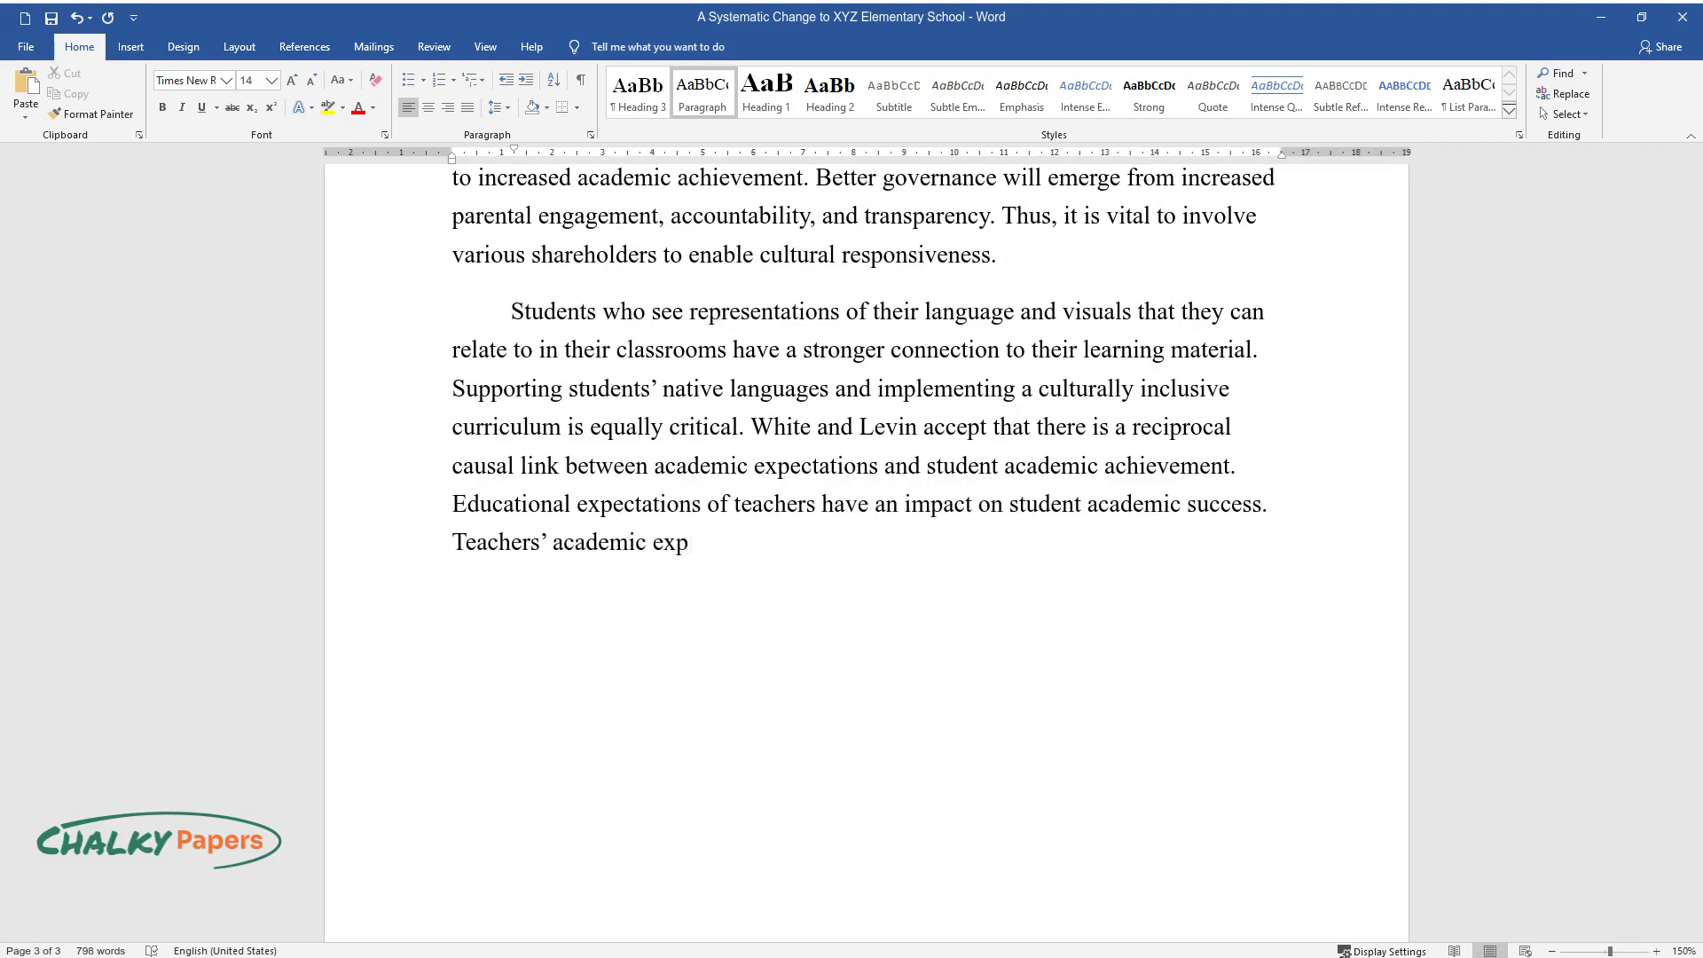
type("s are influenced by studen")
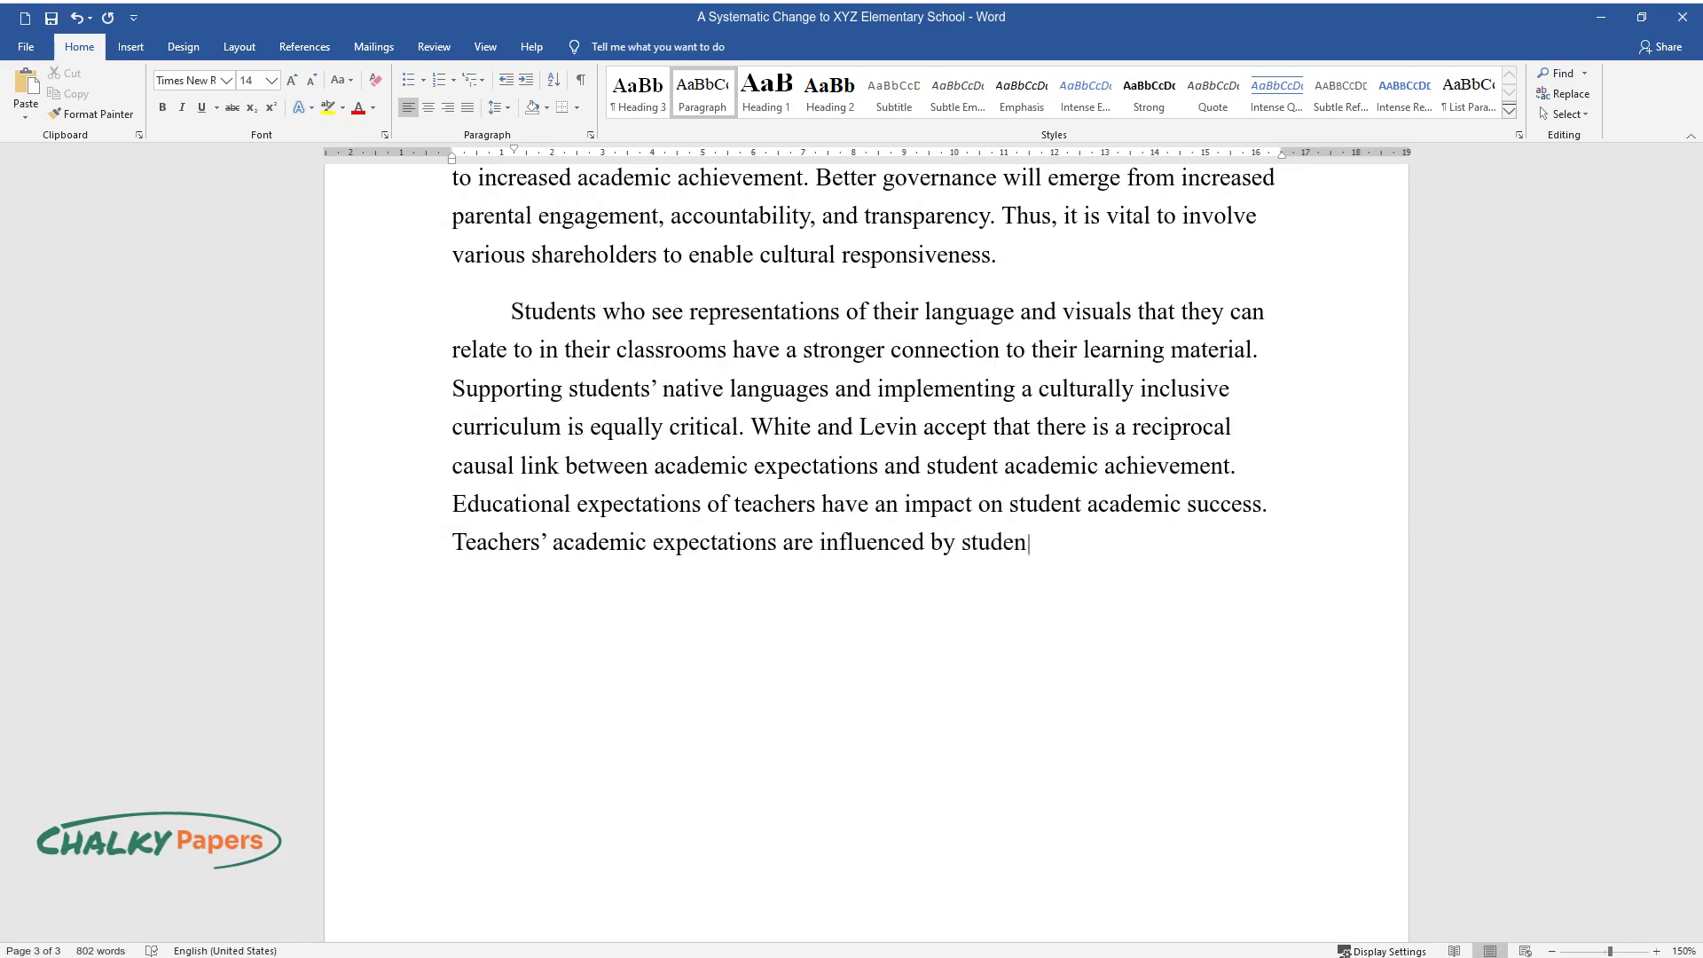
type("t academic achievement. Academic p")
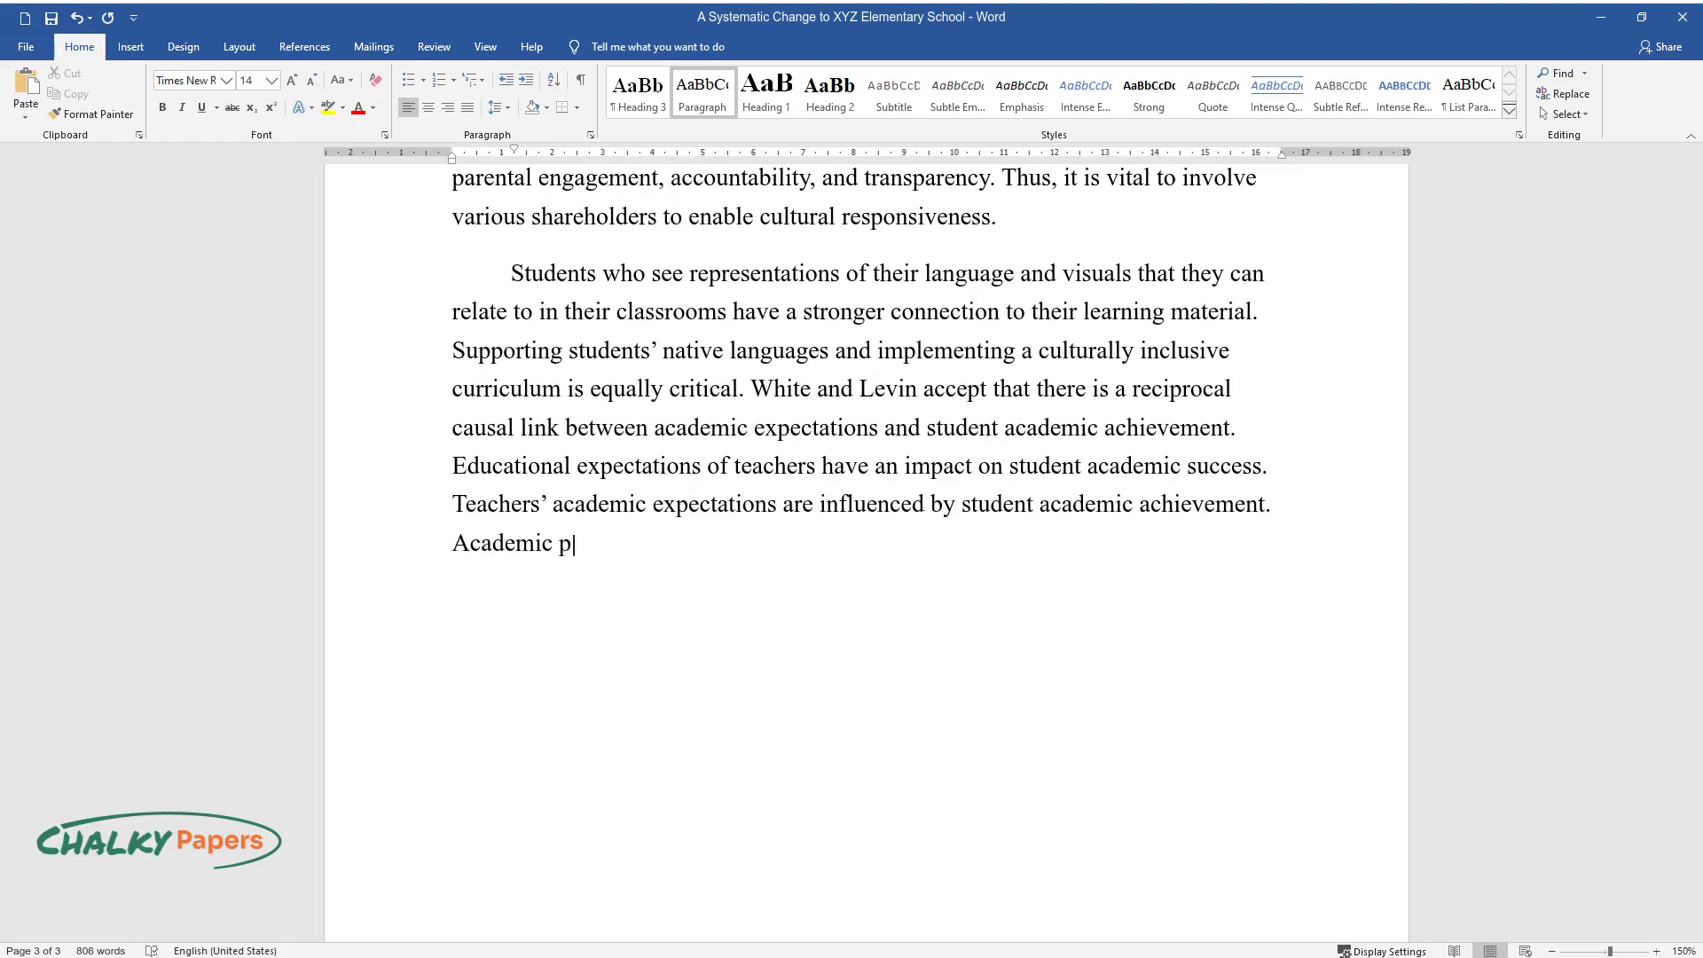
type("erformance will improve when the b")
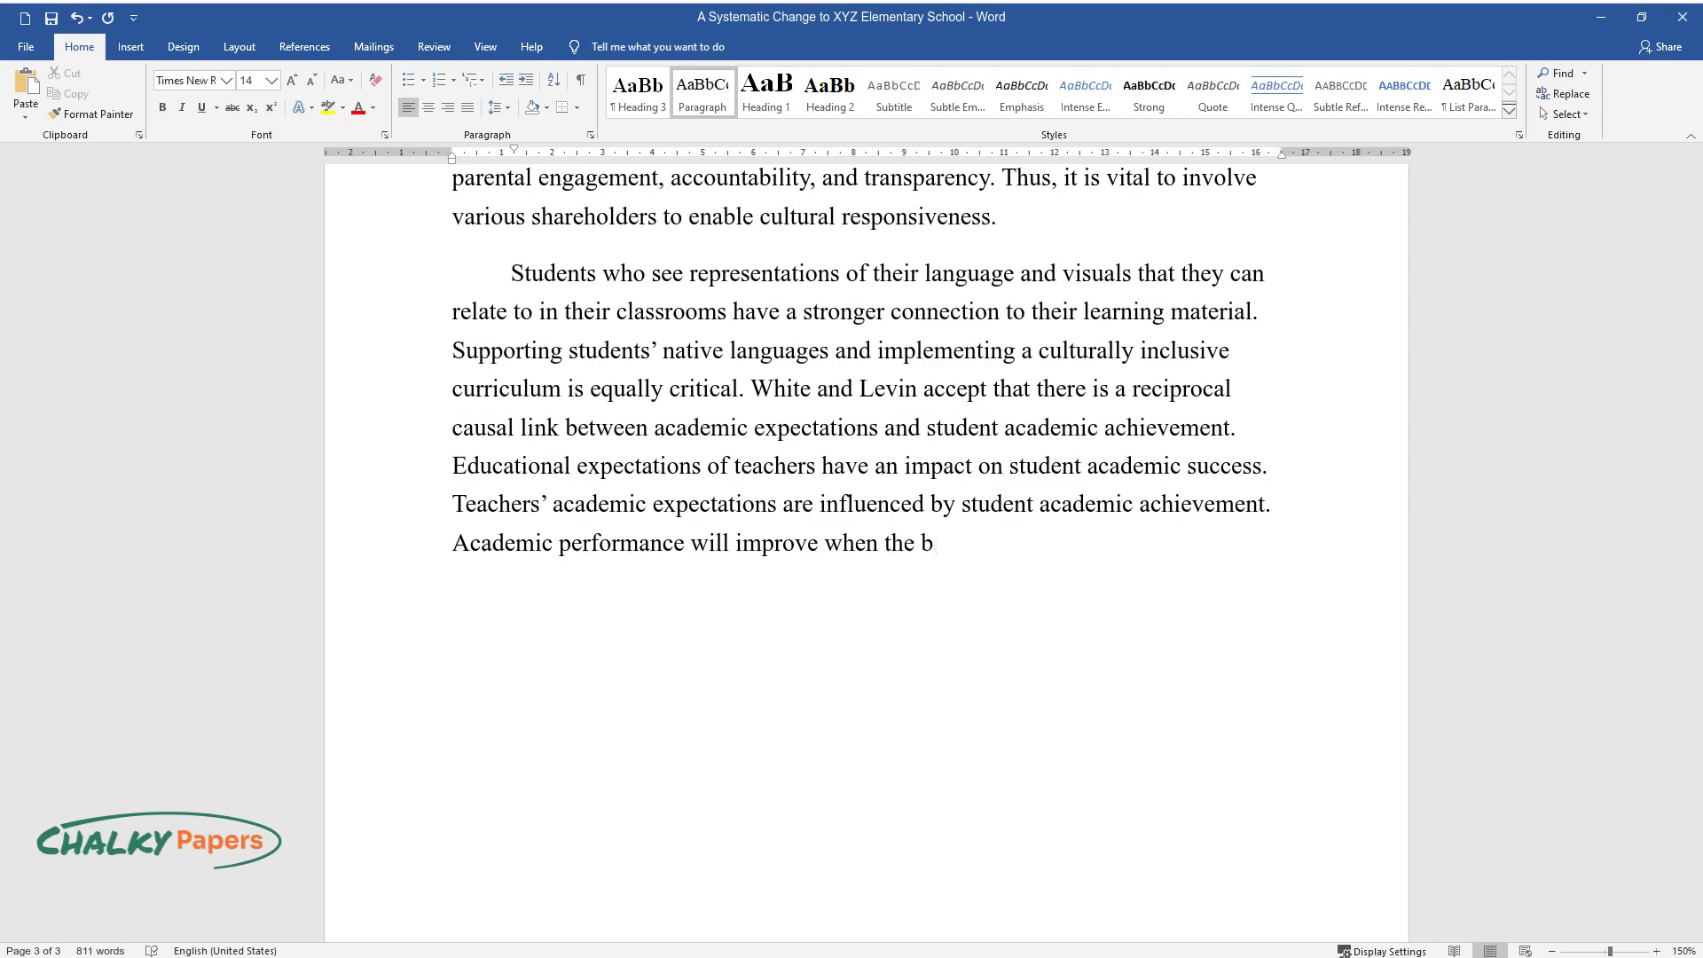
type("ar for academic standards is raised.")
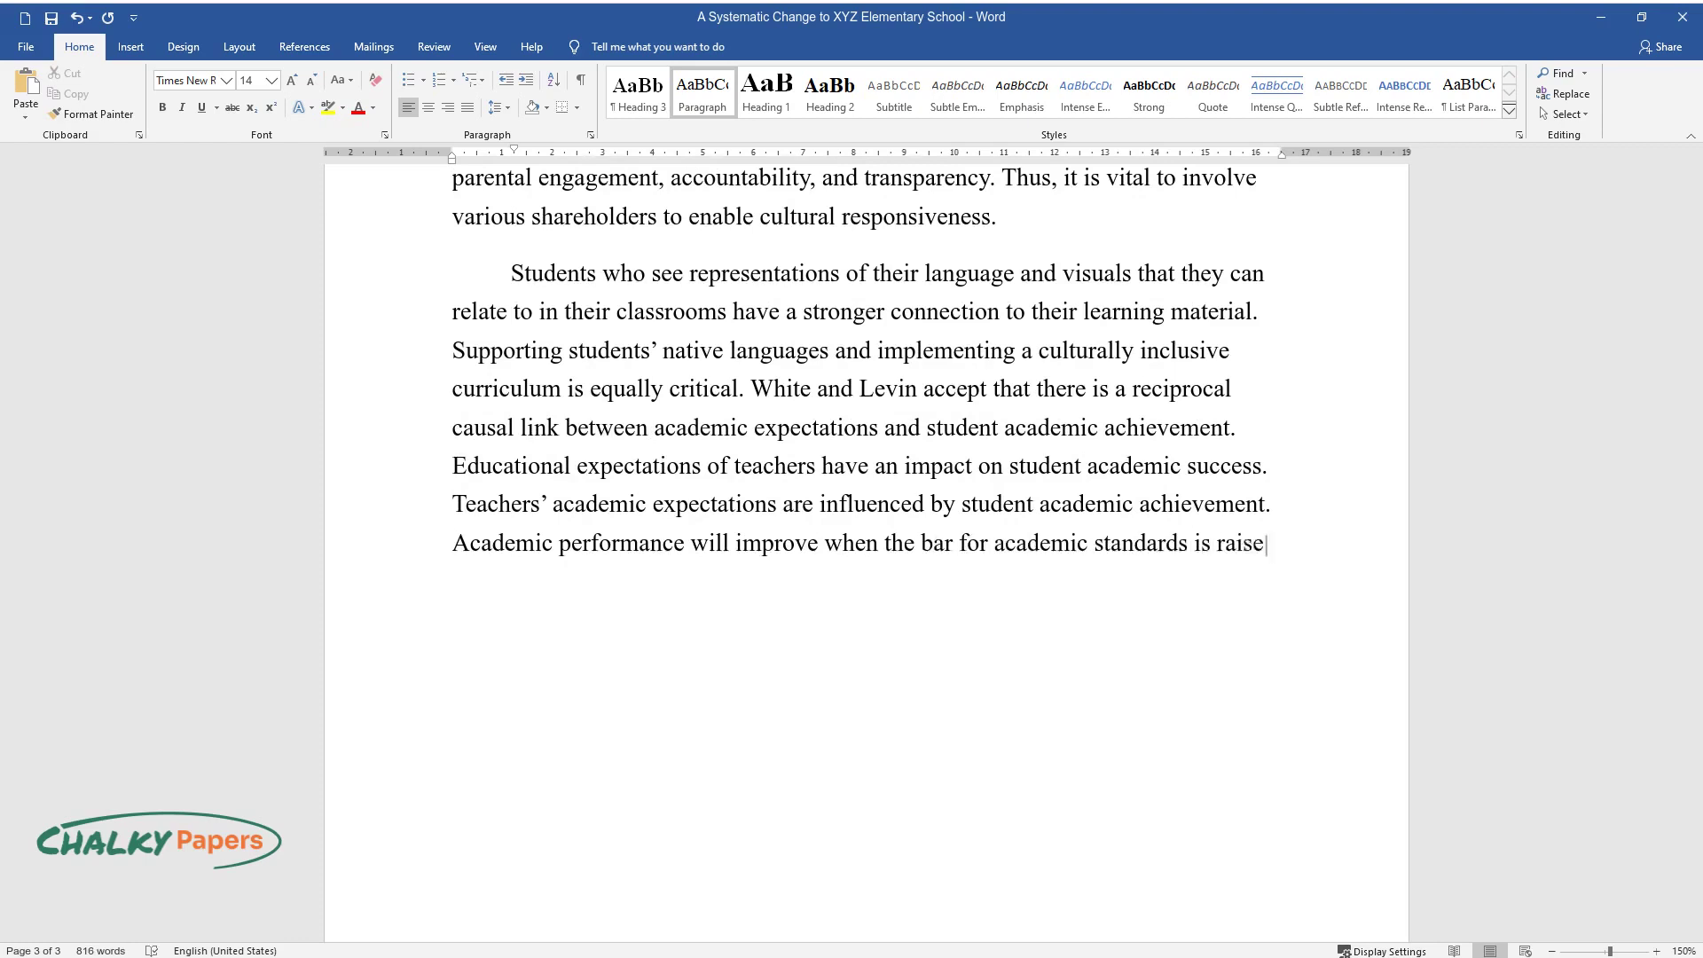
Step: Add the heading 'The curriculum and instruction problem of practice' with a body line below it
key("Return")
type("The curricul")
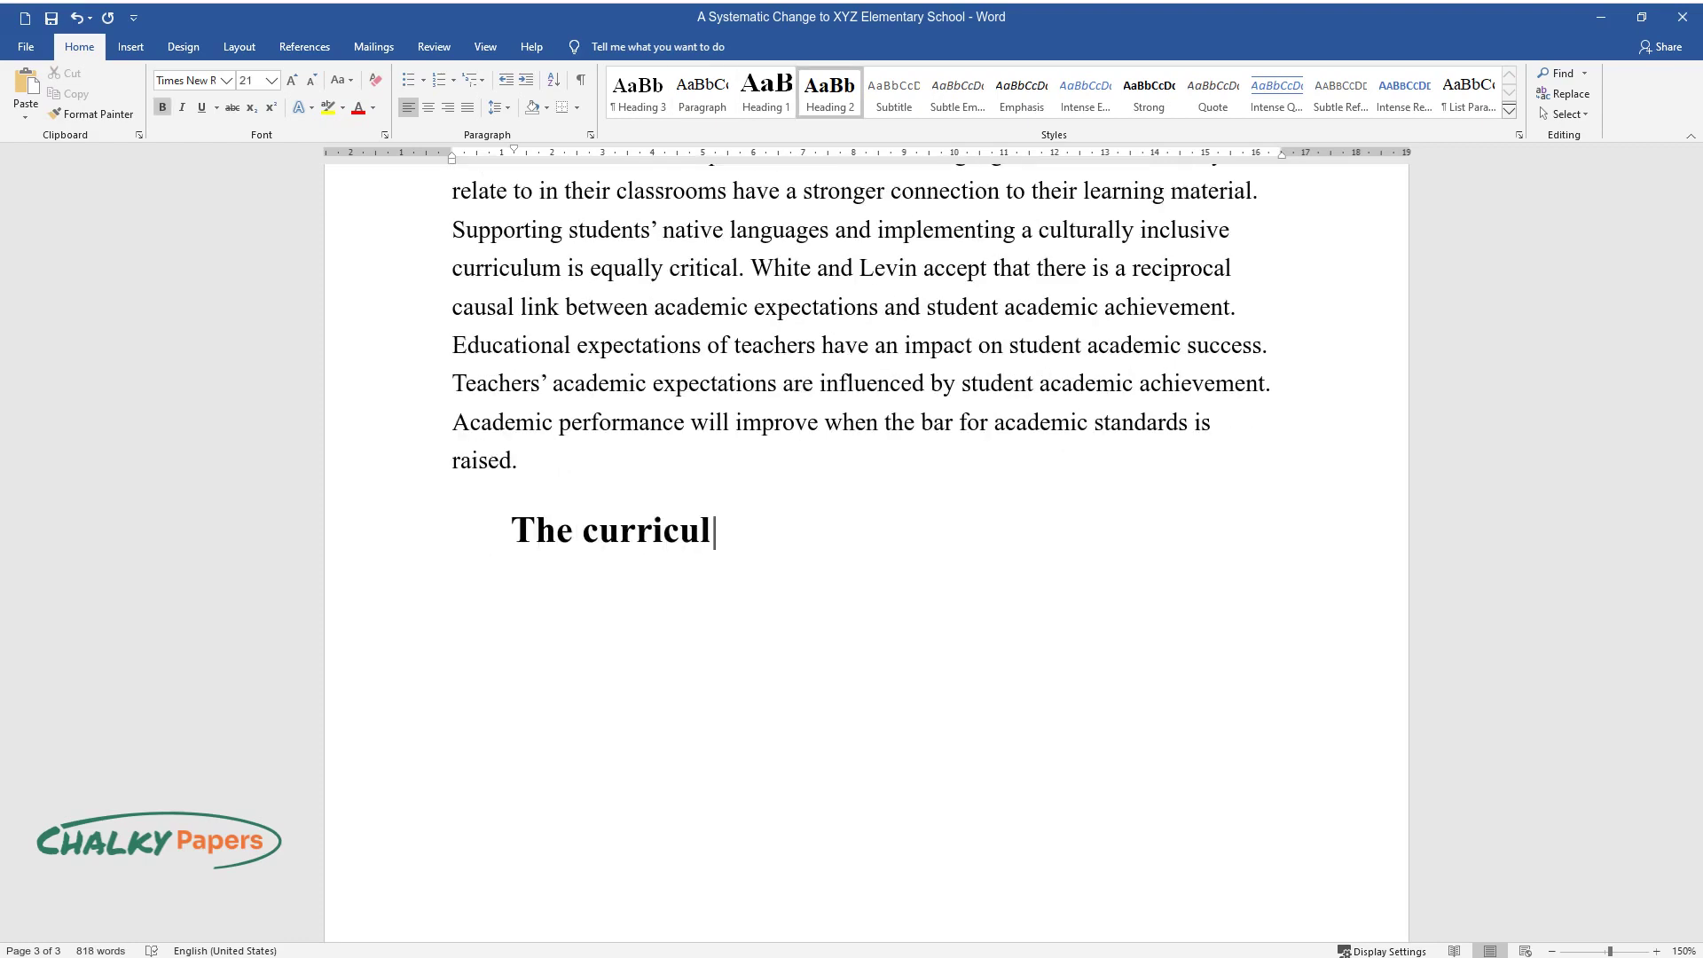
type("um and instruction problem of practice")
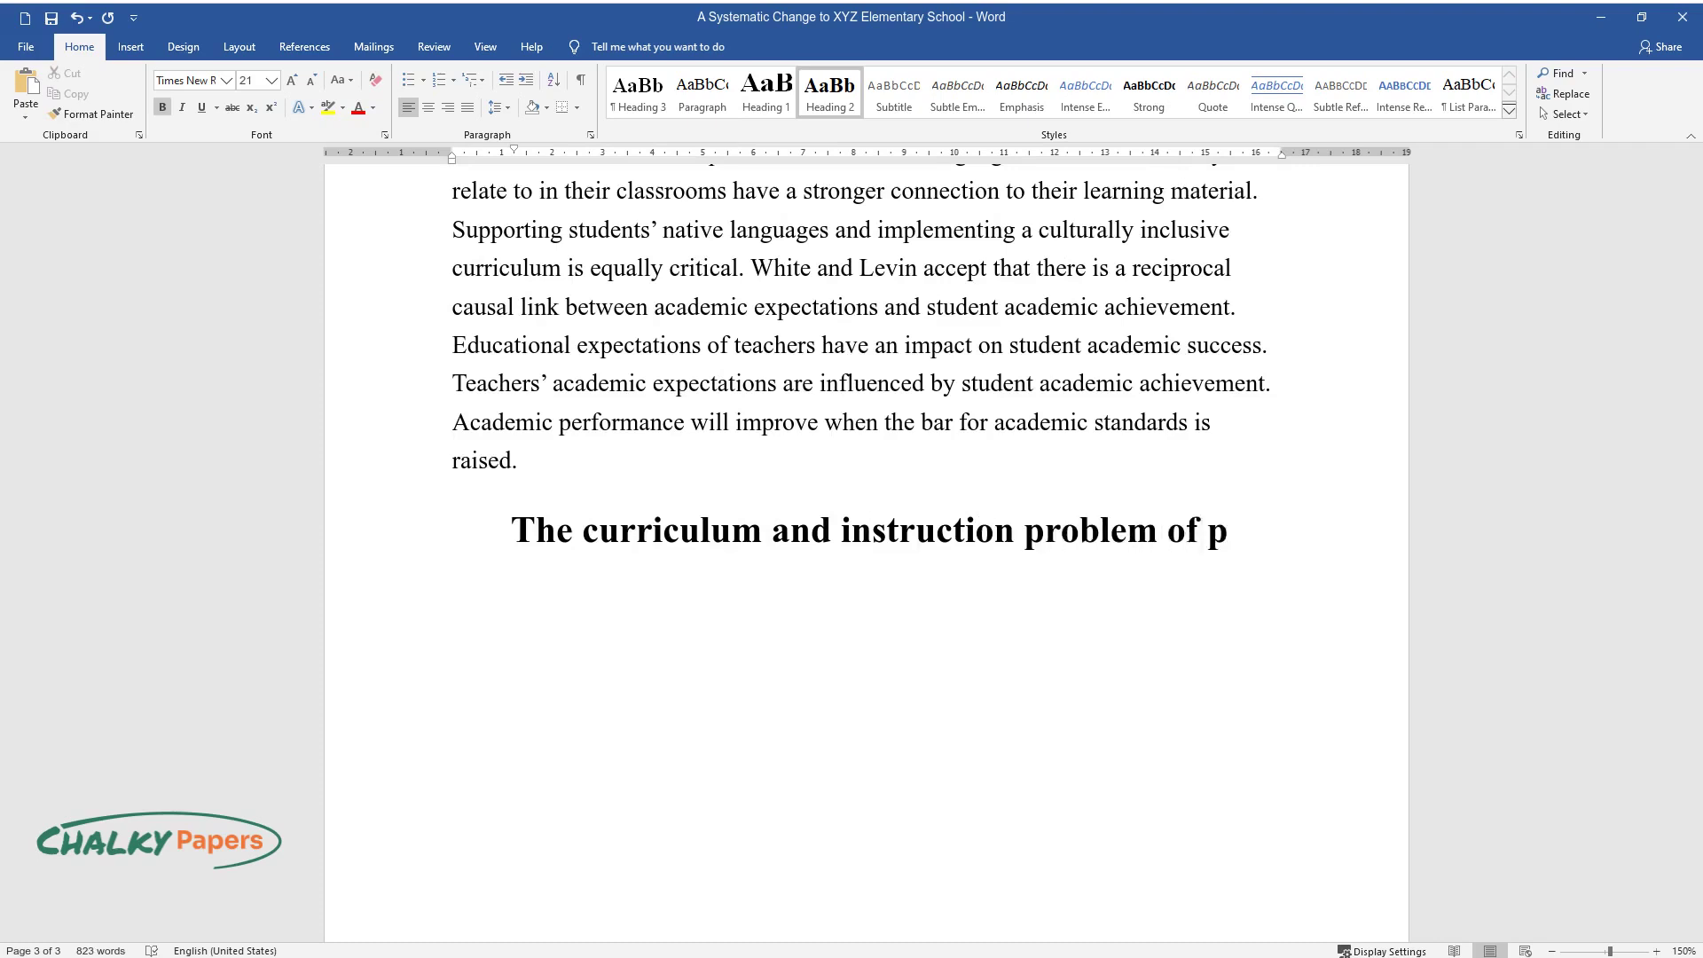
key("Return")
Step: Write the paragraph on the 5 Why's approach and start numbered item 'Why #1: Why is there consistent stagnation?'
type("The probl")
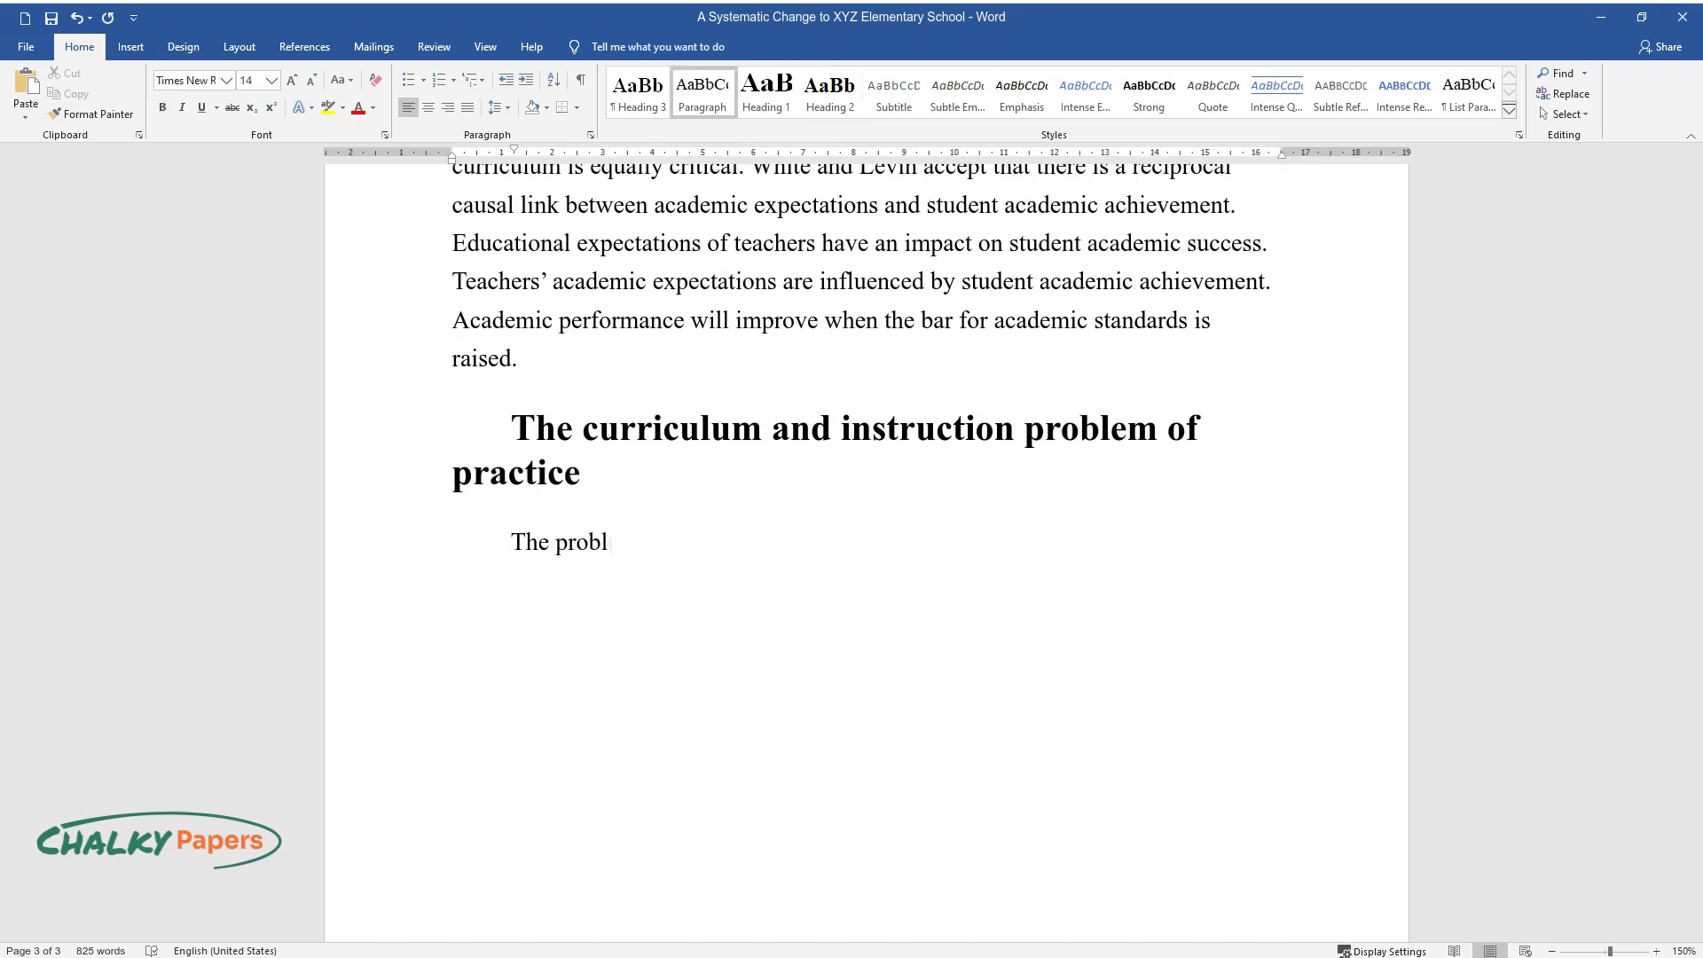
type("em of practice can be identified")
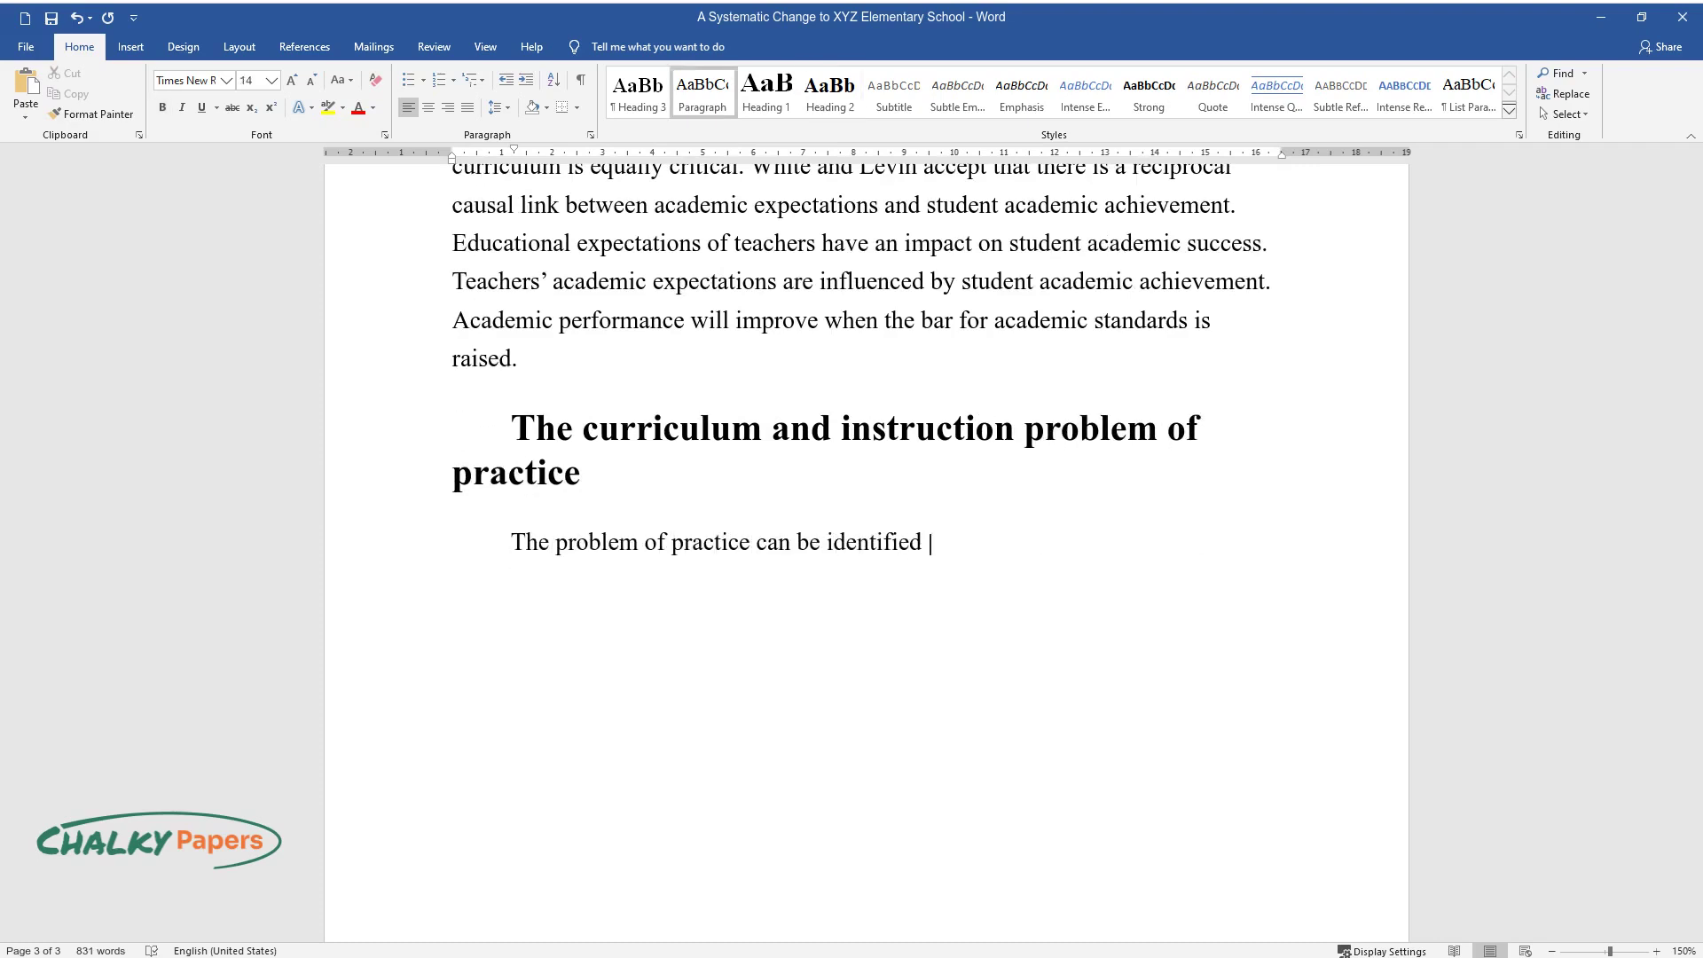
type("by applying the 5 Why's approach.")
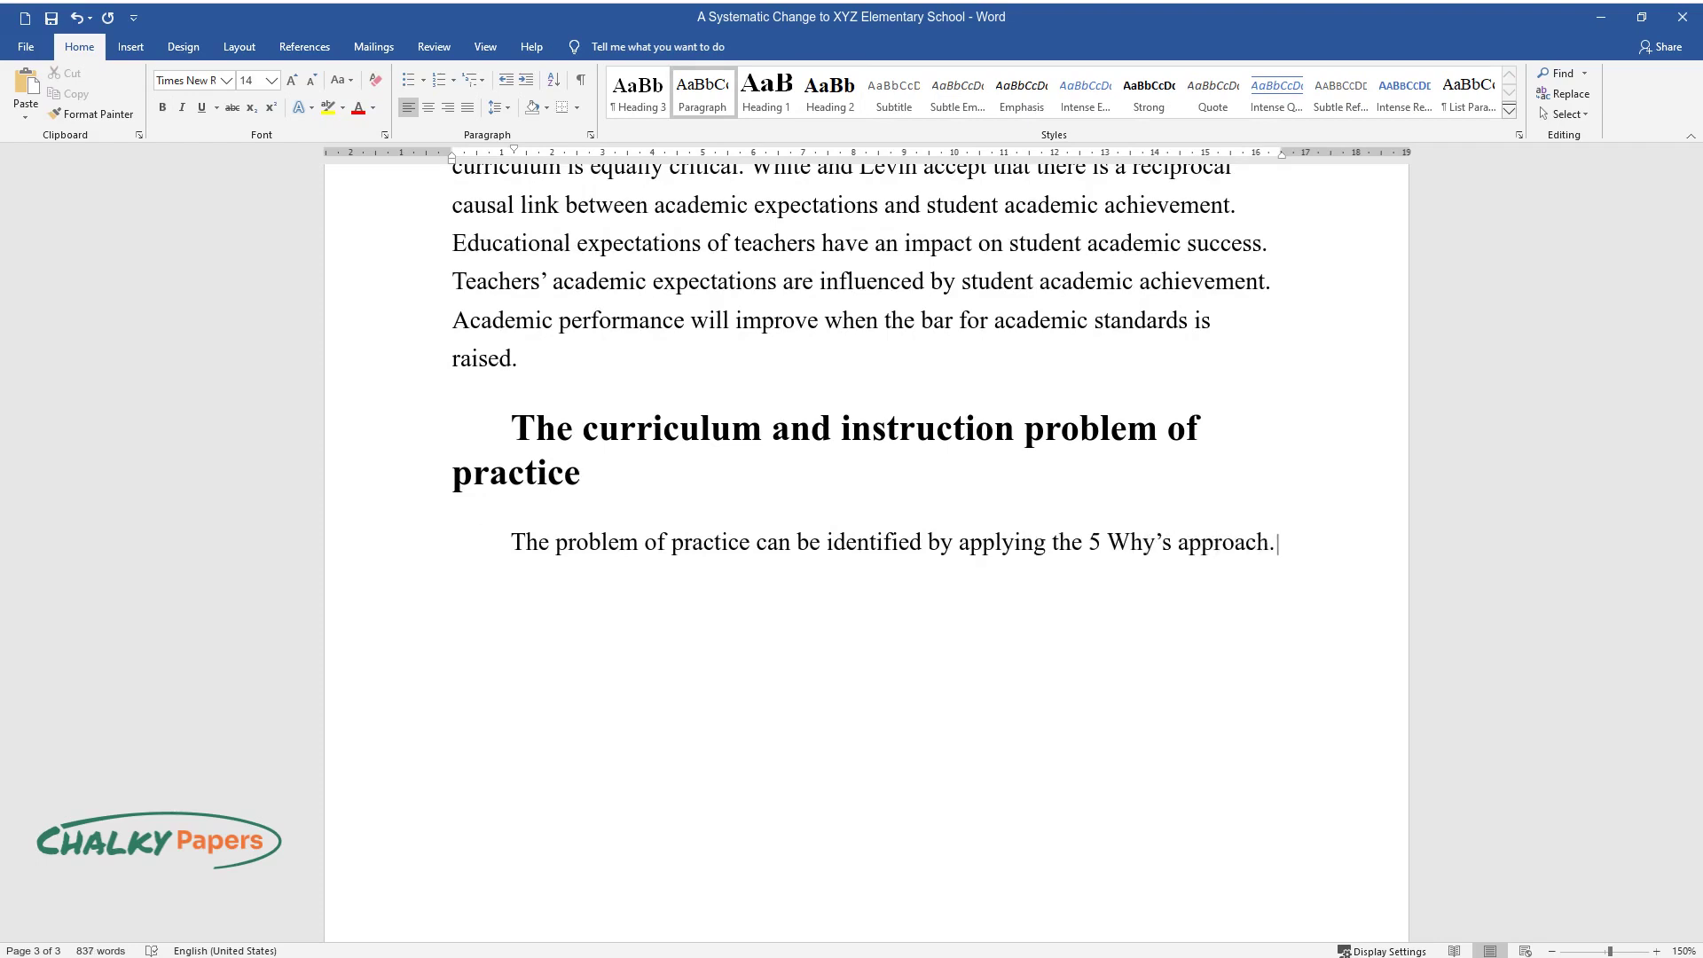
type(" According to NikPeackey, the '5 w")
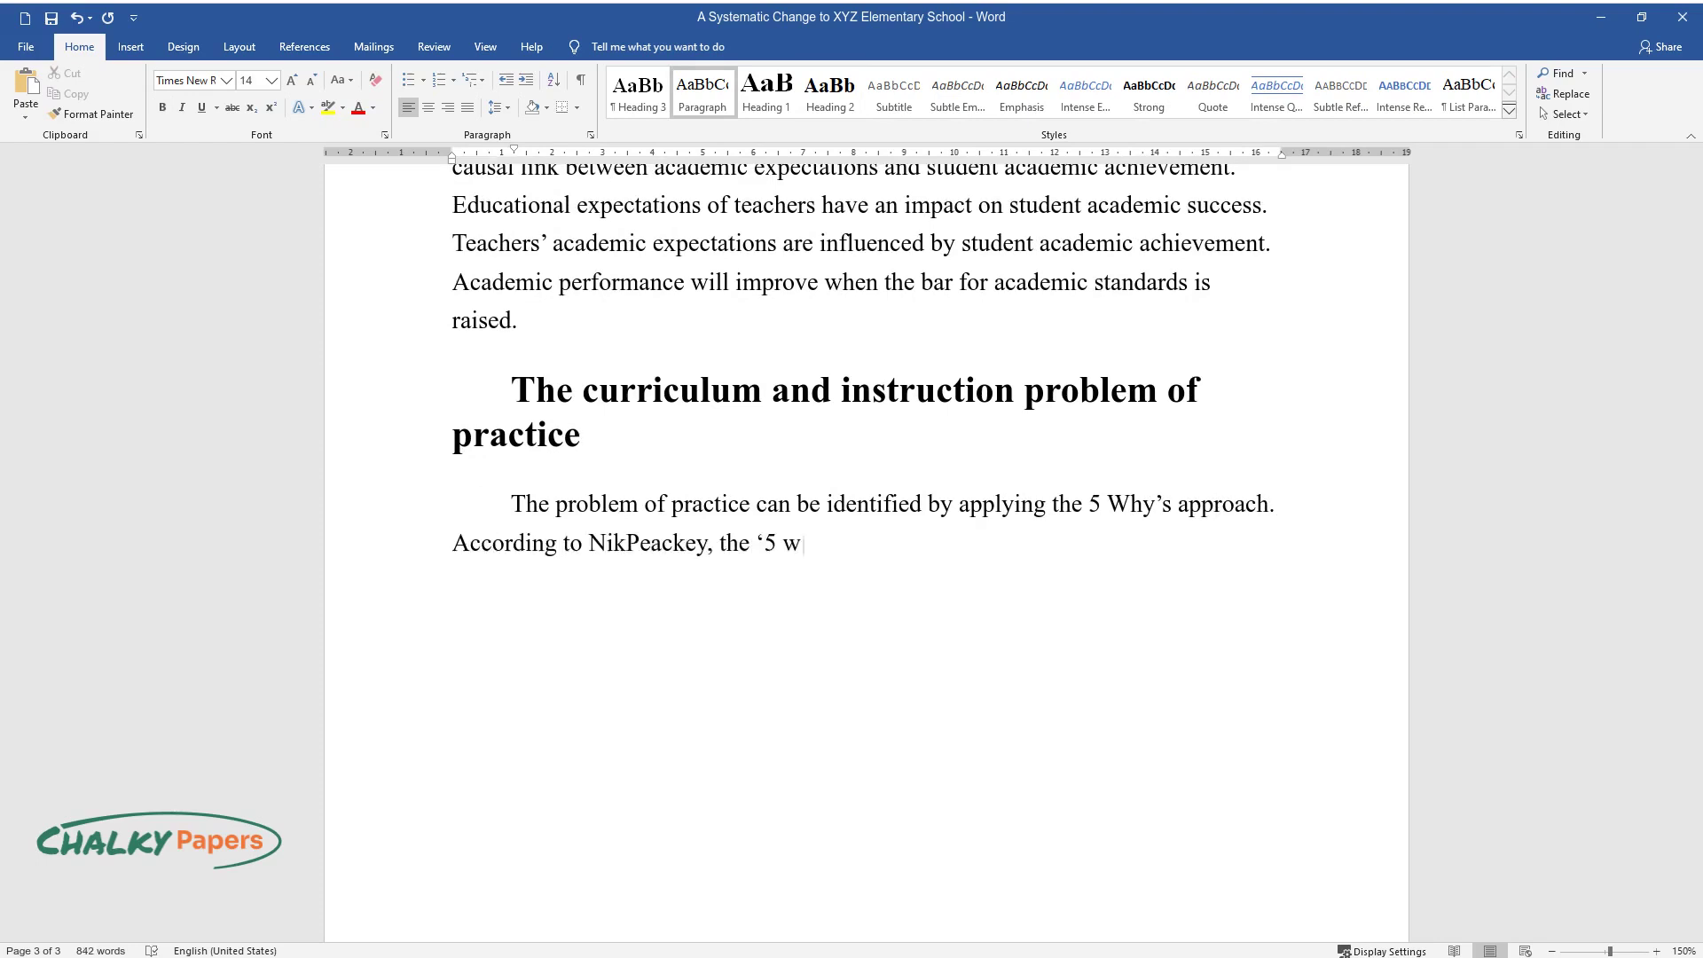
type("hys' strategy was developed by Sa")
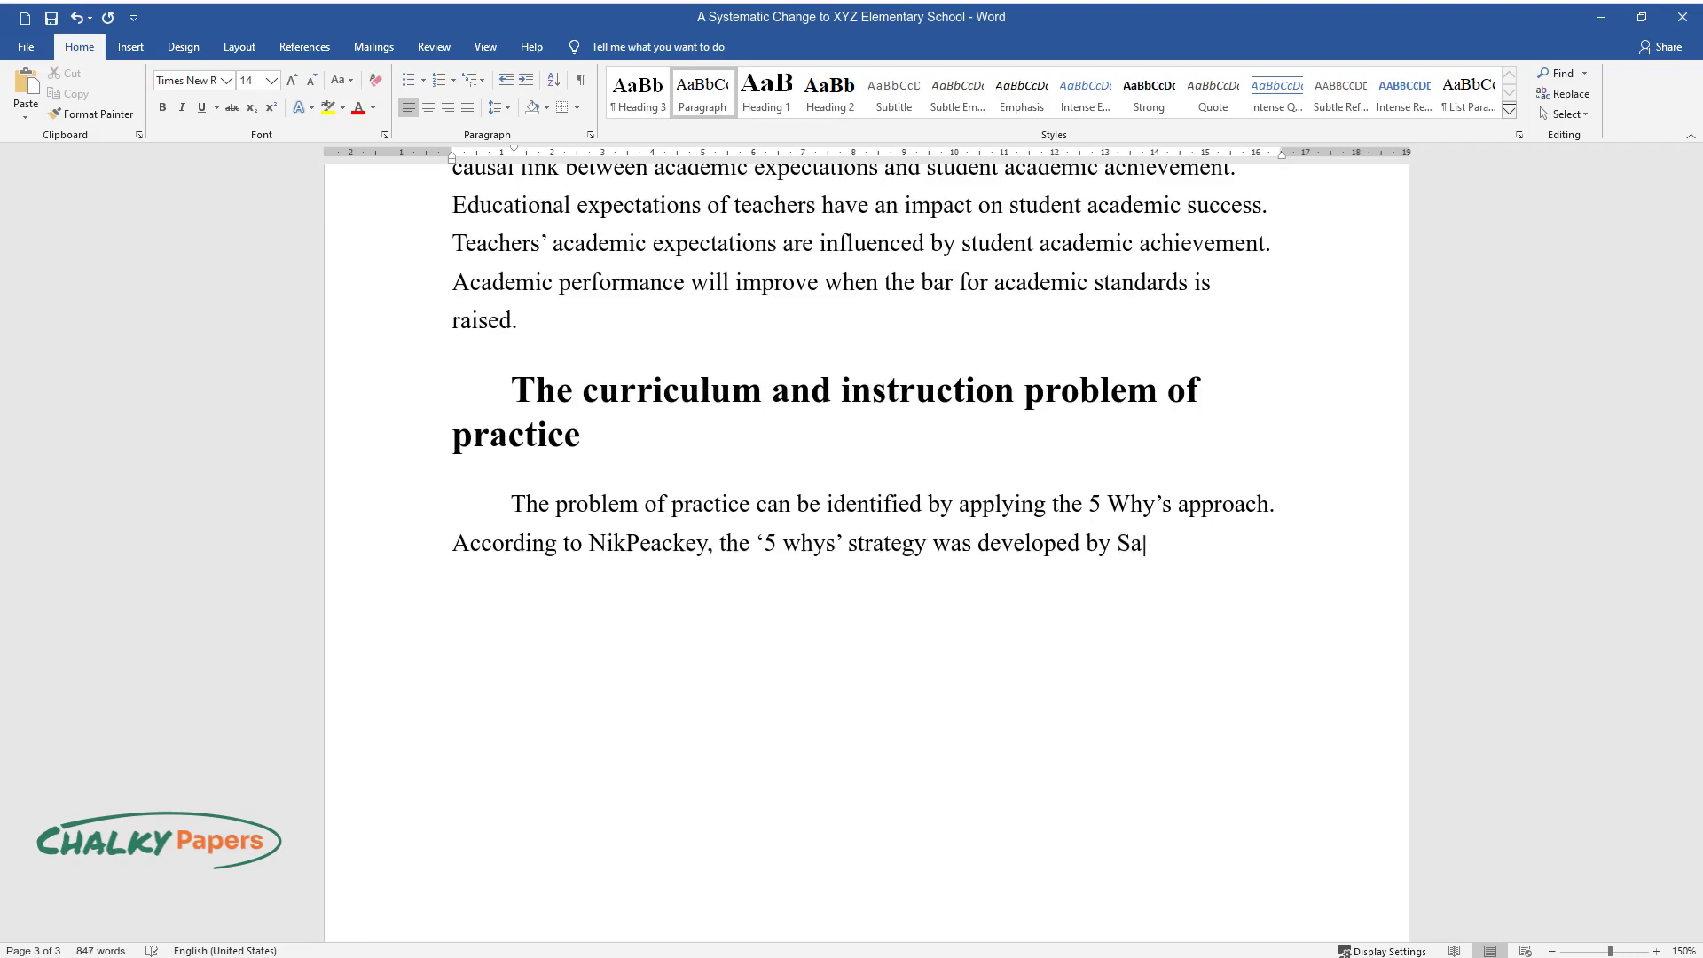
type("kichi Toyoda, the creator of the ")
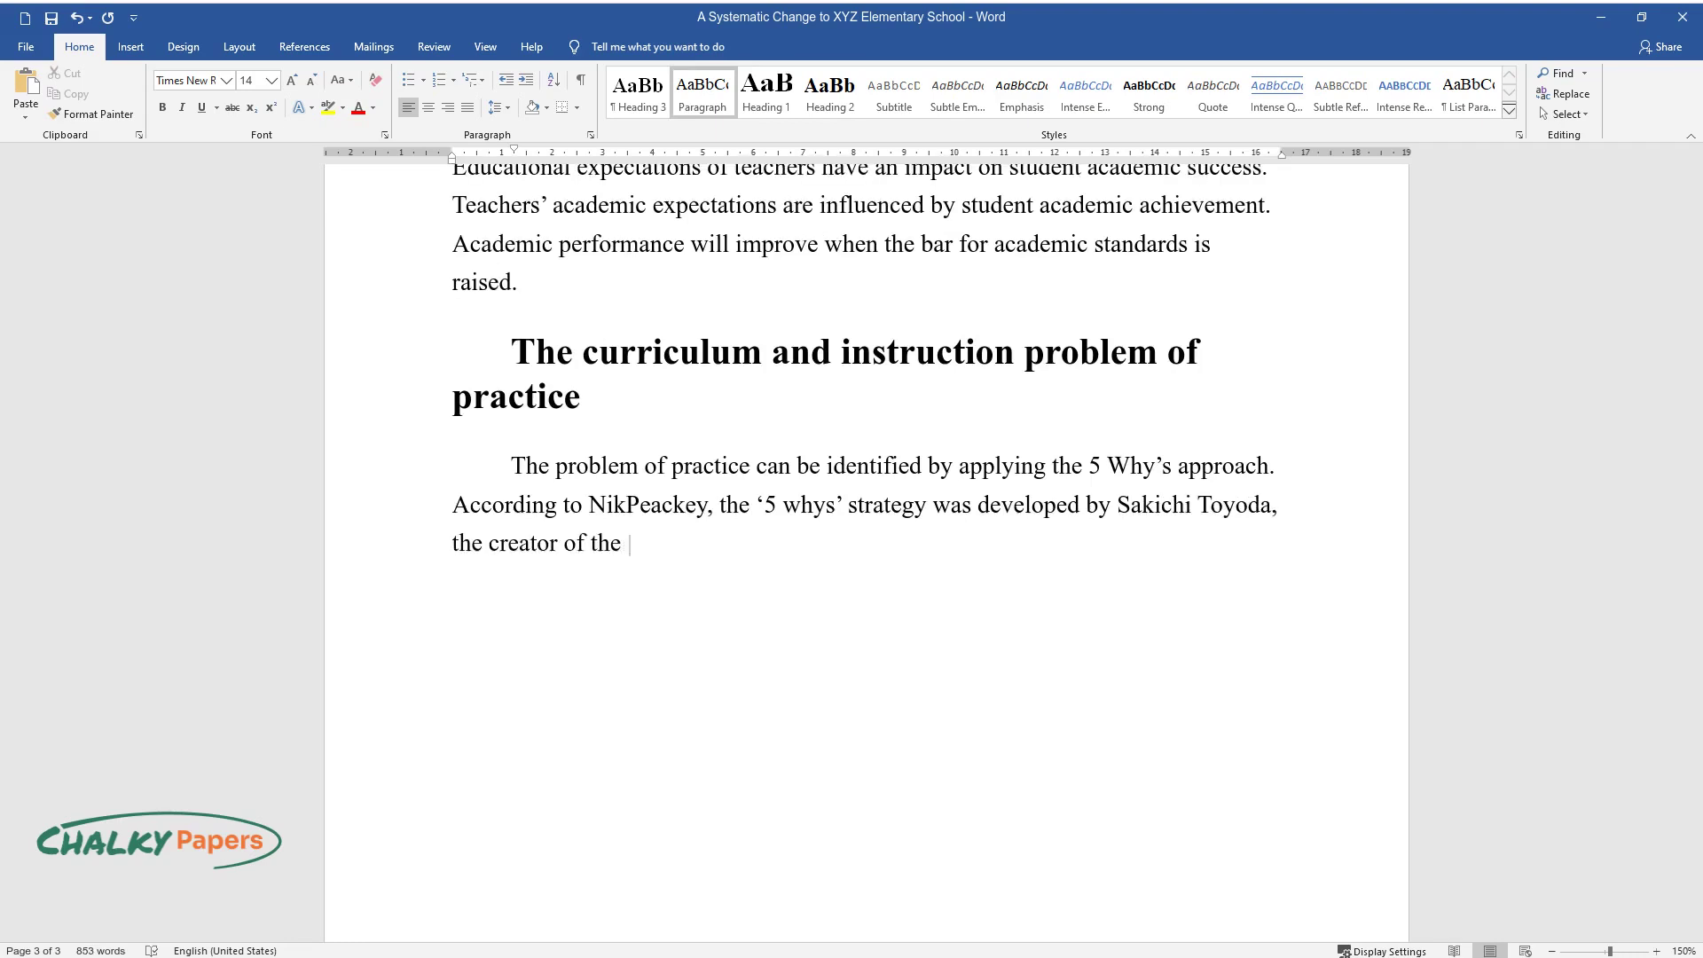
type("Toyota manufacturing corporation,")
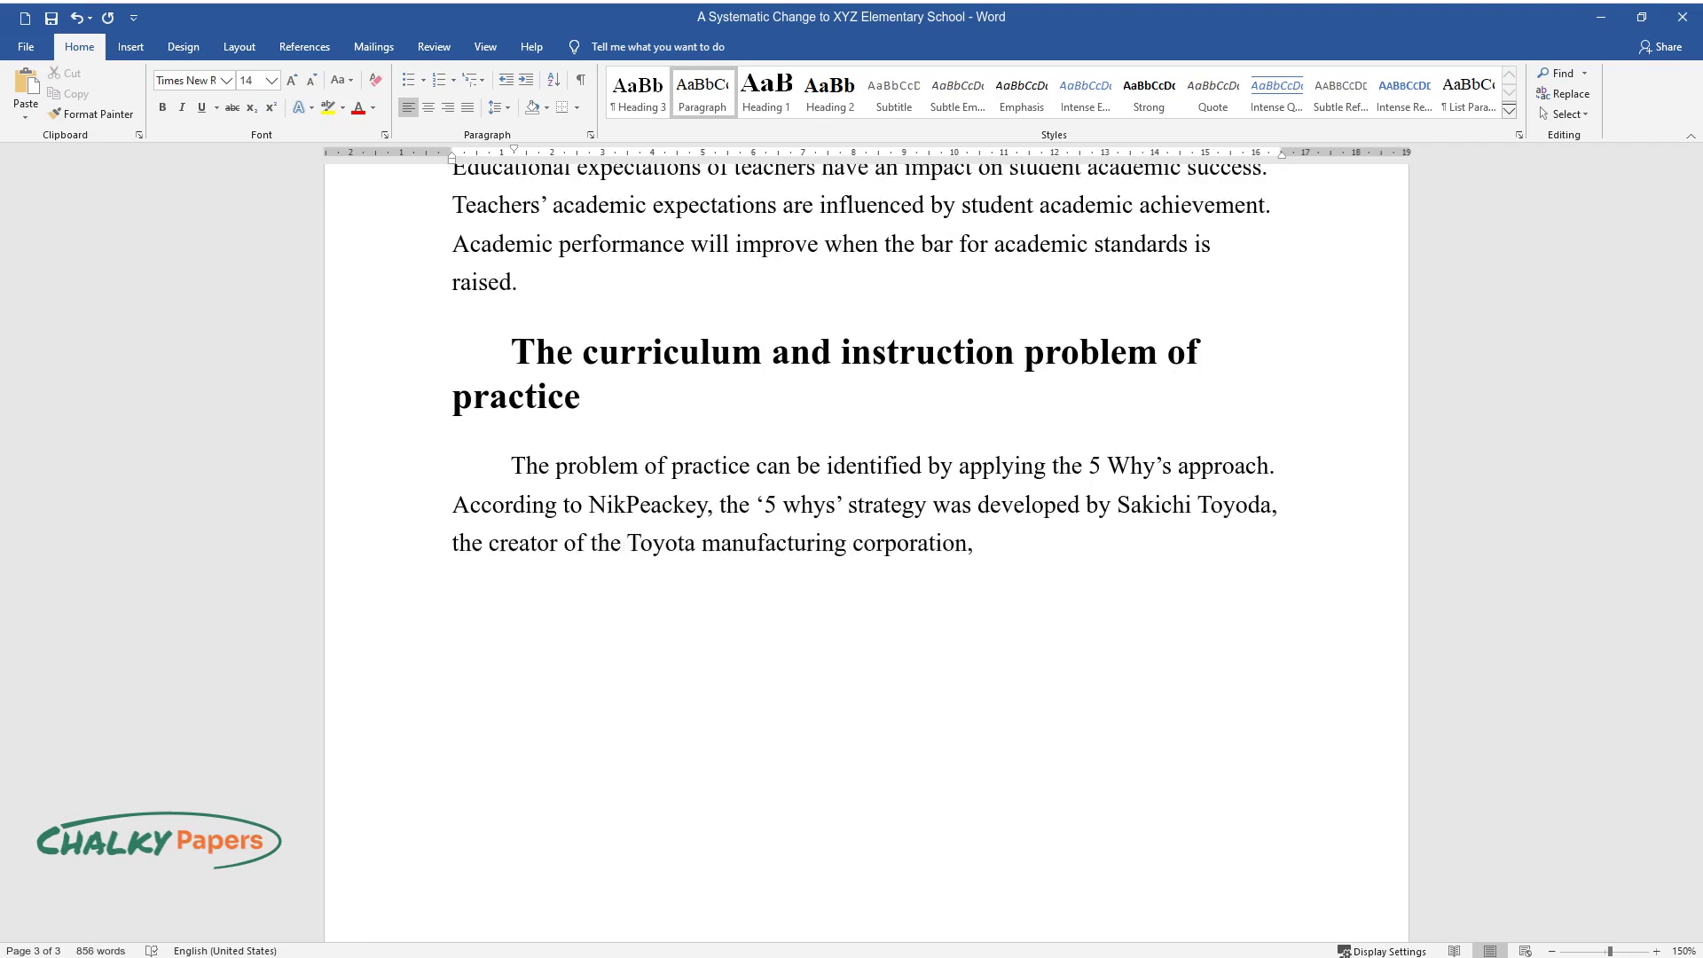
type(" to analyze production problems and determ")
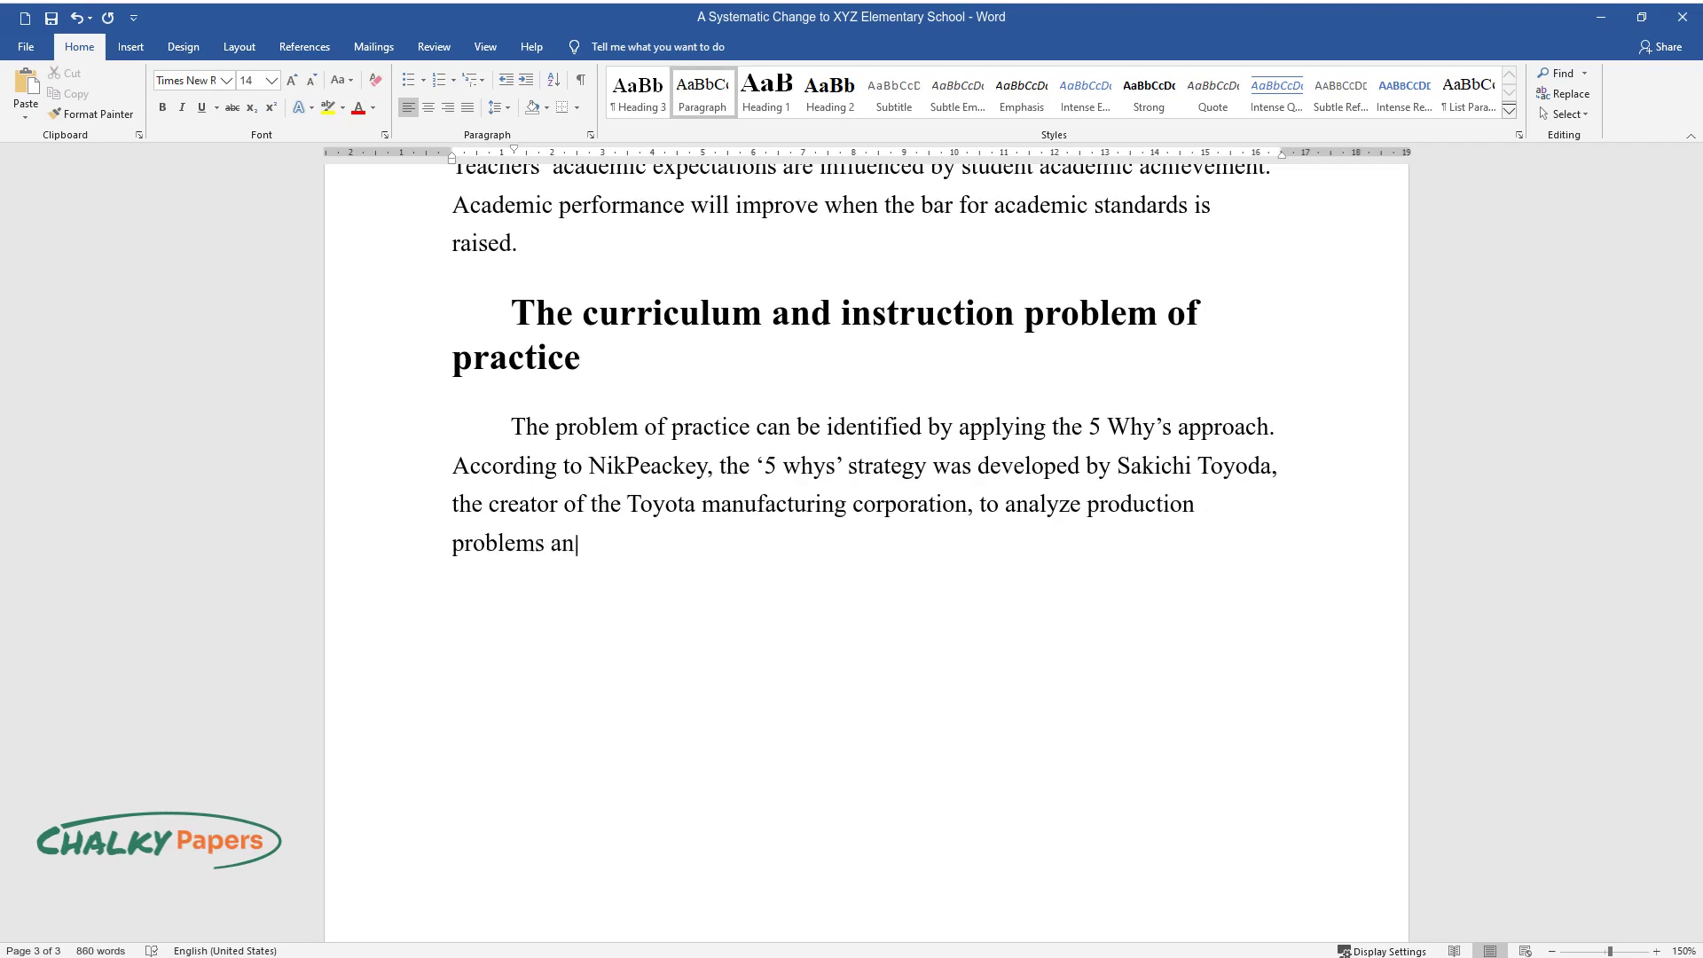
type("ine the main reasons.")
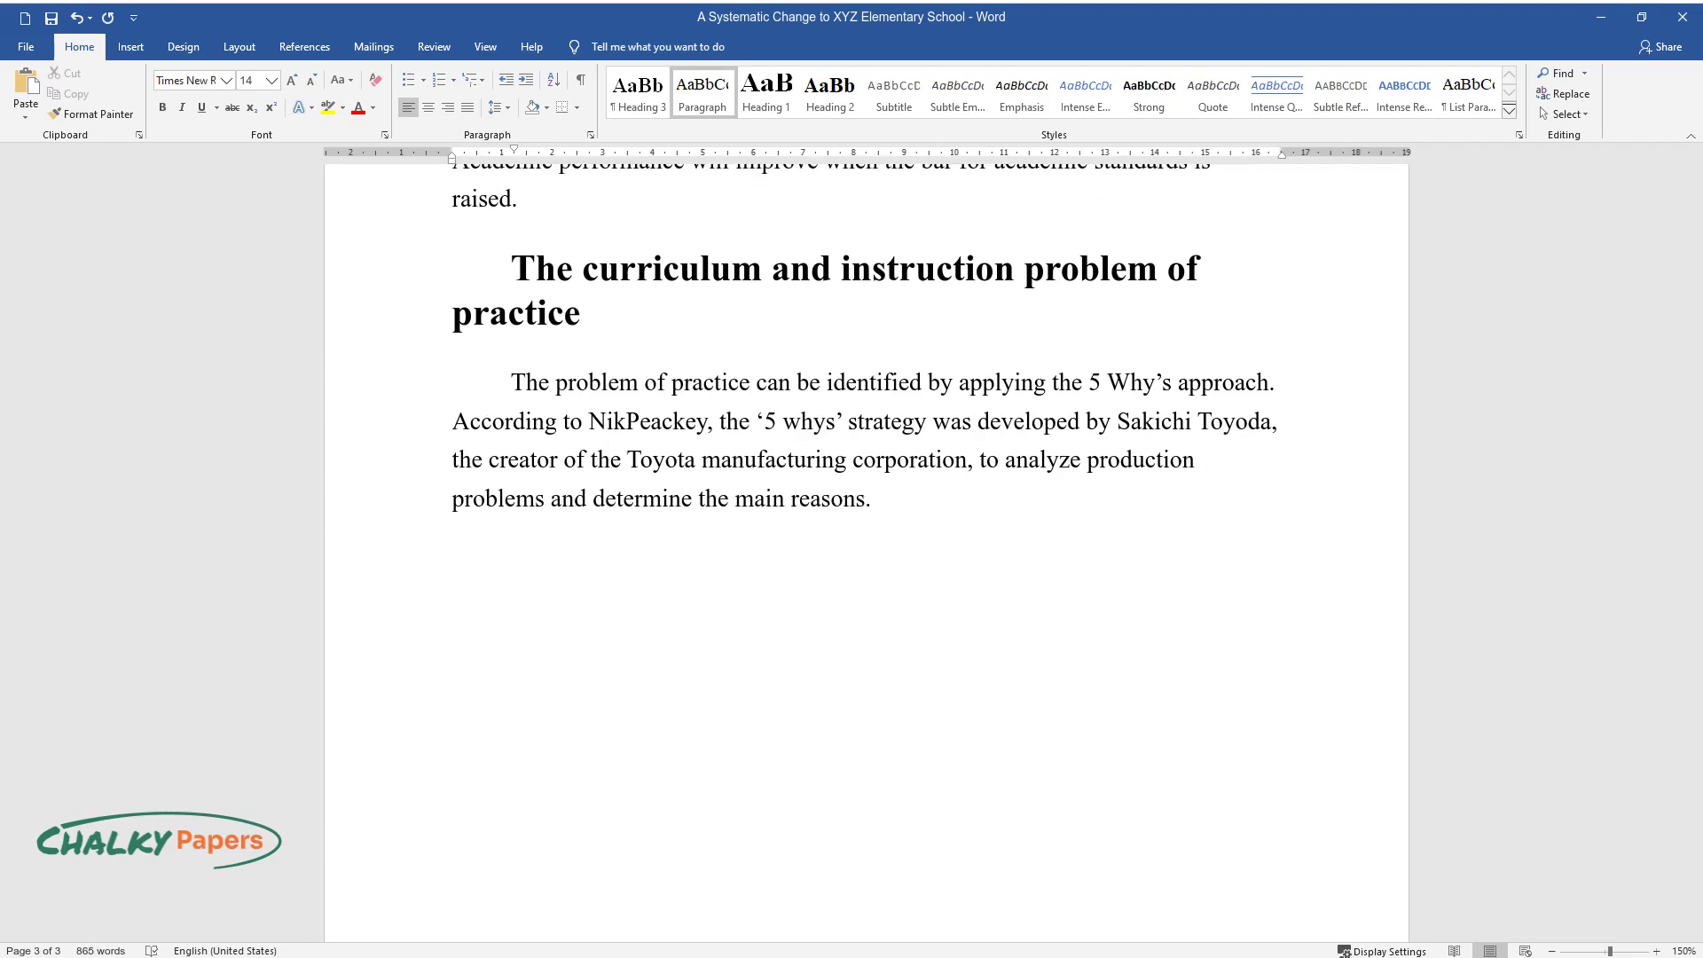
type("The Problem: A consis")
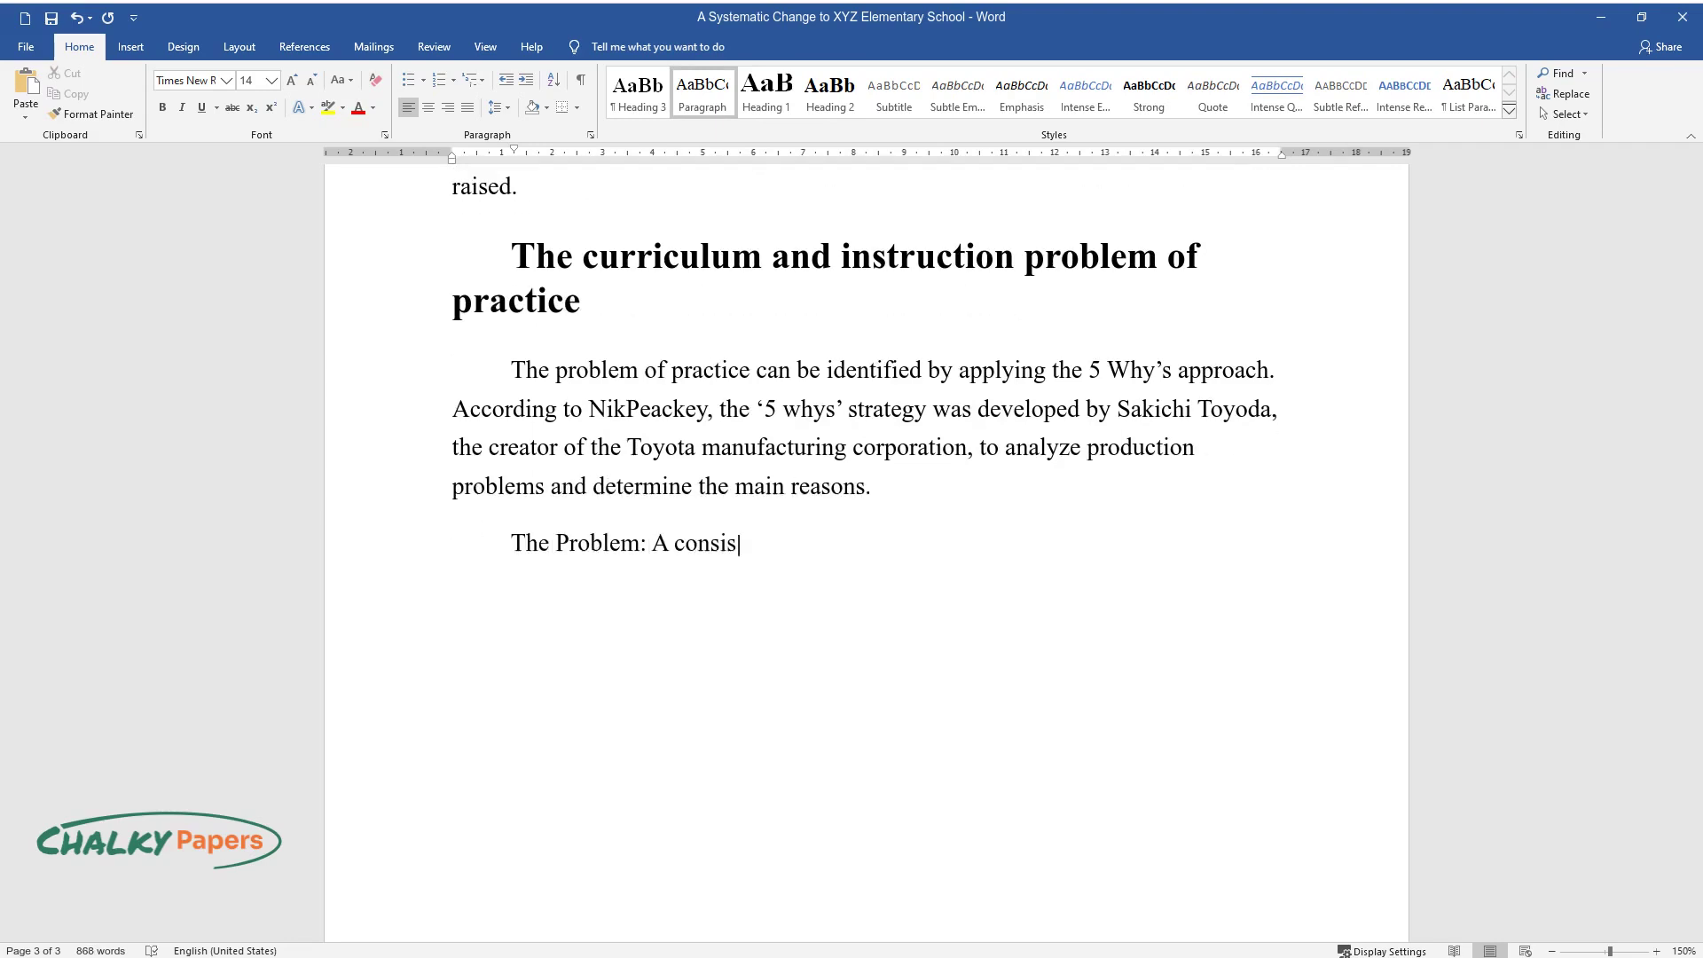
type("tent stagnation in the reading achie")
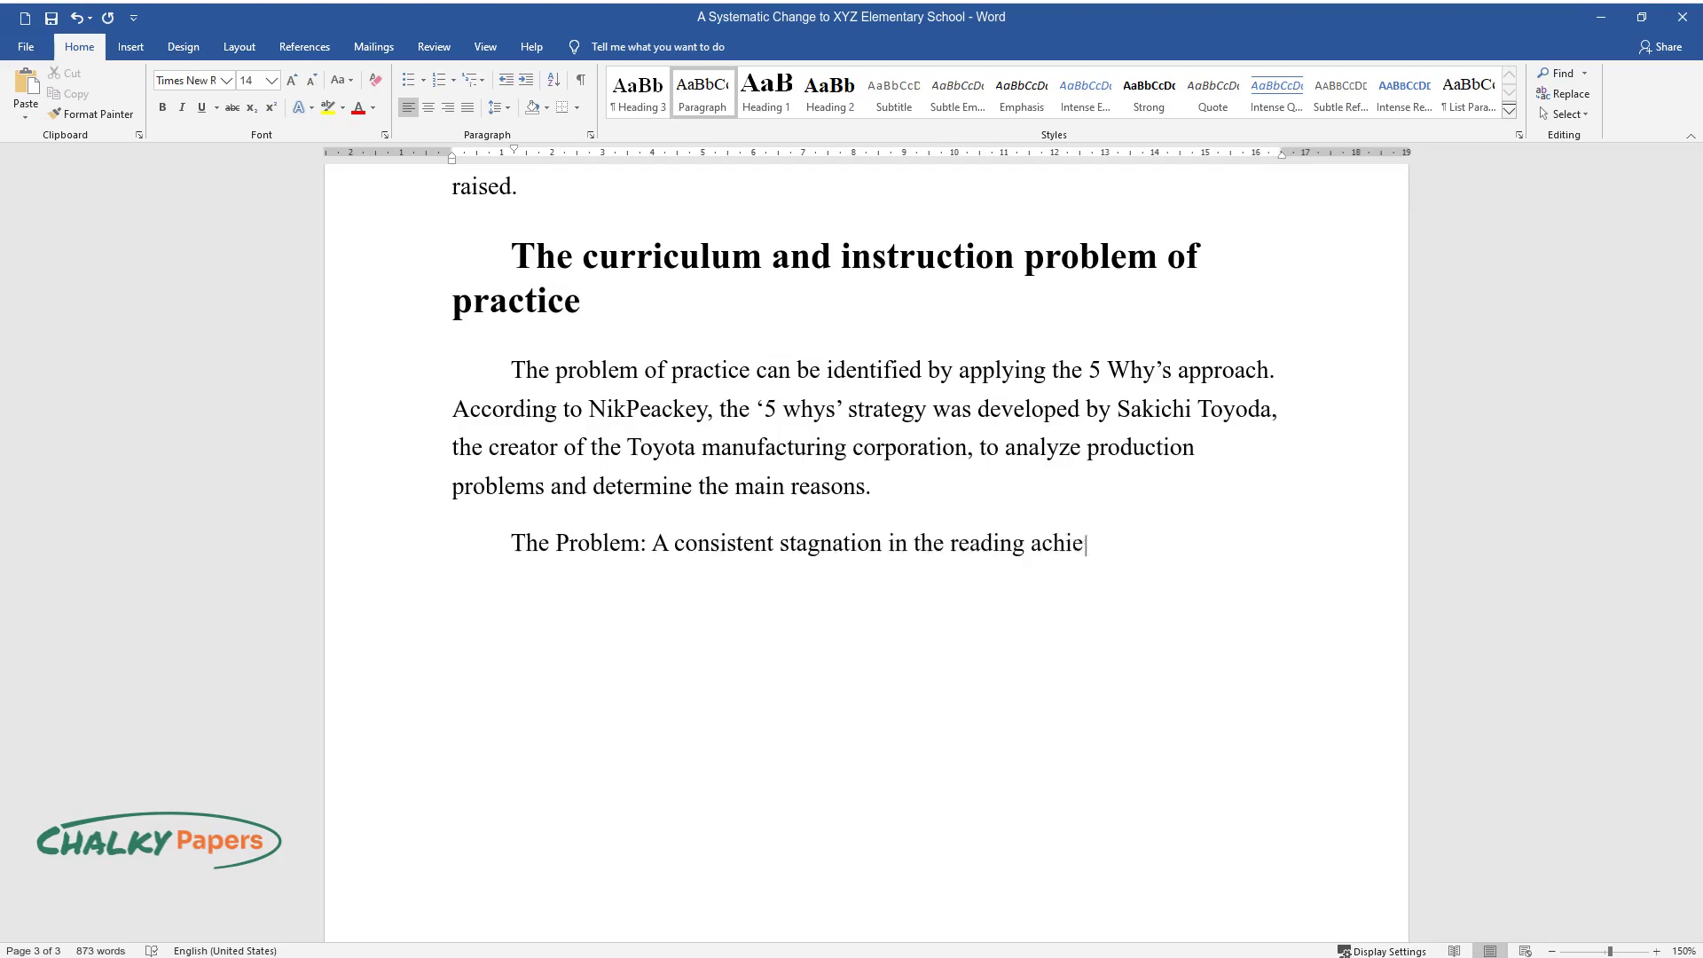
type("vement of third-fifth grade students.")
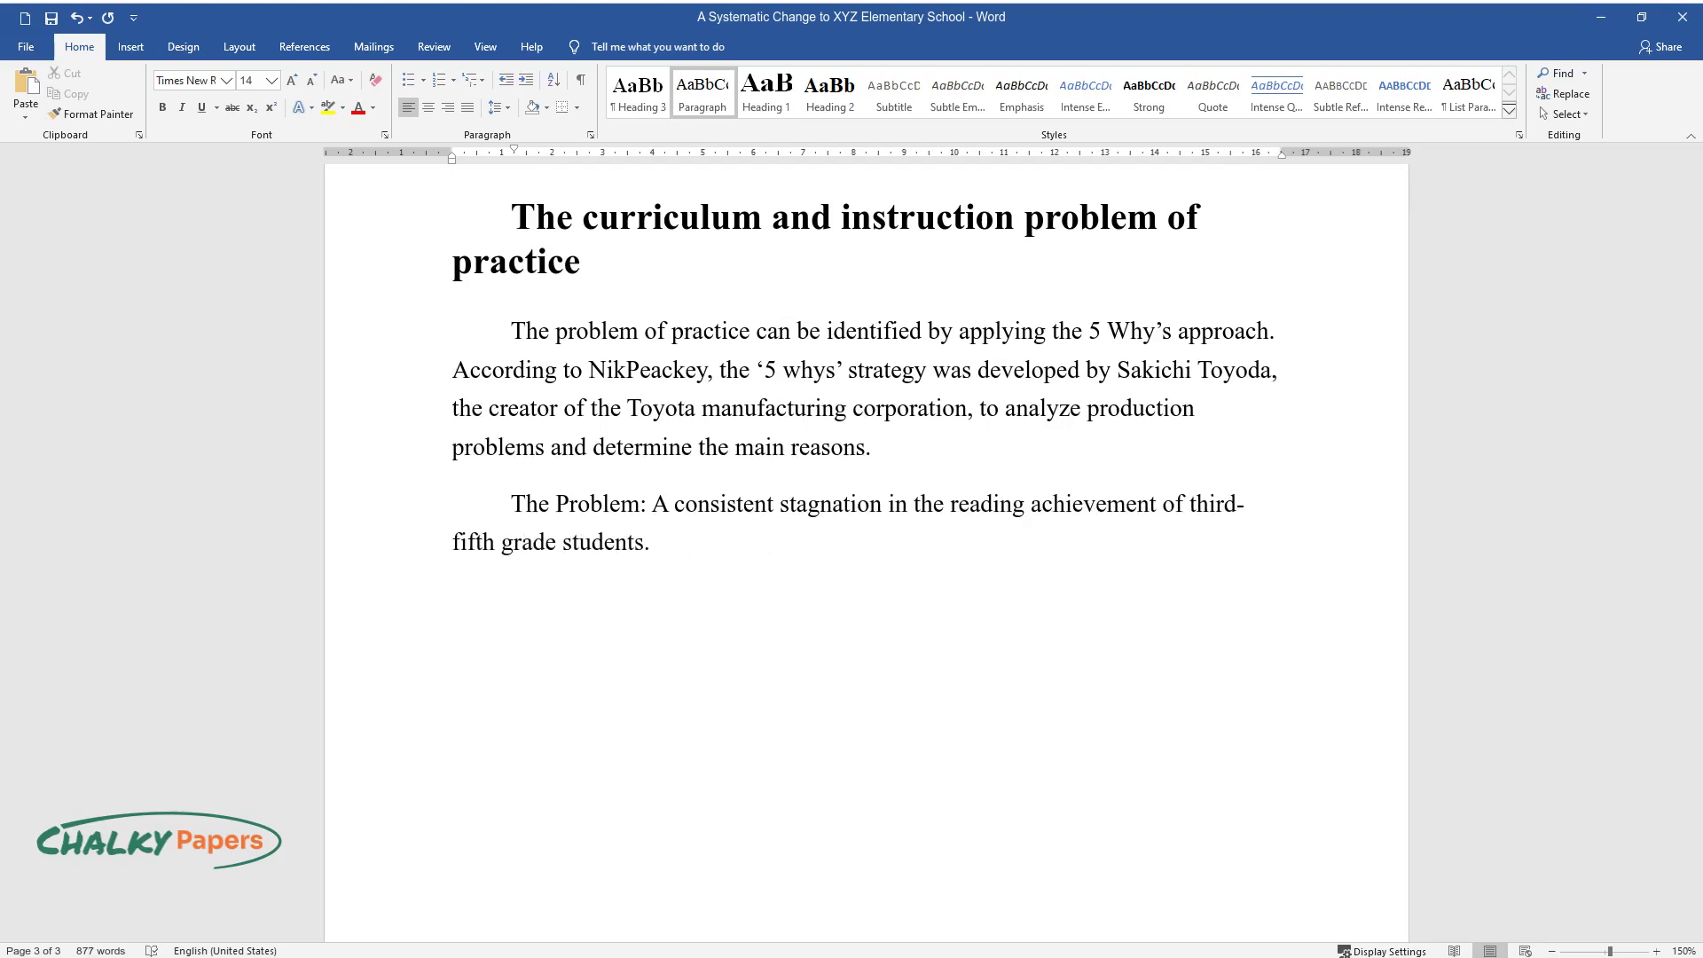
key("Return")
type("1. Why #1: Why is t")
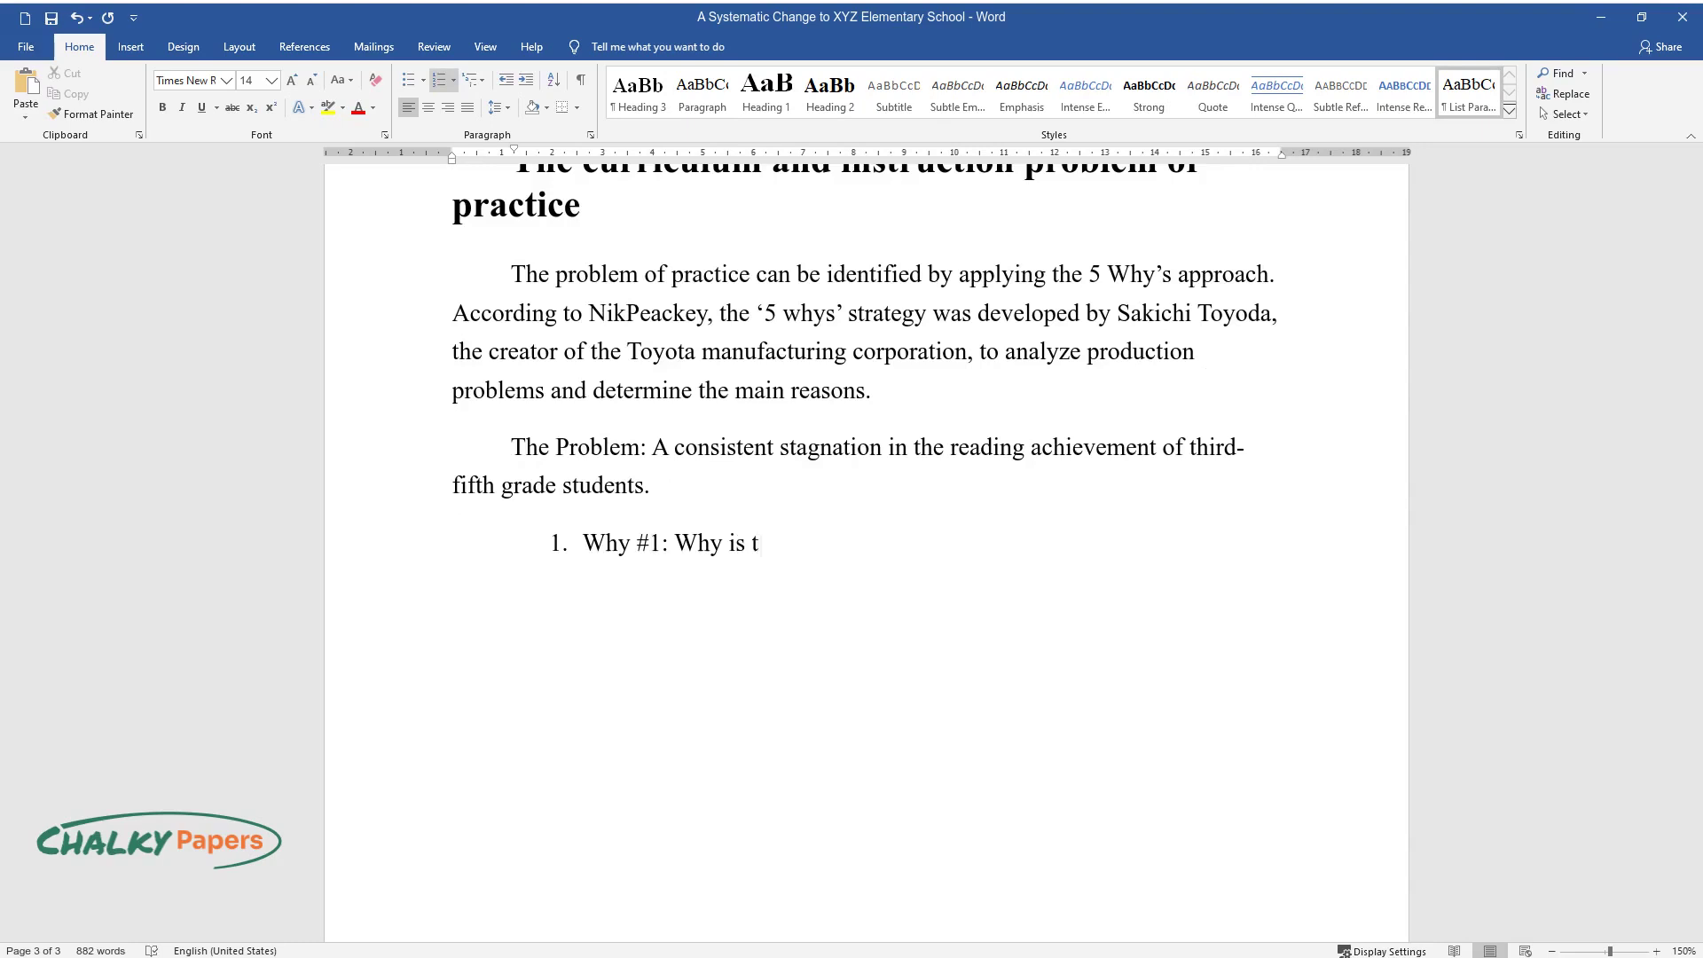
type("here consistent stagnation? Because")
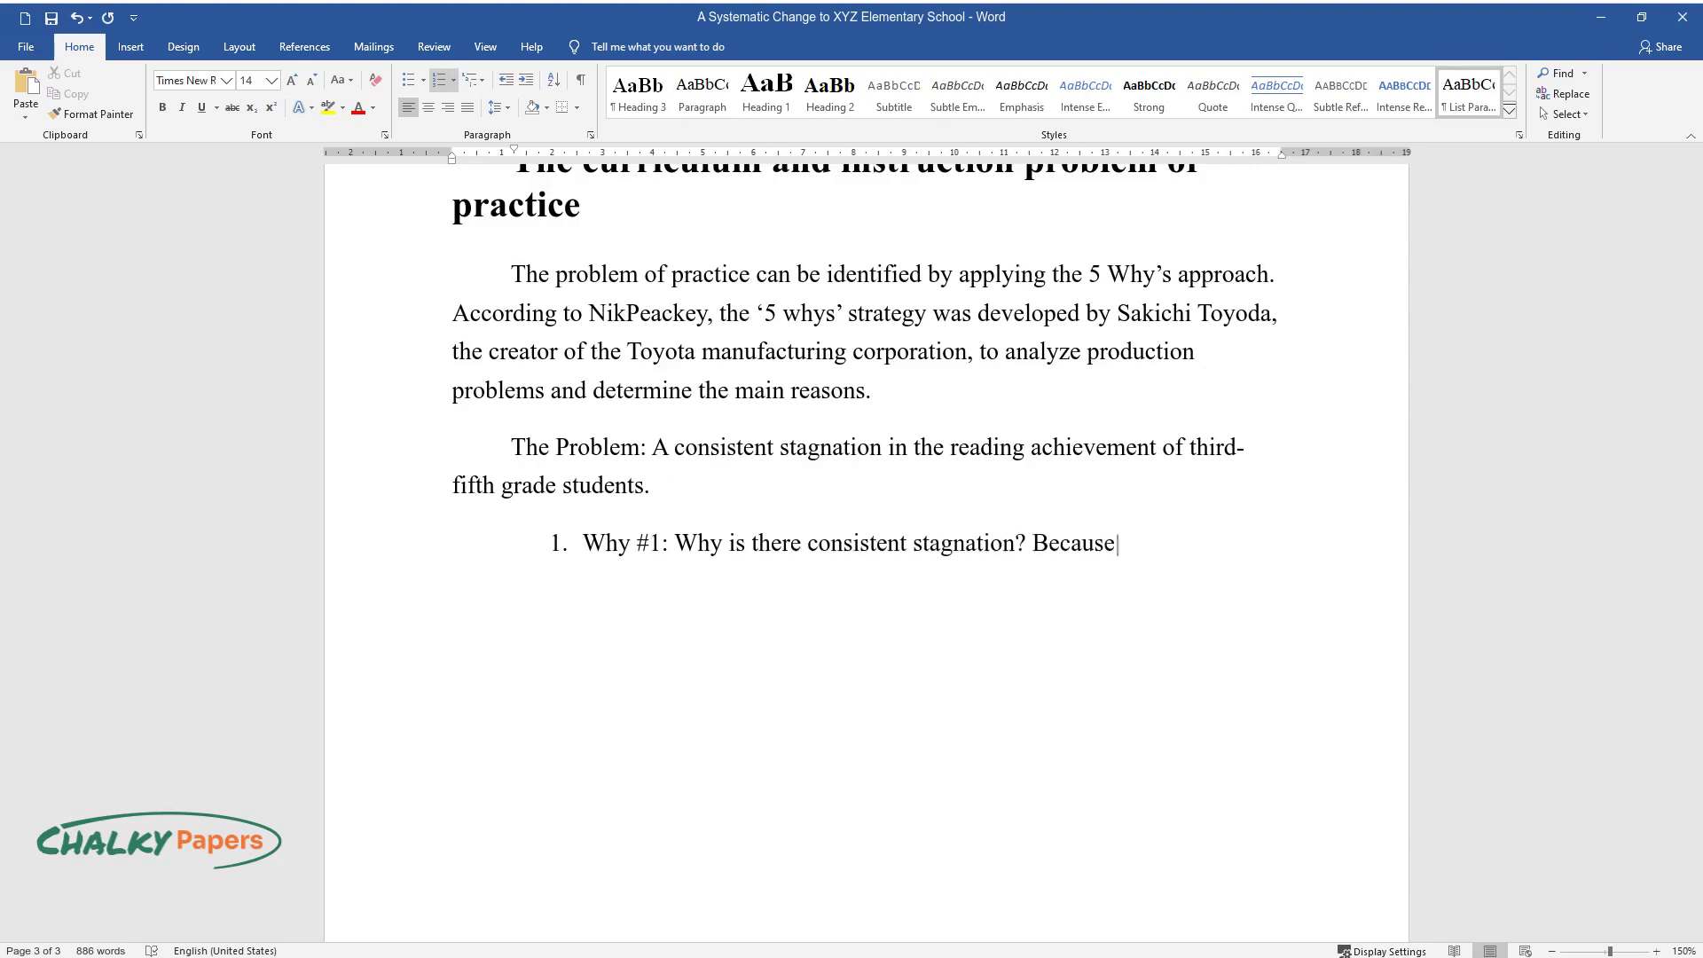
type(" reading teachers have consistentl")
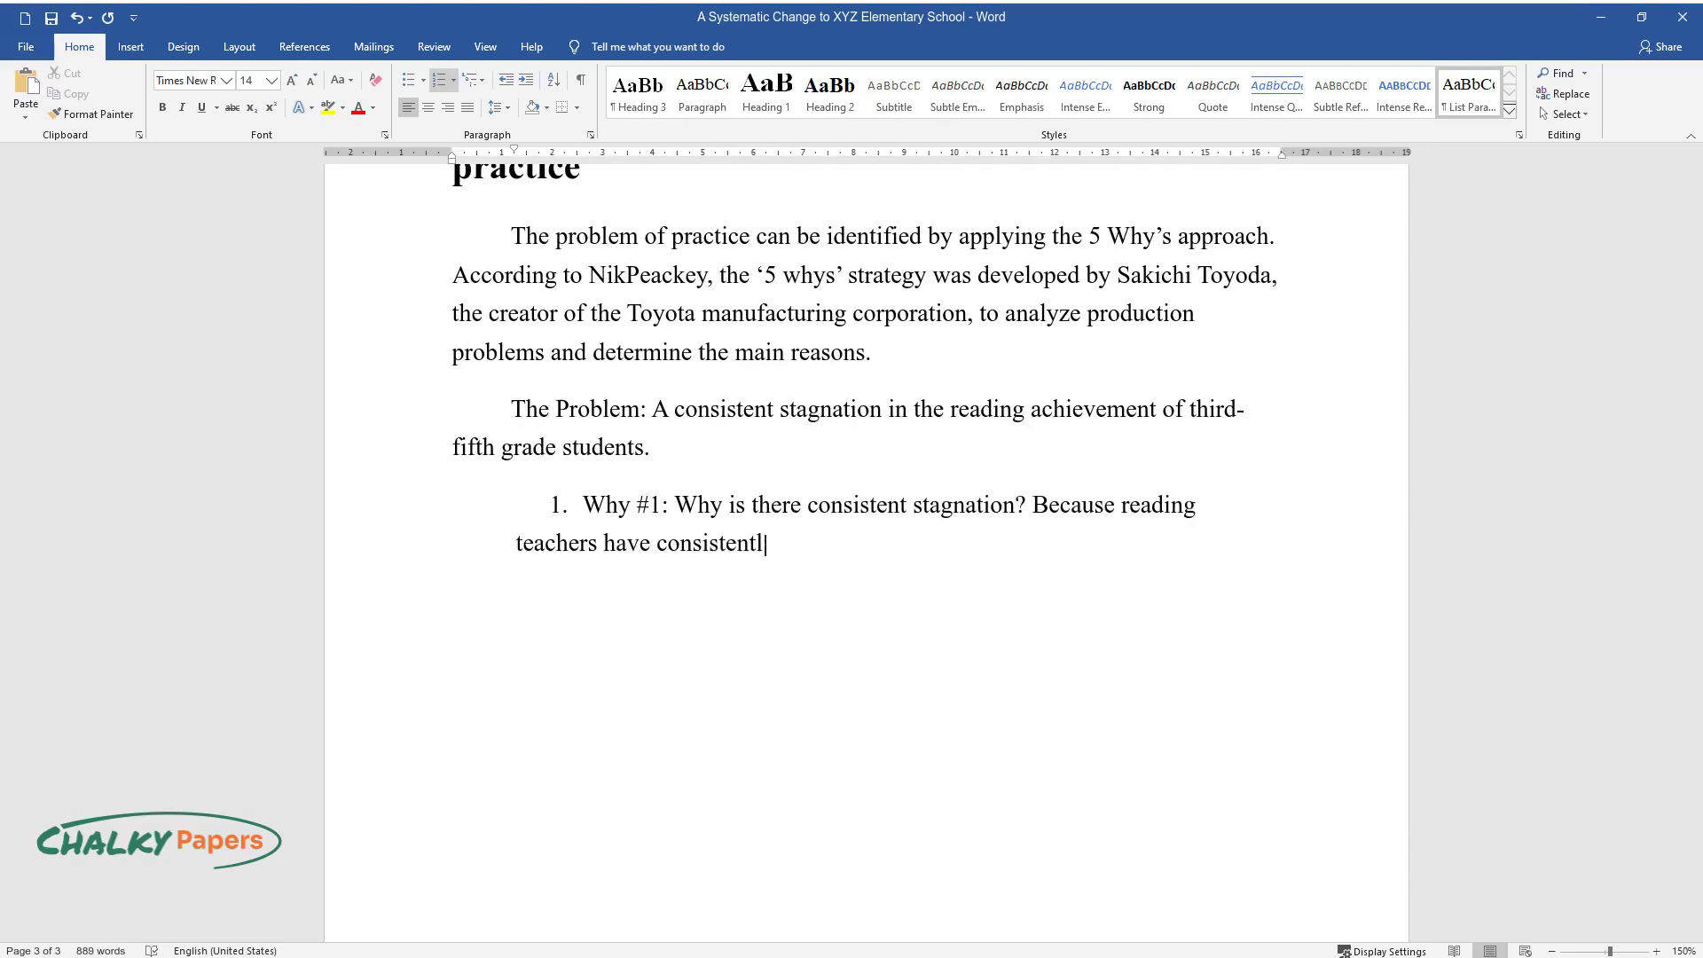
type("y complained that students are ente")
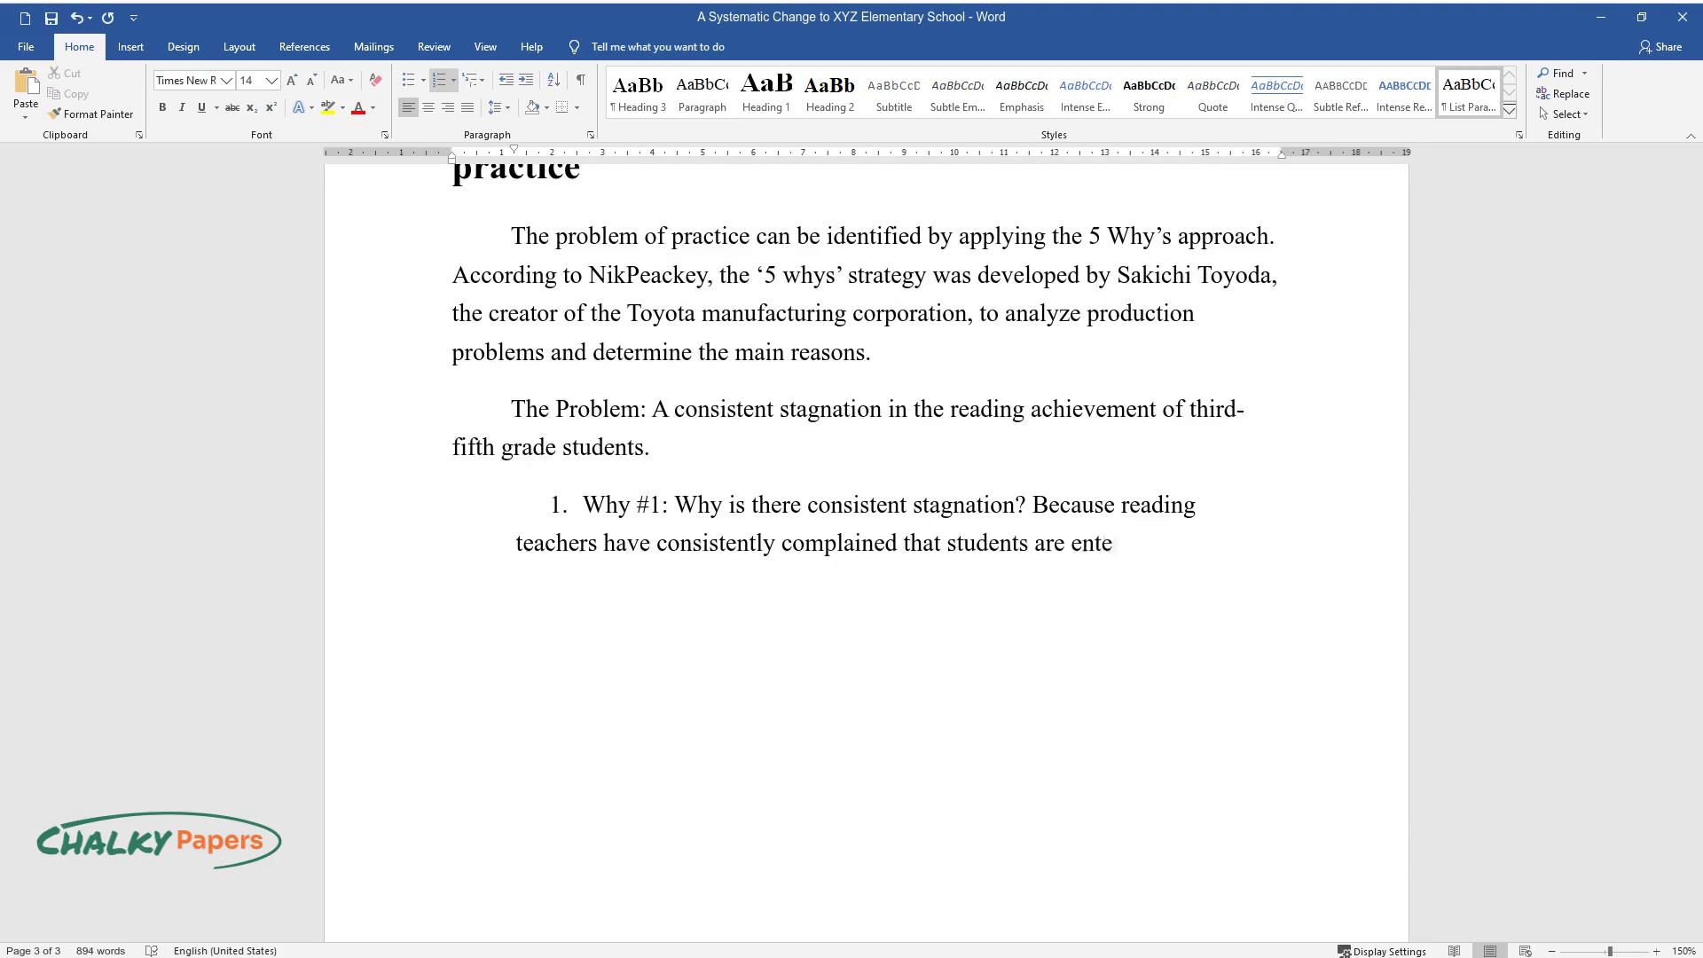
type("ring third-grade reading below gra")
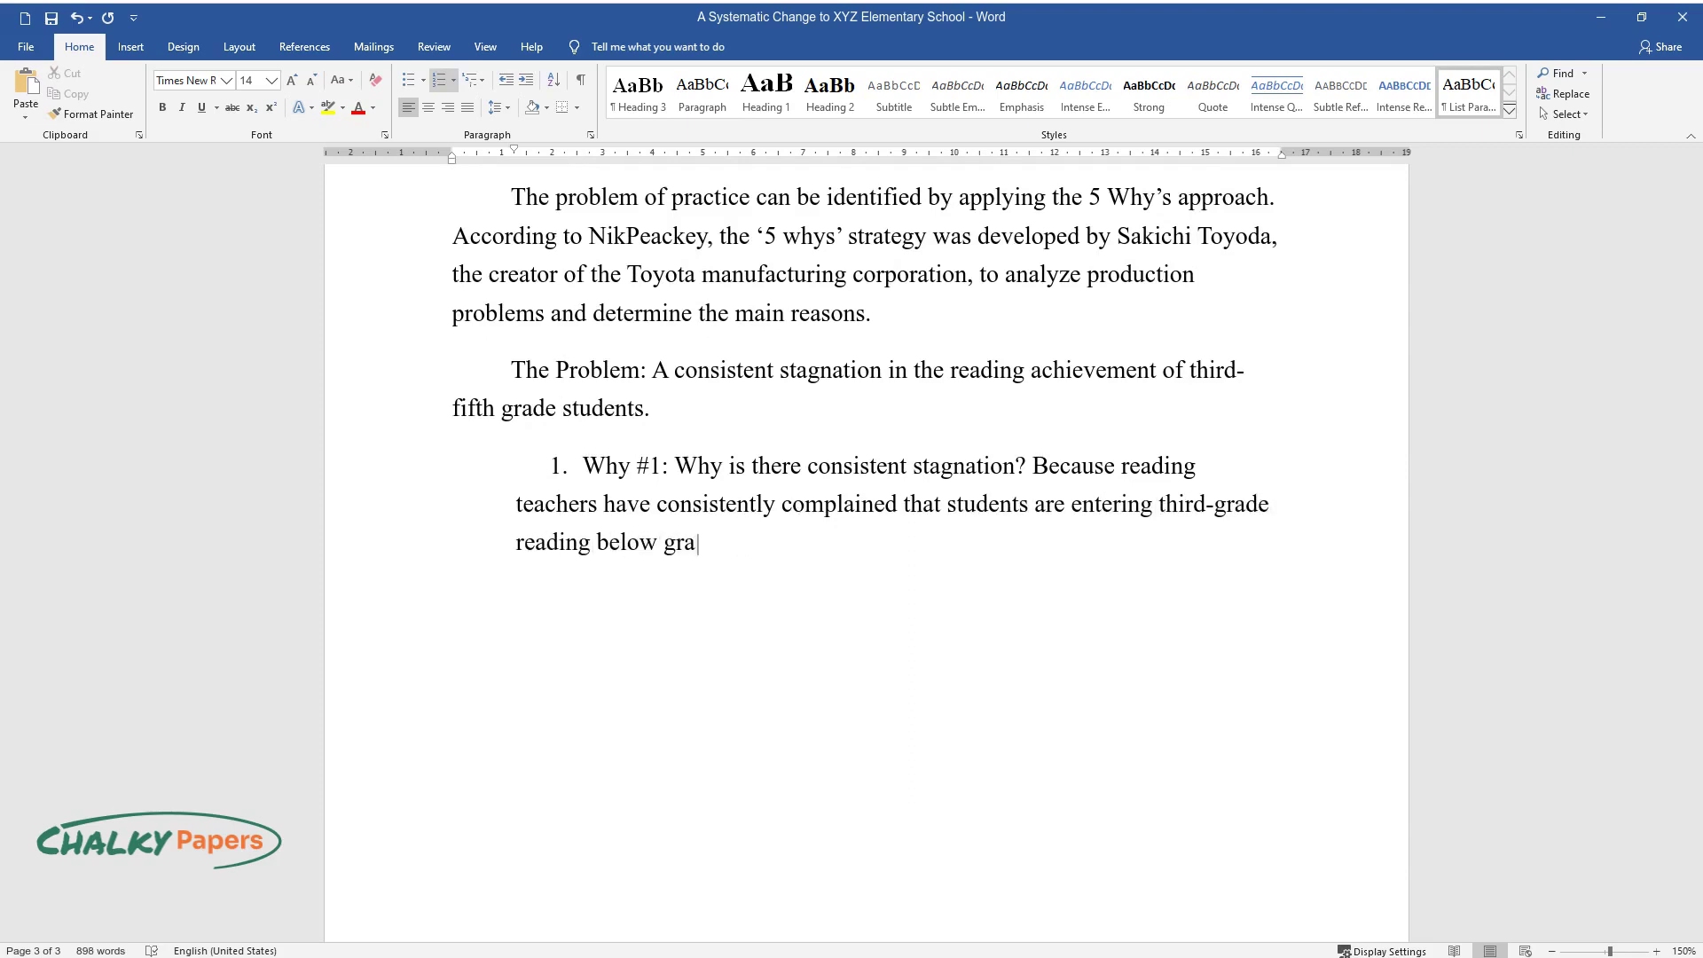
type("de level, this has had a spiraling ")
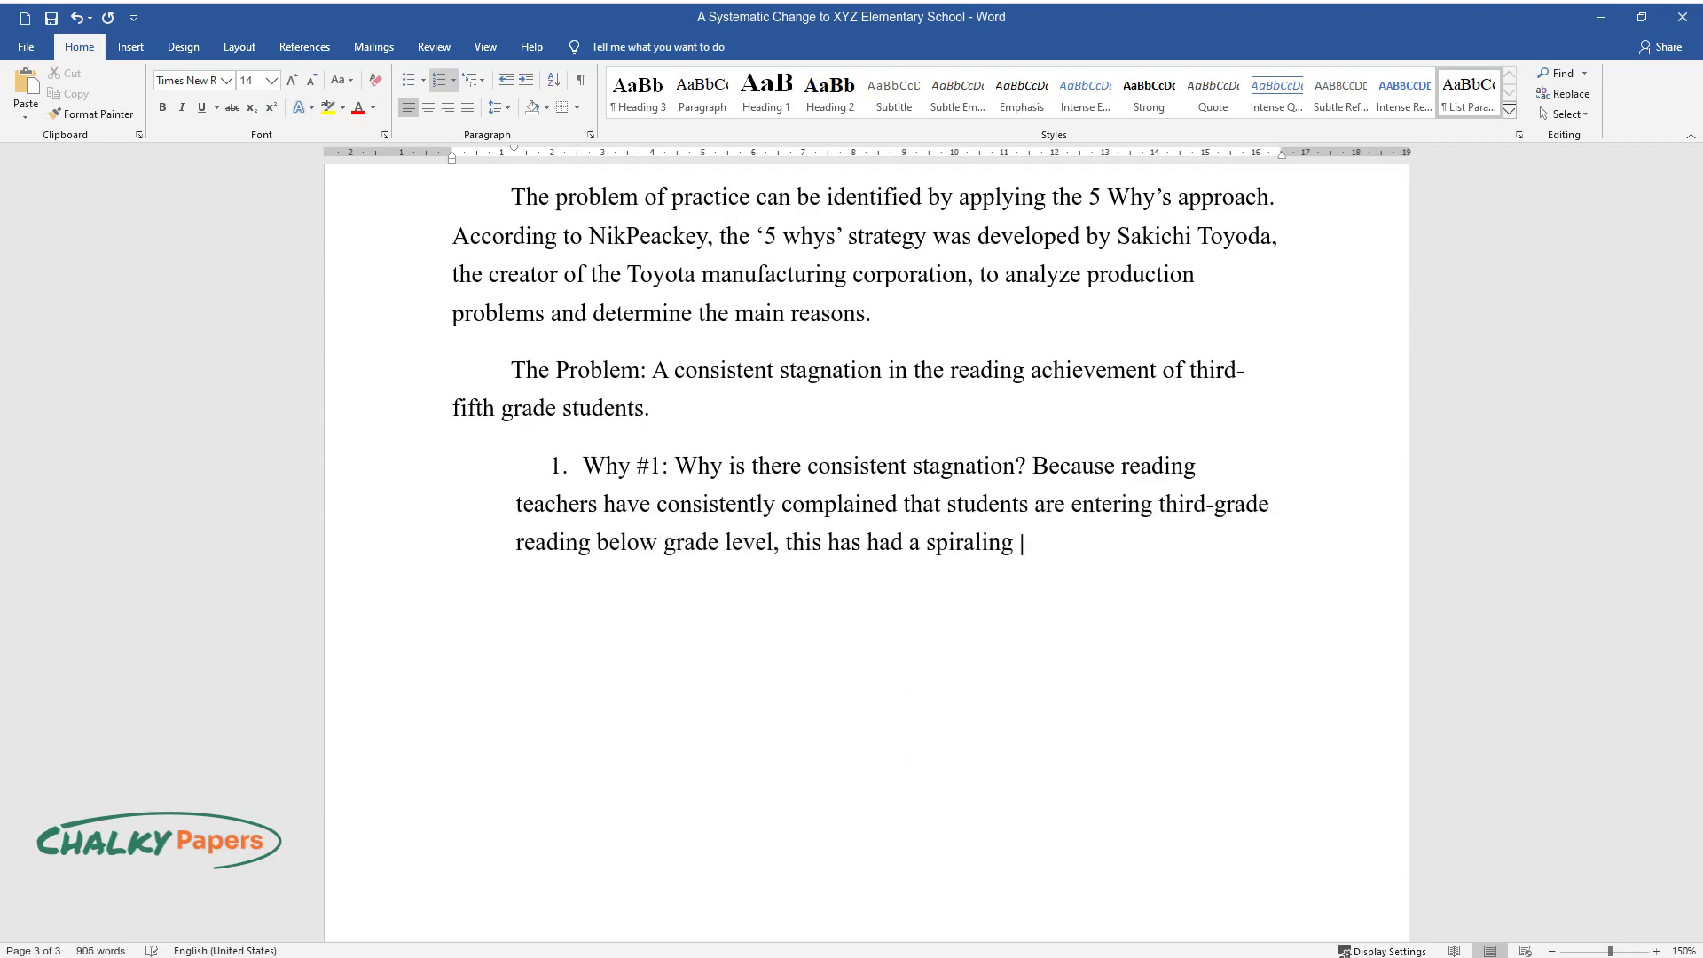
type("negative effect on achievement scores in testing grades.")
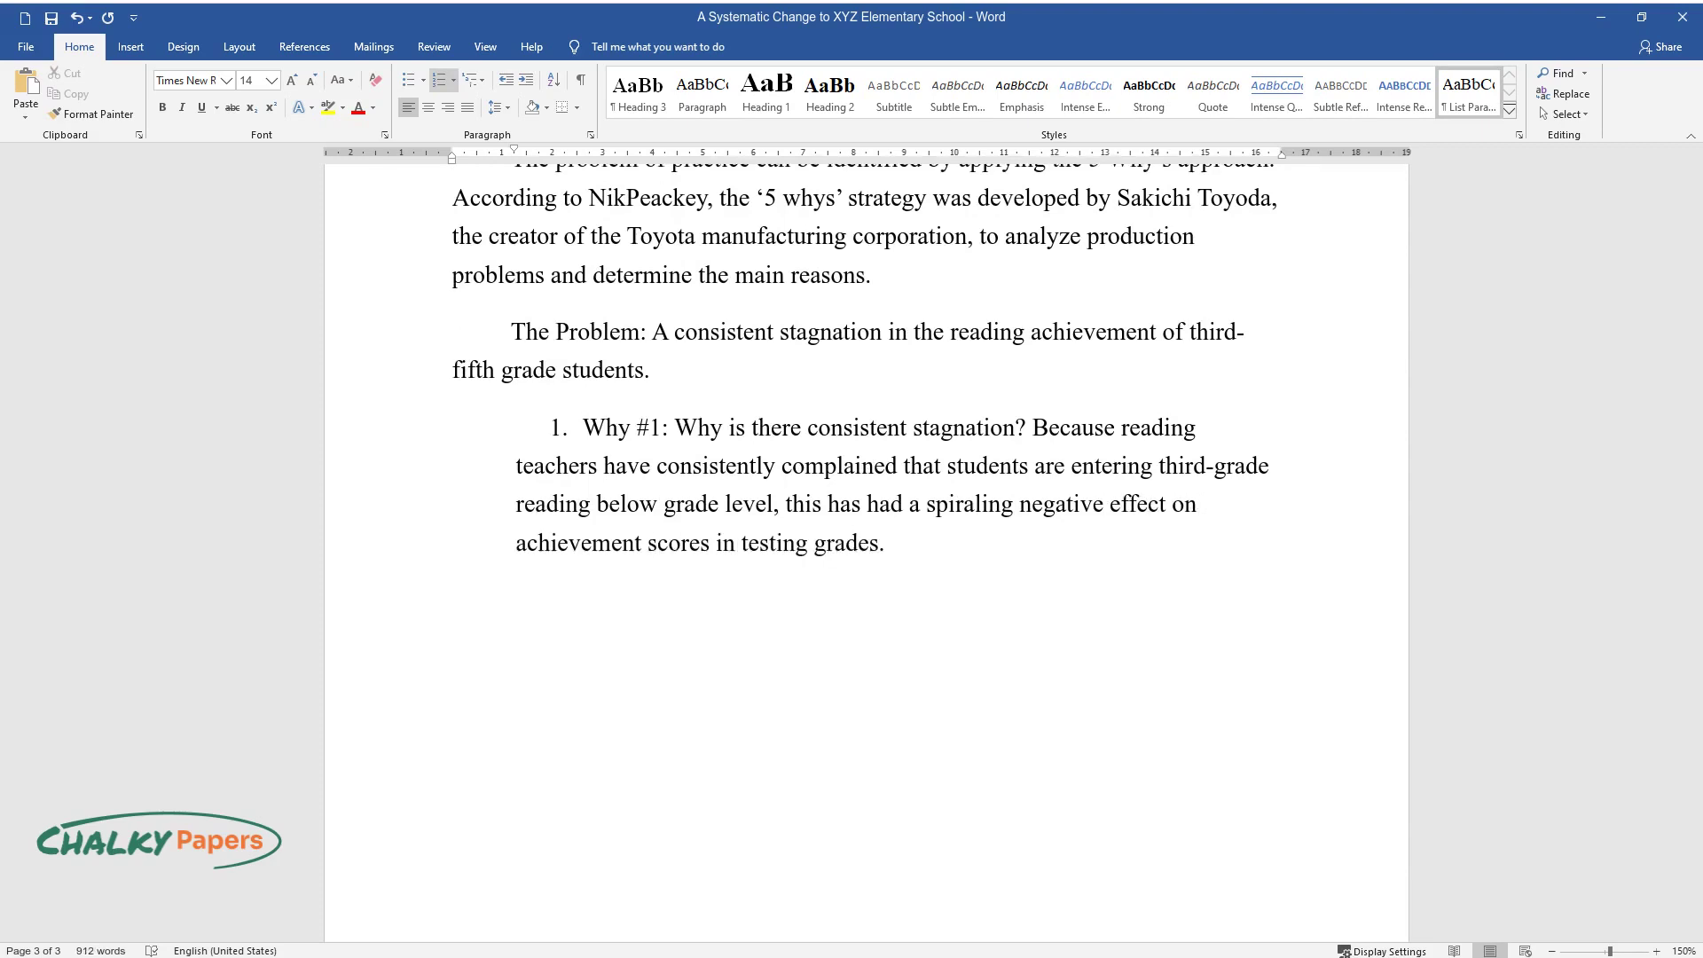
Step: Add item 2, 'Why #2: Why reading teachers have consistently complained?', answered by the diverse needs
key("Return")
type("Why #2: Why reading teachers")
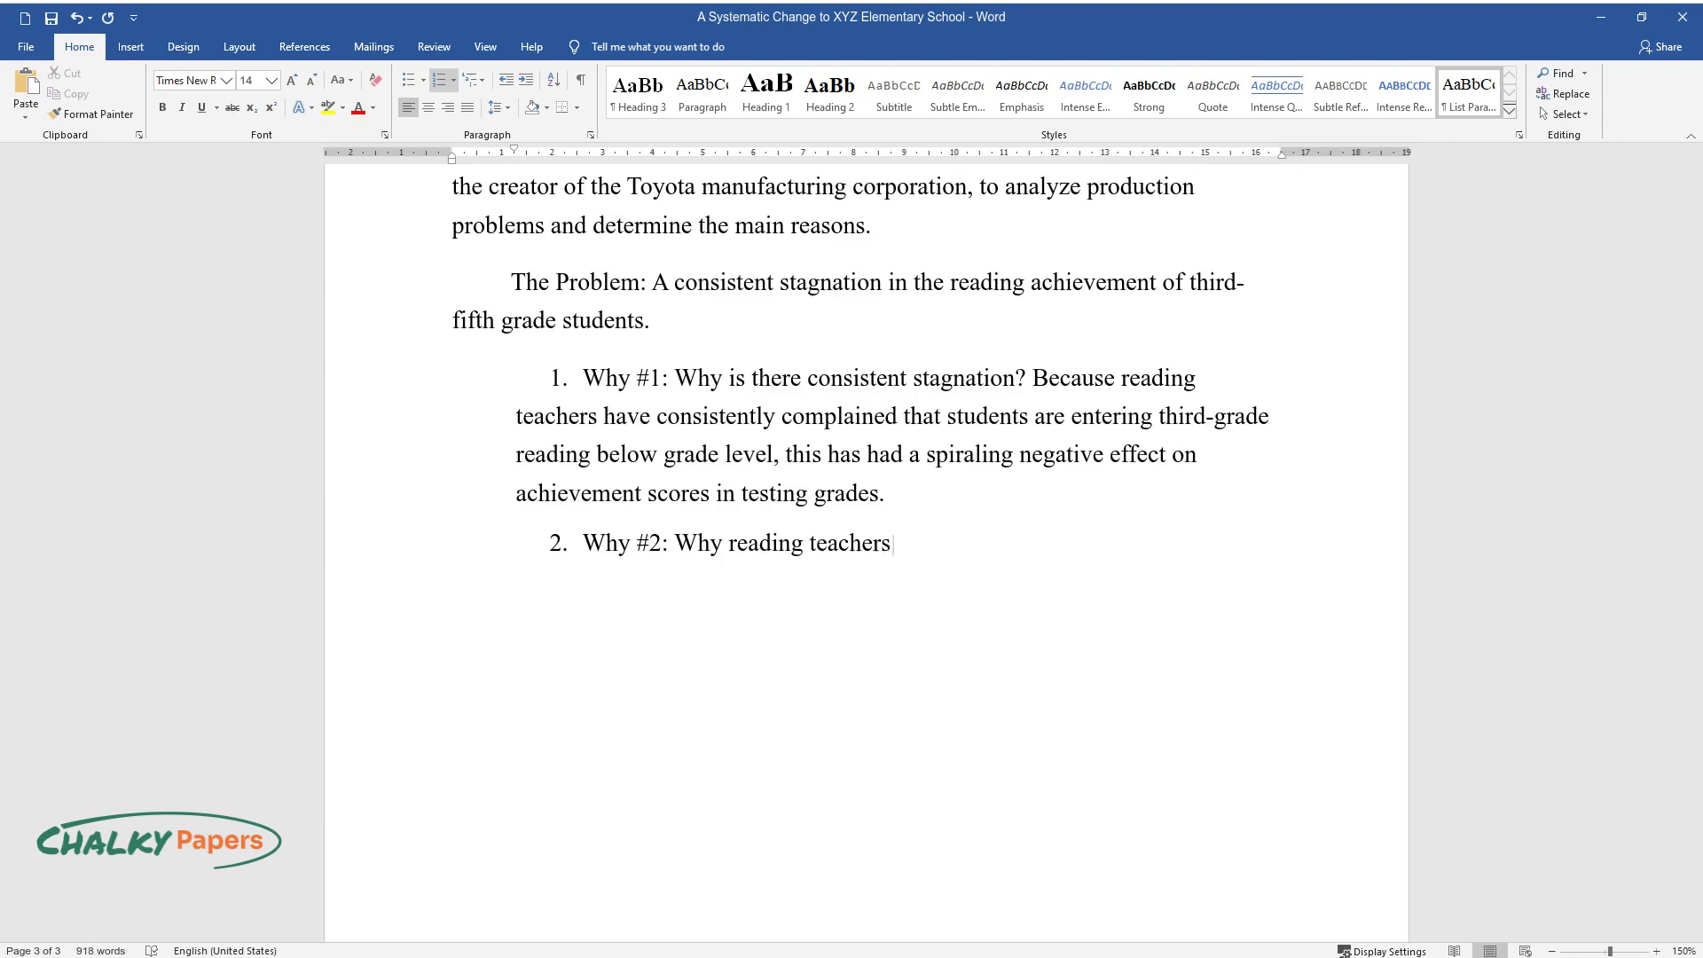
type(" have consistently complained? Bec")
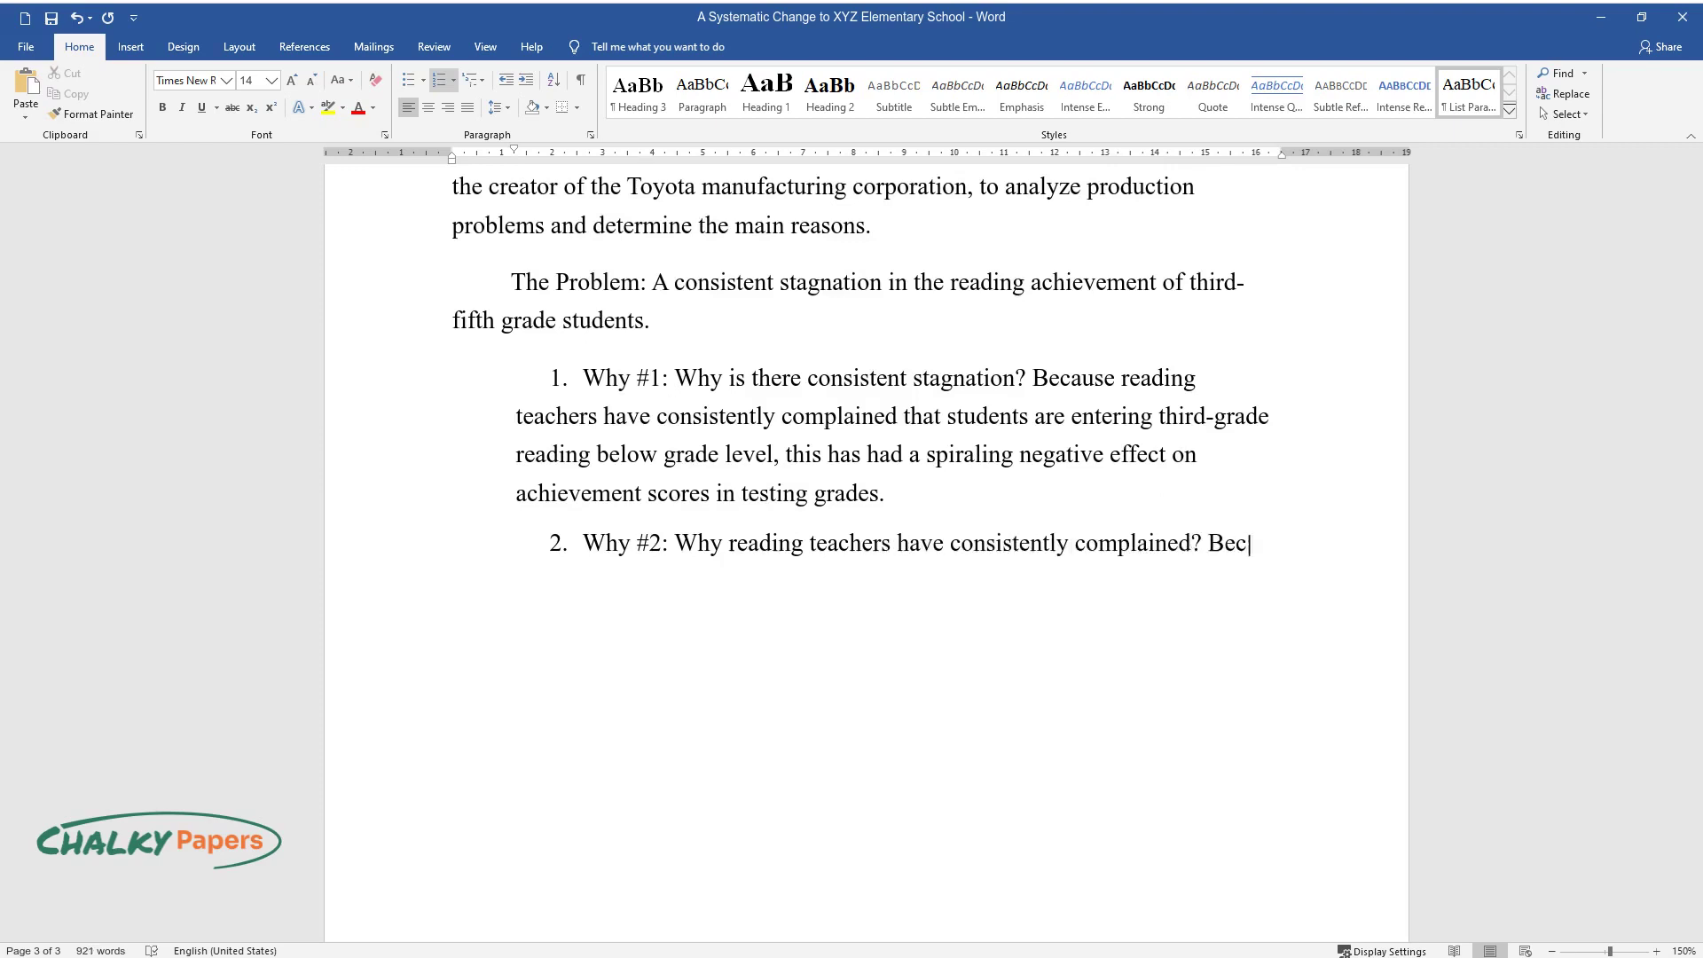
type("ause of the diverse needs of the s")
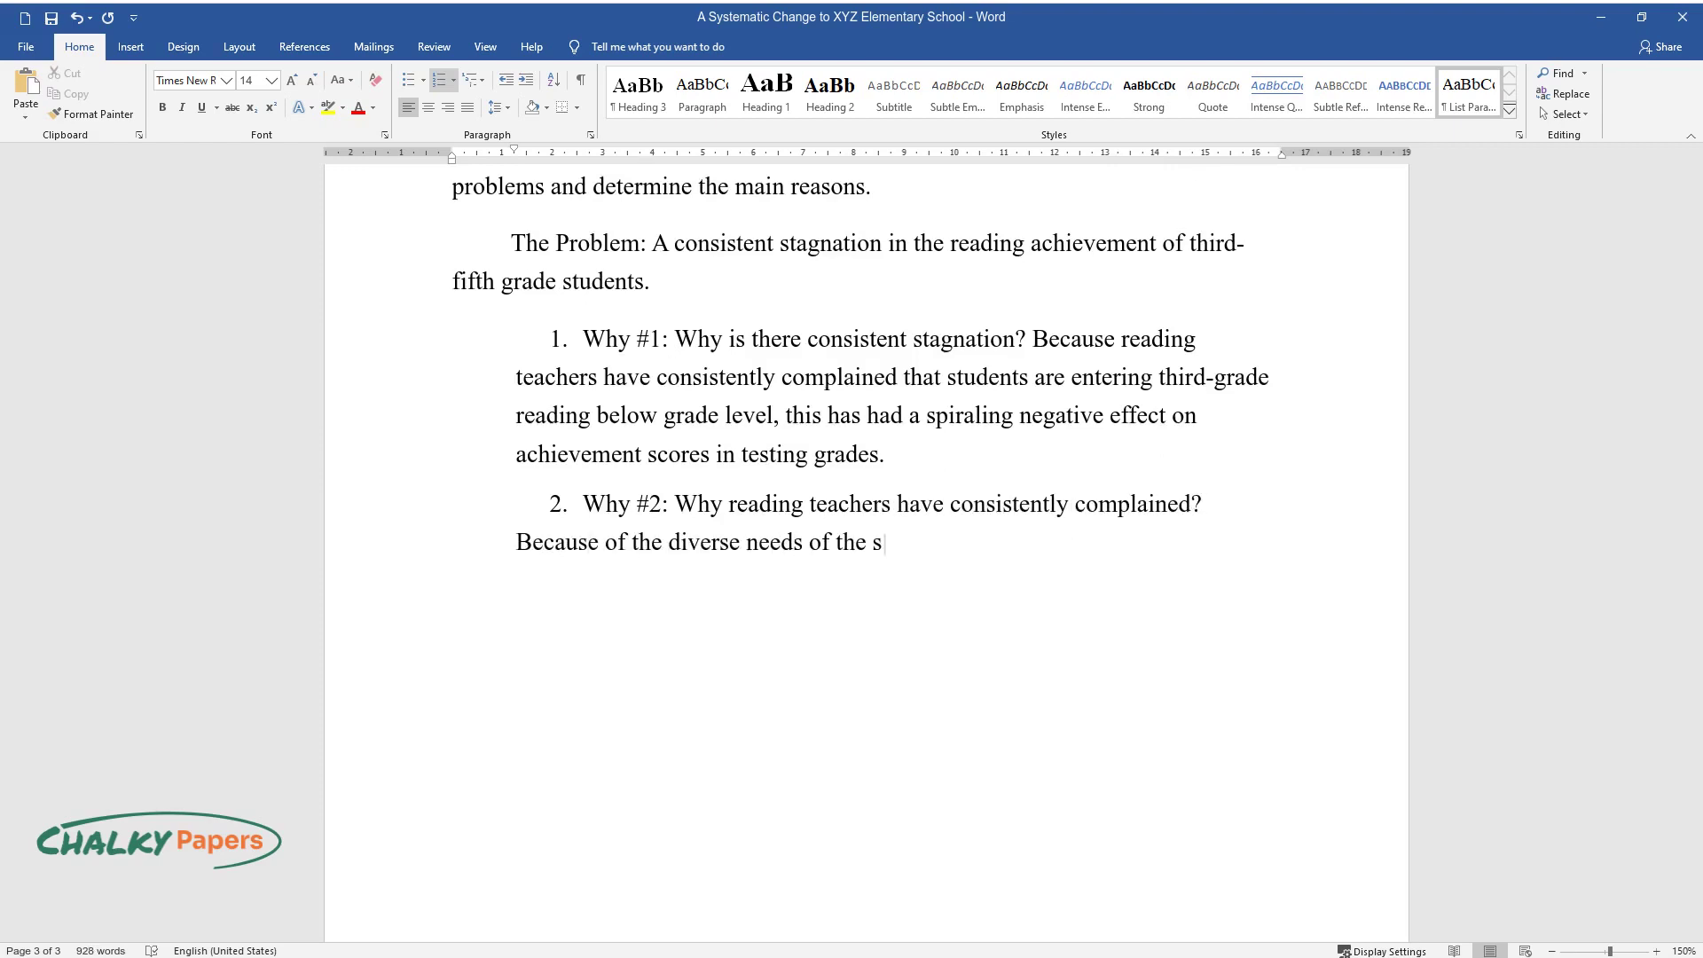
type("tudents represented in the school's demographic and")
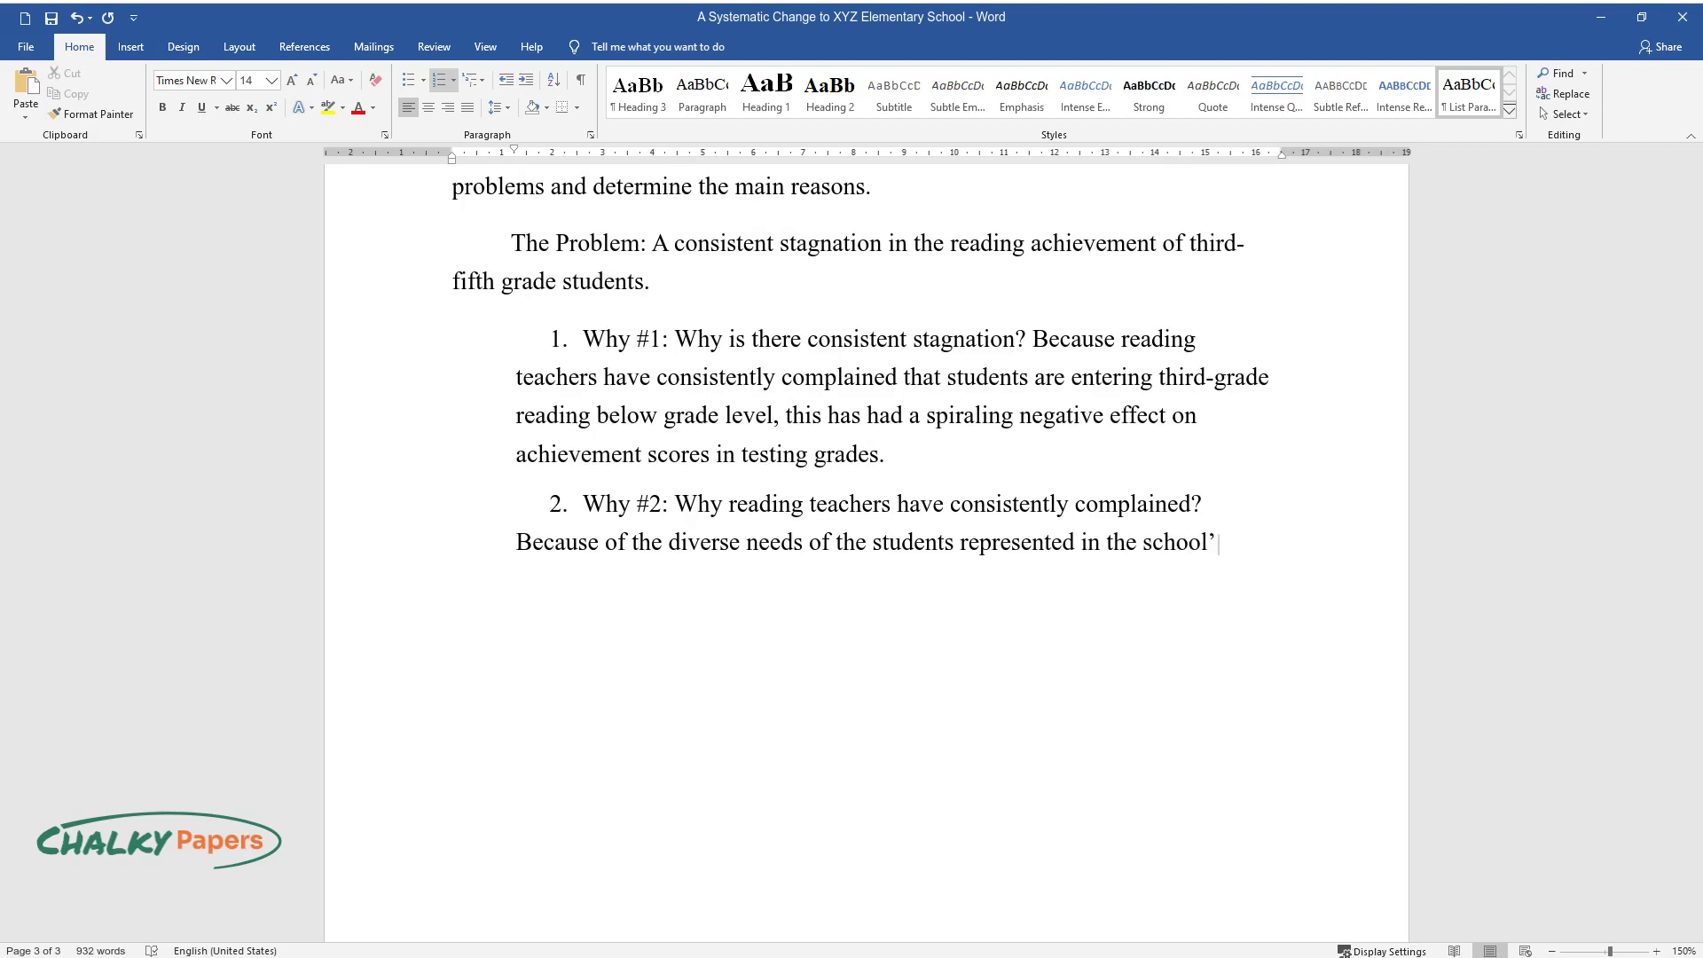
type(" low reading achievement.")
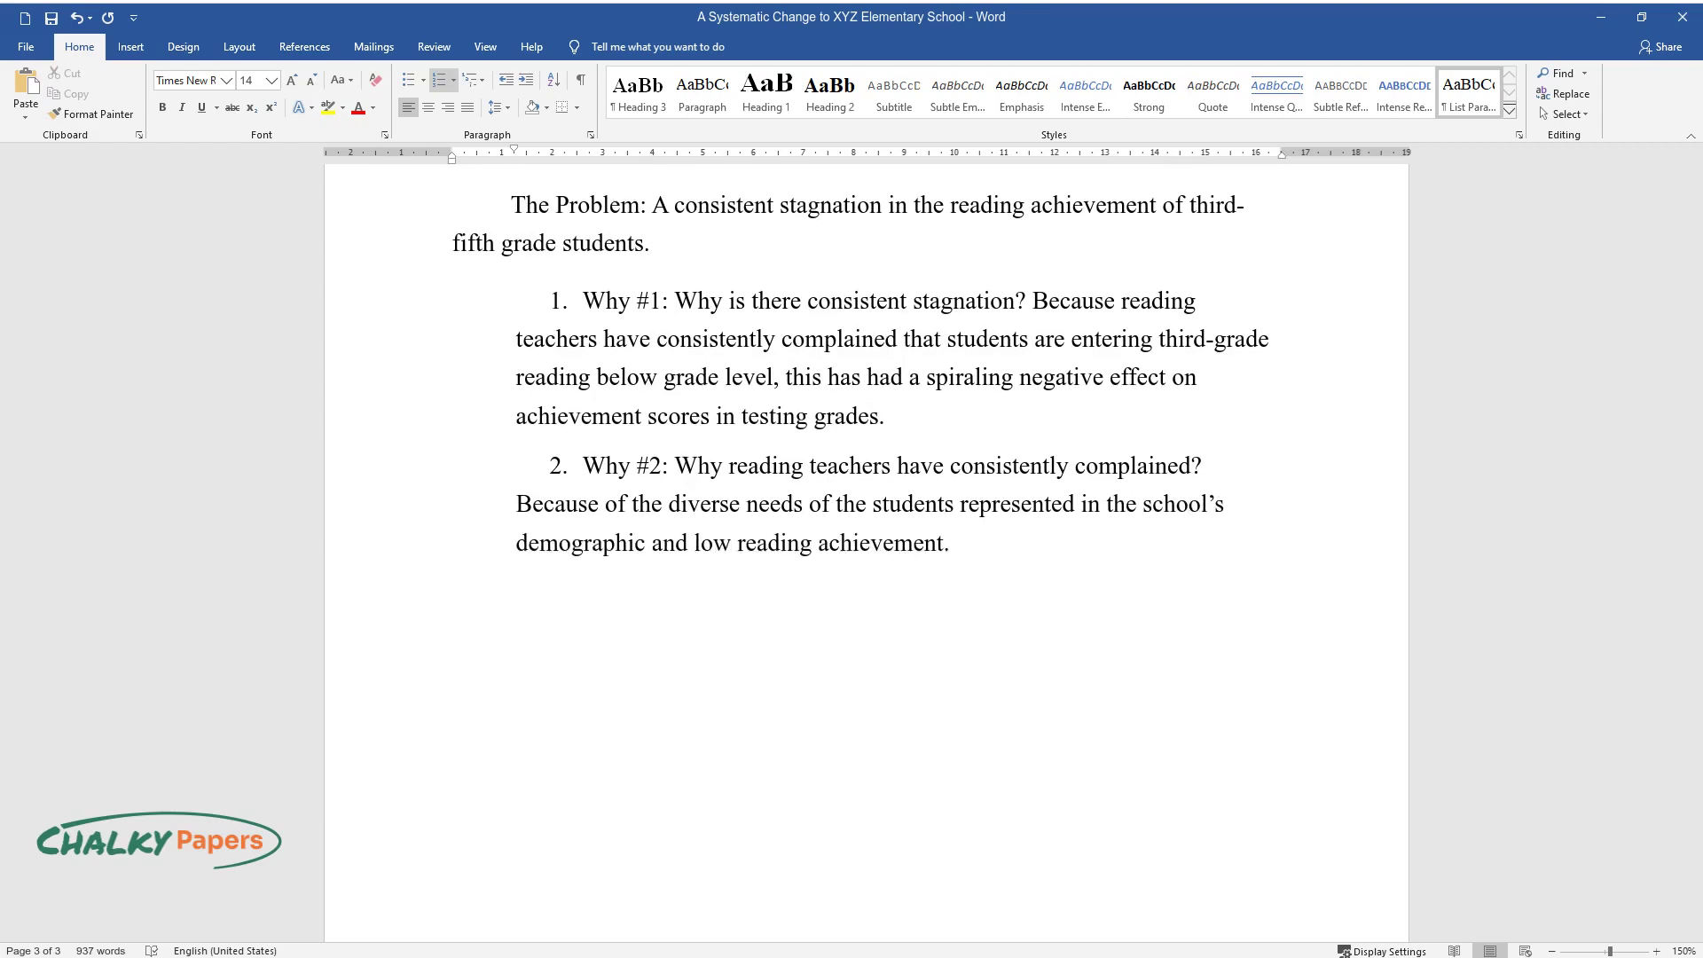
Step: Add Why #3 on low reading achievement, Why #4 on curriculum disconnect, and Why #5 on instructional gaps
key("Return")
type("Why #3")
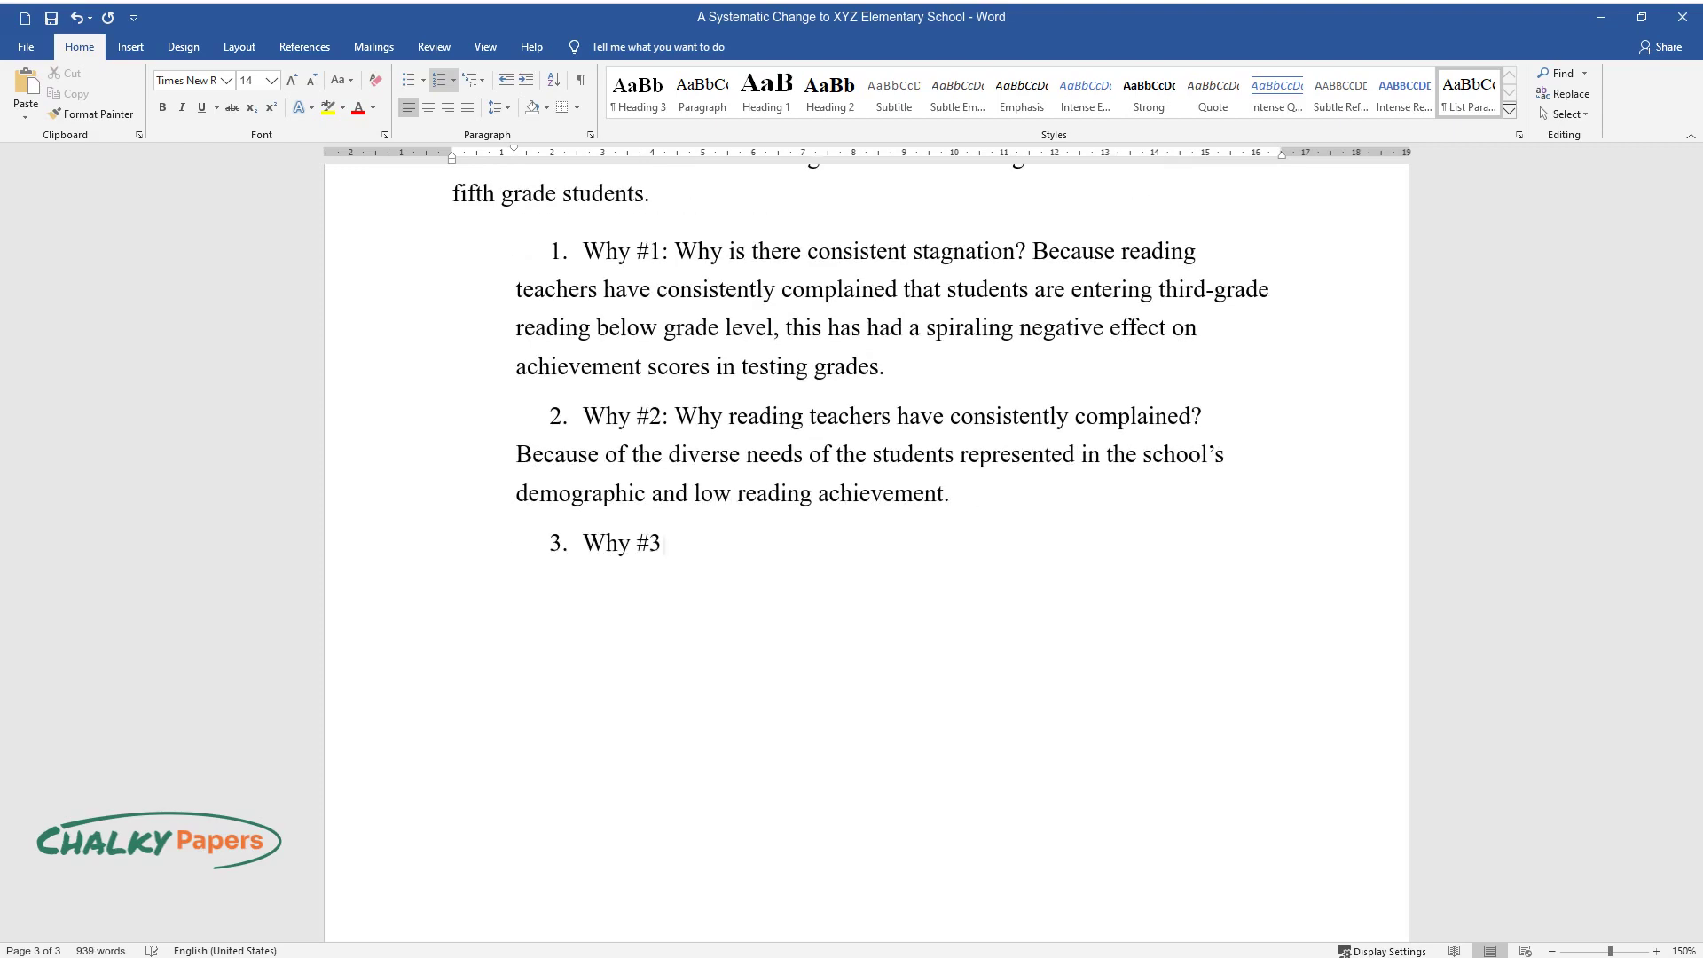
type(": Why is there a low reading achi")
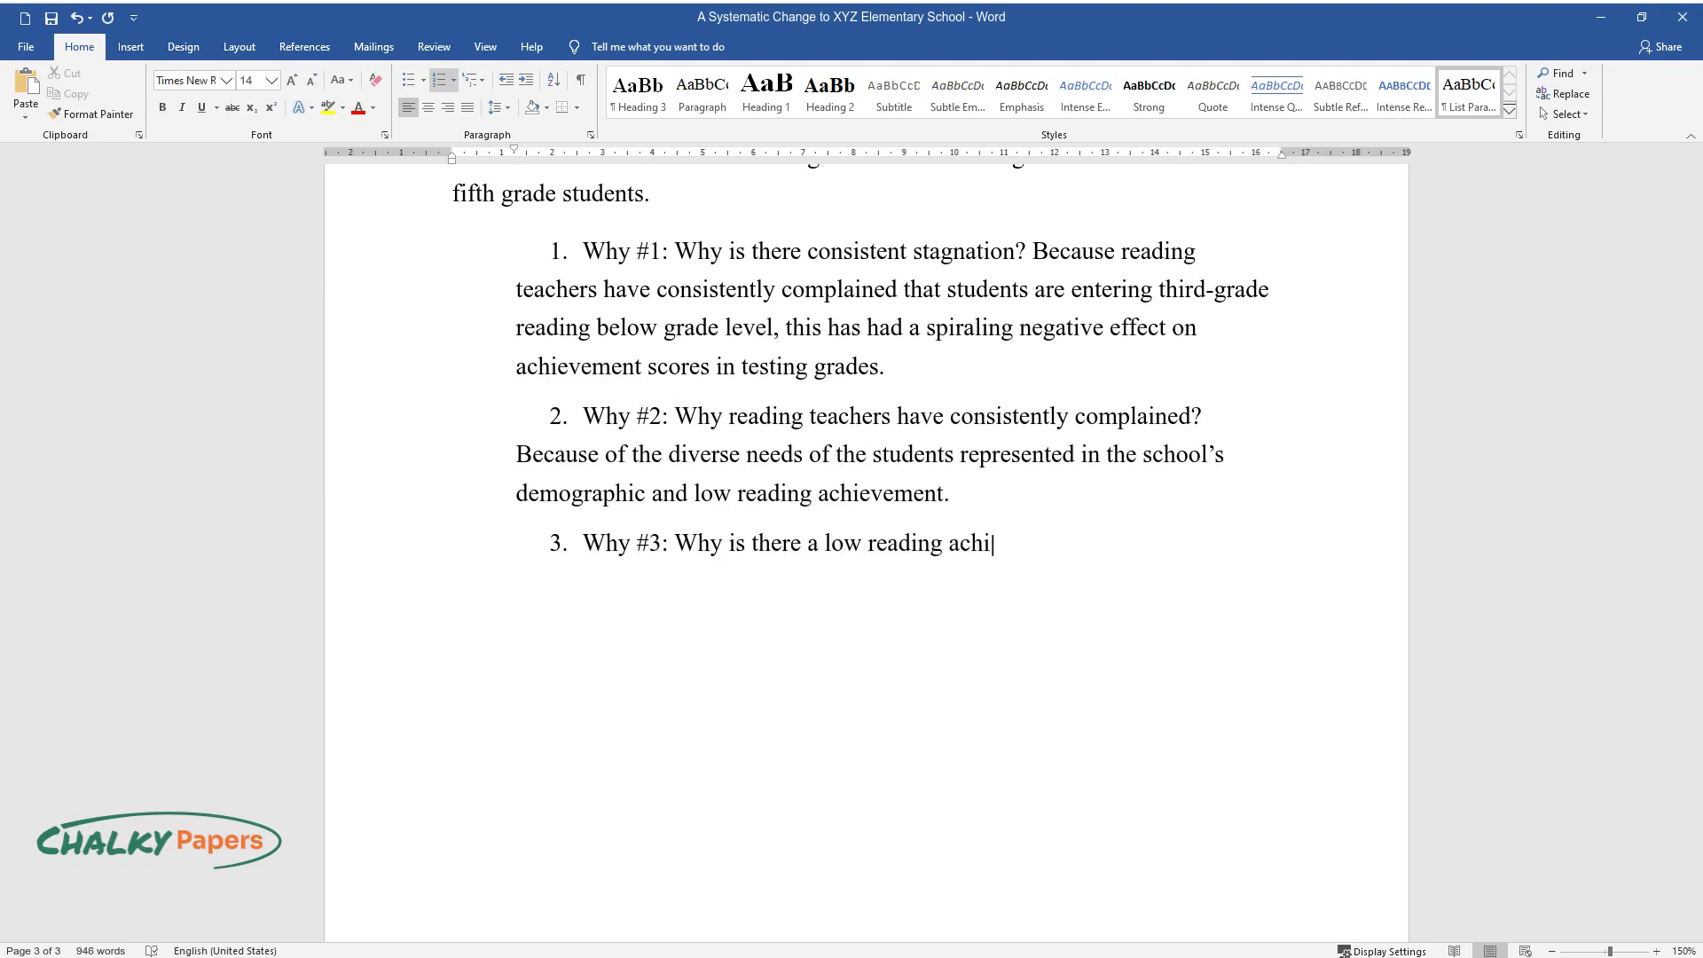
type("evement among diverse students? B")
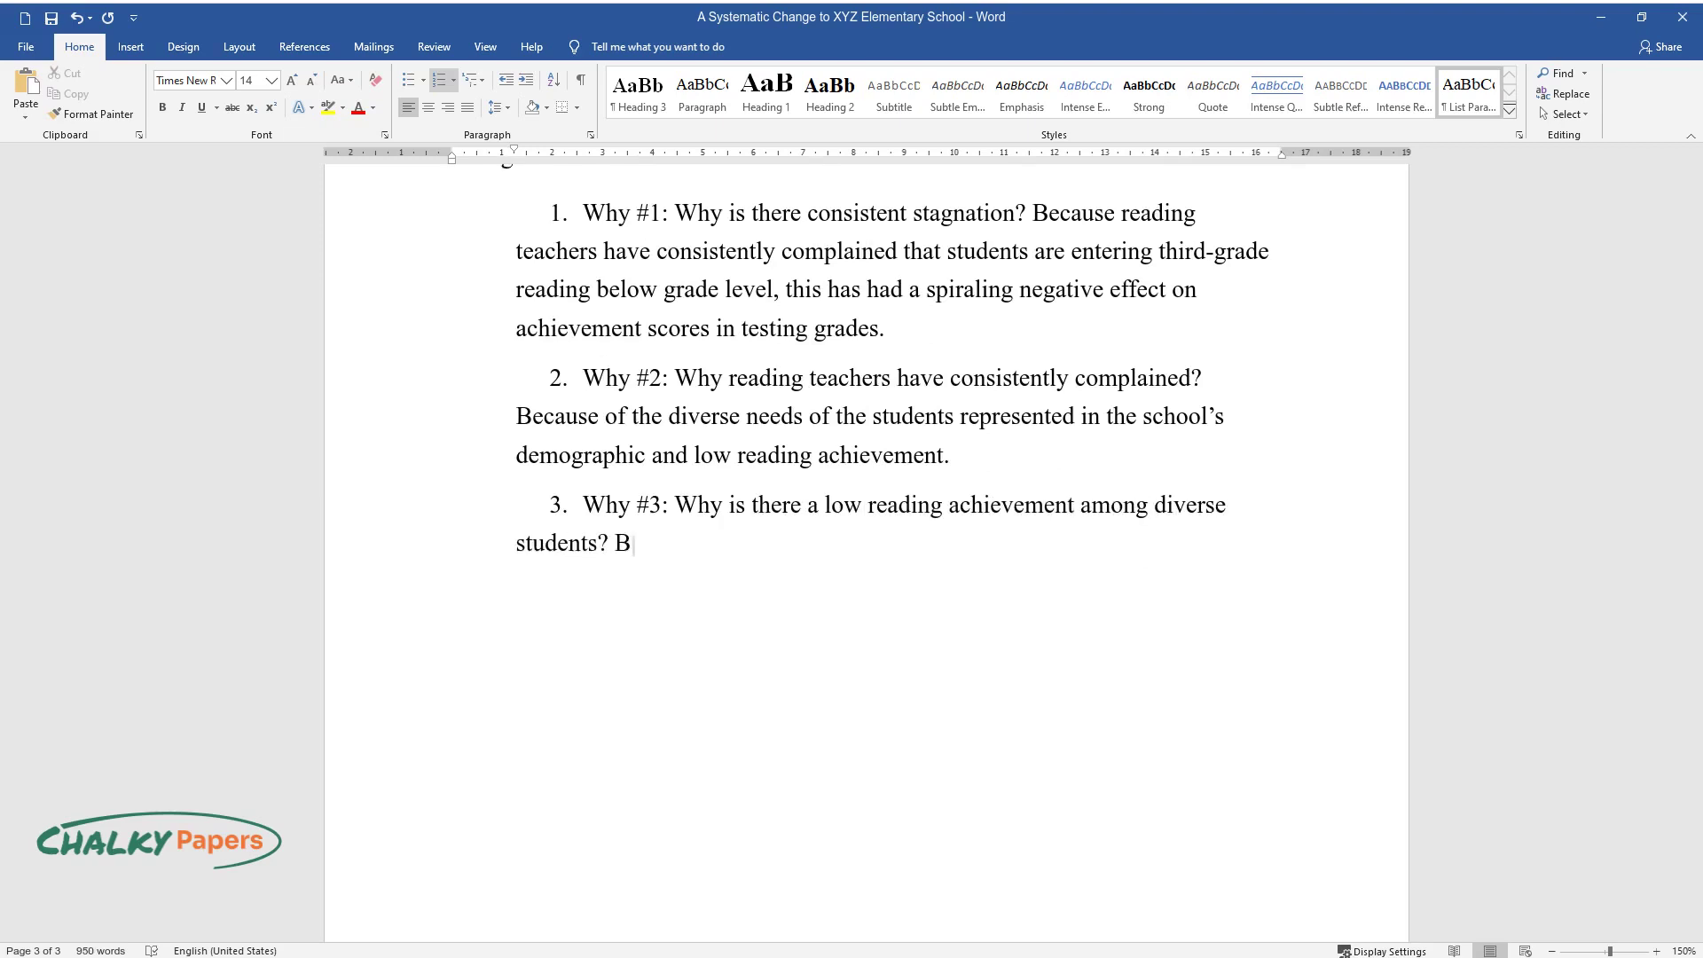
type("ecause there is a disconnect bet")
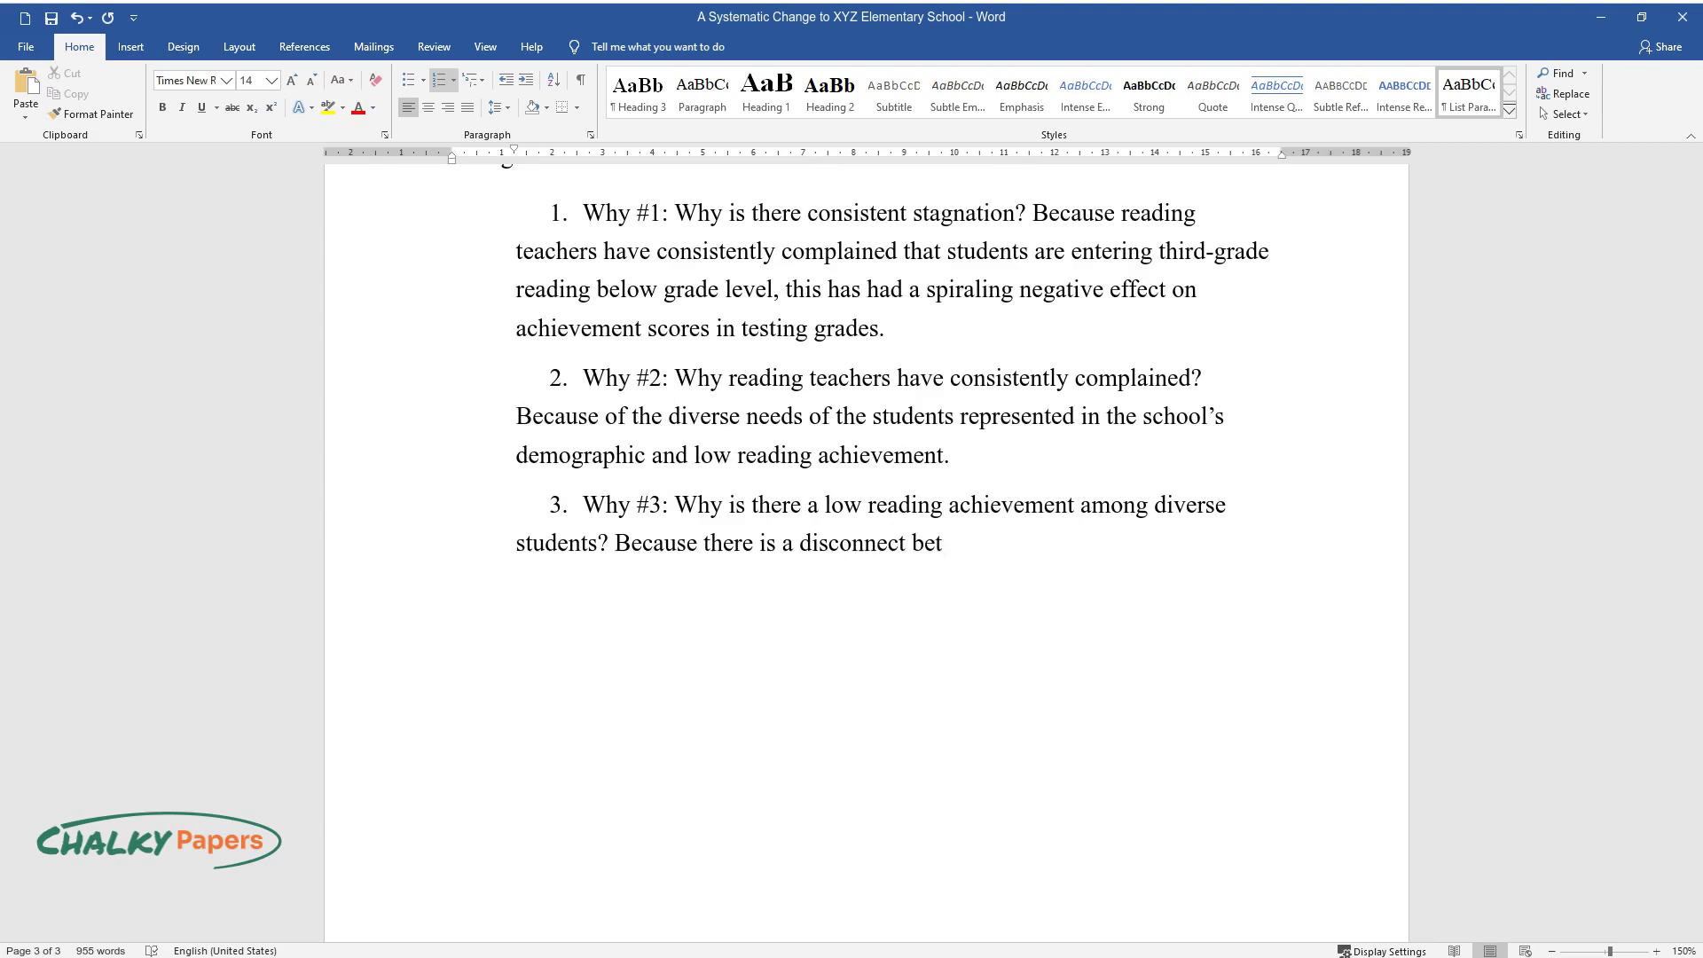
type("ween curriculum implementation/in")
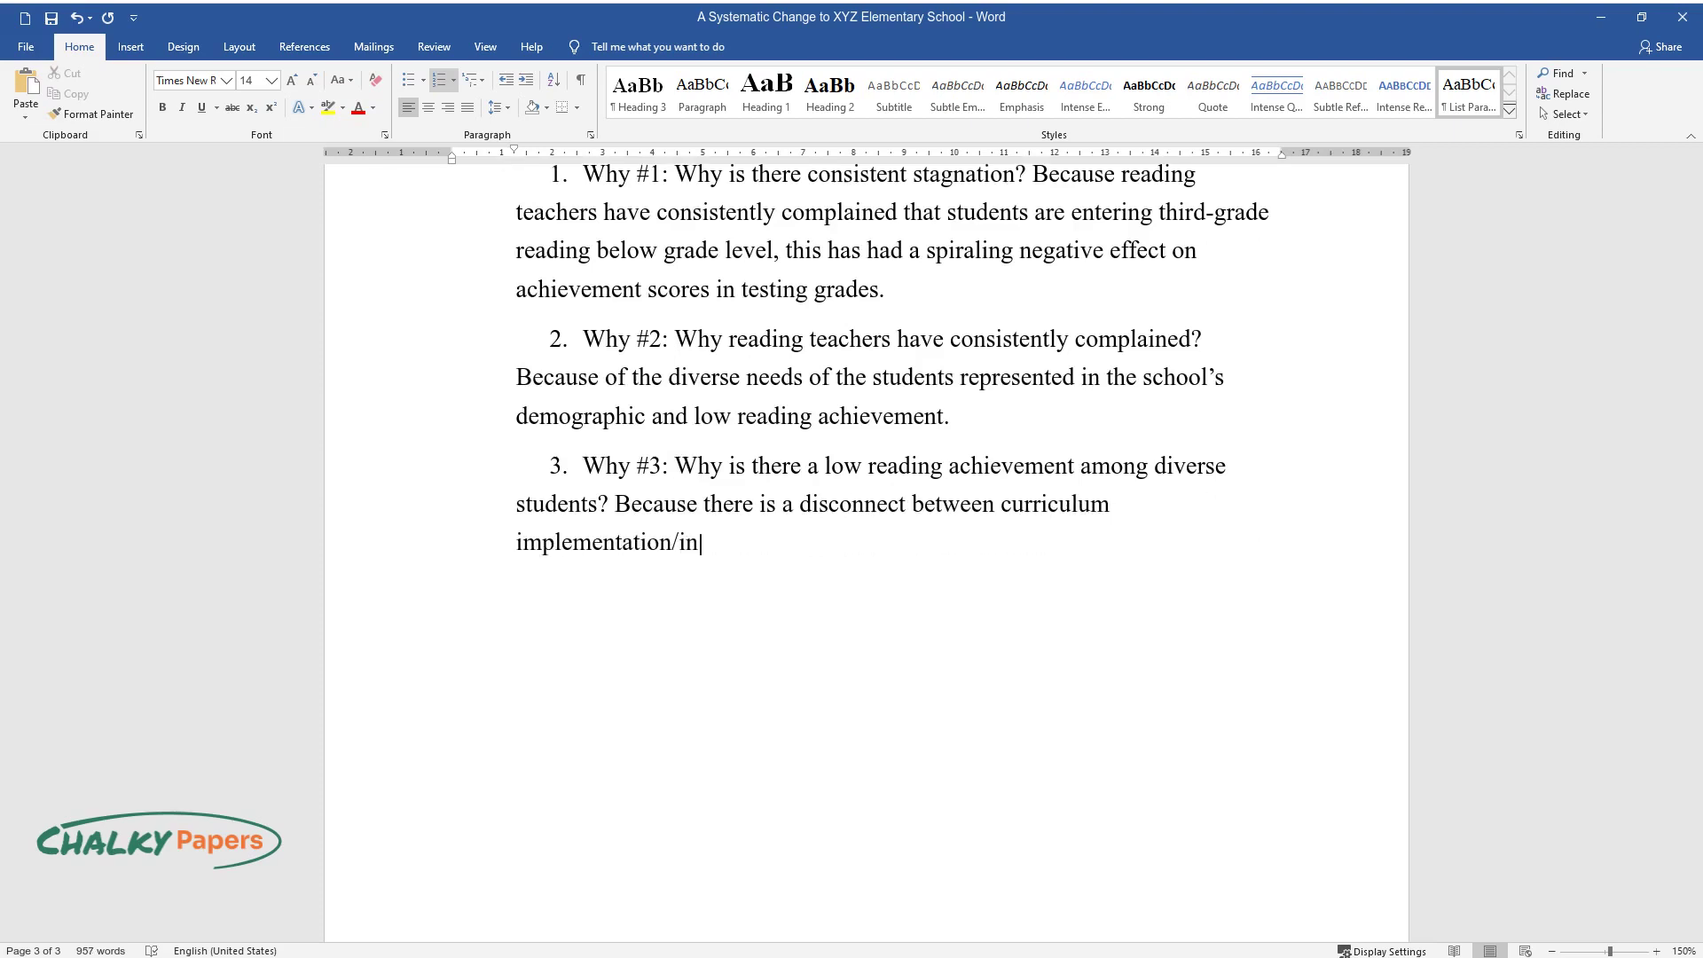
type("structional delivery and student ")
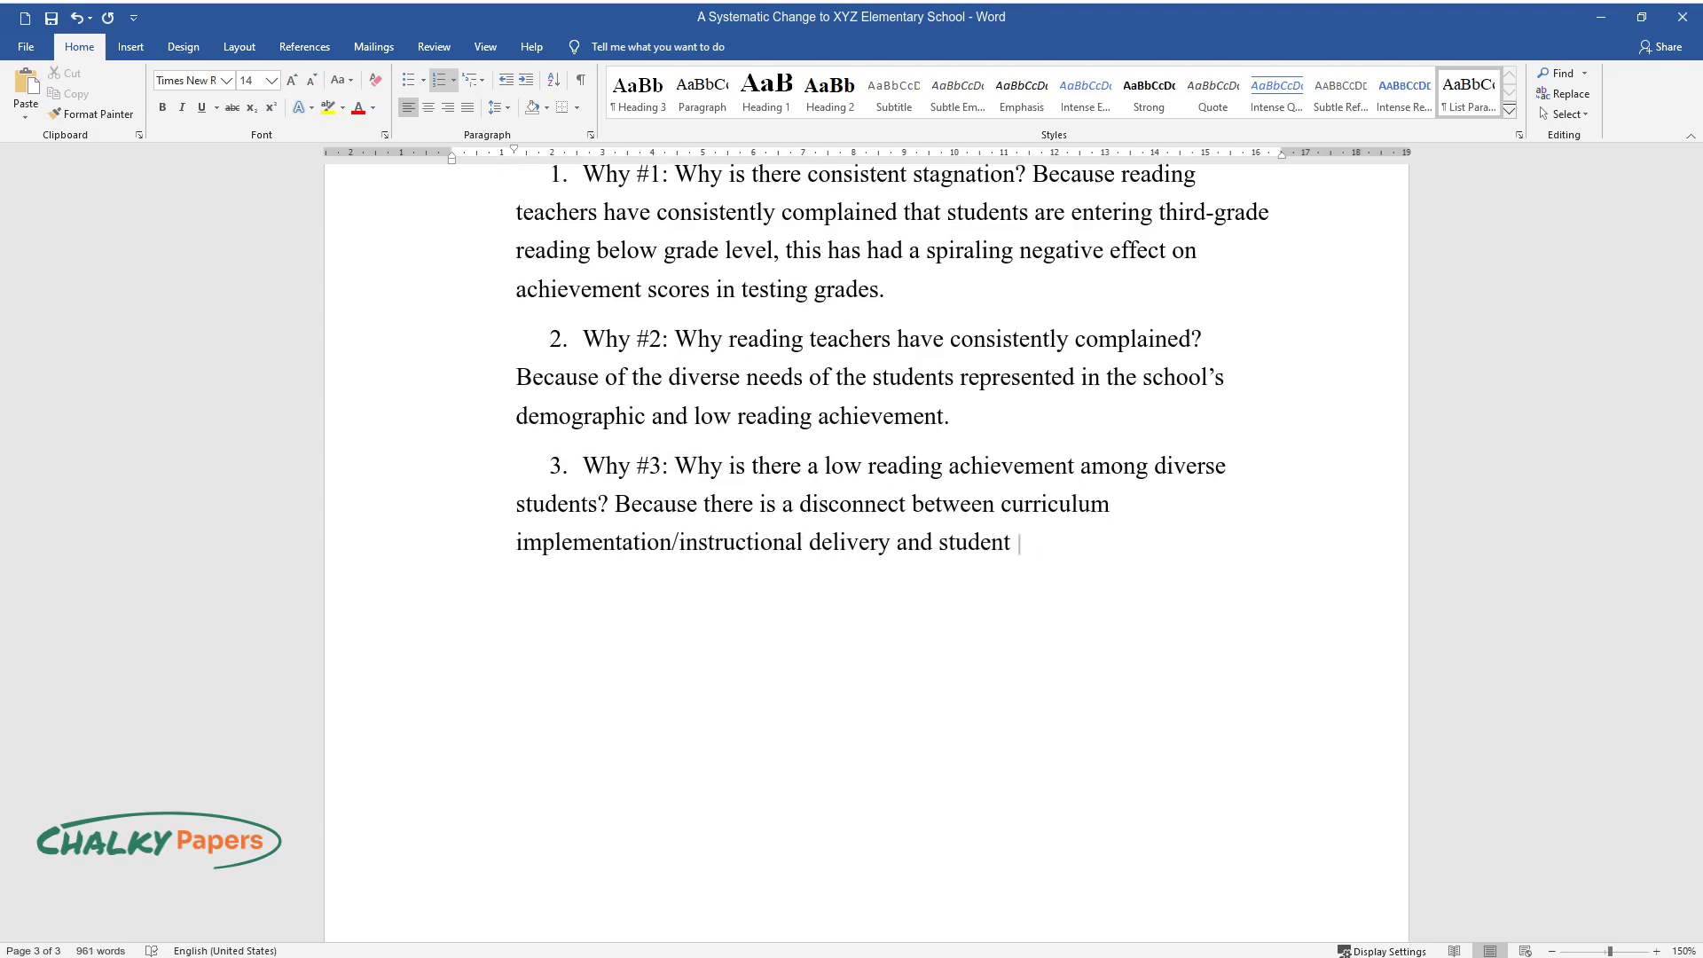
type("reading achievement.")
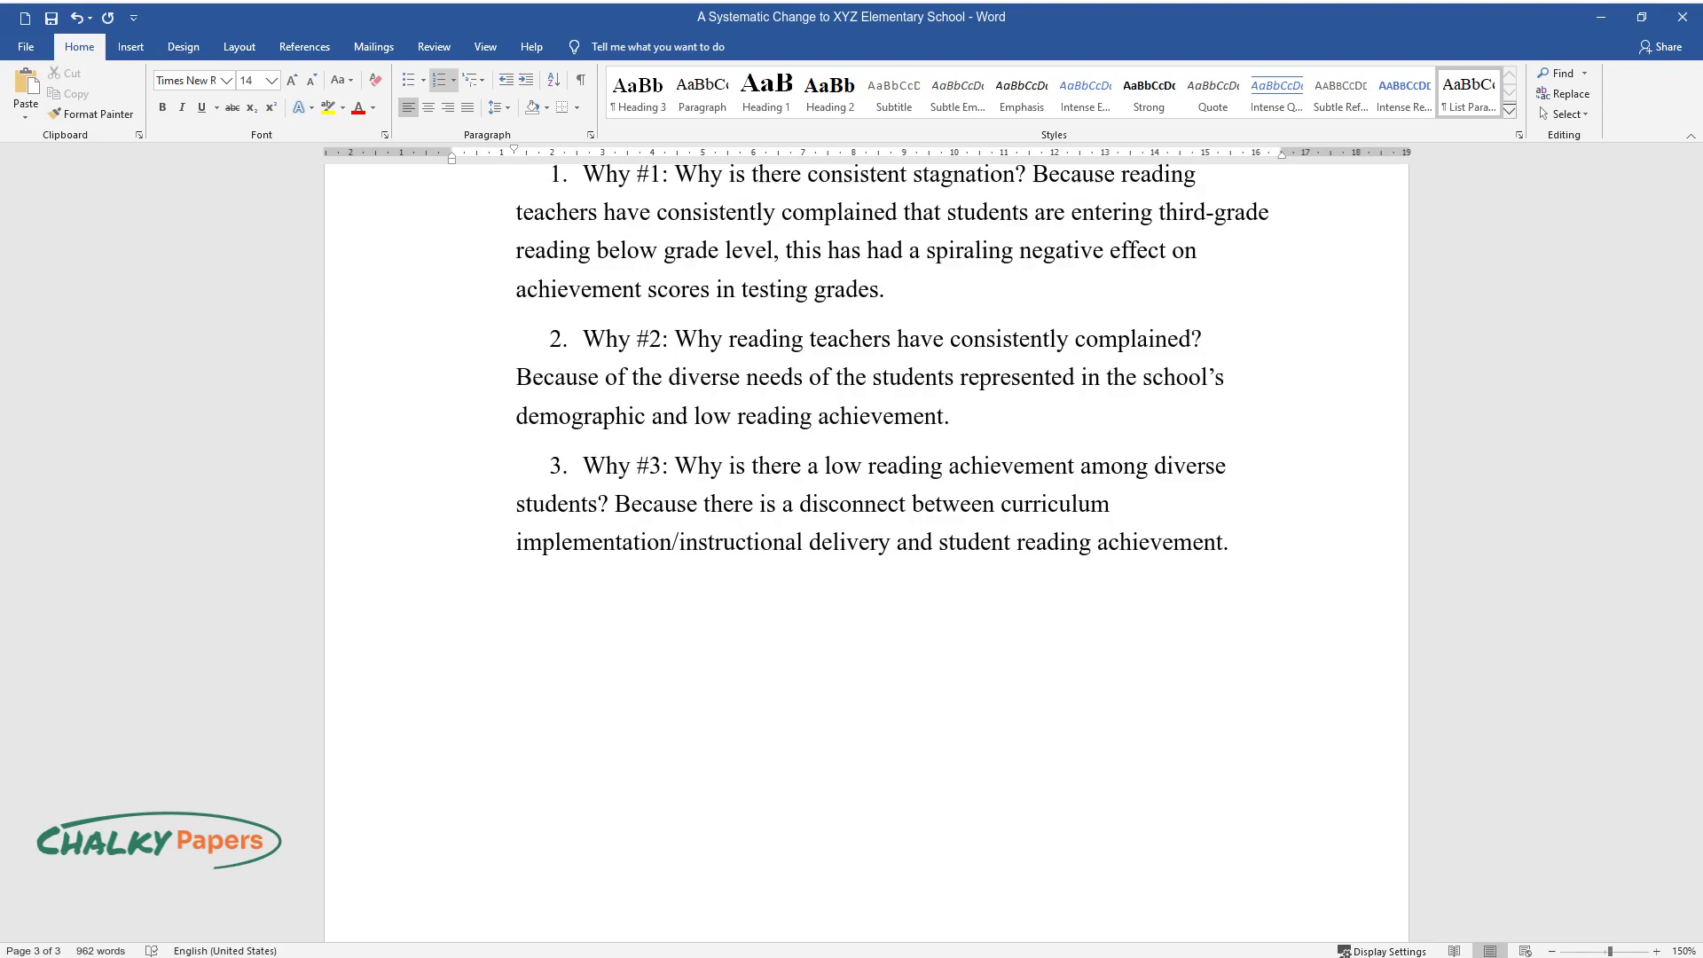
key("Return")
type("Why #4: Why is there a disc")
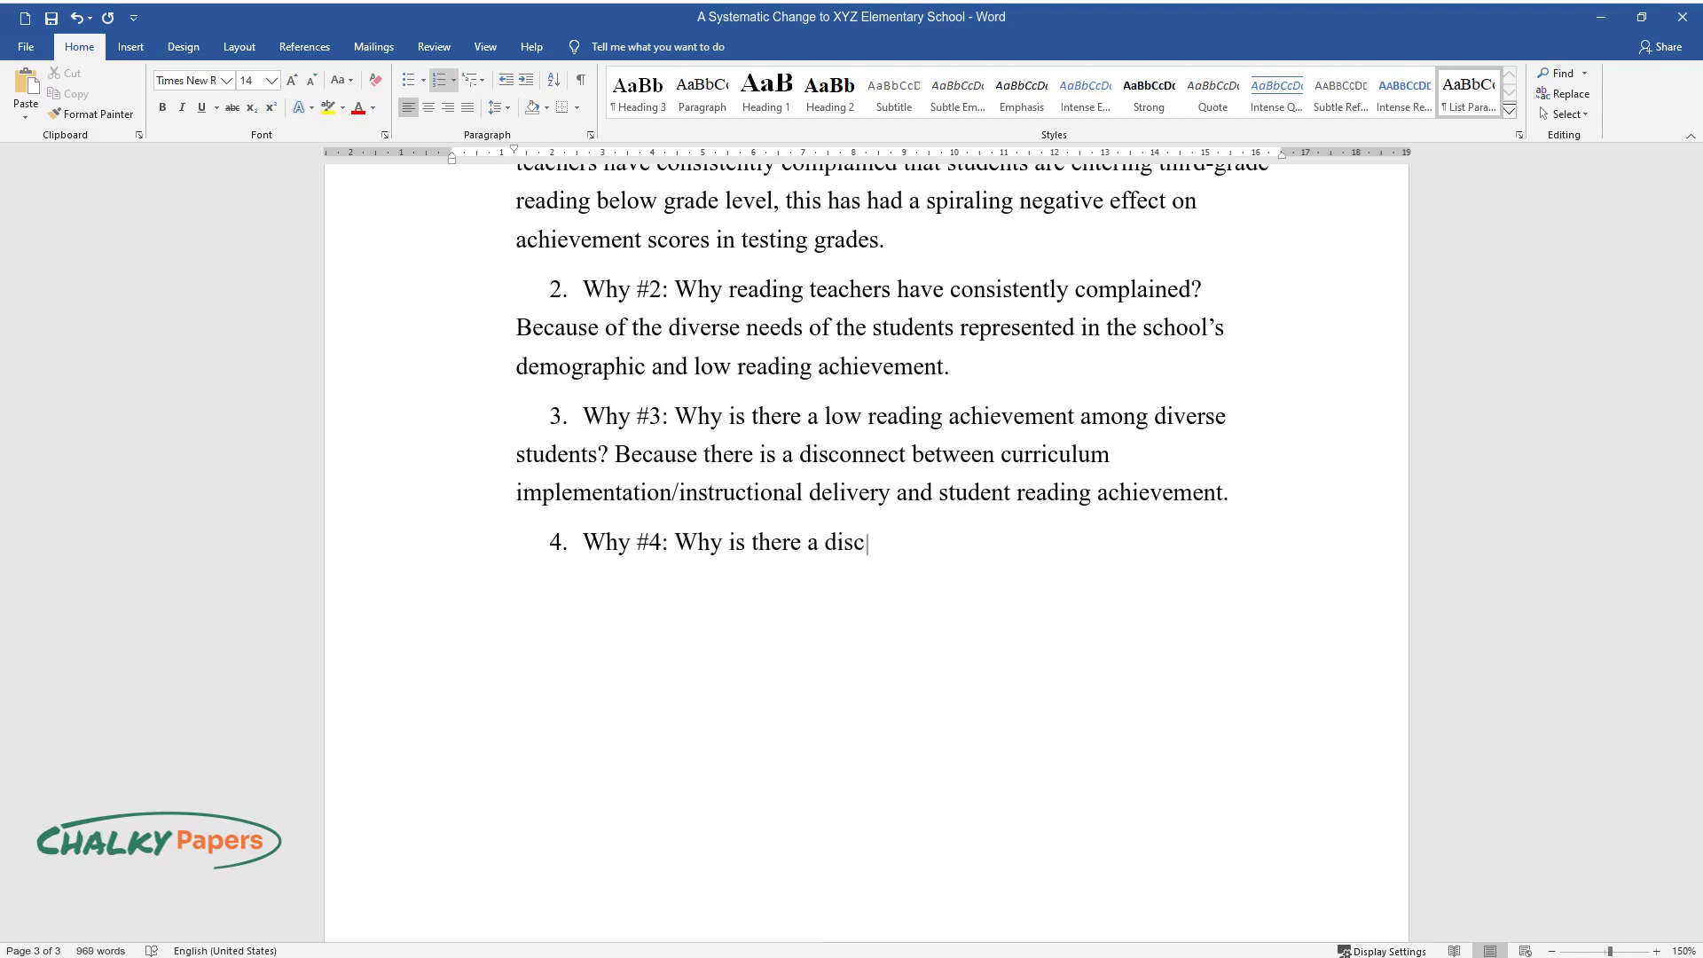
type("onnect in curriculum implementa")
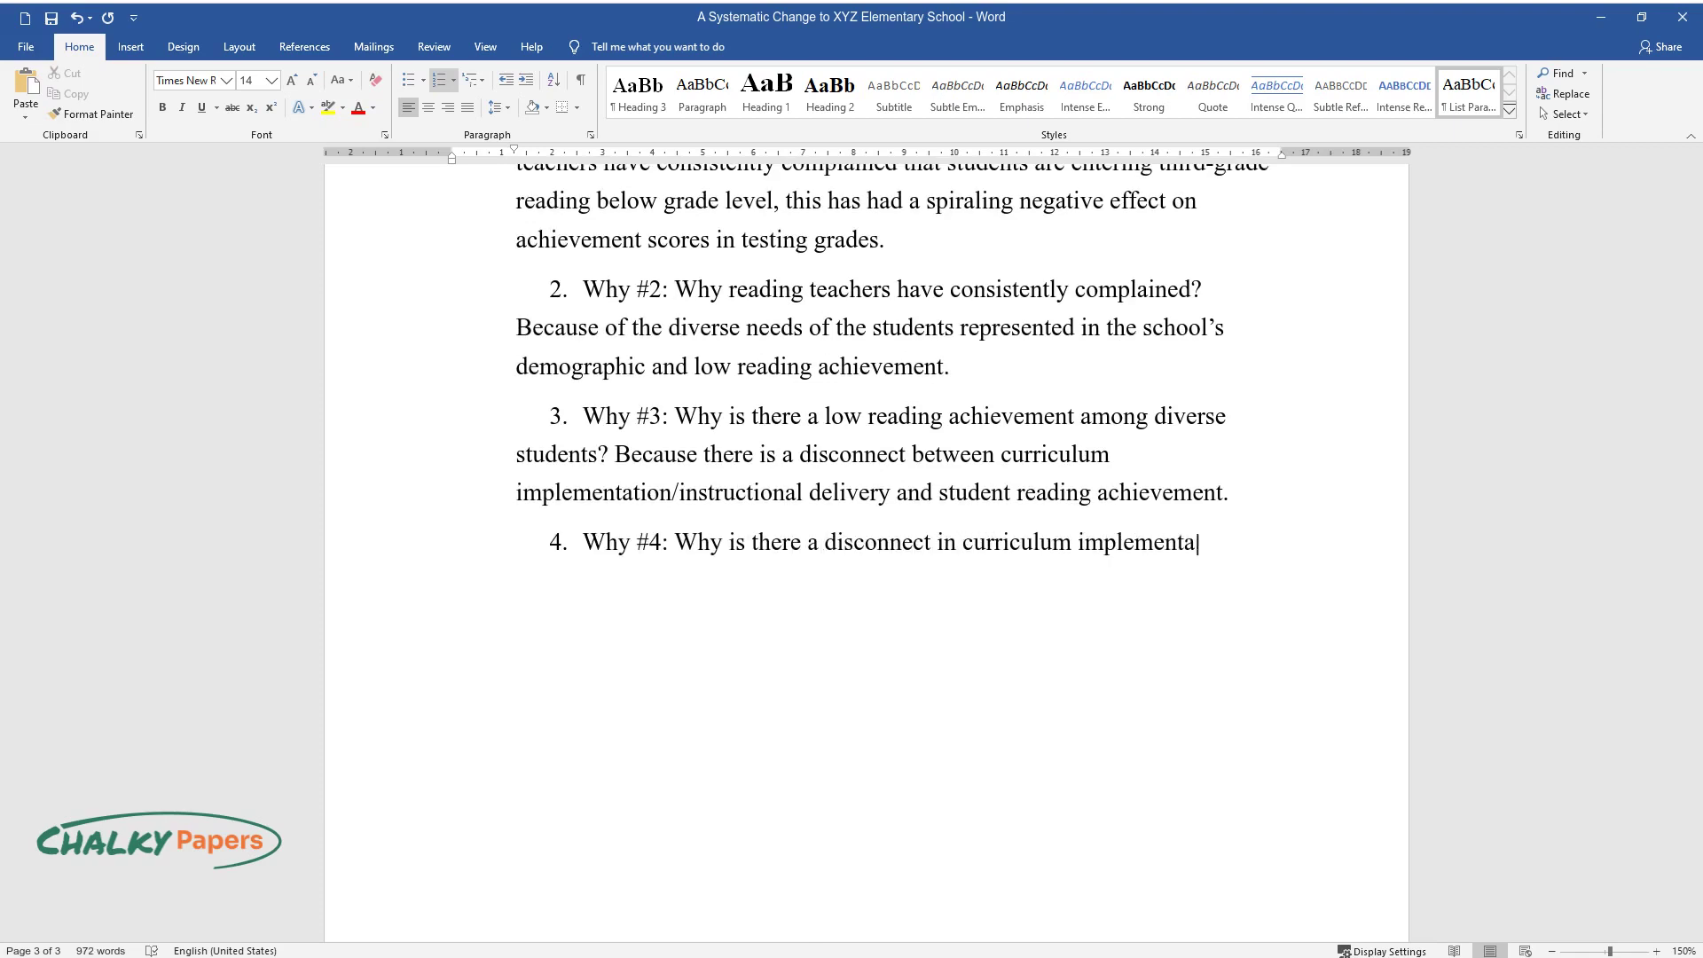
type("tion? Because there is a gap bet")
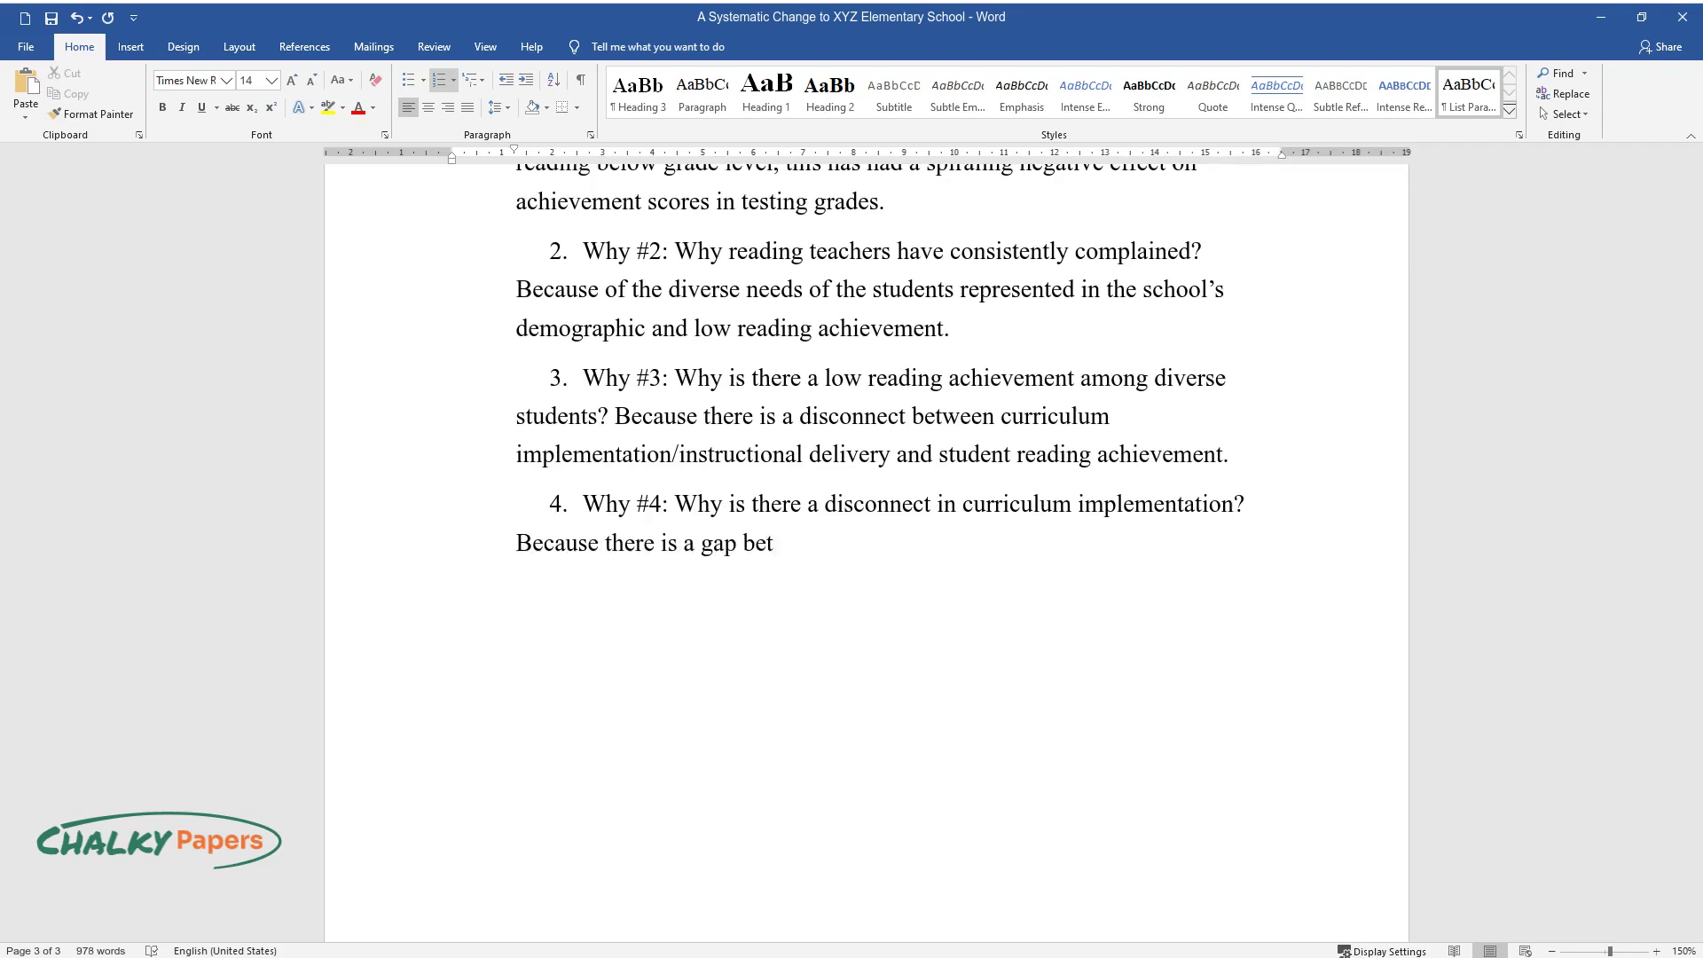
type("ween instructional delivery and")
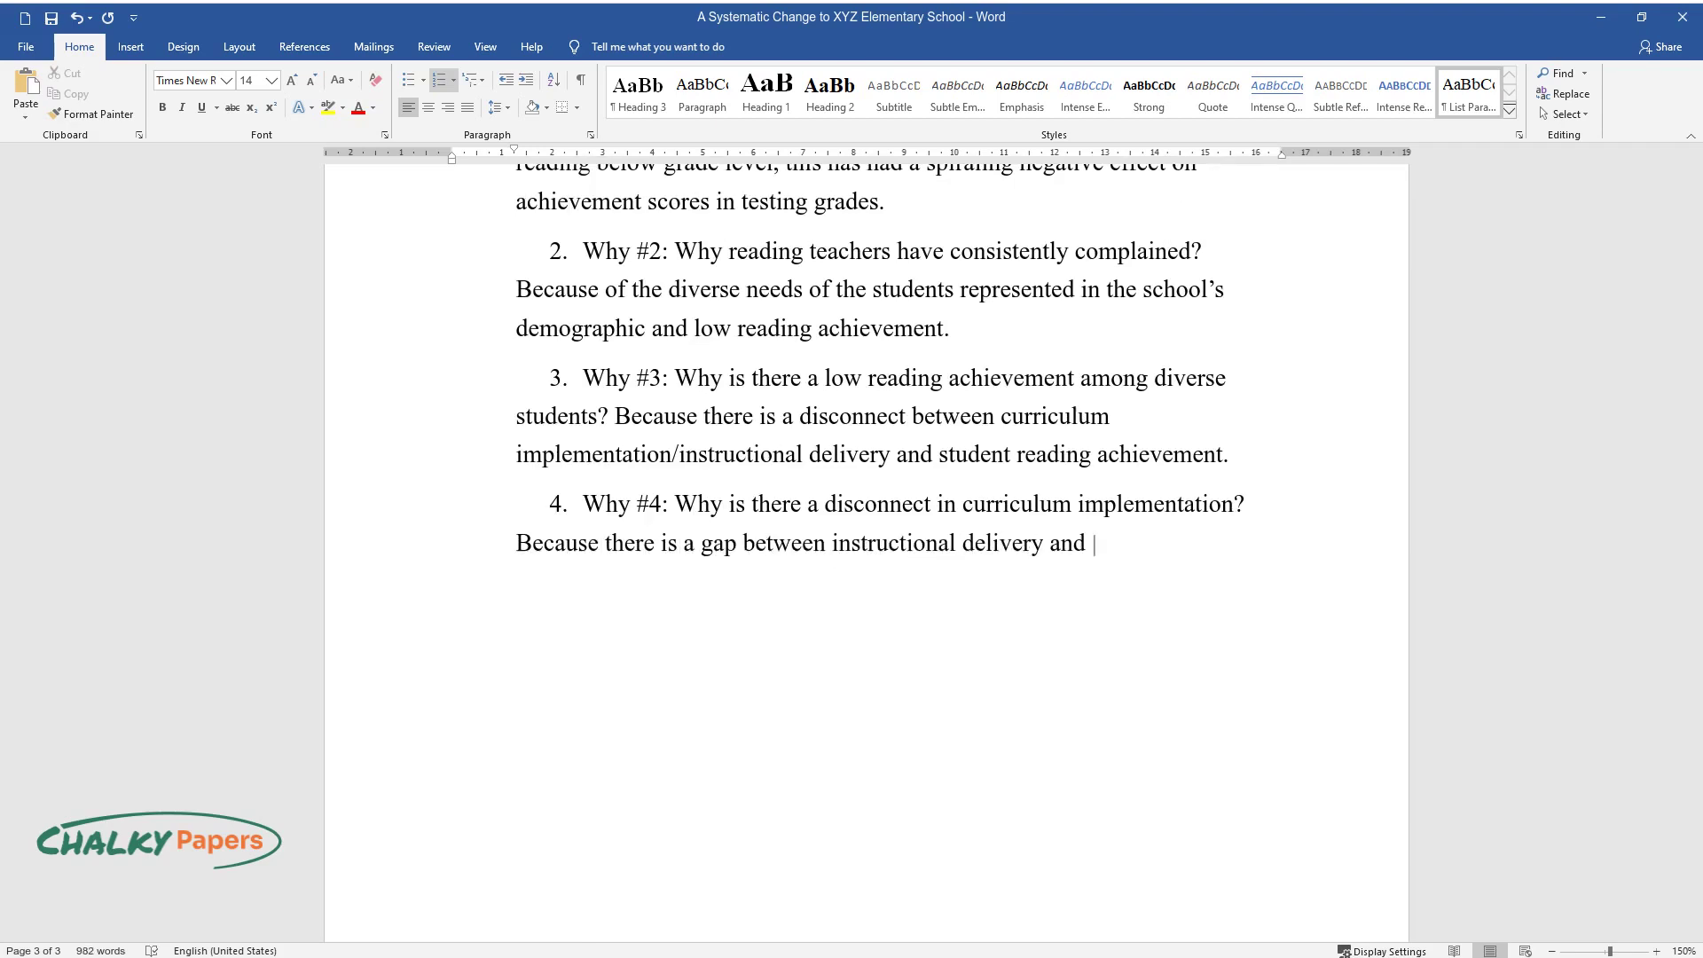
type(" student achievement.")
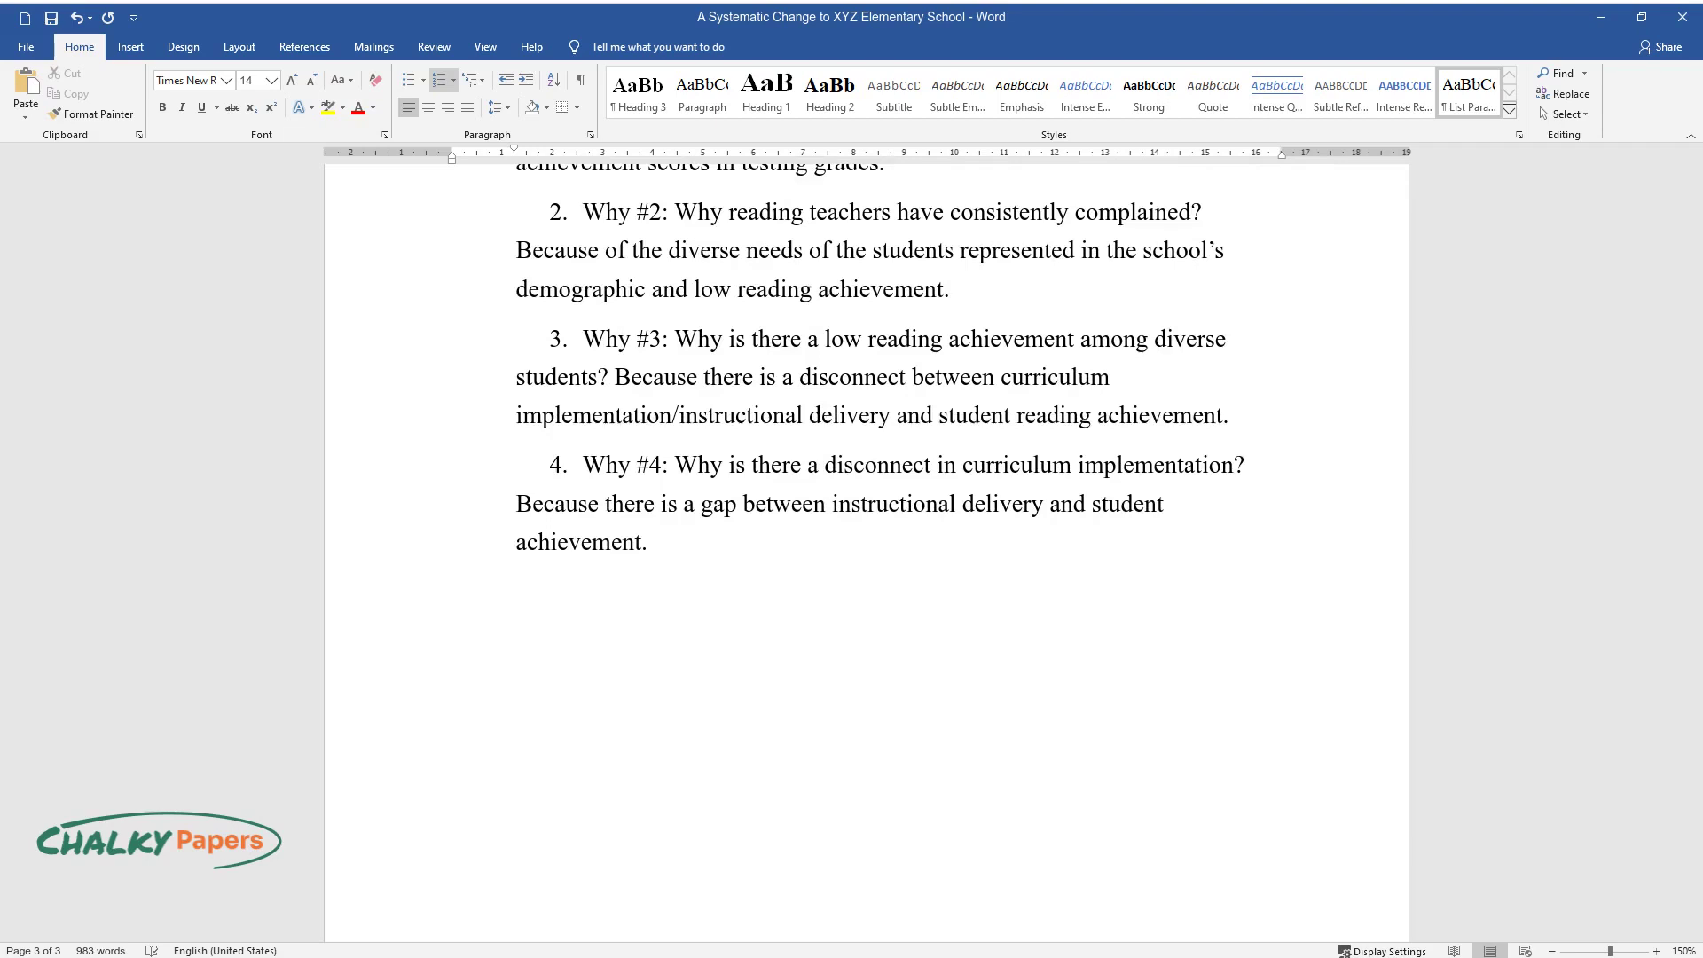
key("Return")
type("Why #5: Why is there a gap ")
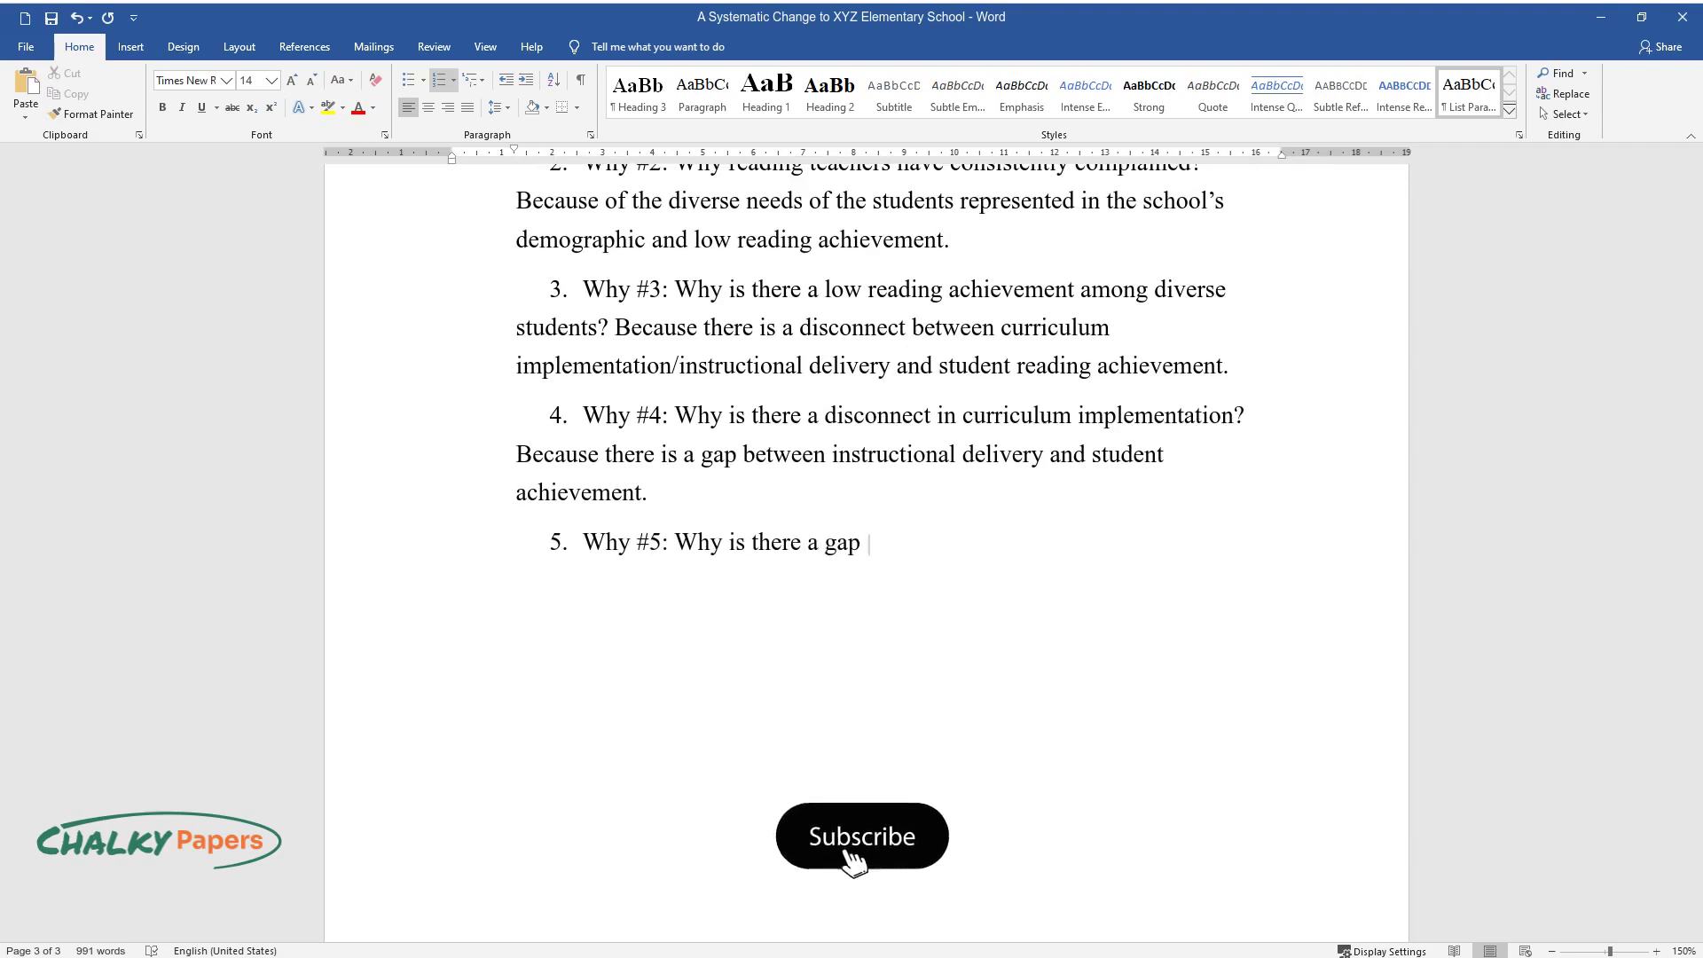
type("between instructional delivery?")
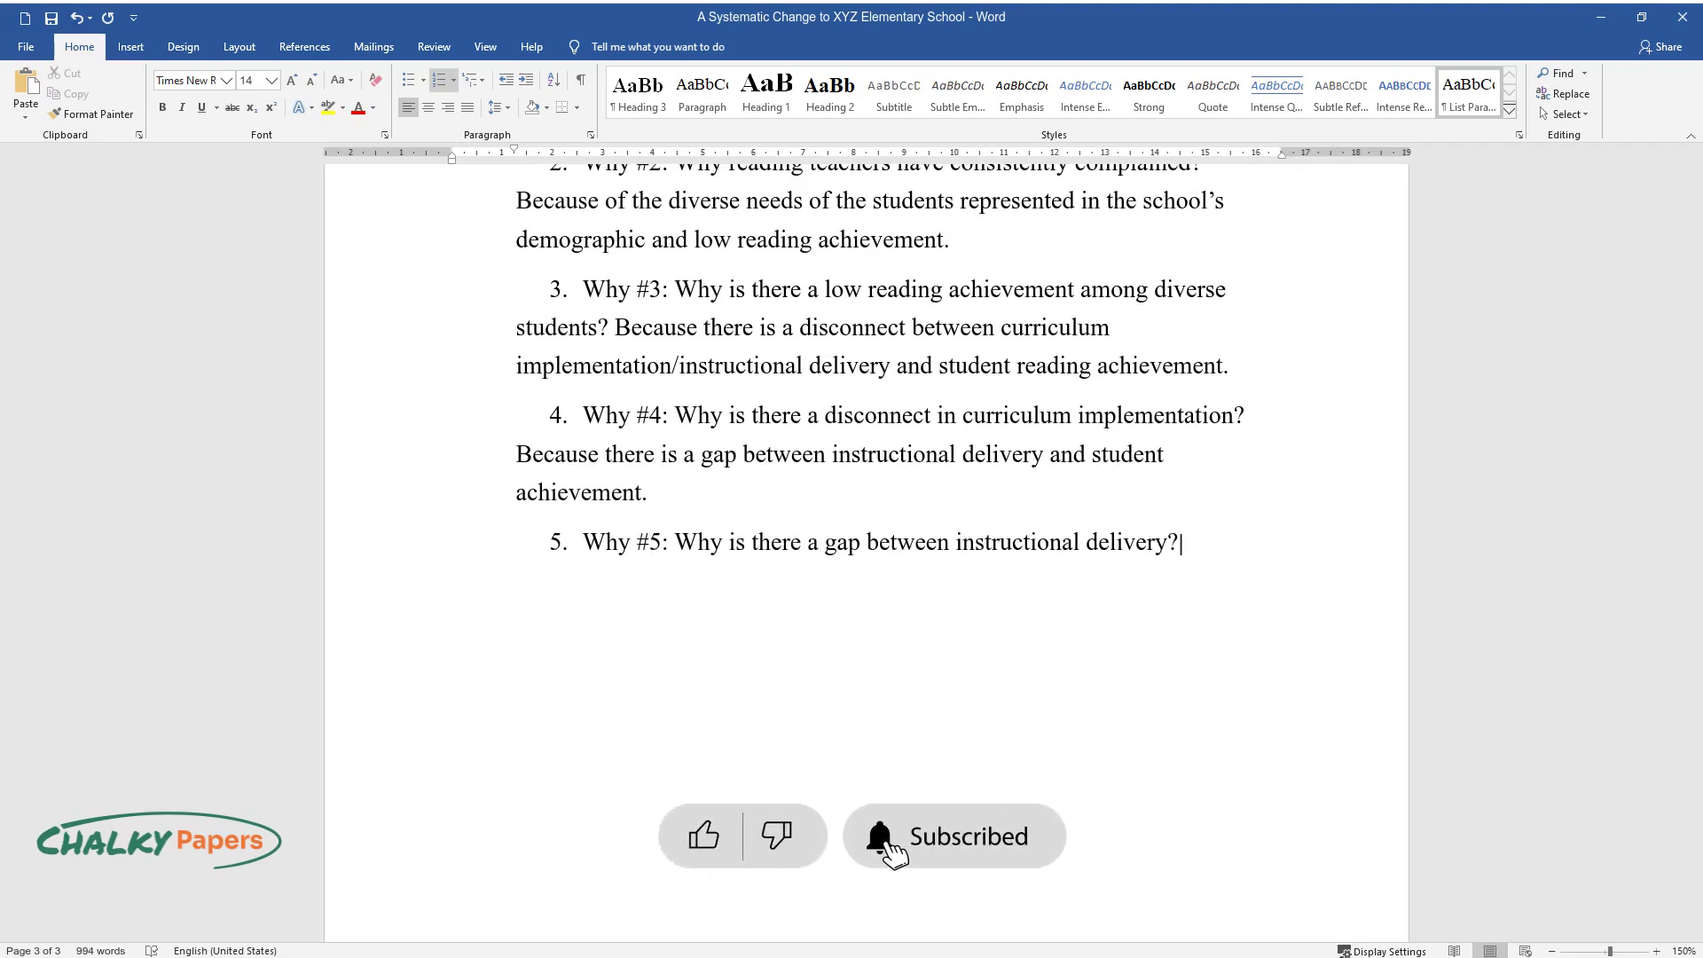
type(" Because there is low cultural r")
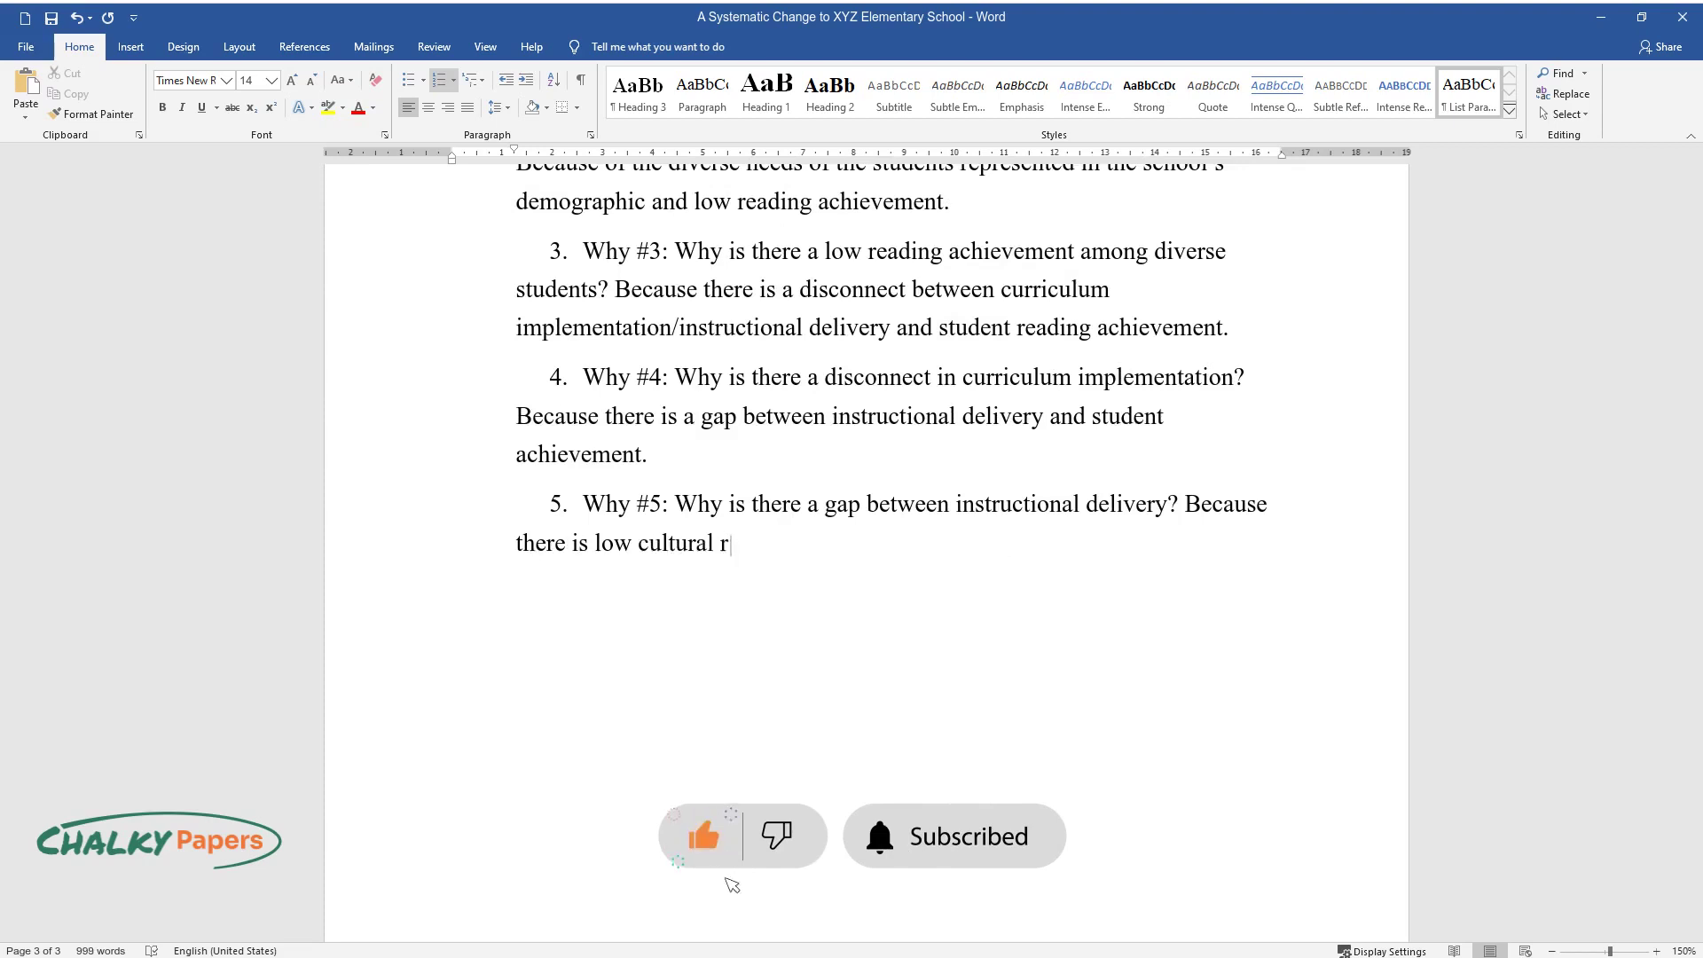
type("esponsiveness in the learning environmen")
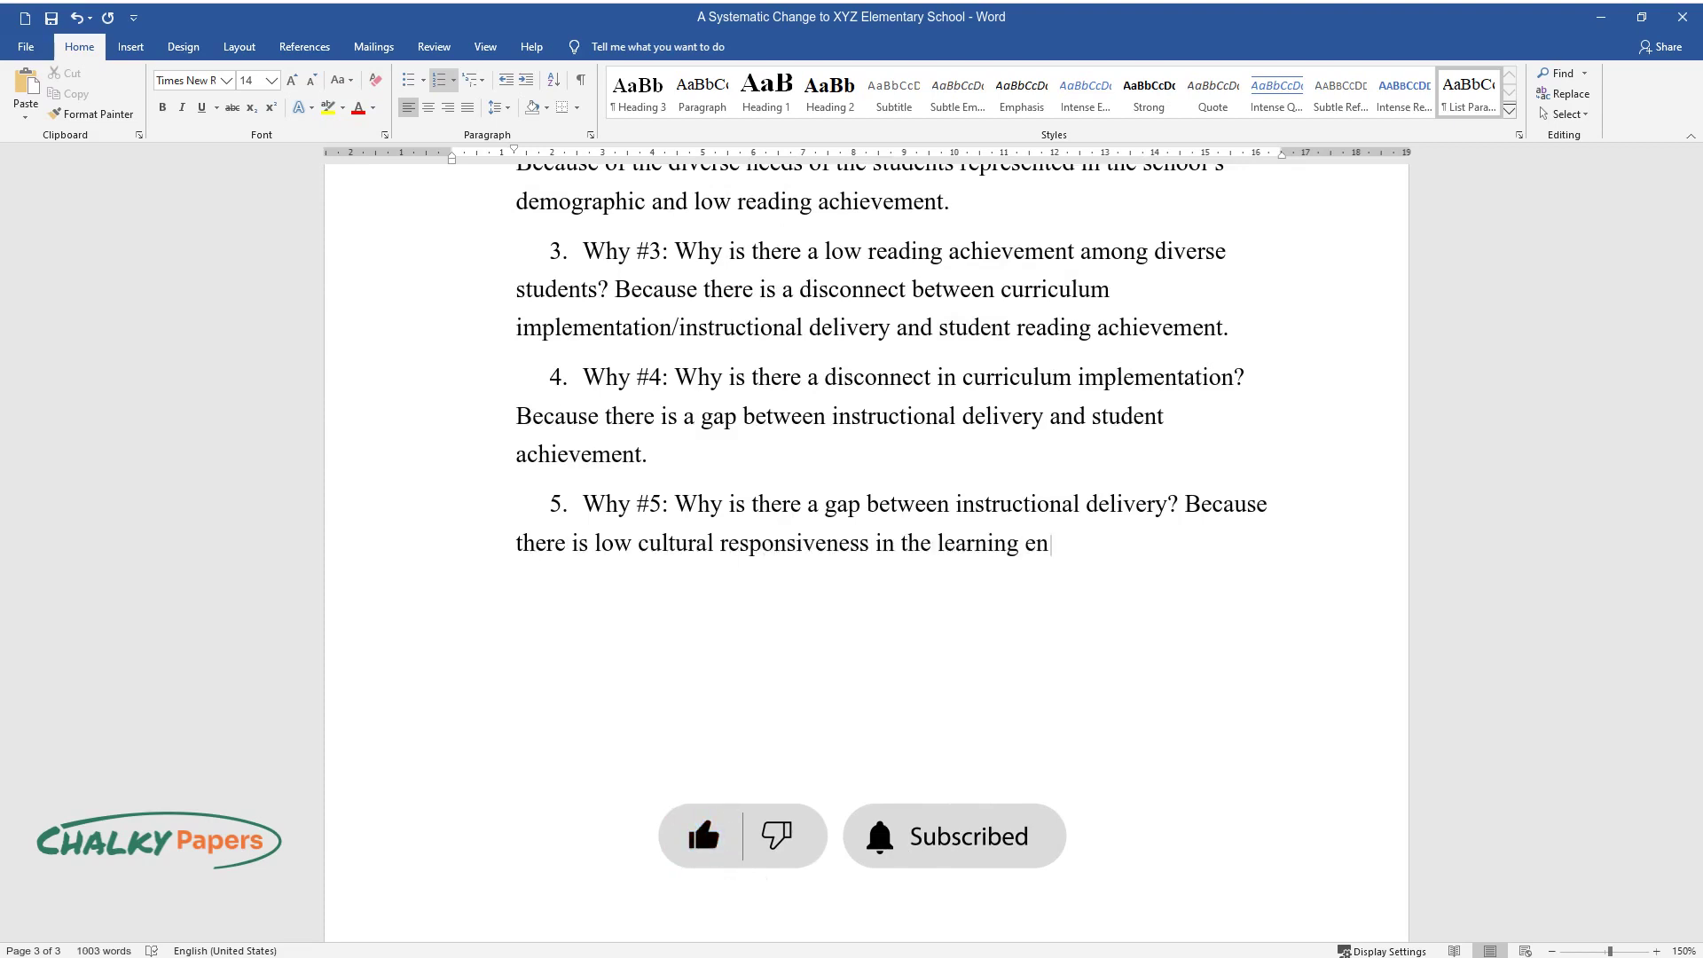